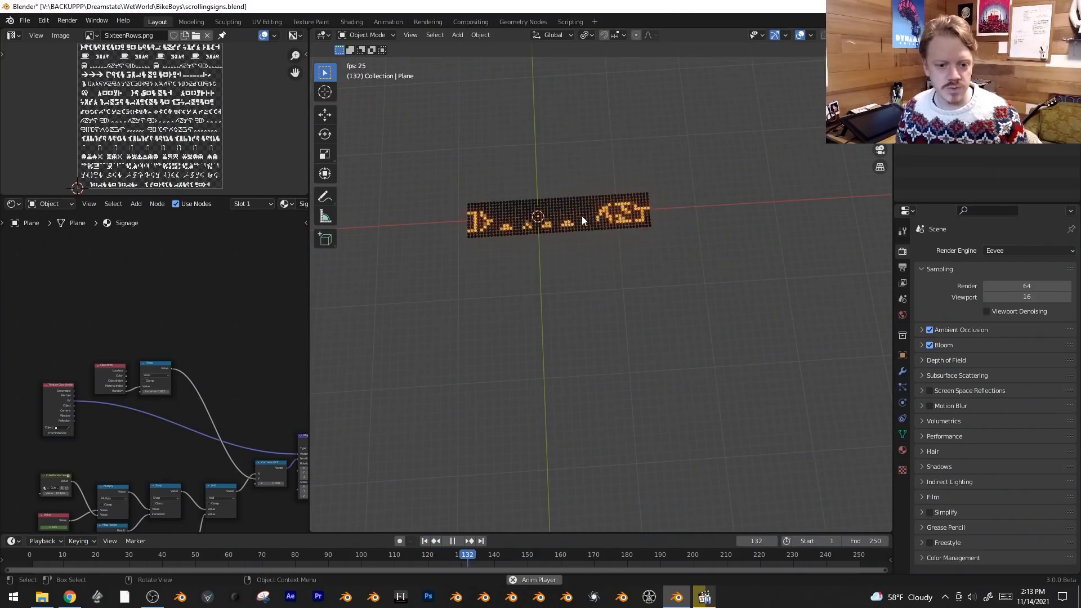
# Duplicate the scrolling sign twice along the Y axis to form a column of three signs.
pyautogui.hotkey('shift', 'd')
pyautogui.press('y')
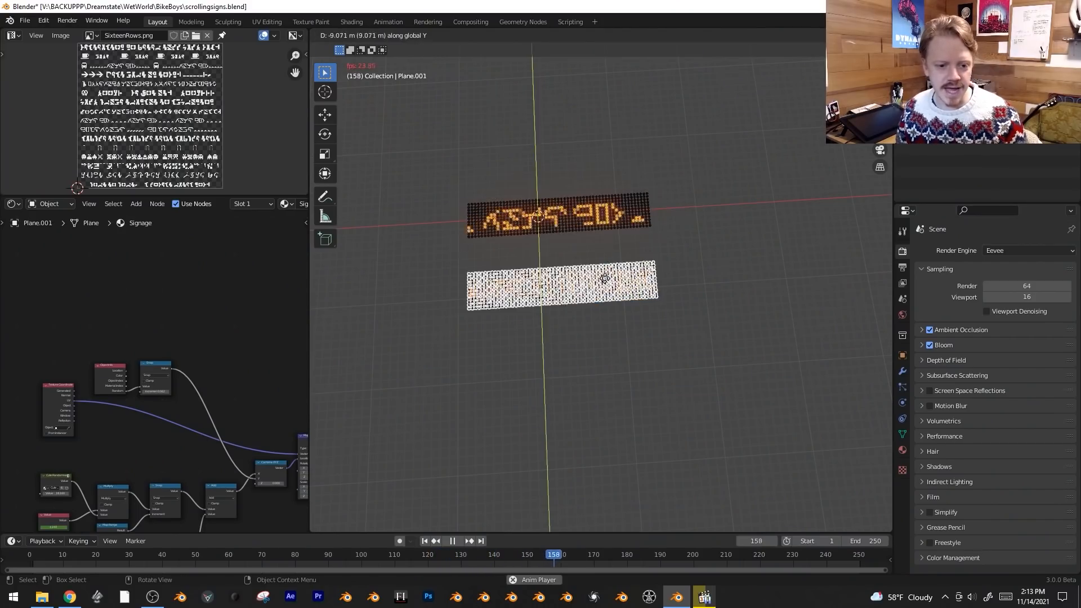
pyautogui.click(607, 271)
pyautogui.hotkey('shift', 'd')
pyautogui.press('y')
pyautogui.click(609, 331)
# Select the column of signs and duplicate it repeatedly along X and Y to build a grid.
pyautogui.moveTo(488, 166); pyautogui.dragTo(687, 394)
pyautogui.hotkey('shift', 'd')
pyautogui.press('y')
pyautogui.press('x')
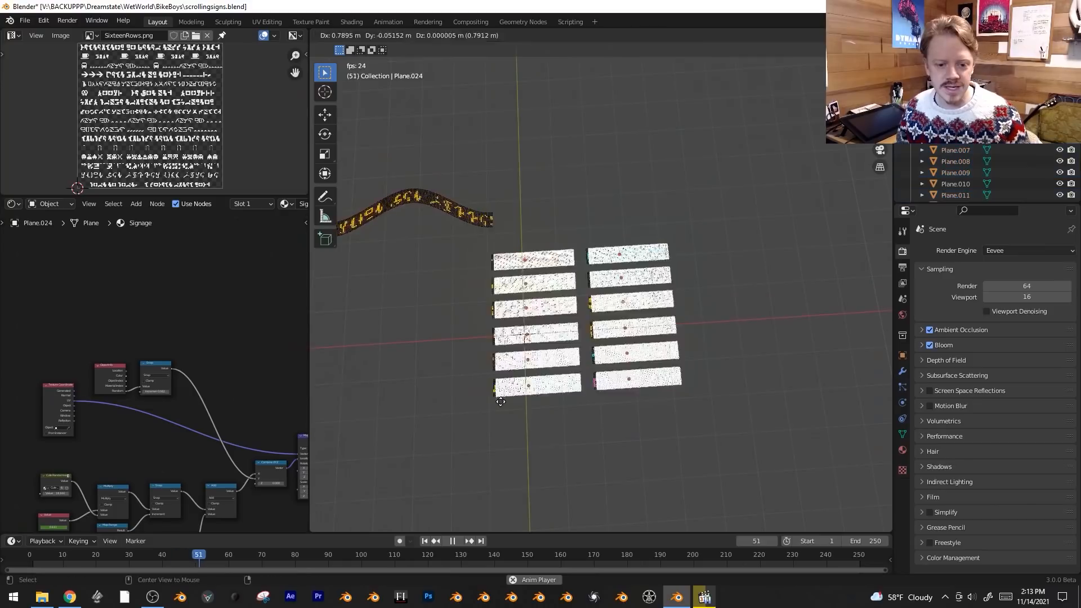
pyautogui.press('x')
pyautogui.click(722, 408)
# Make a linked duplicate of the selected sign columns and offset it about 41 m along Y.
pyautogui.hotkey('alt', 'd')
pyautogui.press('y')
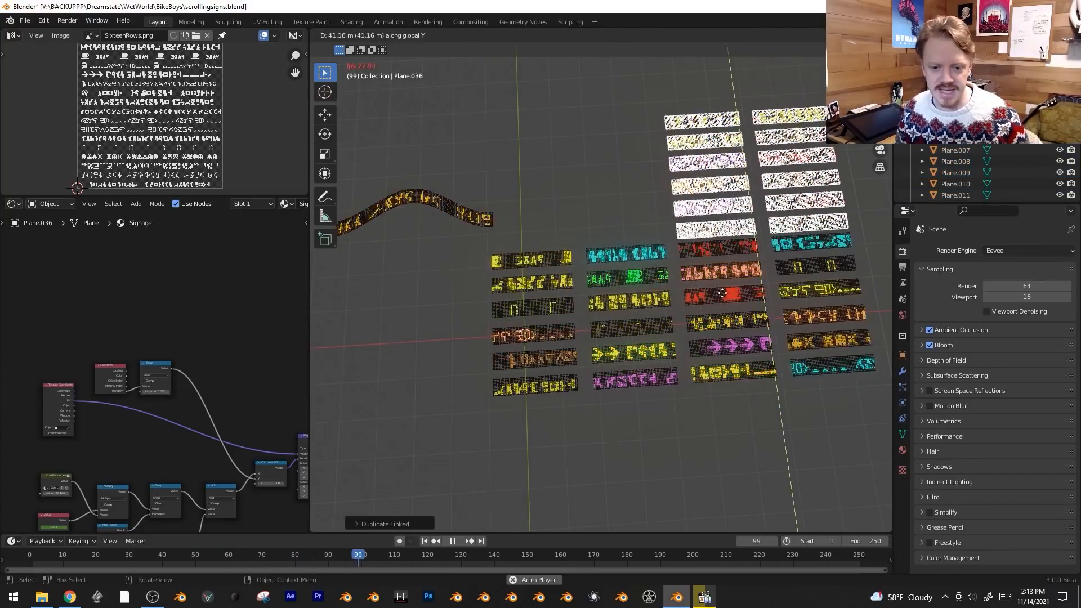
pyautogui.click(721, 293)
pyautogui.scroll(-3, 740, 286)
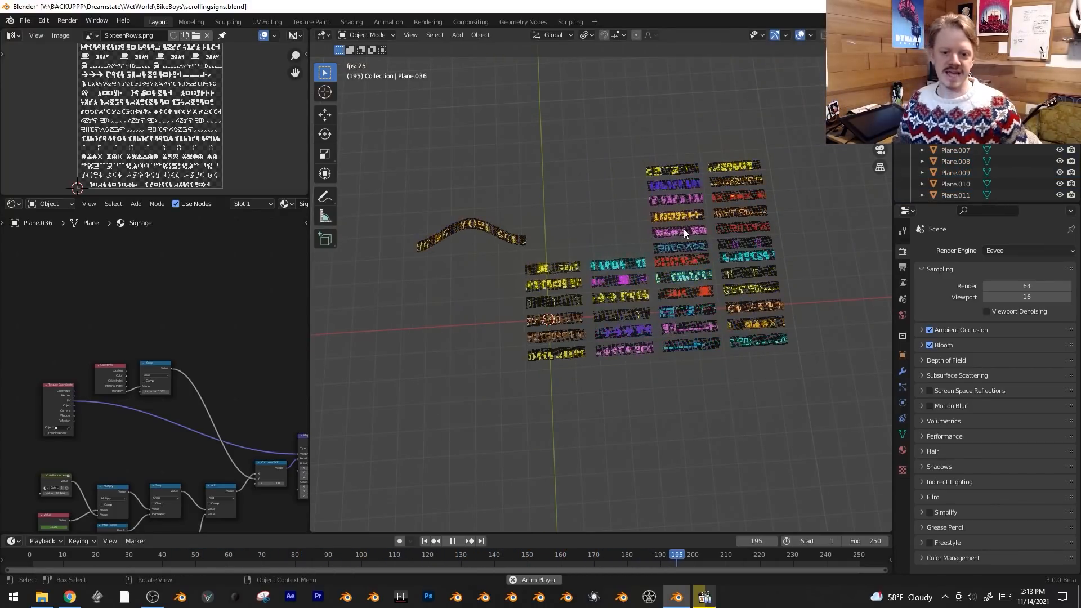
pyautogui.moveTo(683, 228); pyautogui.dragTo(660, 258, button='middle')
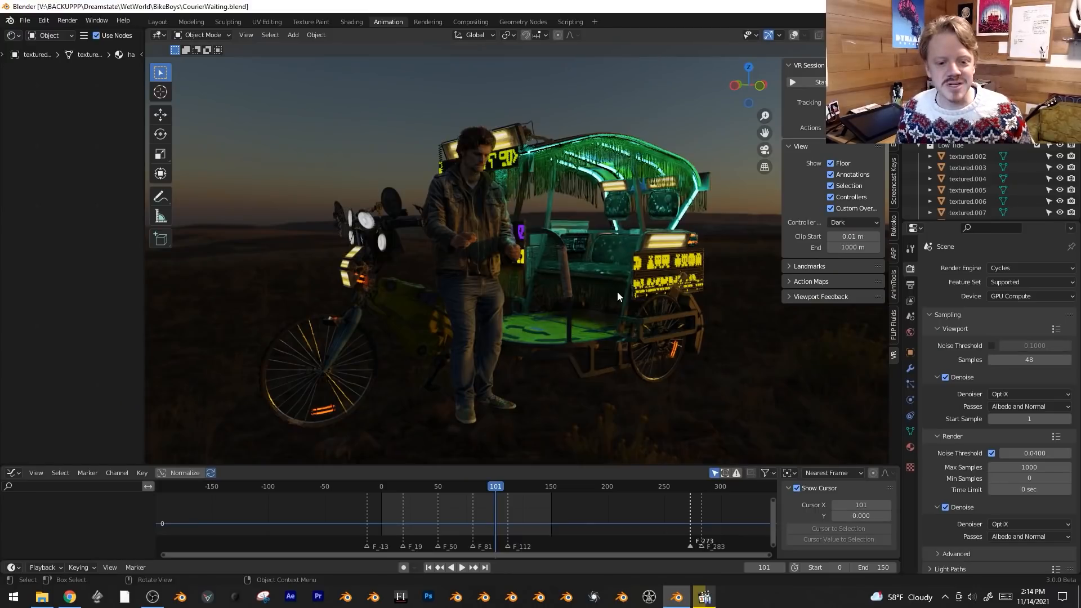
# Examine the illuminated signs on the cargo rickshaw in CourierWaiting.blend from the front and both sides.
pyautogui.moveTo(612, 286); pyautogui.dragTo(456, 354, button='middle')
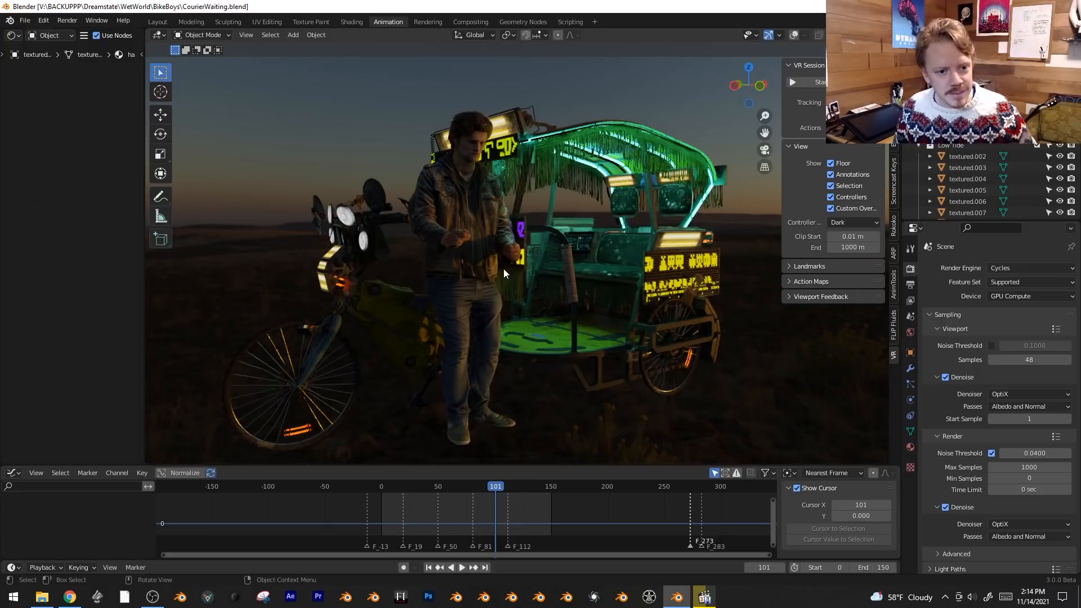
pyautogui.moveTo(537, 282); pyautogui.dragTo(576, 136, button='middle')
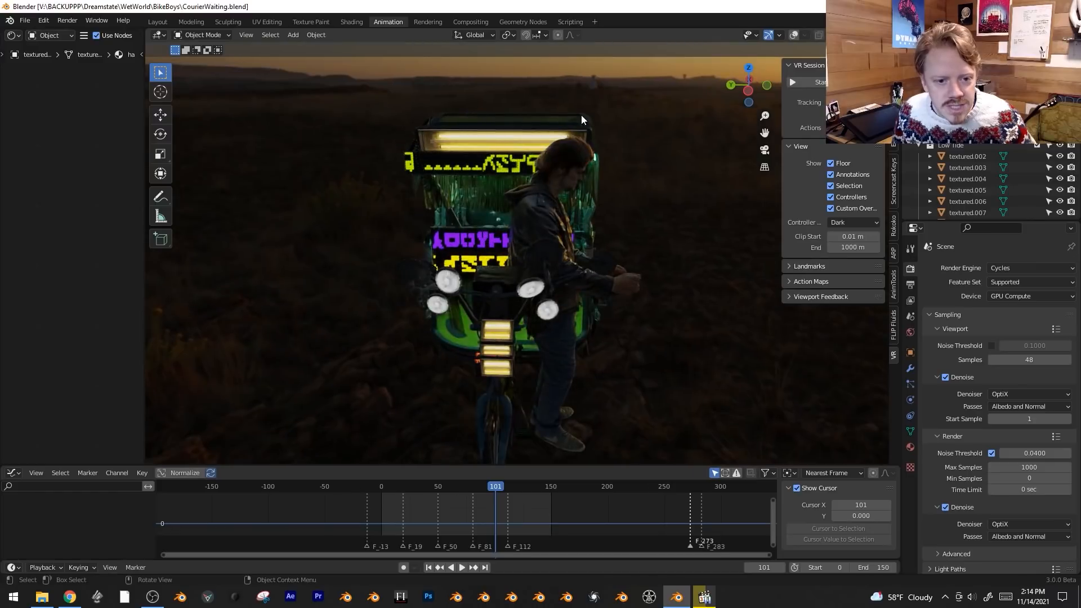
pyautogui.scroll(1, 585, 167)
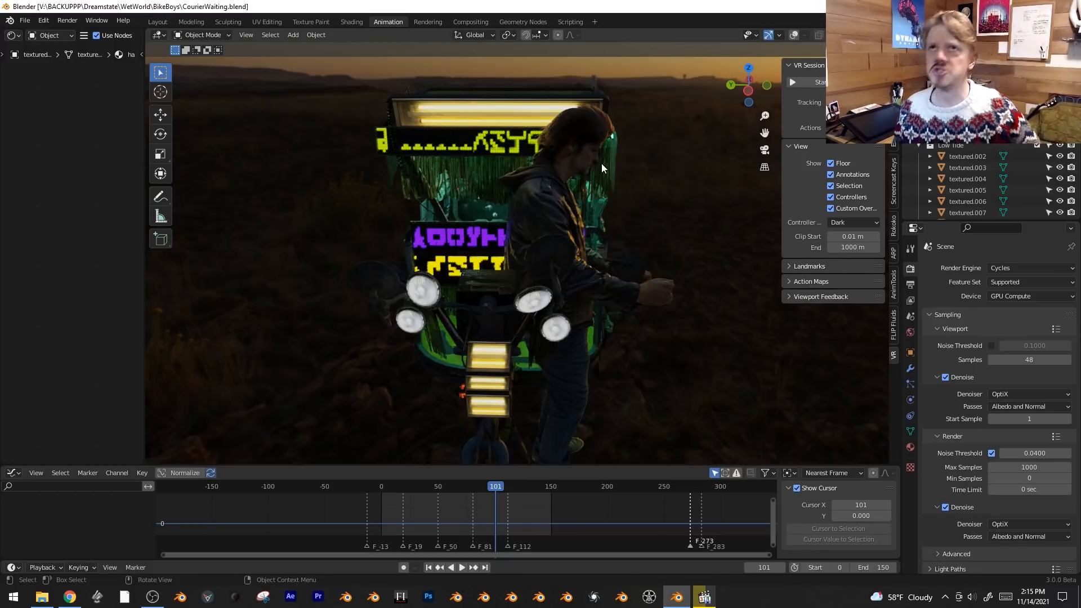
pyautogui.moveTo(624, 193); pyautogui.dragTo(576, 190, button='middle')
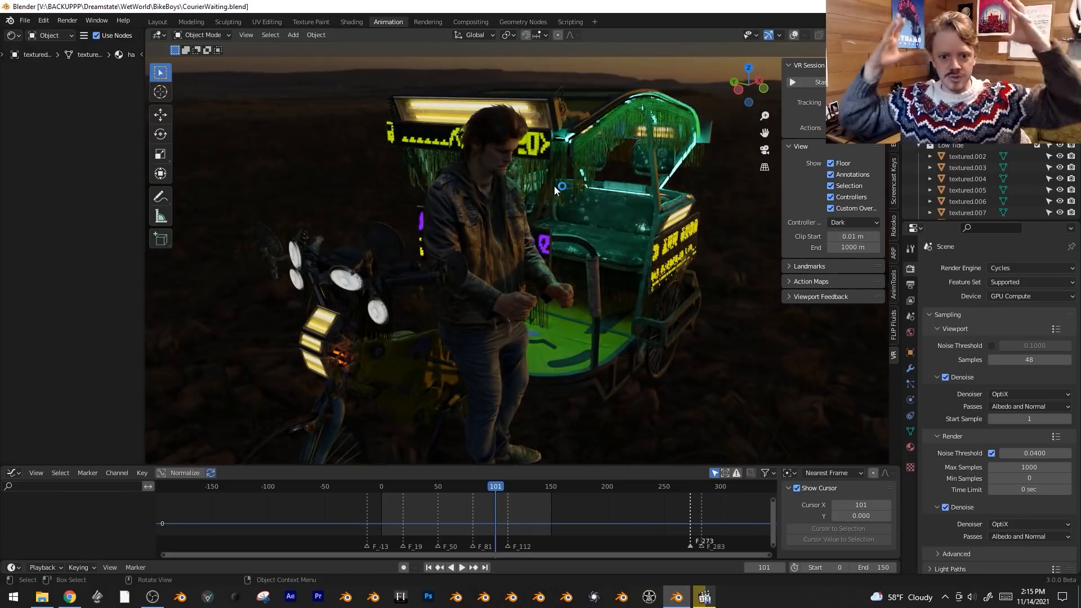
pyautogui.moveTo(635, 270); pyautogui.dragTo(632, 243, button='middle')
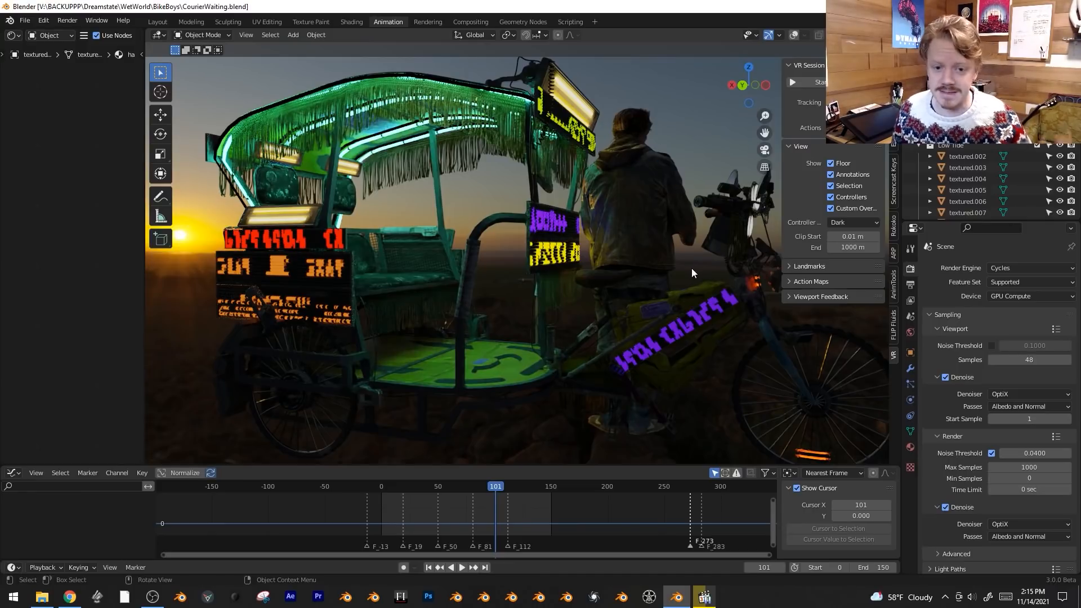
pyautogui.moveTo(698, 292); pyautogui.dragTo(580, 321, button='middle')
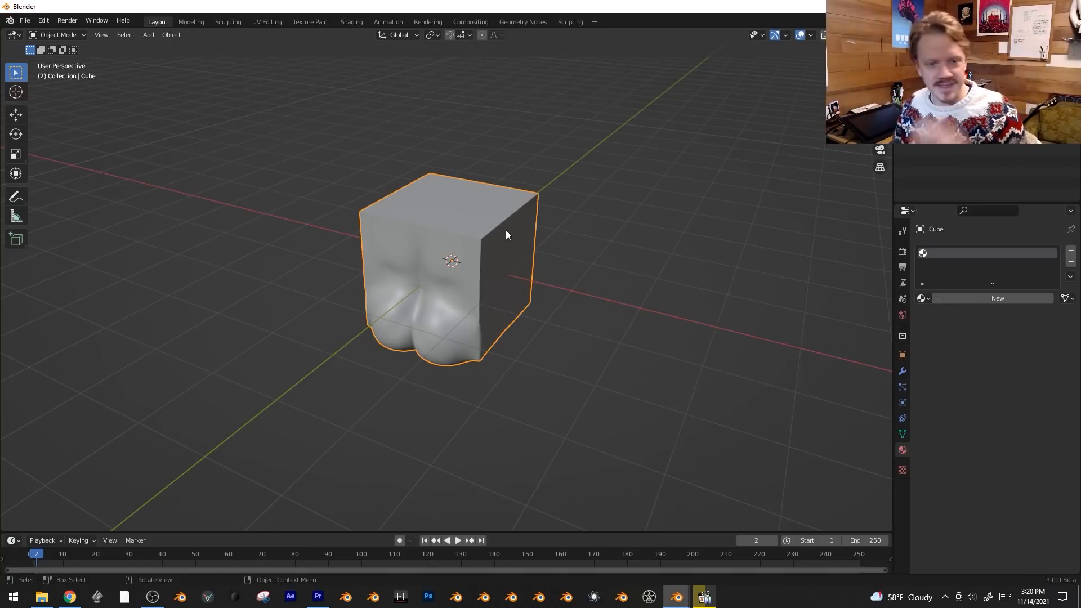
pyautogui.moveTo(491, 275)
pyautogui.mouseDown(button='middle')
pyautogui.moveTo(478, 277)
pyautogui.moveTo(480, 289)
pyautogui.mouseUp(button='middle')
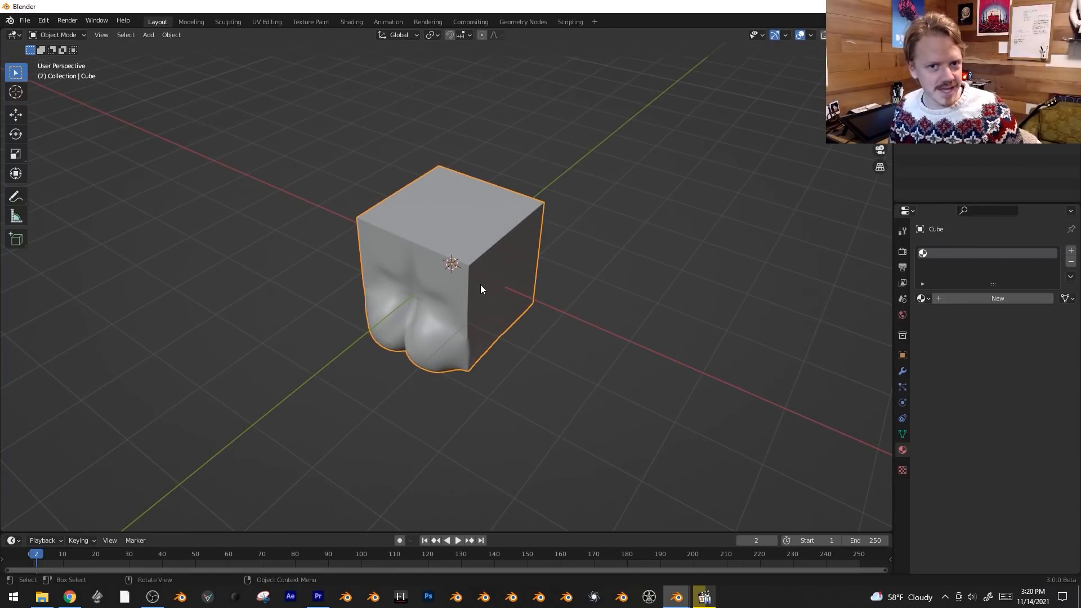
pyautogui.moveTo(517, 289); pyautogui.dragTo(512, 290, button='middle')
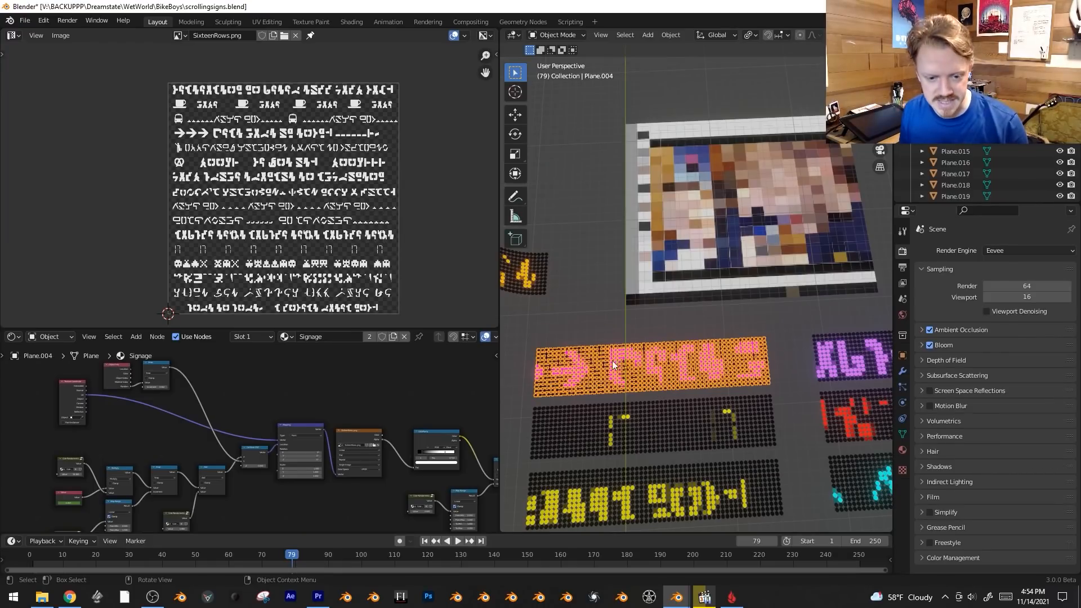
# Enter Edit Mode on the signs and try sliding their UV island along X over the SixteenRows.png texture.
pyautogui.press('Tab')
pyautogui.scroll(4, 289, 137)
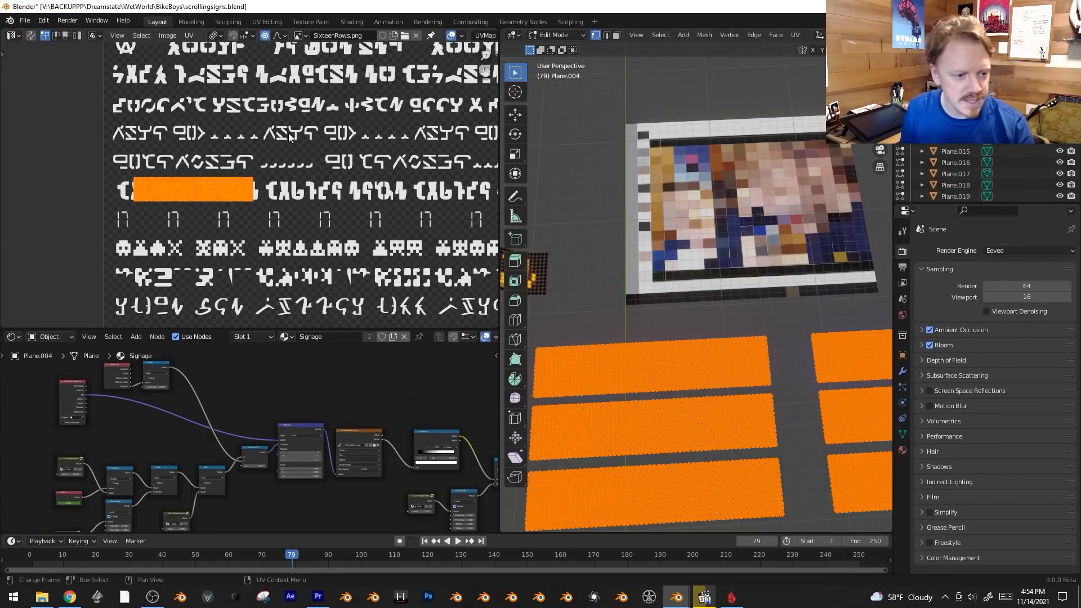
pyautogui.scroll(2, 289, 137)
pyautogui.press('g')
pyautogui.press('x')
pyautogui.rightClick(208, 168)
pyautogui.scroll(-3, 209, 175)
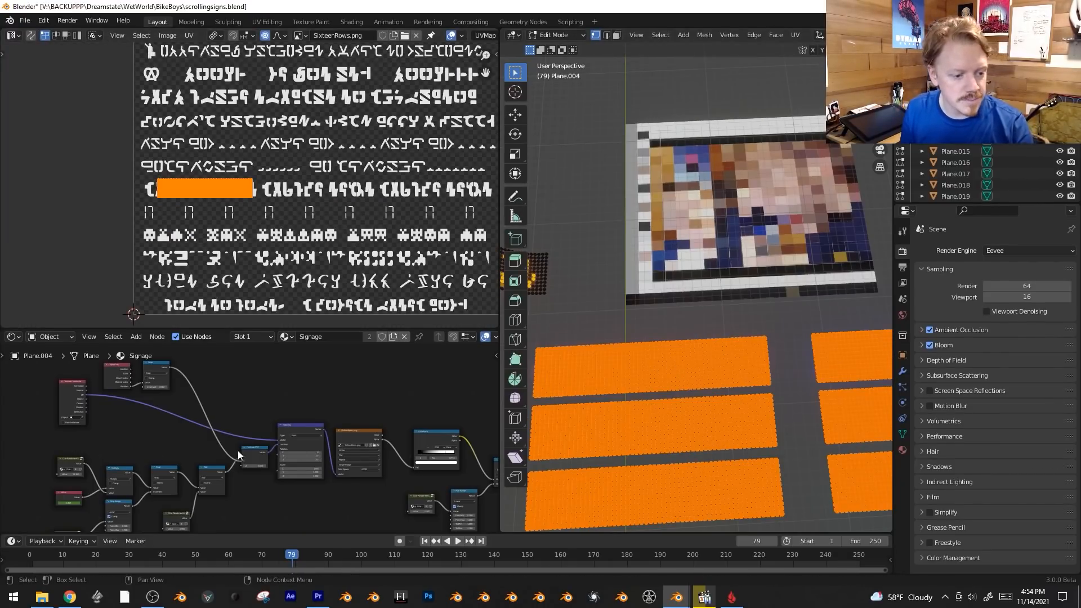
pyautogui.scroll(-3, 313, 448)
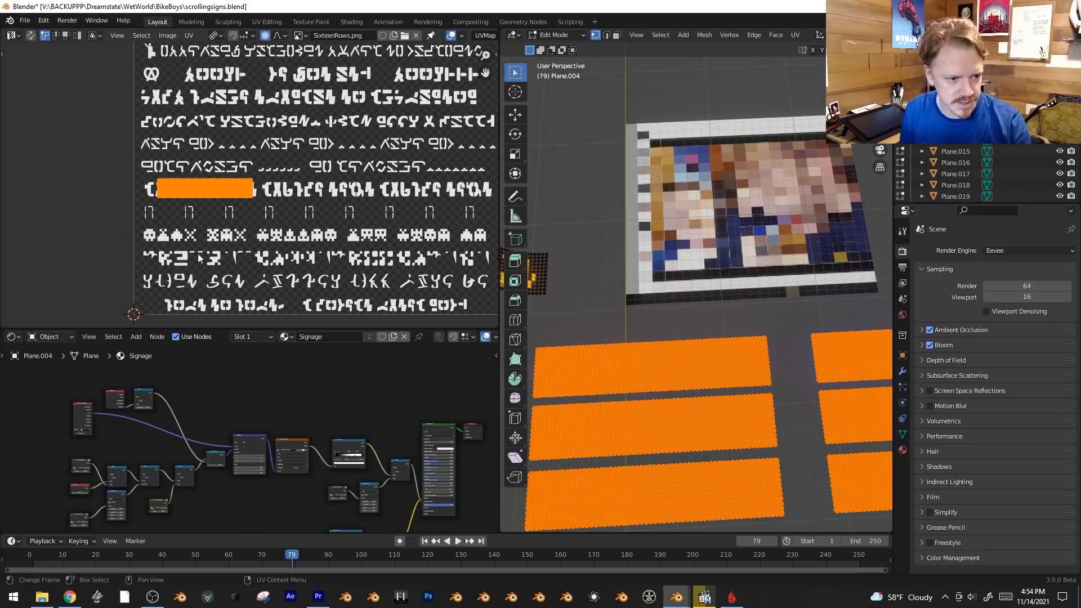
pyautogui.press('g')
pyautogui.press('x')
pyautogui.rightClick(400, 219)
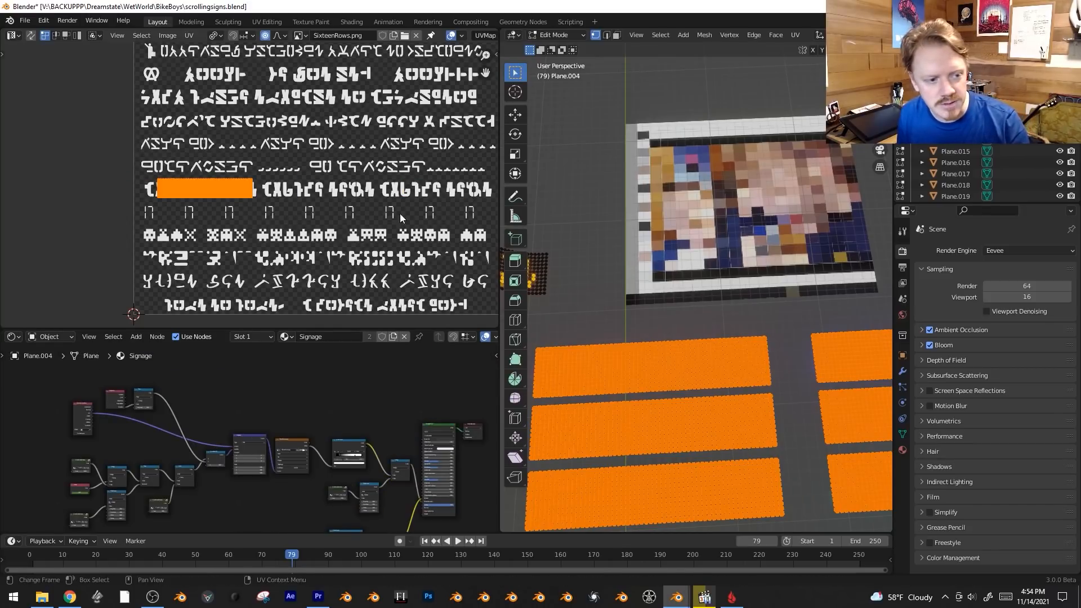
# Try shifting the signs' UV island along Y to other text rows, and return to Object Mode.
pyautogui.scroll(-1, 338, 236)
pyautogui.scroll(-2, 314, 241)
pyautogui.press('g')
pyautogui.press('y')
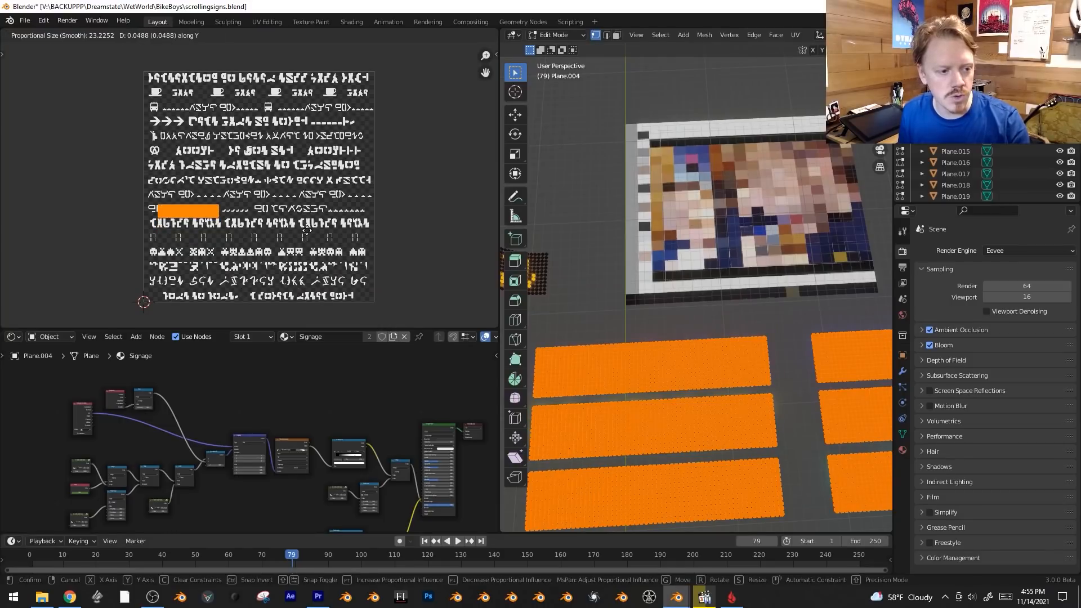
pyautogui.click(294, 243)
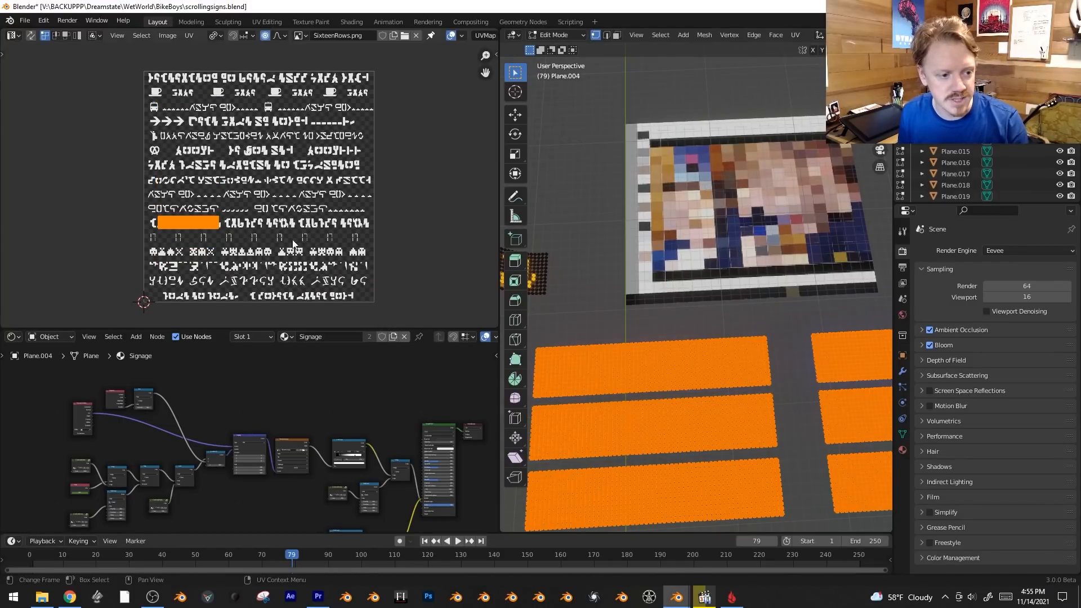
pyautogui.press('Tab')
# Enlarge the Shader Editor and examine the Cute Randomness node groups feeding the Signage material.
pyautogui.scroll(2, 293, 244)
pyautogui.moveTo(299, 405); pyautogui.dragTo(275, 370, button='middle')
pyautogui.moveTo(319, 329); pyautogui.dragTo(325, 188)
pyautogui.scroll(2, 344, 242)
pyautogui.moveTo(328, 267)
pyautogui.mouseDown(button='middle')
pyautogui.moveTo(335, 243)
pyautogui.moveTo(343, 261)
pyautogui.mouseUp(button='middle')
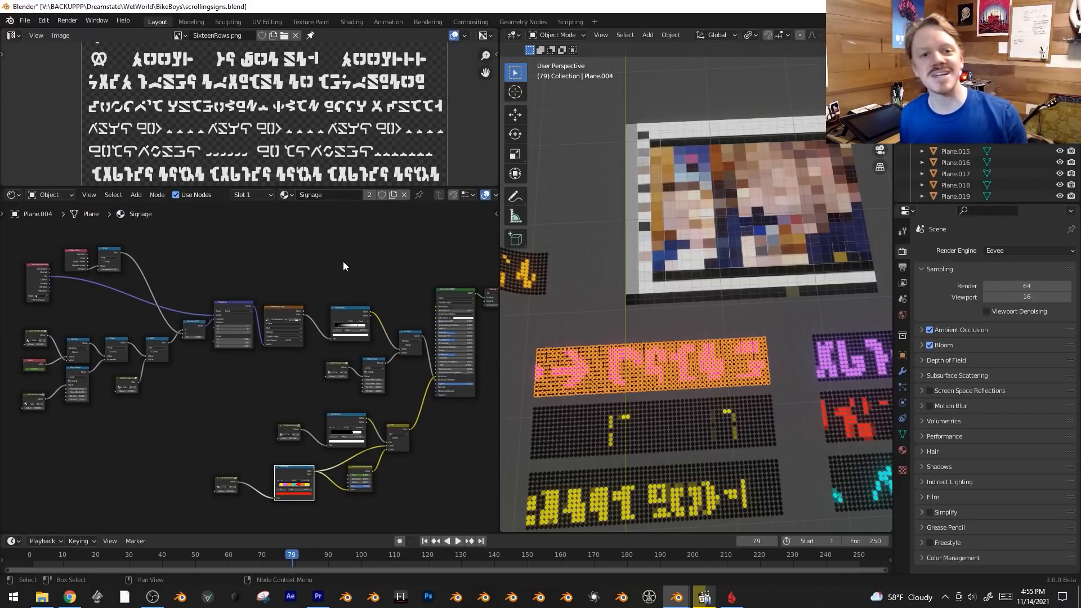
pyautogui.scroll(8, 250, 366)
pyautogui.moveTo(354, 476); pyautogui.dragTo(329, 390, button='middle')
pyautogui.click(301, 389)
pyautogui.press('KP_Decimal')
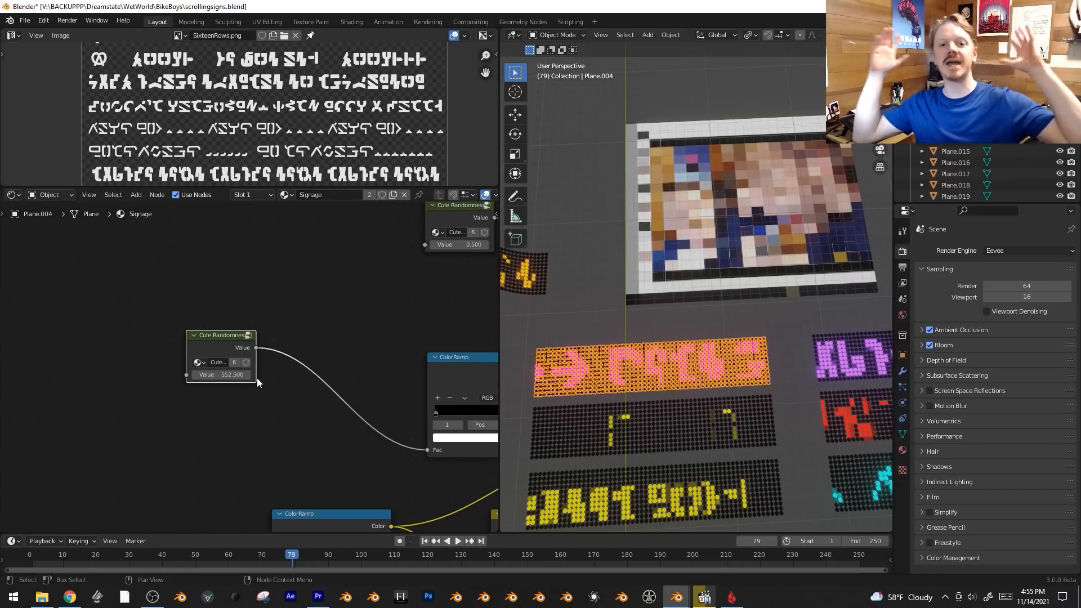
pyautogui.scroll(-3, 256, 378)
pyautogui.scroll(-3, 231, 330)
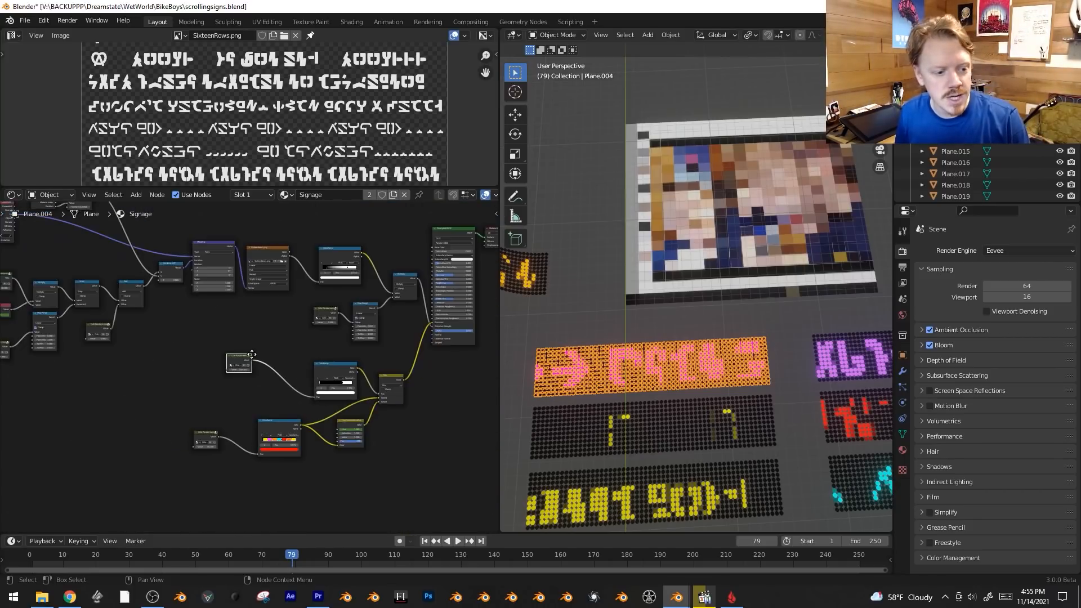
# Duplicate the selected sign to two spots beyond the grid and delete both copies.
pyautogui.scroll(-4, 688, 353)
pyautogui.hotkey('shift', 'd')
pyautogui.click(644, 162)
pyautogui.hotkey('shift', 'd')
pyautogui.click(795, 143)
pyautogui.click(796, 143)
pyautogui.click(649, 135)
pyautogui.press('Delete')
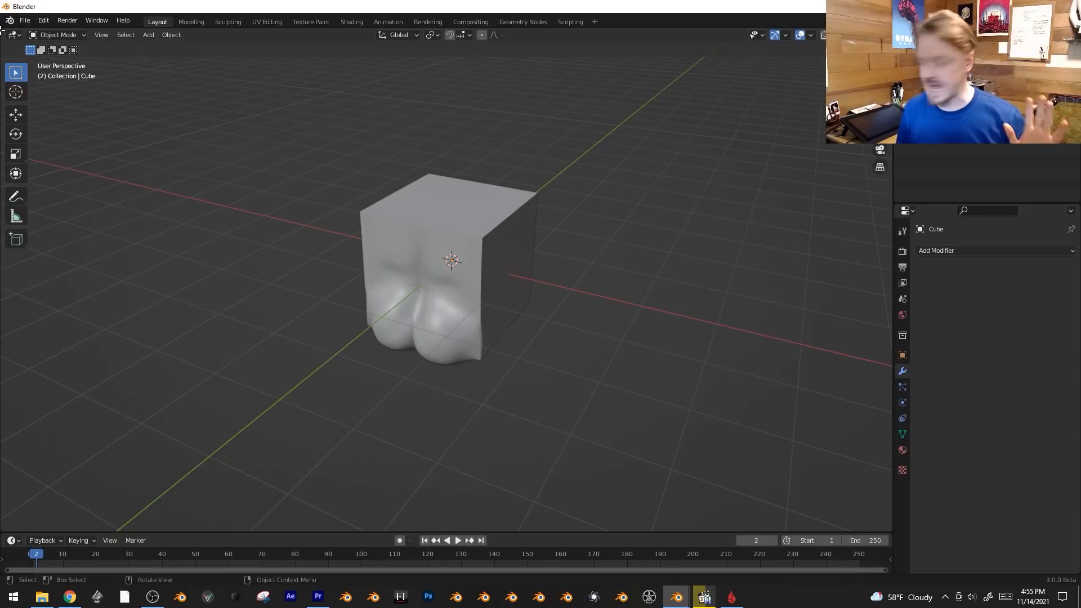
# Open a Shader Editor beside the 3D viewport and create a new material on the cube.
pyautogui.moveTo(3, 32); pyautogui.dragTo(340, 141)
pyautogui.click(14, 35)
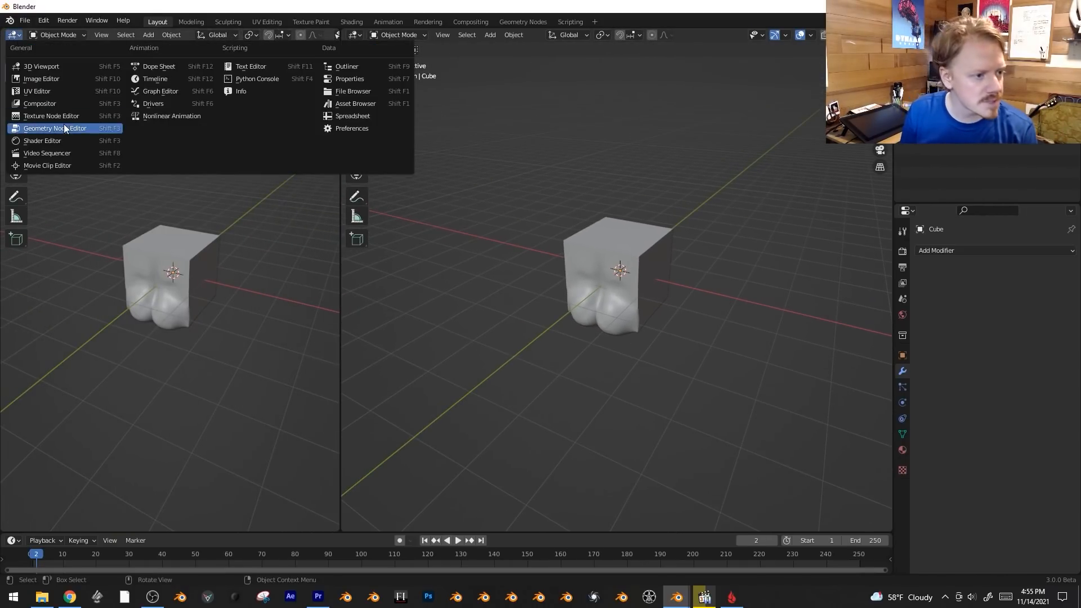
pyautogui.click(69, 139)
pyautogui.click(283, 36)
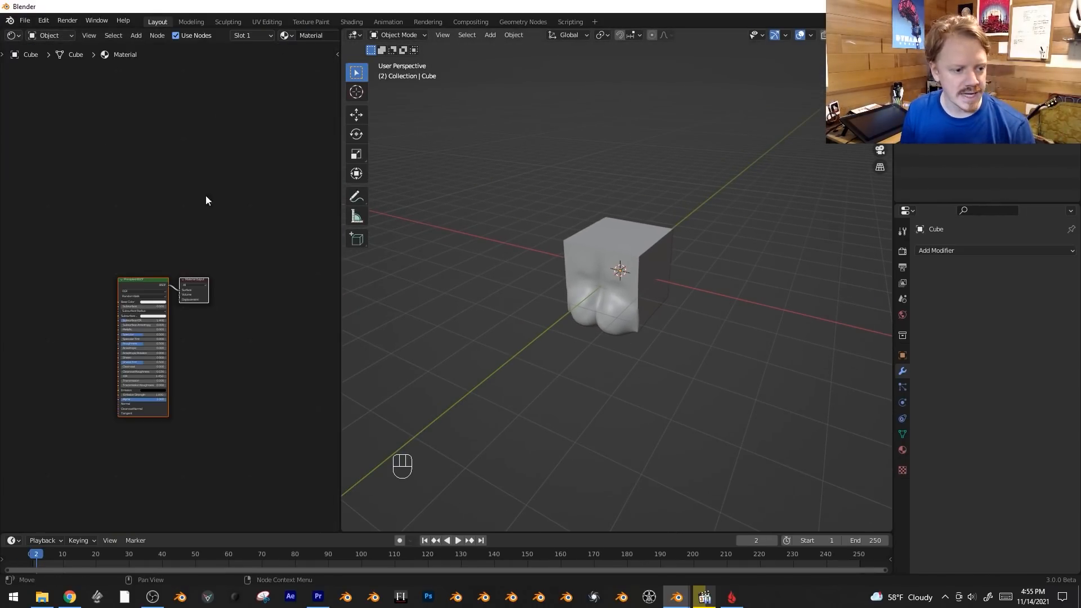
# Switch the Principled BSDF node to an Emission shader and reposition it beside the Material Output node.
pyautogui.scroll(5, 207, 199)
pyautogui.hotkey('alt', 'a')
pyautogui.hotkey('shift', 's')
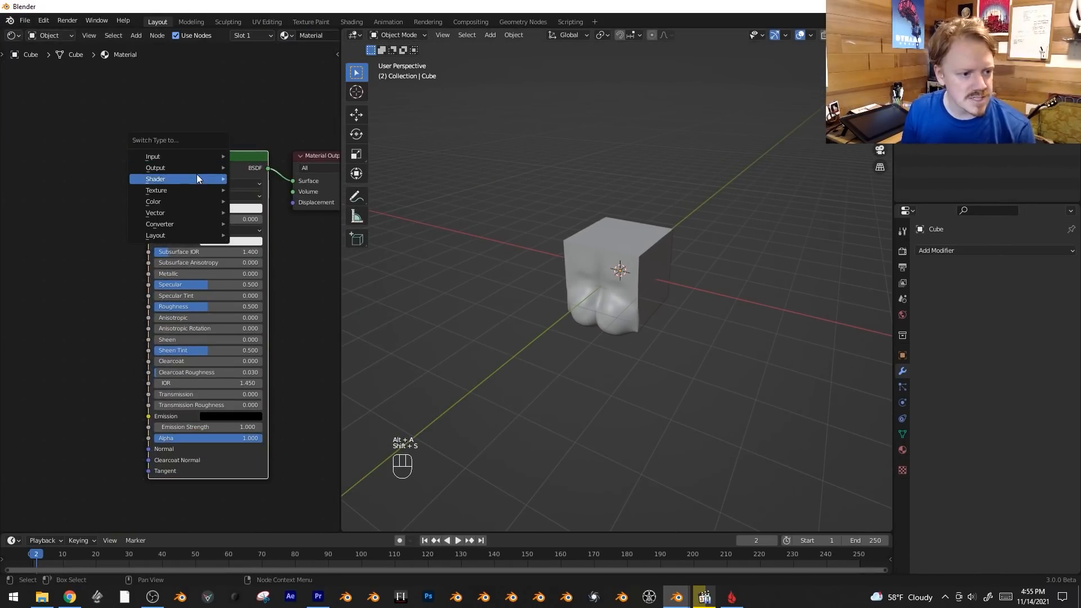
pyautogui.moveTo(197, 178)
pyautogui.click(295, 215)
pyautogui.scroll(-3, 169, 253)
pyautogui.press('g')
pyautogui.click(170, 281)
pyautogui.moveTo(150, 329); pyautogui.dragTo(169, 335, button='middle')
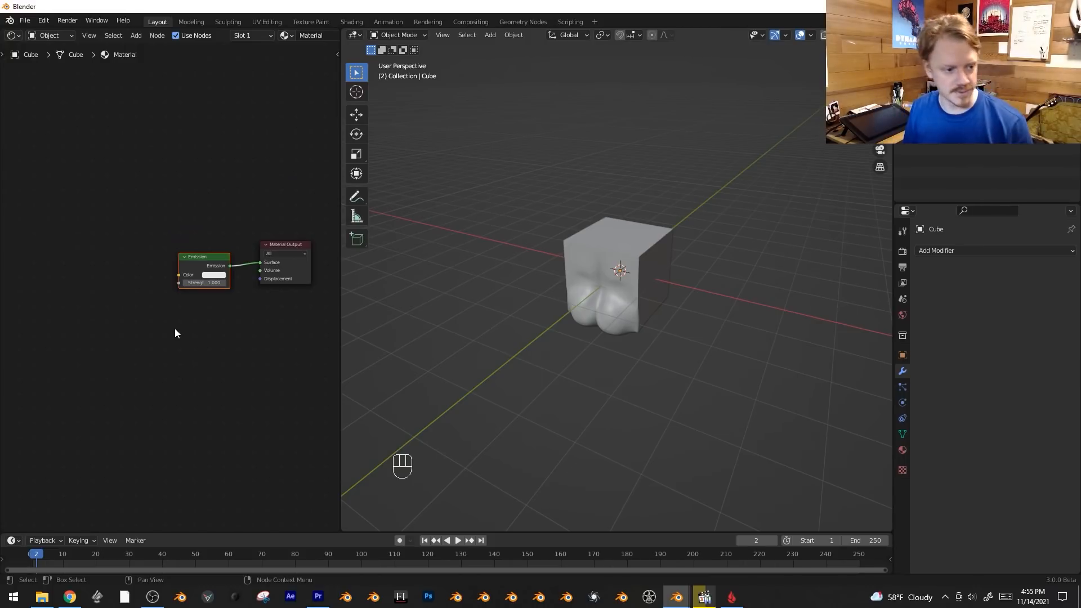
# Add an Object Info node with Random connected to the Emission Color, and show the viewport in rendered shading.
pyautogui.hotkey('shift', 'a')
pyautogui.moveTo(49, 148)
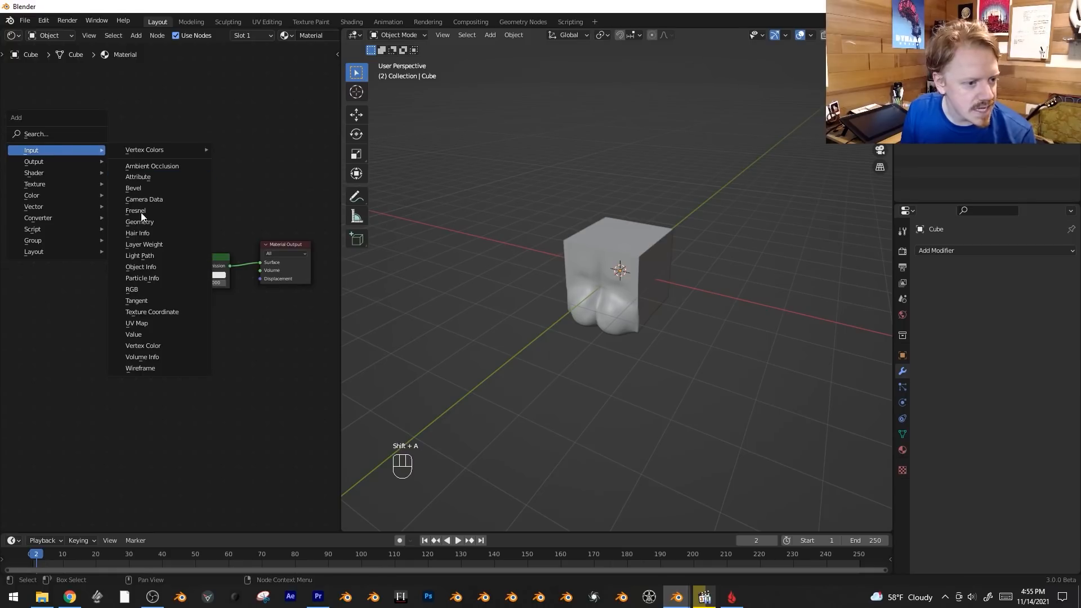
pyautogui.click(155, 266)
pyautogui.moveTo(114, 276); pyautogui.dragTo(180, 275)
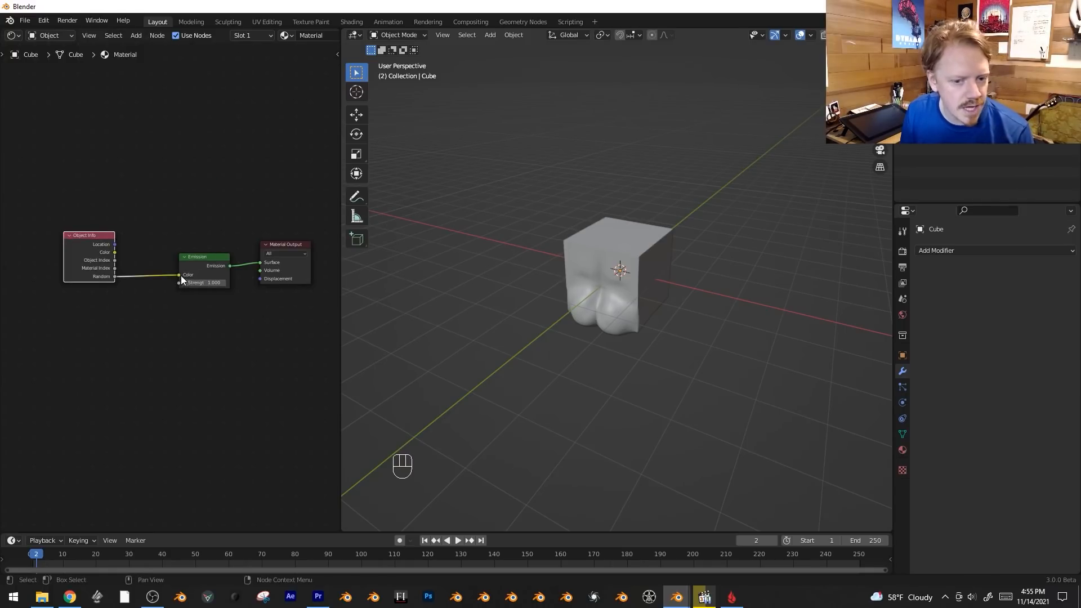
pyautogui.press('z')
pyautogui.click(626, 226)
# Make five linked duplicates of the cube and place them around the original.
pyautogui.click(634, 259)
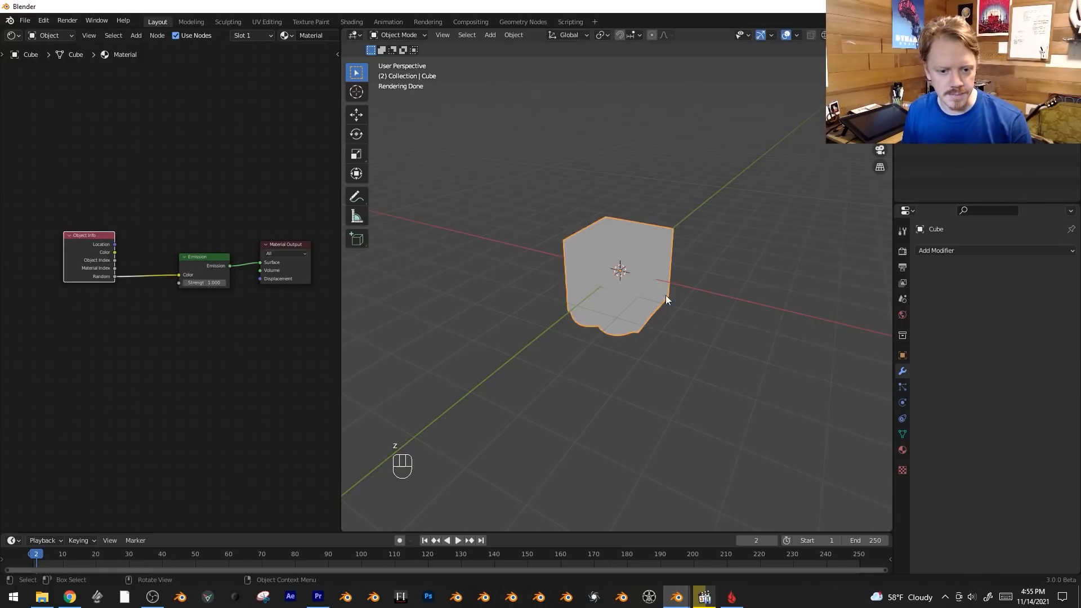
pyautogui.keyDown('shift'); pyautogui.moveTo(666, 295); pyautogui.dragTo(703, 377, button='middle'); pyautogui.keyUp('shift')
pyautogui.hotkey('alt', 'd')
pyautogui.click(580, 336)
pyautogui.hotkey('alt', 'd')
pyautogui.click(678, 255)
pyautogui.hotkey('alt', 'd')
pyautogui.click(808, 282)
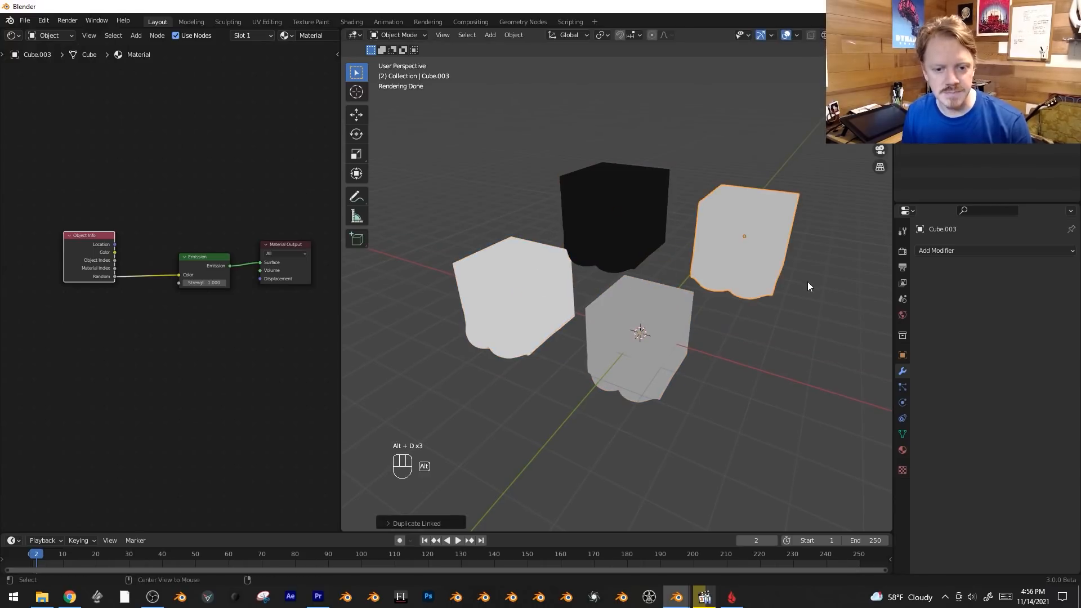
pyautogui.hotkey('alt', 'd')
pyautogui.click(862, 399)
pyautogui.hotkey('alt', 'd')
pyautogui.click(794, 182)
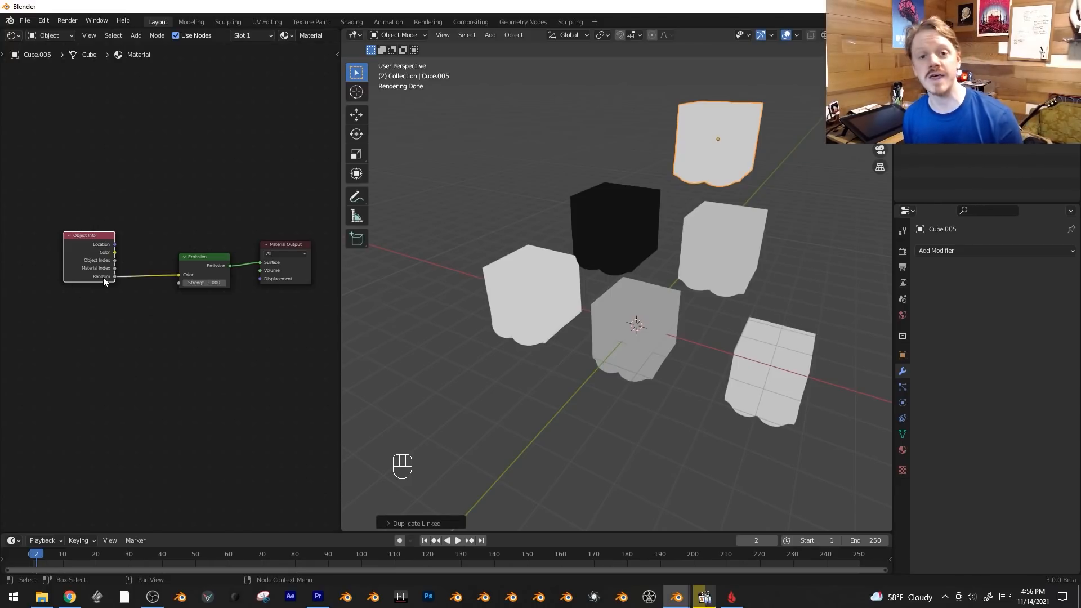
# Move the Object Info node farther from Emission, insert a ColorRamp between them, and shift its black stop to position 0.441.
pyautogui.scroll(2, 235, 322)
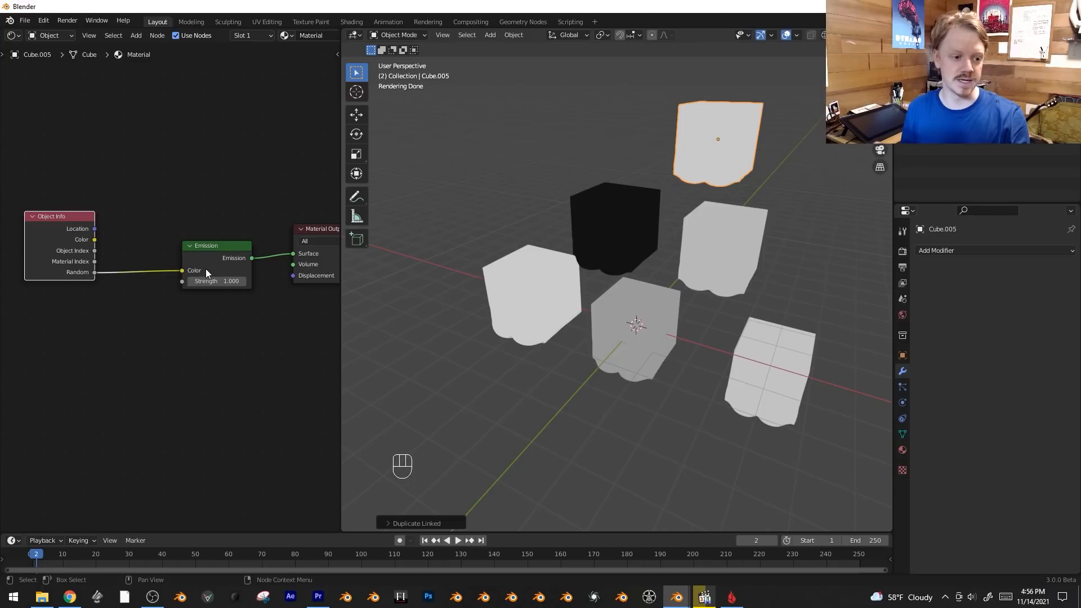
pyautogui.scroll(-3, 230, 200)
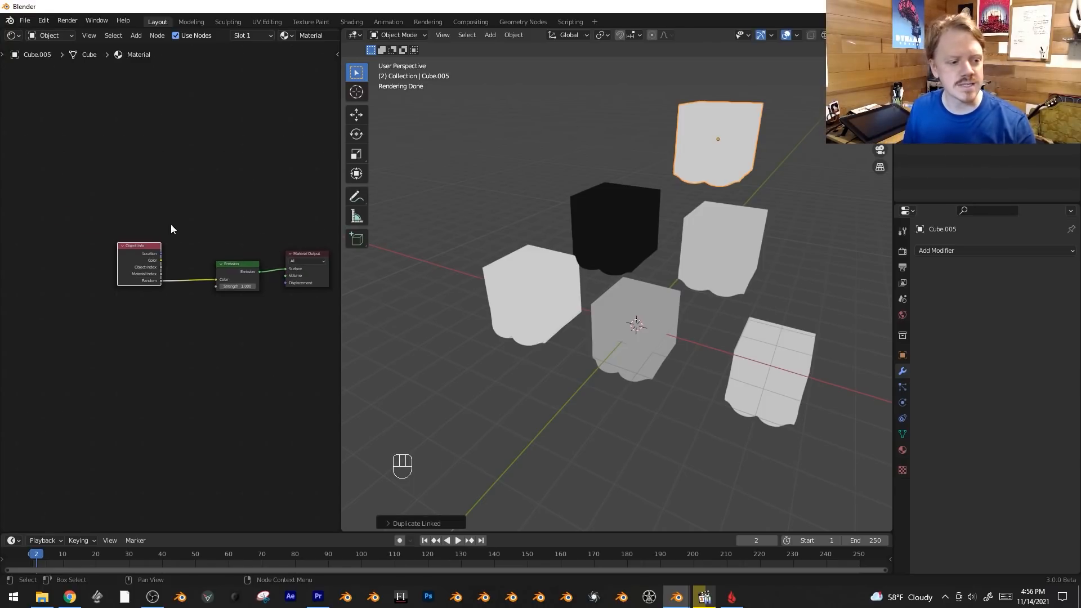
pyautogui.press('g')
pyautogui.click(32, 242)
pyautogui.hotkey('shift', 'a')
pyautogui.moveTo(131, 308)
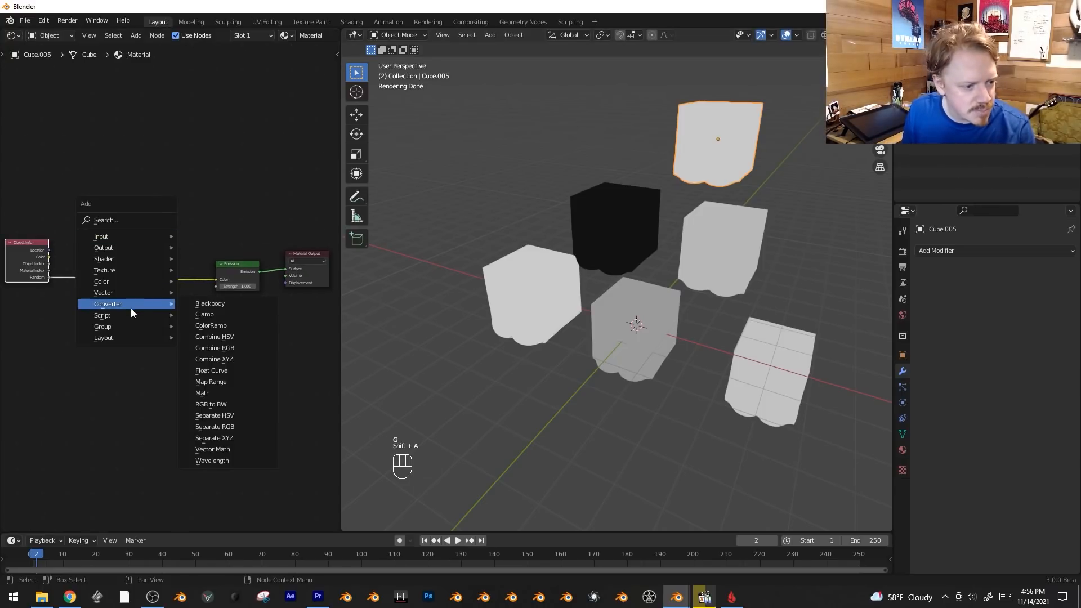
pyautogui.click(211, 325)
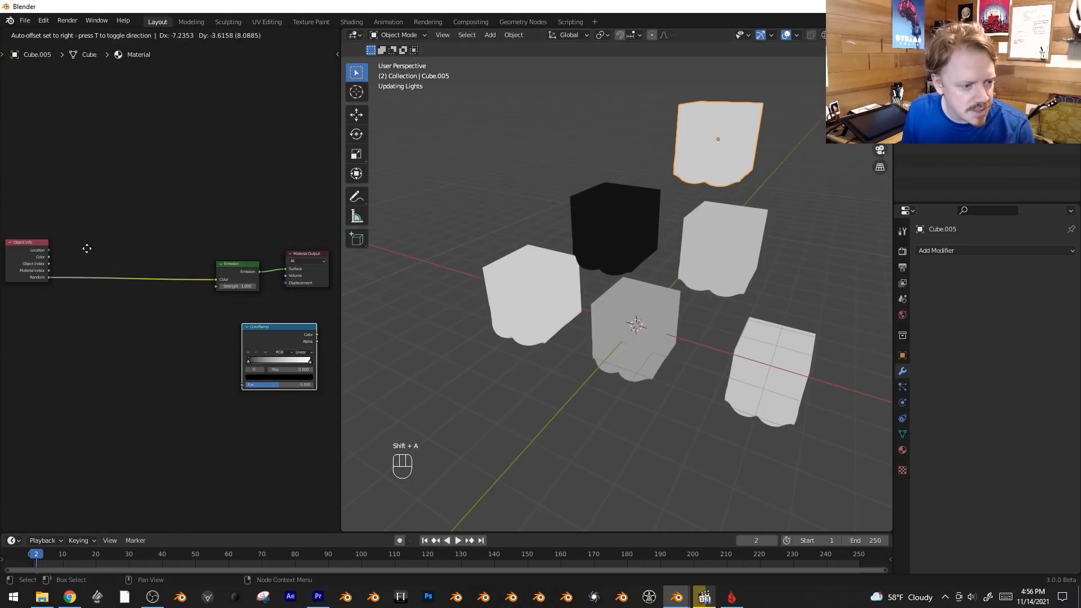
pyautogui.click(97, 263)
pyautogui.scroll(4, 115, 296)
pyautogui.moveTo(153, 369); pyautogui.dragTo(181, 383, button='middle')
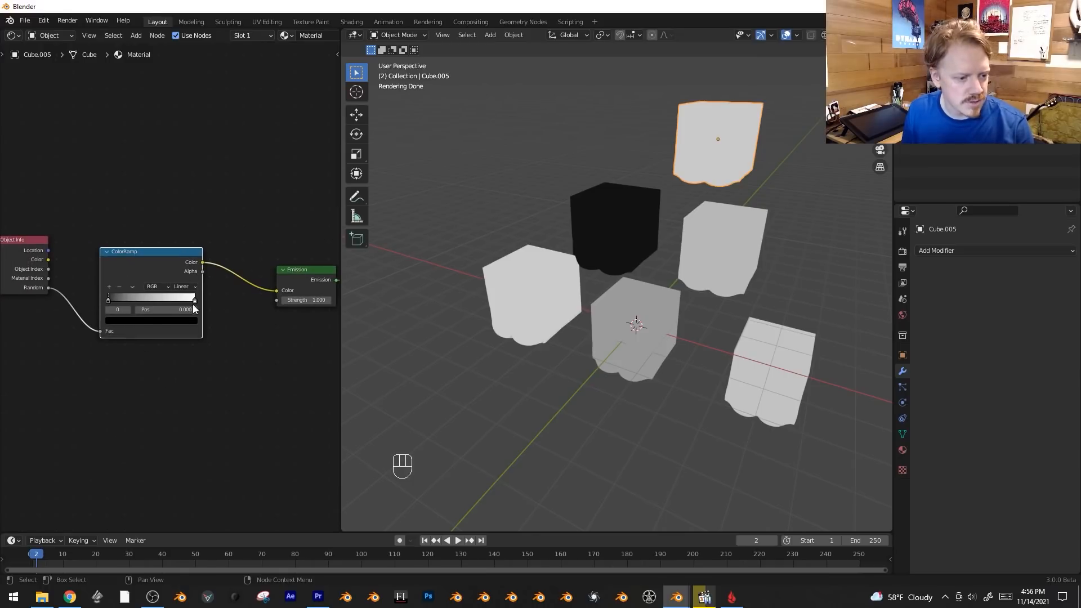
pyautogui.moveTo(109, 299); pyautogui.dragTo(148, 303)
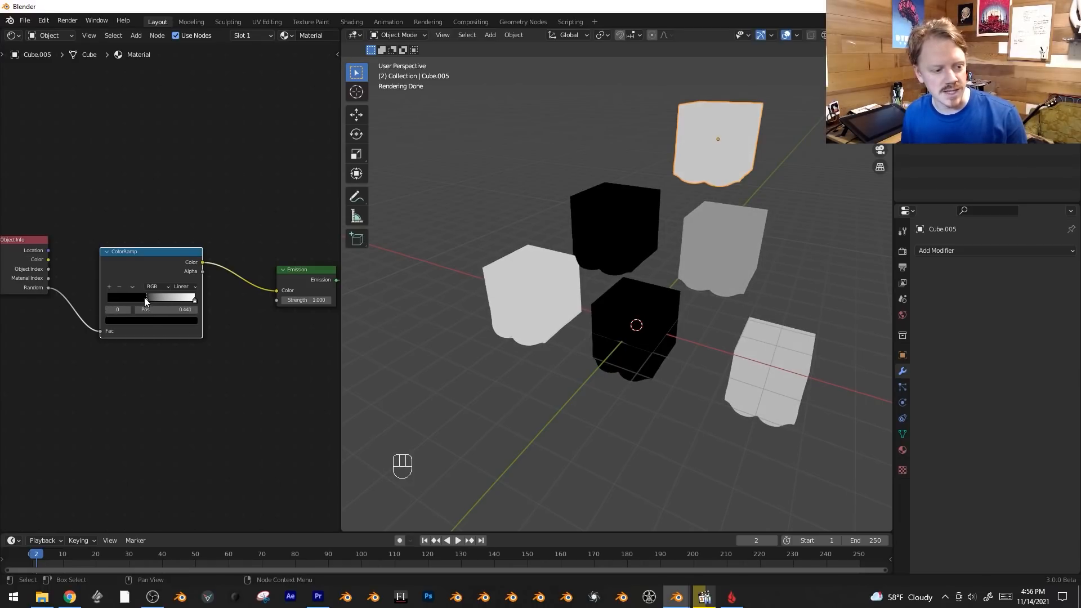
# Make linked duplicates of all six cubes, rotate the copies together and move them beside the originals.
pyautogui.scroll(-3, 558, 246)
pyautogui.press('b')
pyautogui.moveTo(529, 133); pyautogui.dragTo(739, 397)
pyautogui.hotkey('alt', 'd')
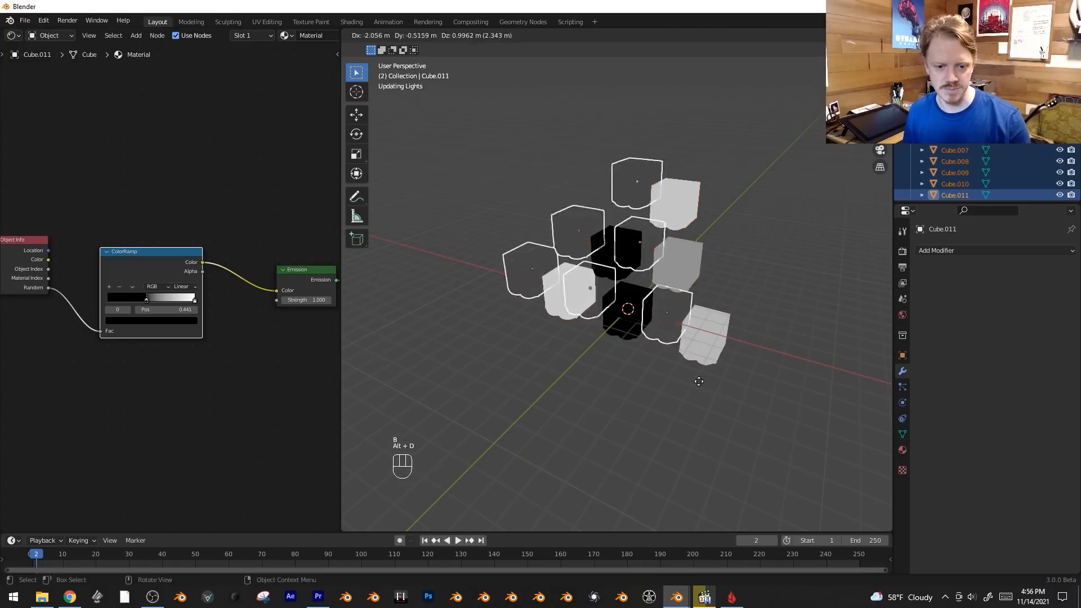
pyautogui.click(655, 266)
pyautogui.press('r')
pyautogui.click(682, 166)
pyautogui.press('g')
pyautogui.click(661, 204)
# Make linked duplicates of the six rotated cubes, place them on the opposite side of the originals, and clear the selection.
pyautogui.hotkey('alt', 'd')
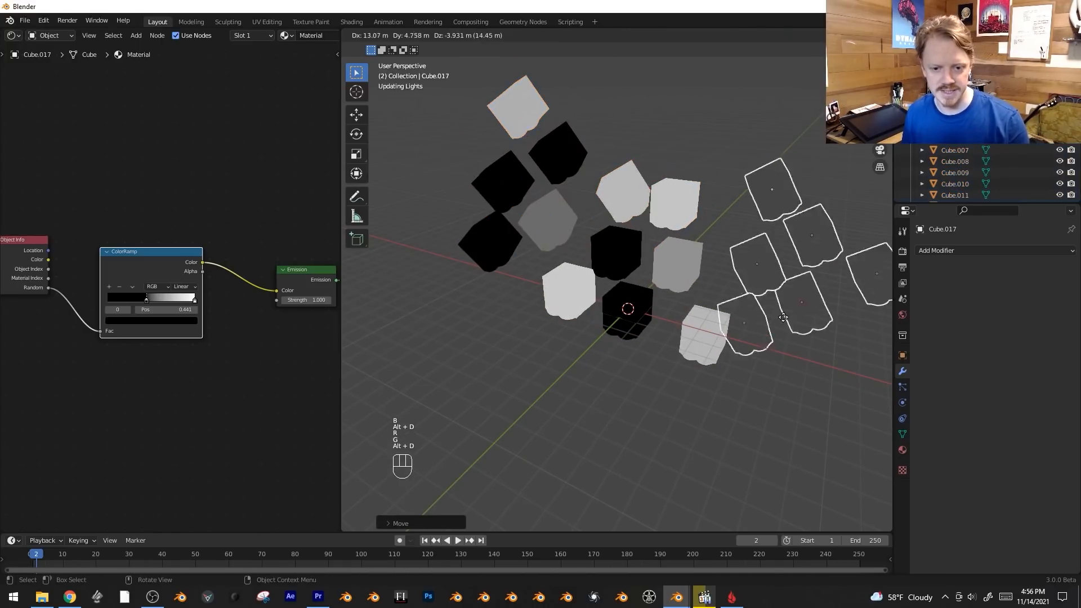
pyautogui.click(458, 266)
pyautogui.hotkey('alt', 'a')
pyautogui.moveTo(133, 400); pyautogui.dragTo(165, 410, button='middle')
pyautogui.scroll(1, 51, 296)
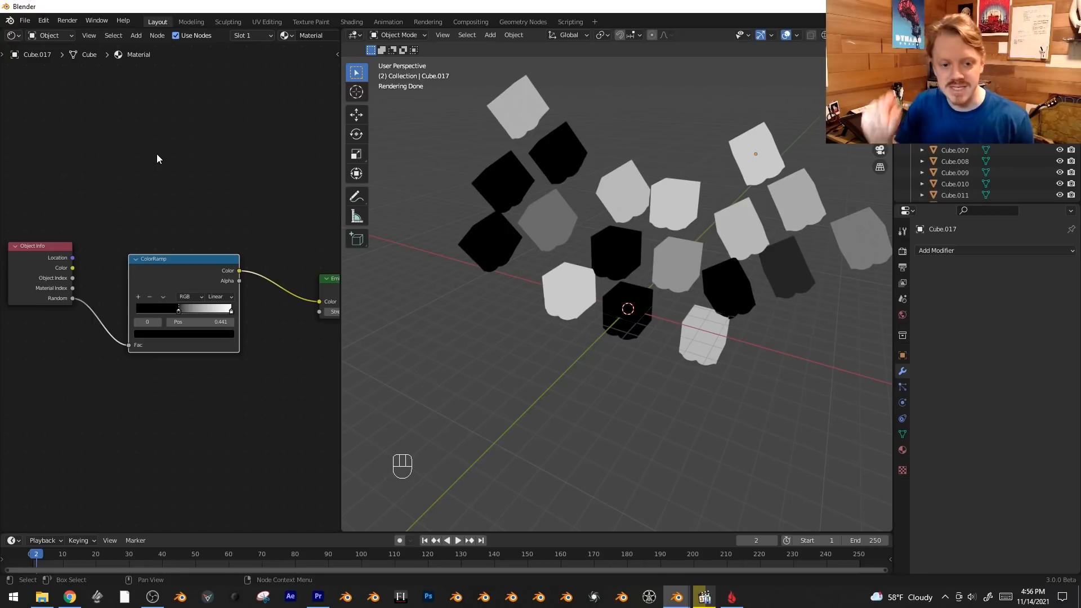
pyautogui.moveTo(82, 319); pyautogui.dragTo(103, 333, button='middle')
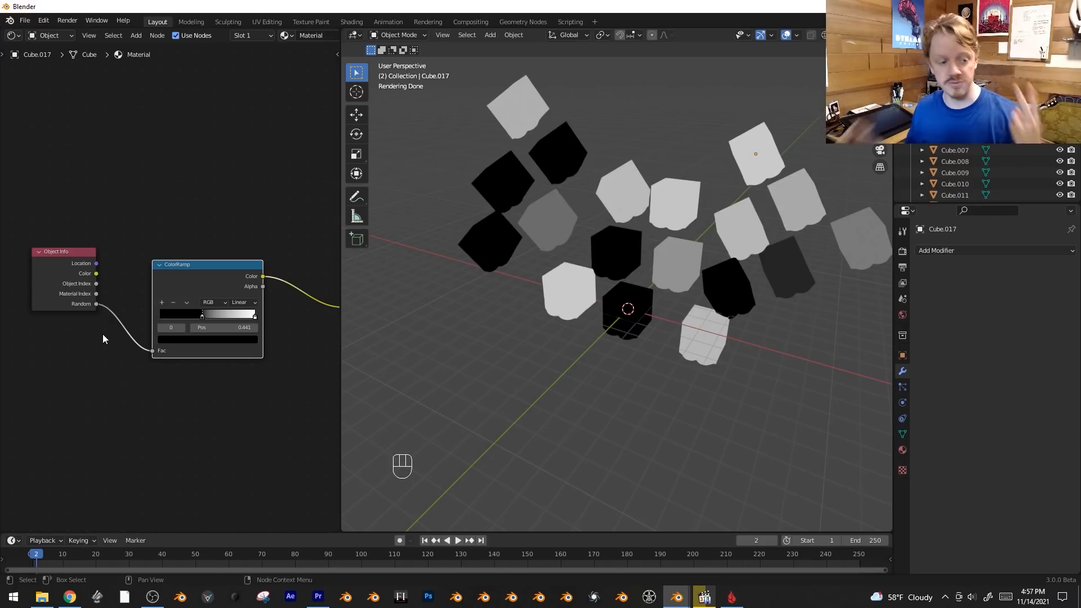
pyautogui.moveTo(38, 367); pyautogui.dragTo(48, 370, button='middle')
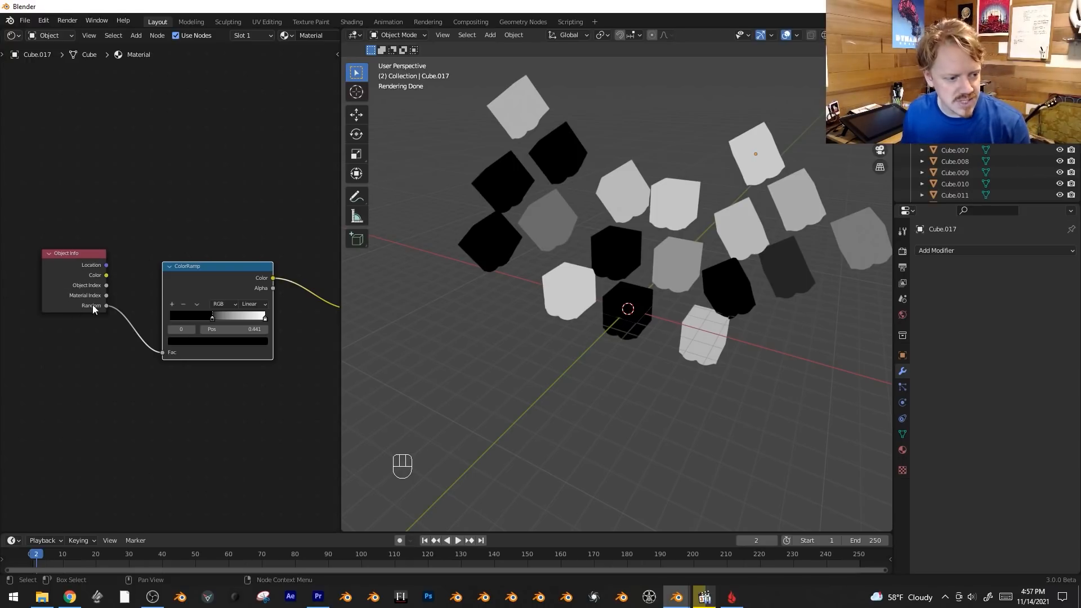
# Rename the black cube Cube.009 to Cube.009asdf in its object properties.
pyautogui.click(625, 177)
pyautogui.moveTo(626, 203); pyautogui.dragTo(577, 174, button='middle')
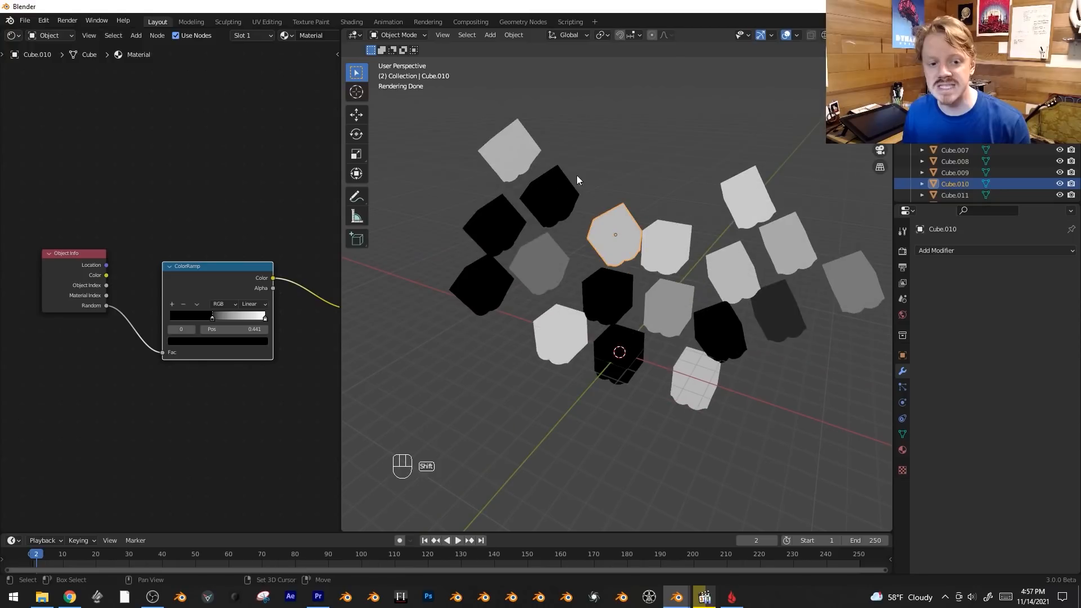
pyautogui.keyDown('shift'); pyautogui.click(549, 195); pyautogui.keyUp('shift')
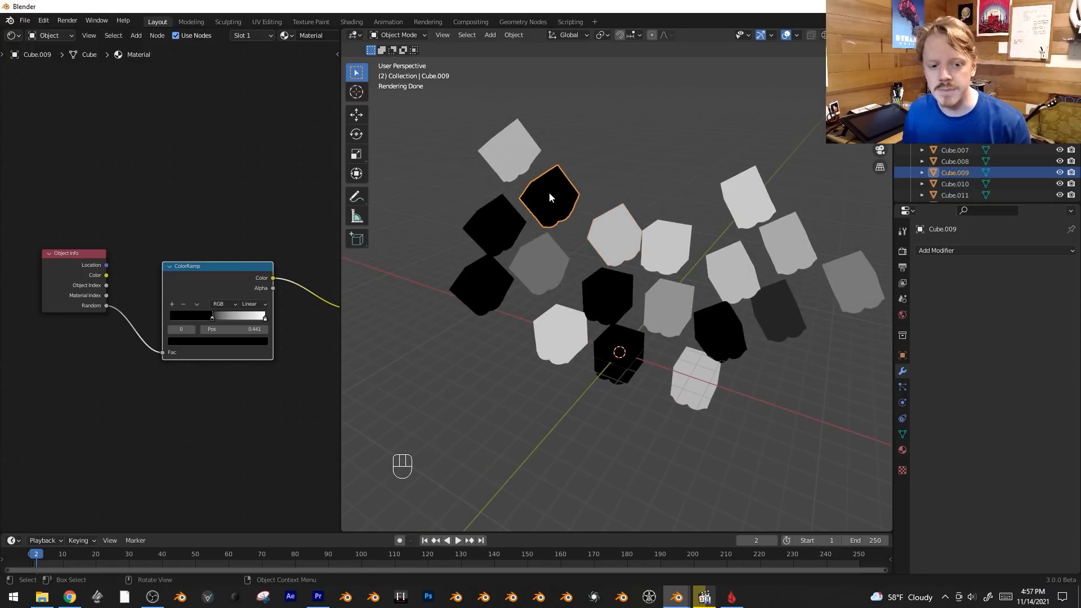
pyautogui.click(903, 356)
pyautogui.click(993, 250)
pyautogui.click(993, 250)
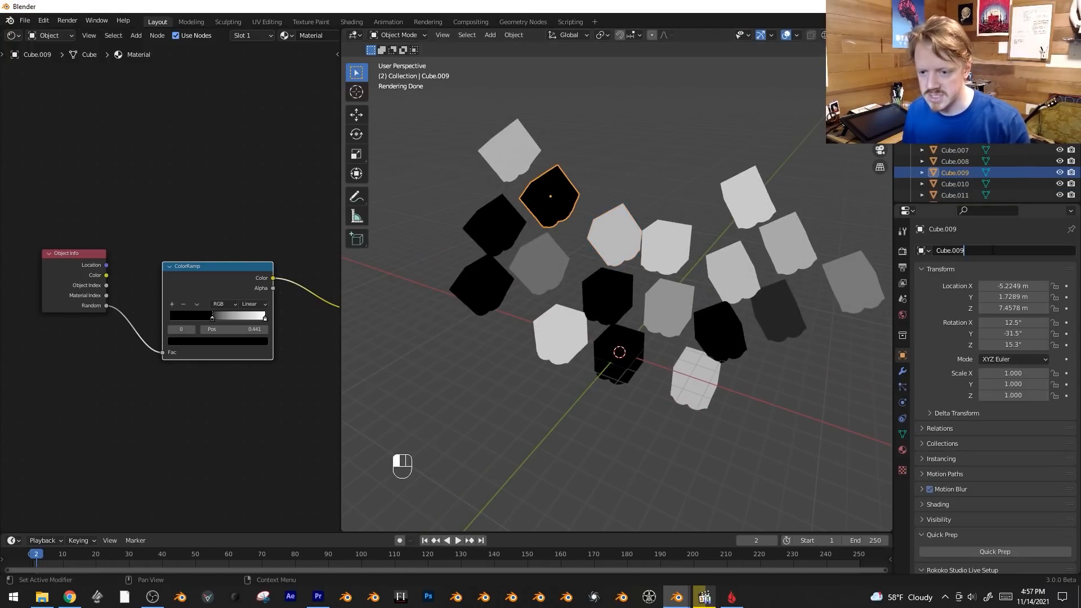
pyautogui.press('Return')
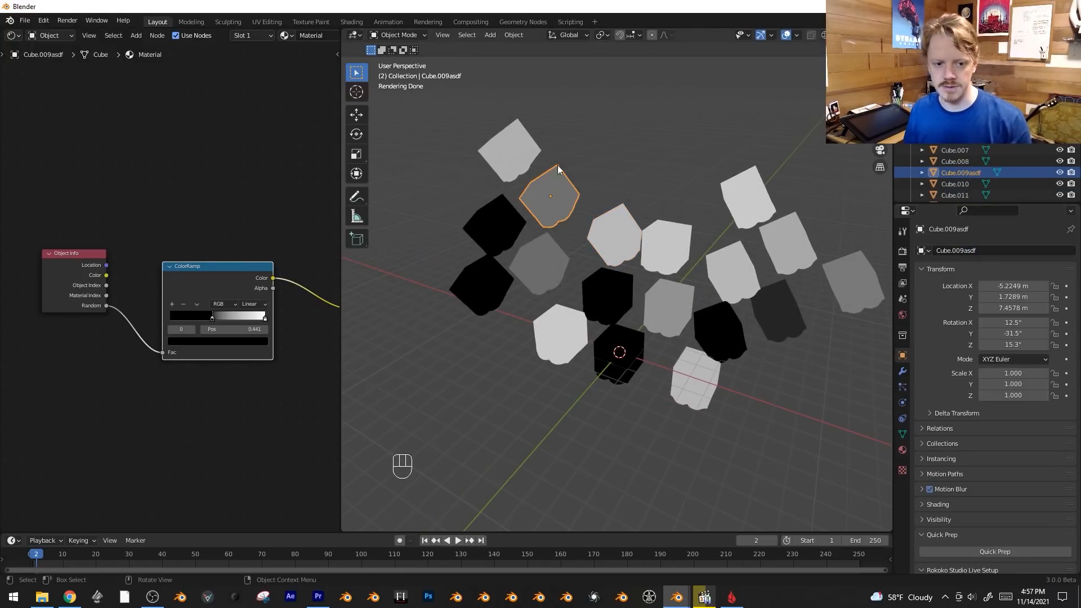
# Append werwer to the selected cube's name, making it Cube.009asdfwerwer.
pyautogui.doubleClick(993, 250)
pyautogui.write('werwer')
pyautogui.press('Return')
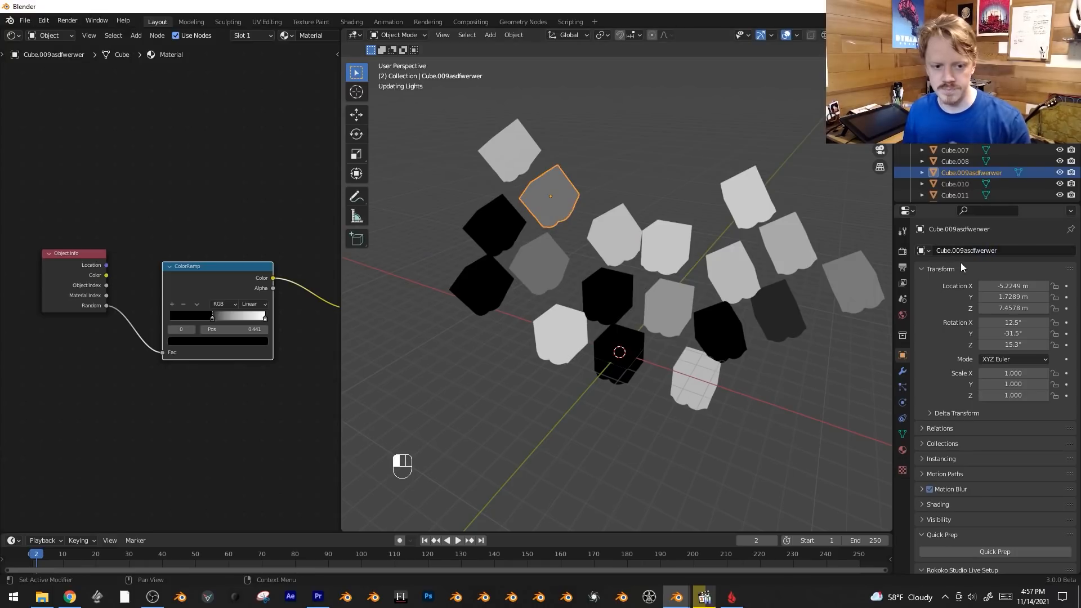
# Delete the ColorRamp while keeping its connection intact, and add a fresh ColorRamp above the link from Object Info to Emission.
pyautogui.hotkey('alt', 'a')
pyautogui.scroll(-1, 94, 365)
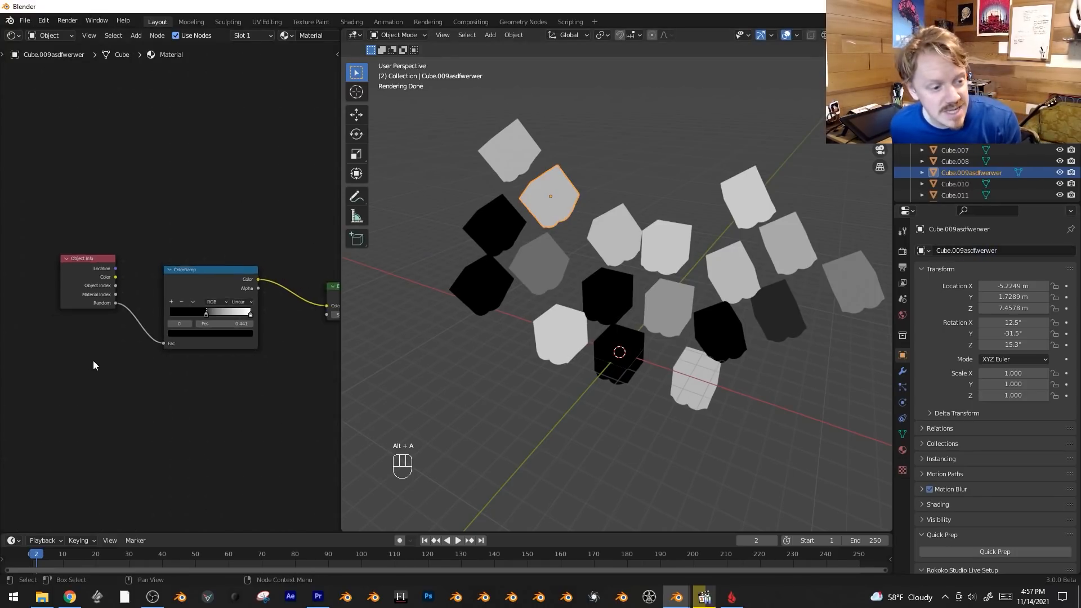
pyautogui.scroll(-2, 94, 362)
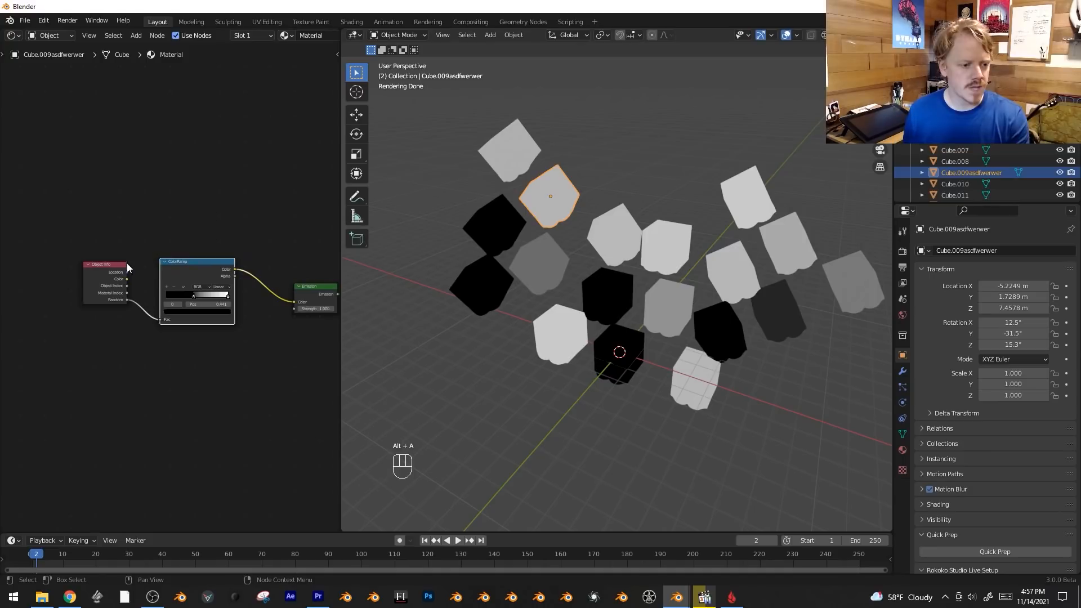
pyautogui.moveTo(126, 263); pyautogui.dragTo(103, 267)
pyautogui.click(193, 265)
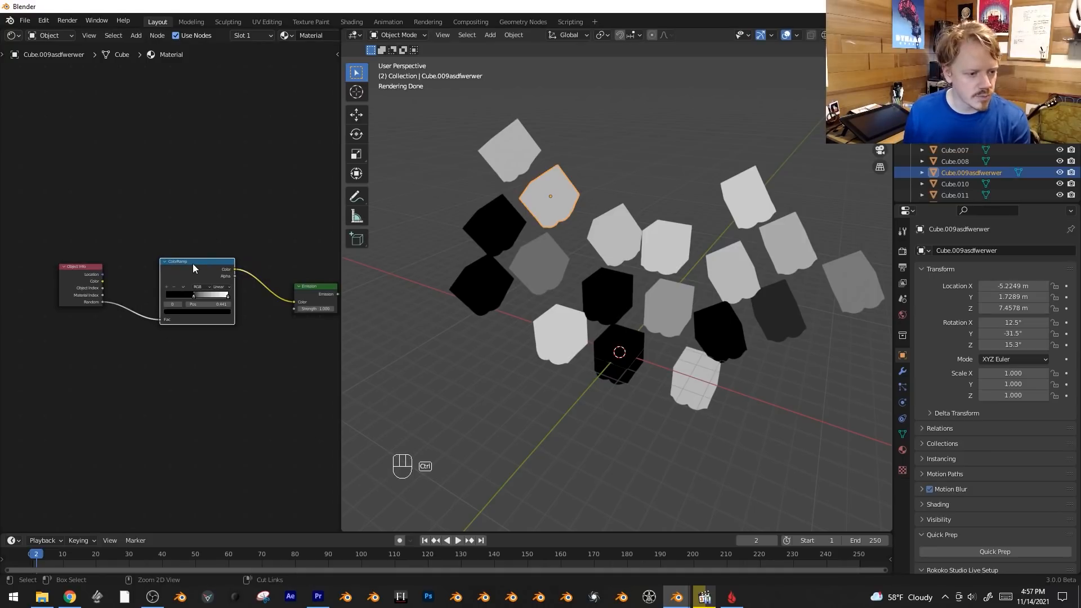
pyautogui.hotkey('ctrl', 'x')
pyautogui.hotkey('shift', 'a')
pyautogui.moveTo(178, 265)
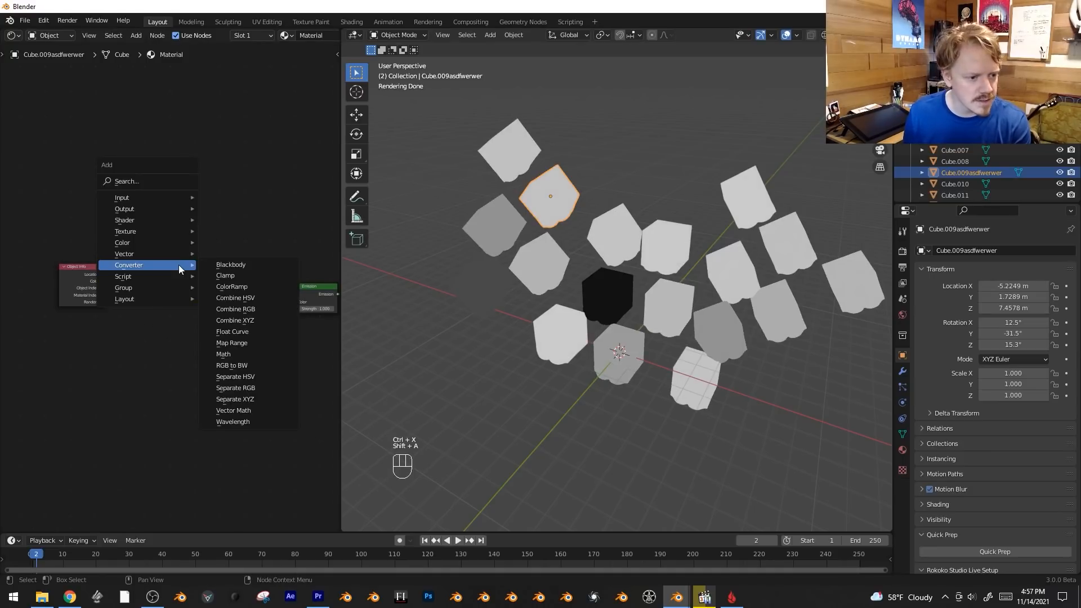
pyautogui.click(231, 286)
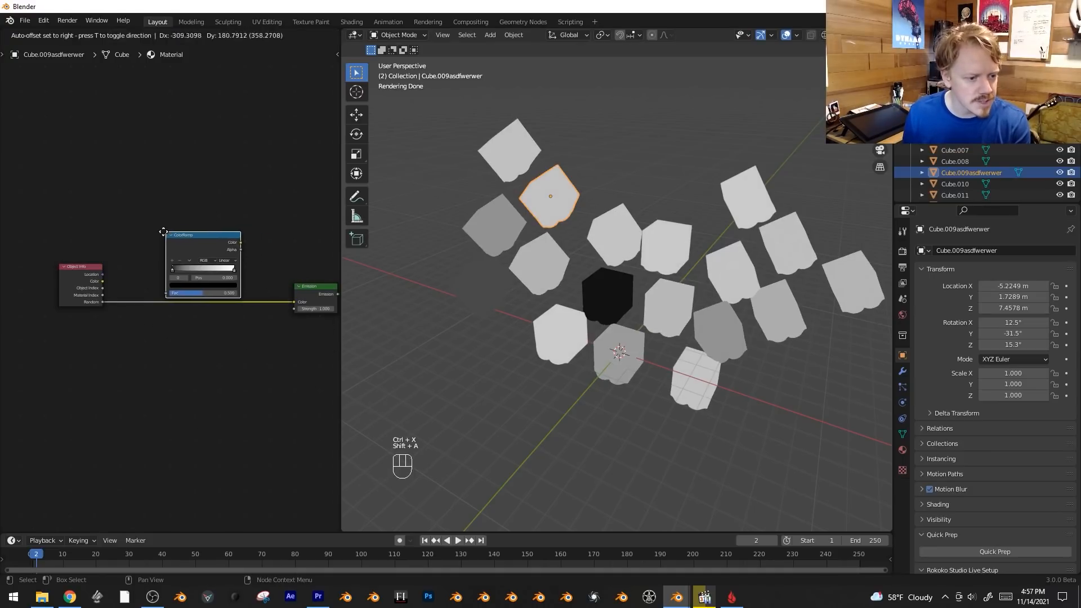
# Color the new ColorRamp's first stop blue and add a second blue stop close to it.
pyautogui.click(177, 285)
pyautogui.moveTo(221, 218); pyautogui.dragTo(220, 196)
pyautogui.moveTo(192, 236); pyautogui.dragTo(210, 202)
pyautogui.moveTo(170, 268); pyautogui.dragTo(186, 265)
pyautogui.click(186, 286)
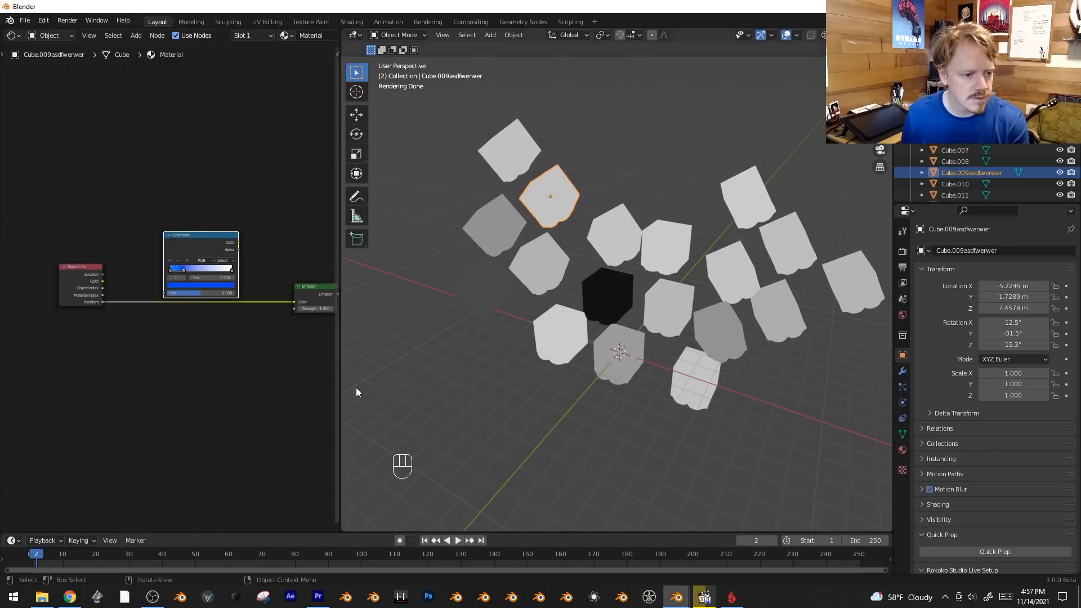
# Extend the ColorRamp into a multicolored gradient with green, orange and pink stops, and color the end stop orange.
pyautogui.scroll(2, 170, 288)
pyautogui.click(170, 247)
pyautogui.click(195, 285)
pyautogui.click(238, 261)
pyautogui.moveTo(201, 194); pyautogui.dragTo(182, 218)
pyautogui.click(255, 263)
pyautogui.click(204, 285)
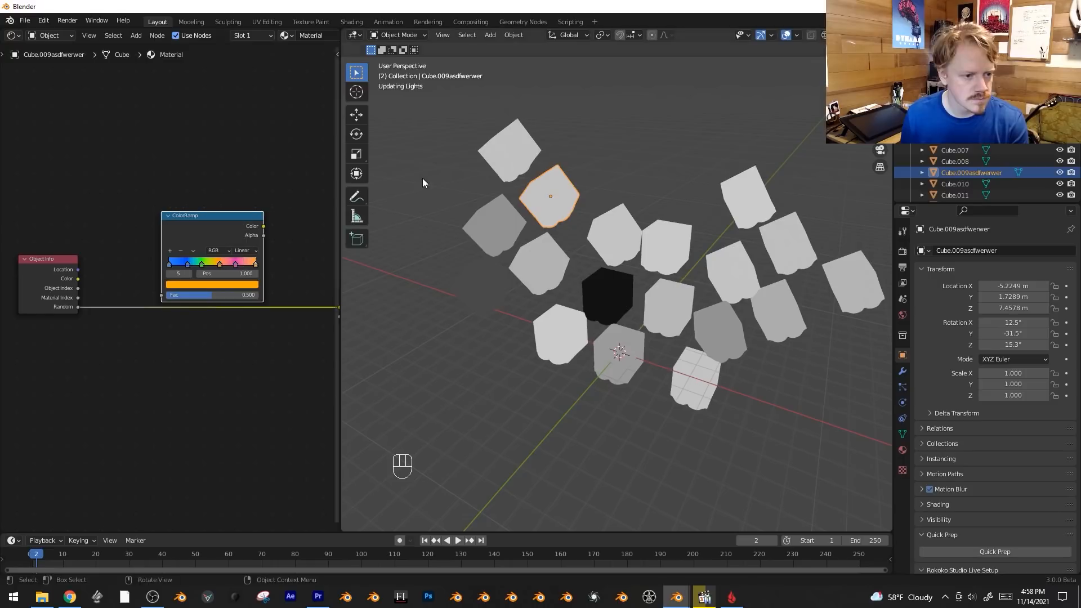
# Connect the Object Info Random output to the ColorRamp's Fac, and the ramp's Color output to the Emission Color.
pyautogui.moveTo(222, 379); pyautogui.dragTo(198, 378, button='middle')
pyautogui.scroll(-1, 198, 378)
pyautogui.scroll(1, 198, 379)
pyautogui.moveTo(313, 306); pyautogui.dragTo(143, 295)
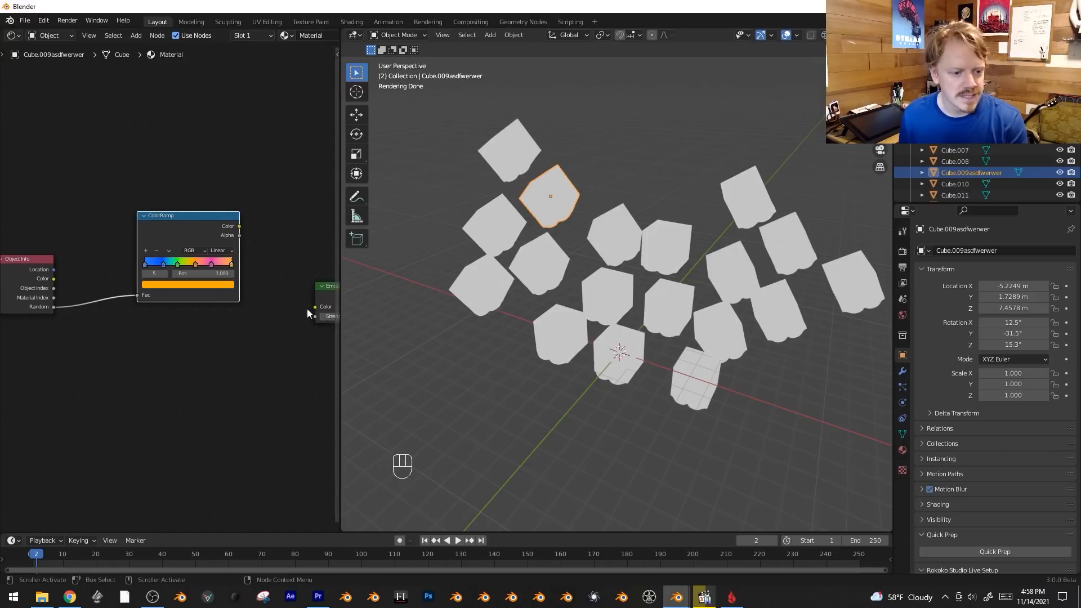
pyautogui.click(240, 223)
pyautogui.moveTo(239, 224); pyautogui.dragTo(314, 307)
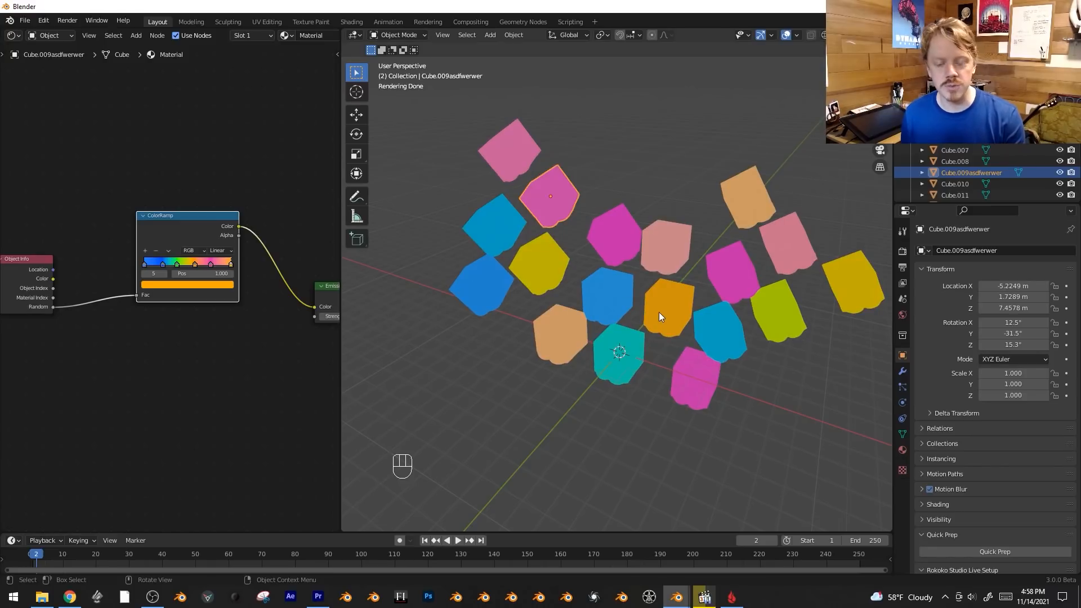
# Add a second ColorRamp node below the multicolored one.
pyautogui.scroll(2, 130, 383)
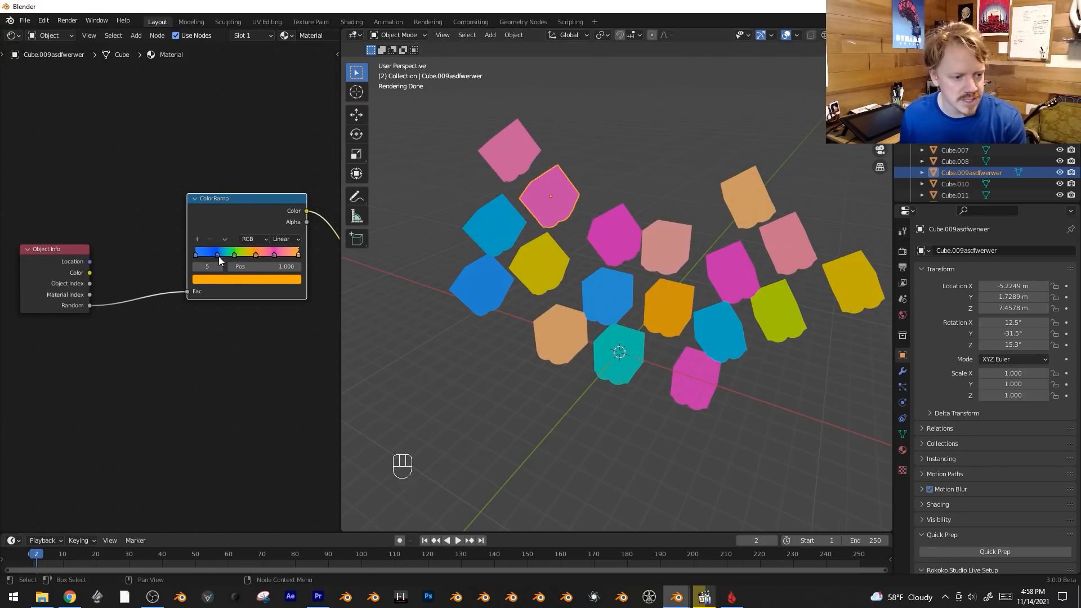
pyautogui.moveTo(220, 355); pyautogui.dragTo(174, 362, button='middle')
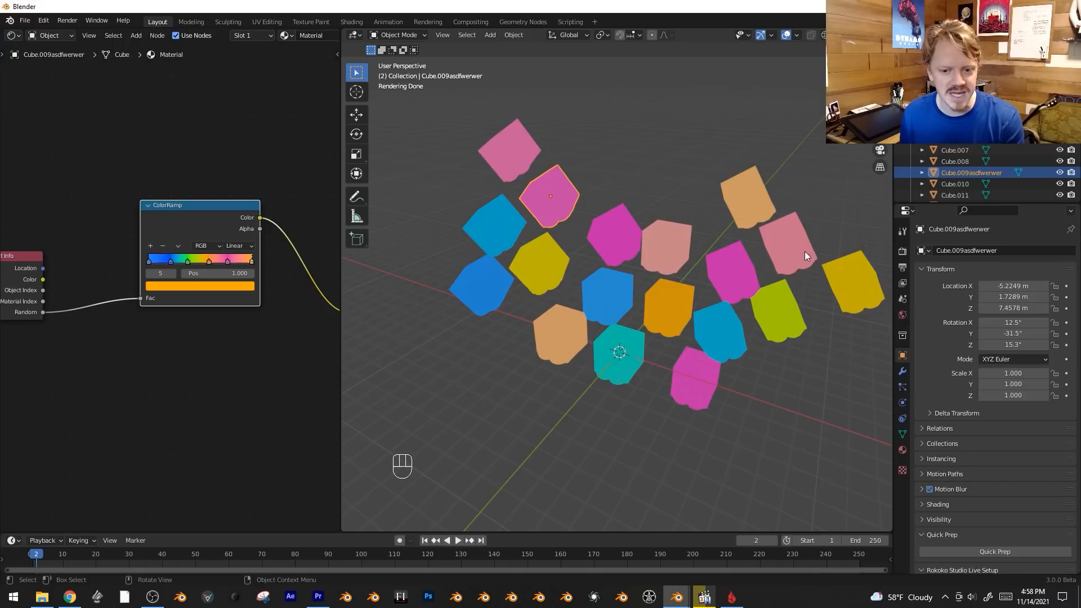
pyautogui.scroll(-2, 219, 307)
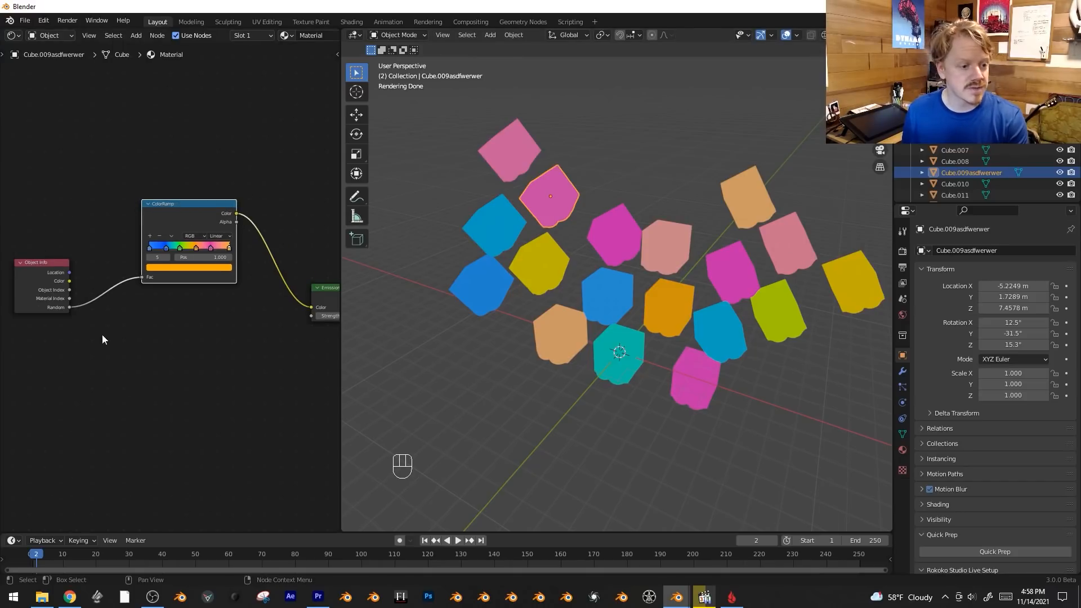
pyautogui.hotkey('shift', 'a')
pyautogui.moveTo(108, 340)
pyautogui.click(222, 365)
pyautogui.click(227, 357)
pyautogui.moveTo(289, 358); pyautogui.dragTo(217, 367, button='middle')
# Connect the second ColorRamp's Color to the Emission Strength and Random to its Fac, and align it under the first ramp.
pyautogui.moveTo(173, 328); pyautogui.dragTo(238, 328)
pyautogui.moveTo(238, 327); pyautogui.dragTo(284, 345, button='middle')
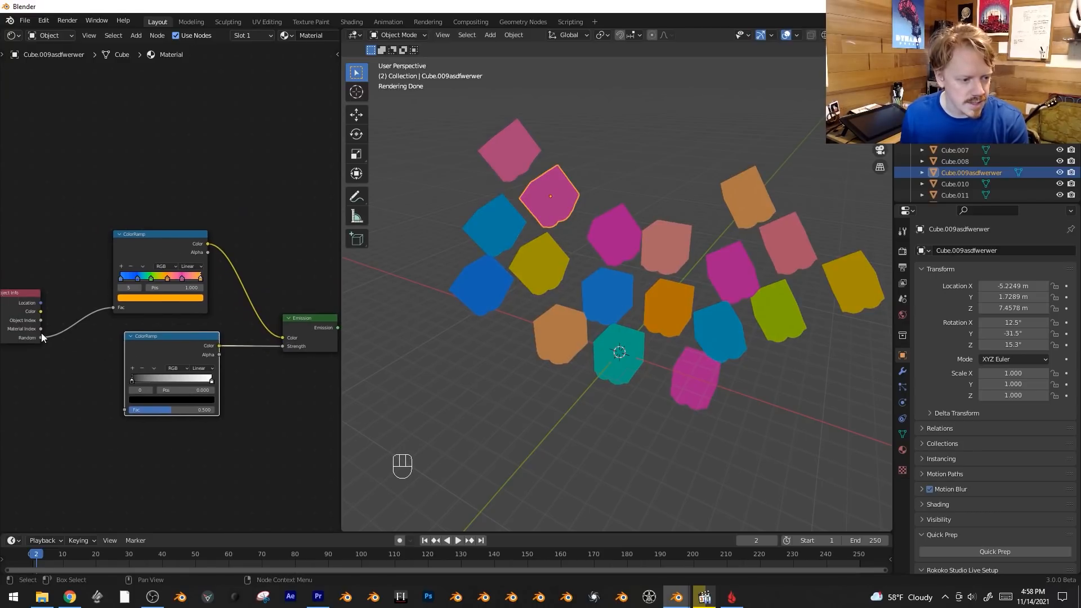
pyautogui.moveTo(41, 339); pyautogui.dragTo(125, 410)
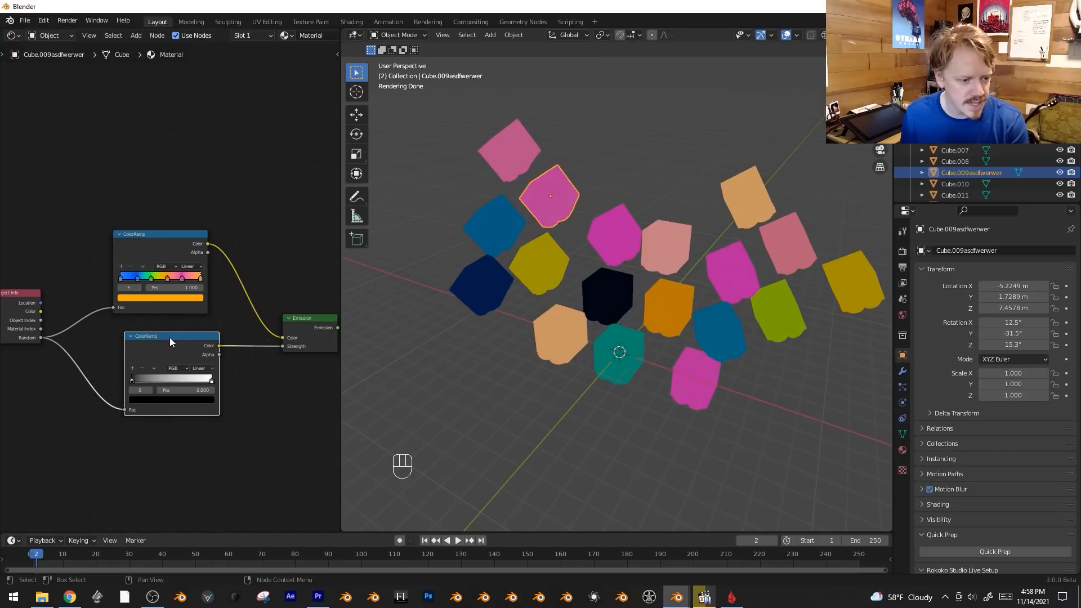
pyautogui.moveTo(170, 336); pyautogui.dragTo(155, 332)
pyautogui.hotkey('alt', 'a')
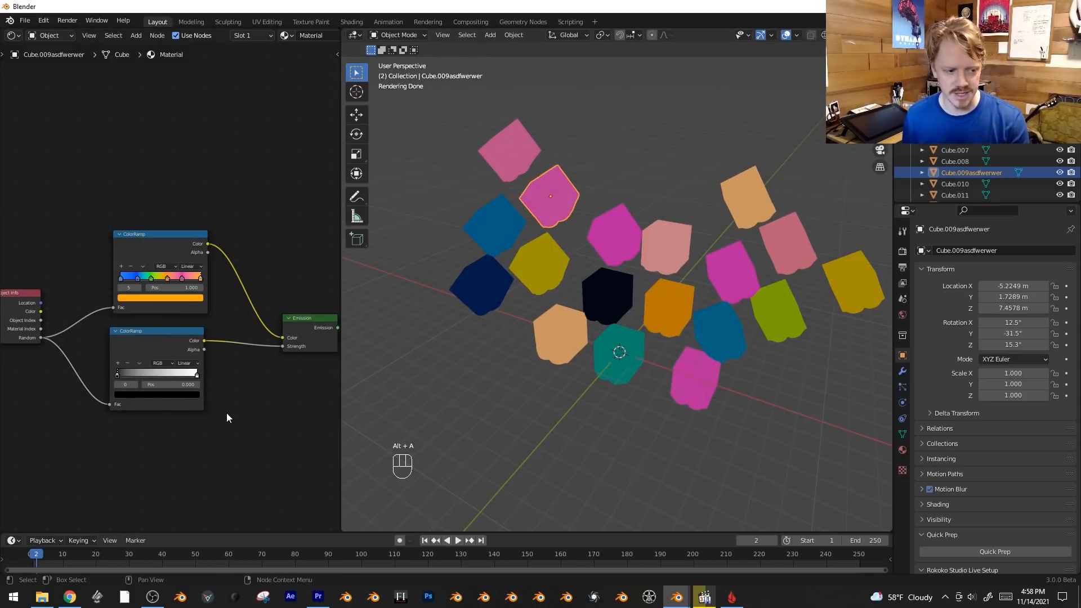
pyautogui.scroll(1, 227, 414)
pyautogui.moveTo(252, 420); pyautogui.dragTo(225, 418, button='middle')
pyautogui.scroll(1, 189, 327)
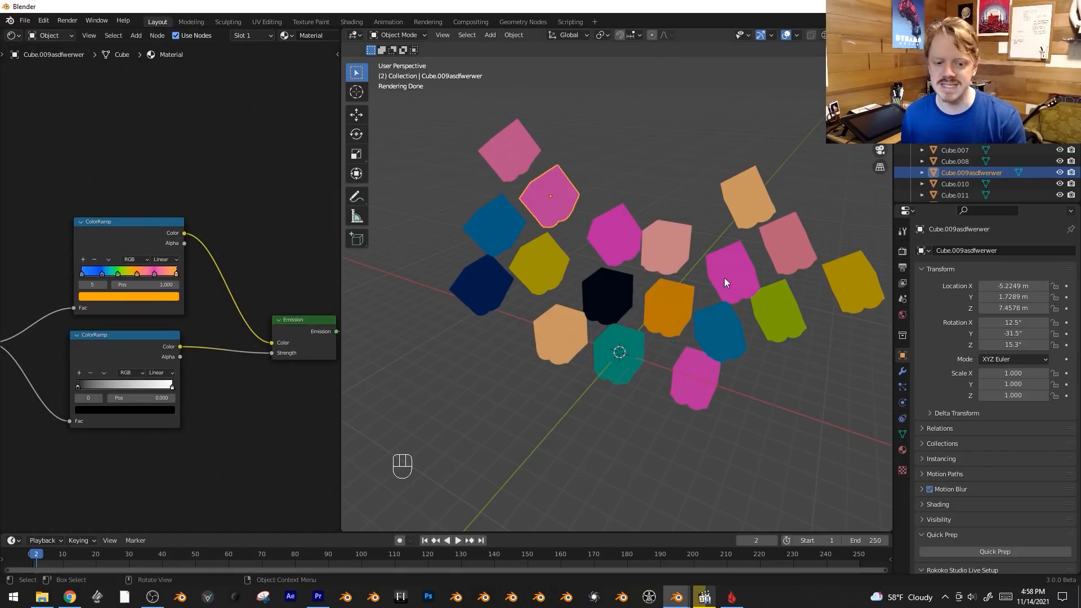
pyautogui.moveTo(227, 420); pyautogui.dragTo(269, 425, button='middle')
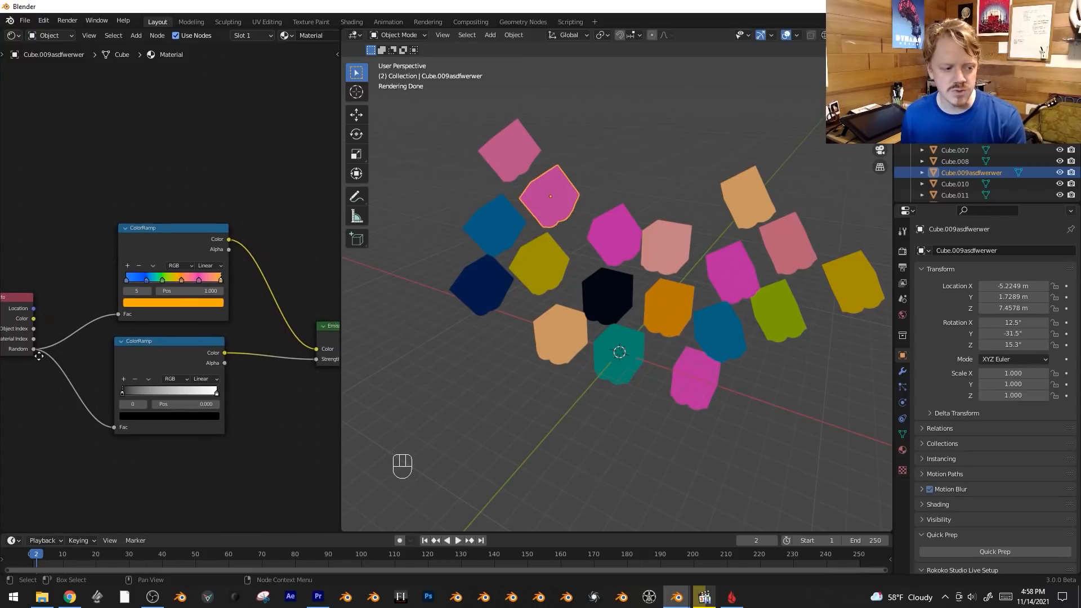
pyautogui.moveTo(22, 355); pyautogui.dragTo(66, 352, button='middle')
pyautogui.scroll(1, 59, 354)
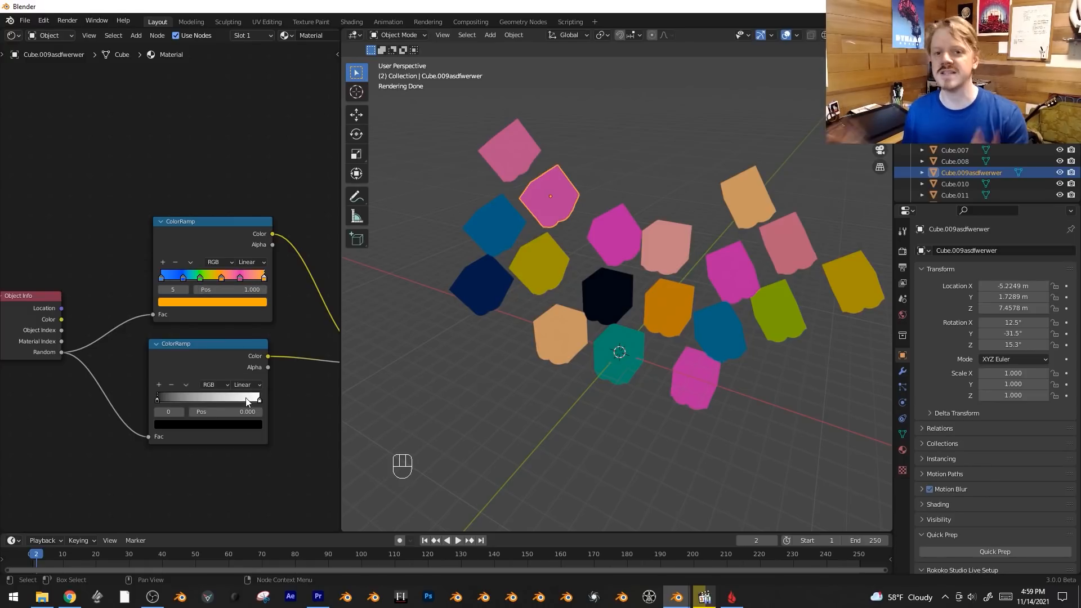
pyautogui.scroll(-2, 176, 337)
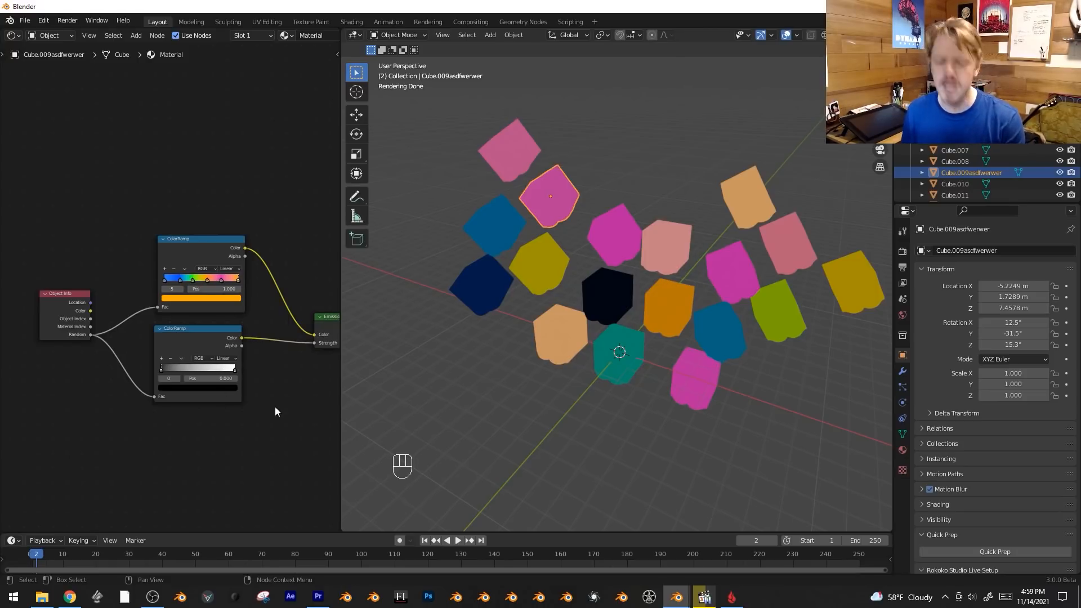
pyautogui.moveTo(102, 400); pyautogui.dragTo(113, 374, button='middle')
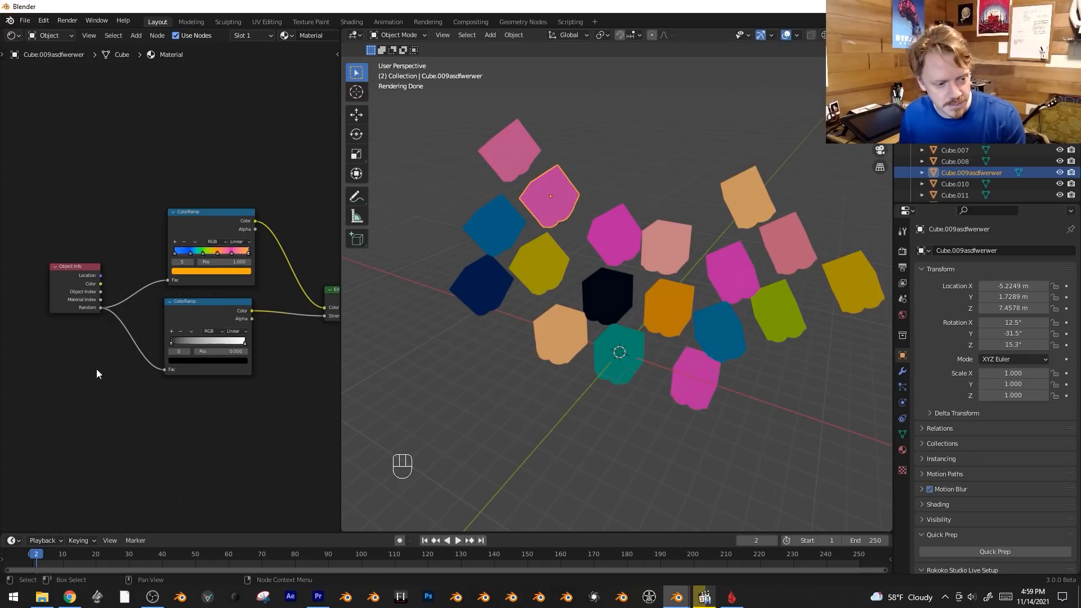
# Disconnect Random from the second ColorRamp's Fac and add a White Noise Texture node below Object Info.
pyautogui.moveTo(114, 391); pyautogui.dragTo(149, 383, button='middle')
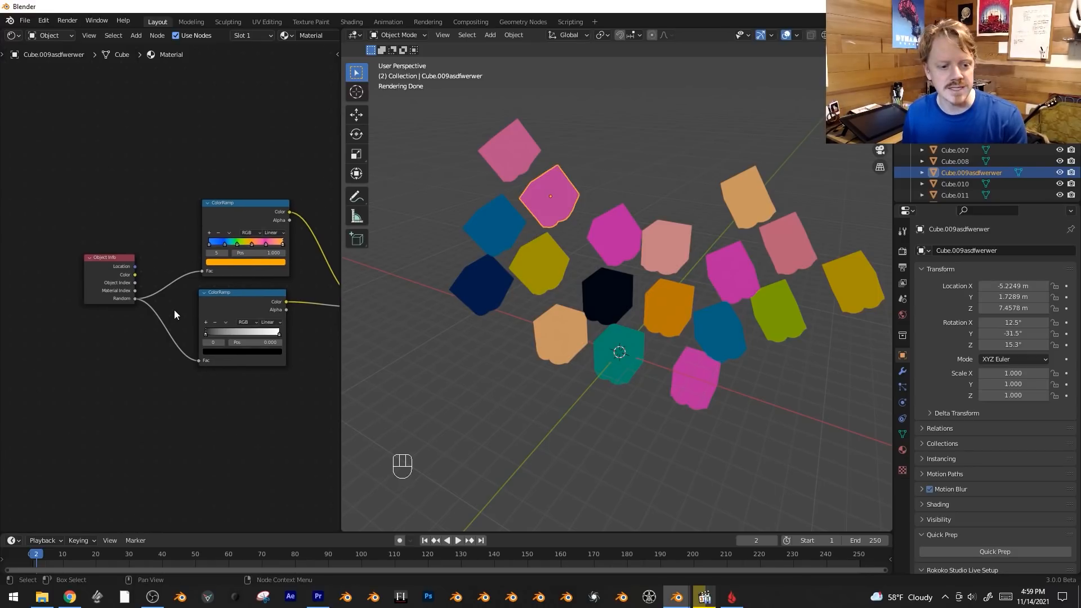
pyautogui.keyDown('ctrl'); pyautogui.moveTo(174, 310); pyautogui.dragTo(138, 379, button='right'); pyautogui.keyUp('ctrl')
pyautogui.hotkey('shift', 'a')
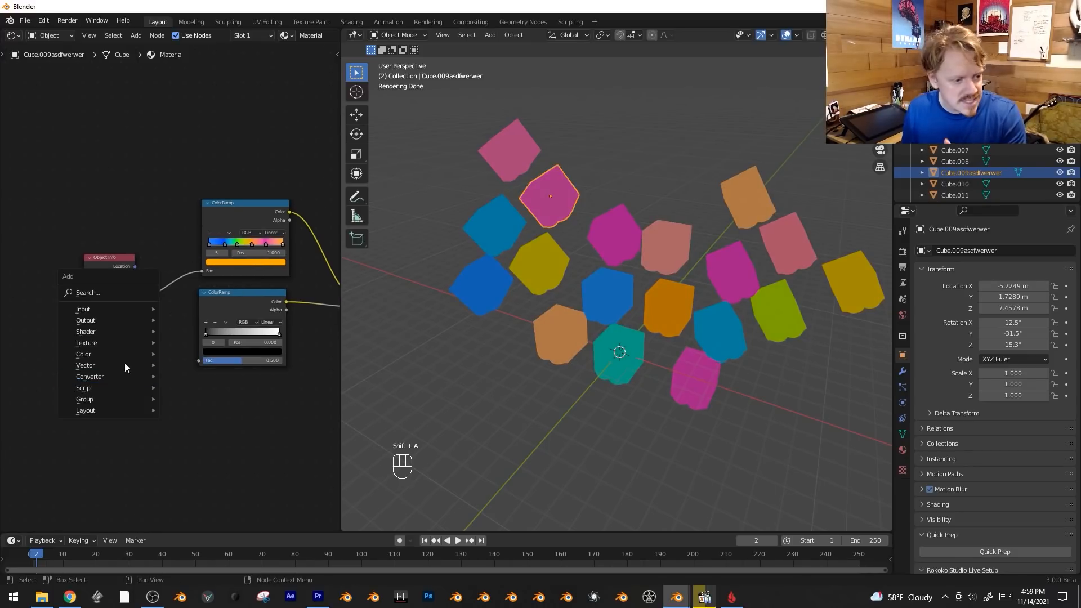
pyautogui.click(117, 291)
pyautogui.write('white')
pyautogui.press('Return')
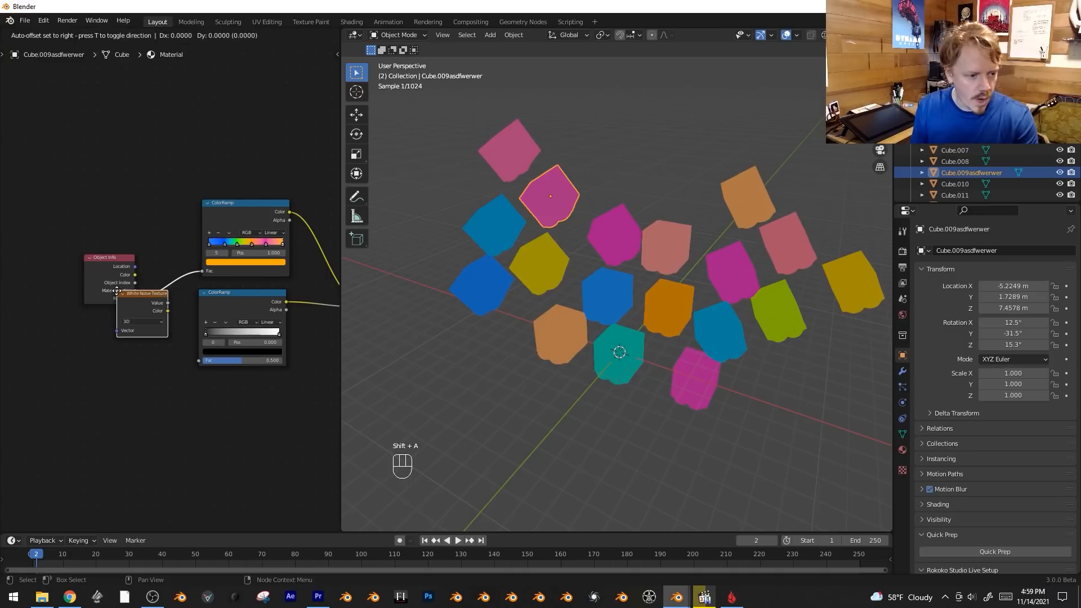
pyautogui.click(113, 328)
# Set the White Noise Texture to 1D, connect its Value to the second ColorRamp's Fac, and position it beneath Object Info.
pyautogui.scroll(1, 120, 368)
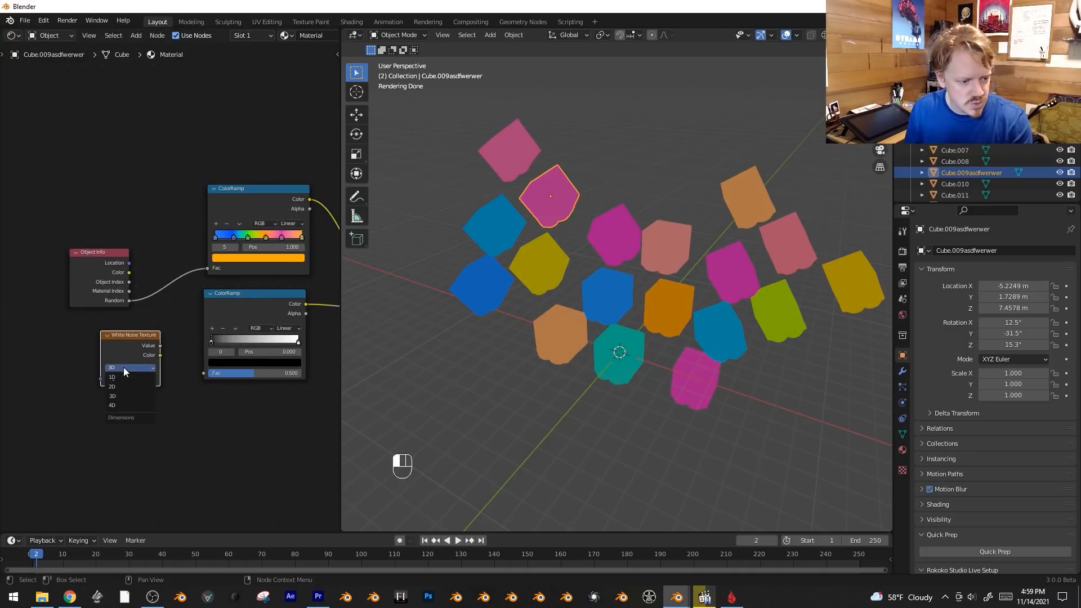
pyautogui.click(124, 379)
pyautogui.moveTo(161, 346); pyautogui.dragTo(204, 373)
pyautogui.moveTo(124, 388); pyautogui.dragTo(105, 399)
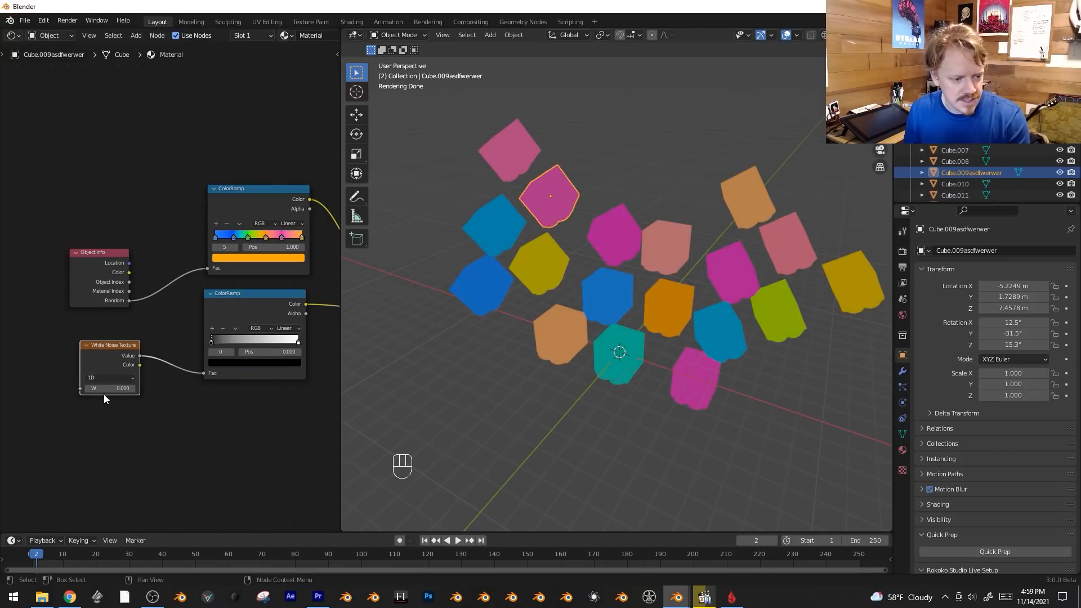
# Try different W values on the White Noise Texture, such as 5.100, 5.610, 5.970 and 6.220, to shift the cubes' brightness.
pyautogui.scroll(1, 180, 434)
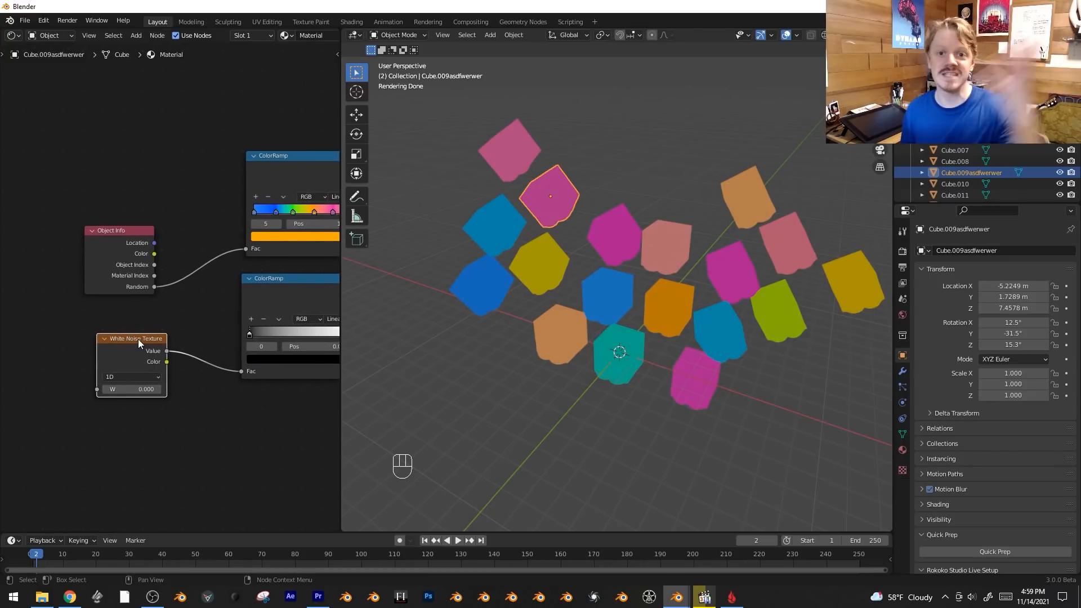
pyautogui.scroll(1, 176, 399)
pyautogui.moveTo(127, 408); pyautogui.dragTo(155, 408)
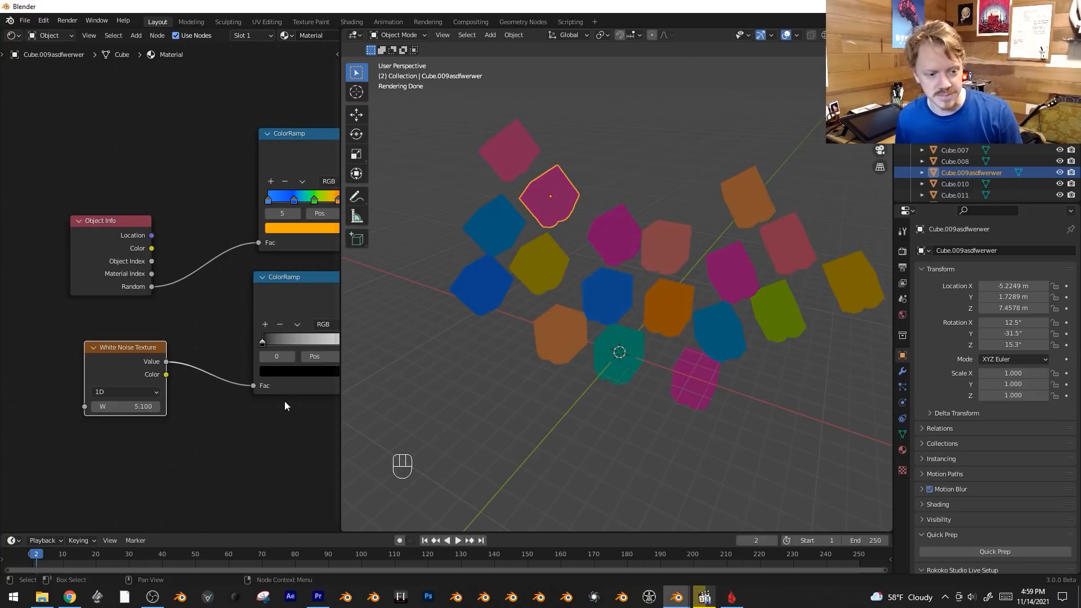
pyautogui.press('shift')
pyautogui.keyDown('shift'); pyautogui.moveTo(129, 406); pyautogui.dragTo(161, 406); pyautogui.keyUp('shift')
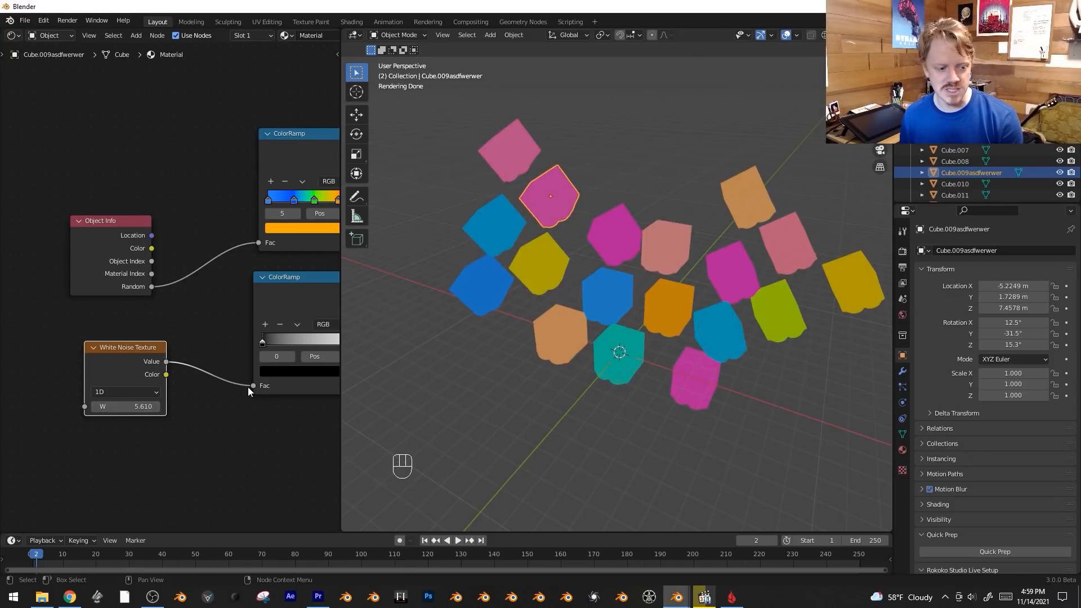
pyautogui.scroll(-2, 248, 387)
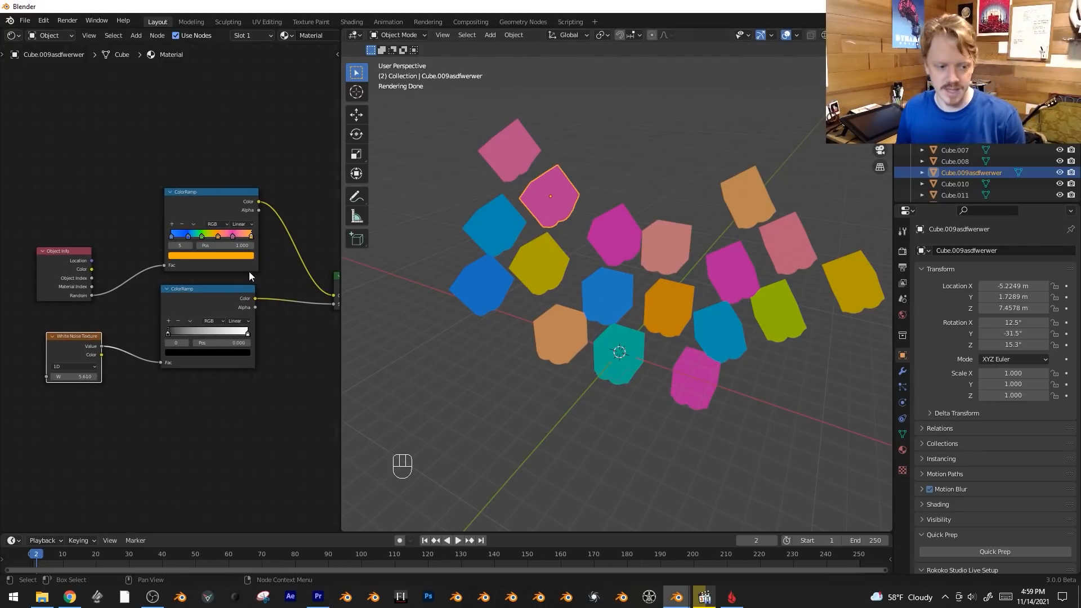
pyautogui.keyDown('shift'); pyautogui.moveTo(73, 376); pyautogui.dragTo(82, 376); pyautogui.keyUp('shift')
pyautogui.scroll(-4, 85, 349)
pyautogui.moveTo(97, 294); pyautogui.dragTo(95, 257)
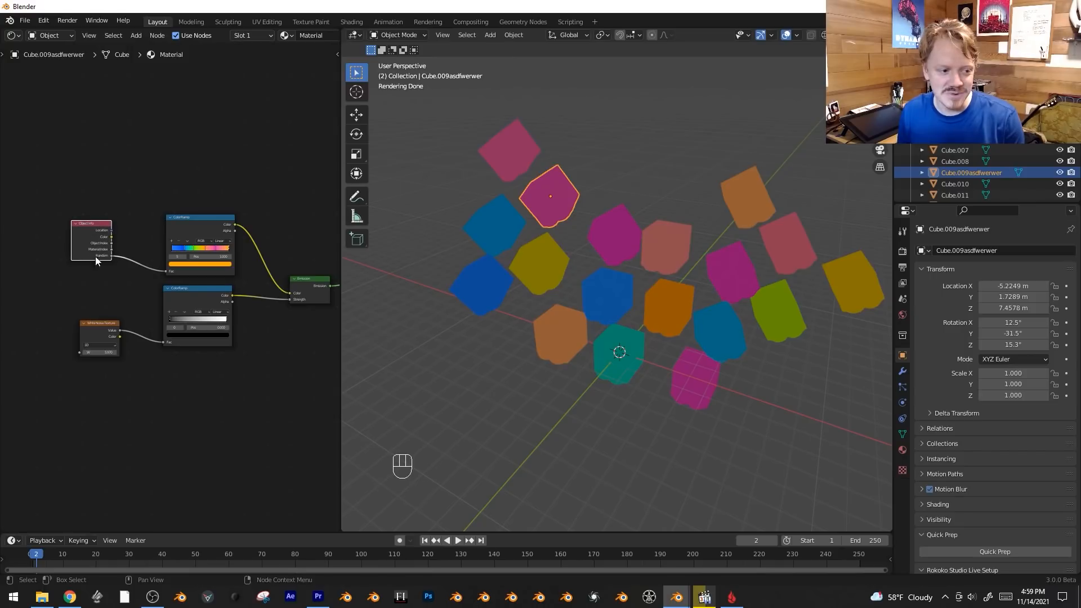
pyautogui.click(88, 342)
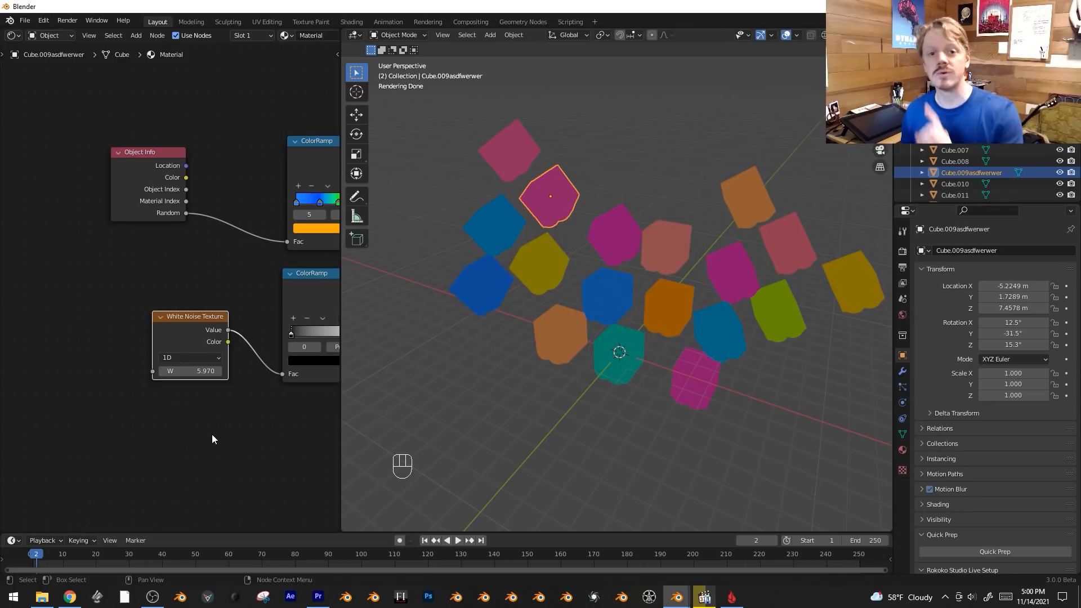
pyautogui.moveTo(219, 445); pyautogui.dragTo(162, 442, button='middle')
pyautogui.keyDown('shift'); pyautogui.moveTo(138, 368); pyautogui.dragTo(153, 369); pyautogui.keyUp('shift')
# Move Object Info farther from the White Noise Texture and connect its Random output to the texture's W.
pyautogui.moveTo(115, 209); pyautogui.dragTo(40, 255)
pyautogui.moveTo(57, 283); pyautogui.dragTo(140, 283, button='middle')
pyautogui.moveTo(140, 249); pyautogui.dragTo(184, 364)
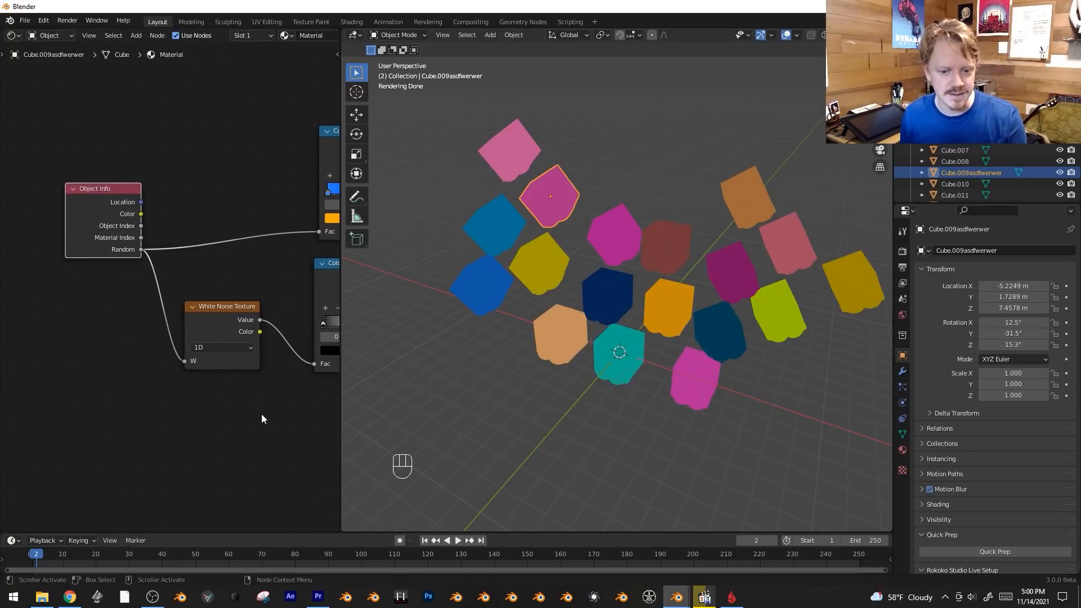
# Select all the cubes and place linked duplicates of them above and behind the originals.
pyautogui.moveTo(261, 419); pyautogui.dragTo(221, 429, button='middle')
pyautogui.hotkey('alt', 'a')
pyautogui.press('b')
pyautogui.moveTo(466, 128); pyautogui.dragTo(878, 466)
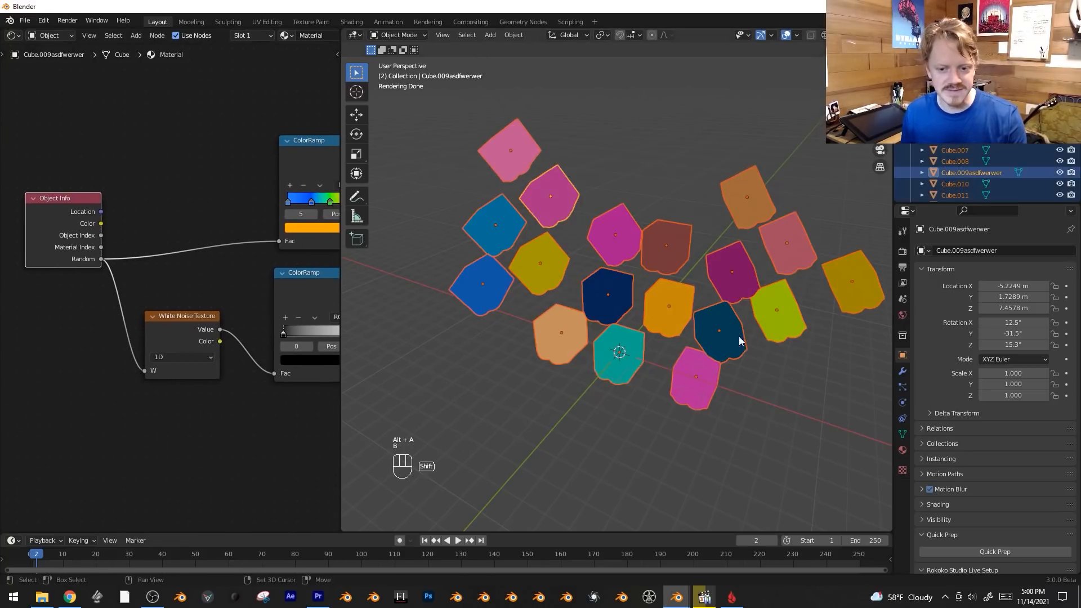
pyautogui.keyDown('shift'); pyautogui.moveTo(743, 315); pyautogui.dragTo(716, 391, button='middle'); pyautogui.keyUp('shift')
pyautogui.hotkey('alt', 'd')
pyautogui.click(787, 235)
pyautogui.hotkey('alt', 'a')
pyautogui.scroll(-1, 777, 239)
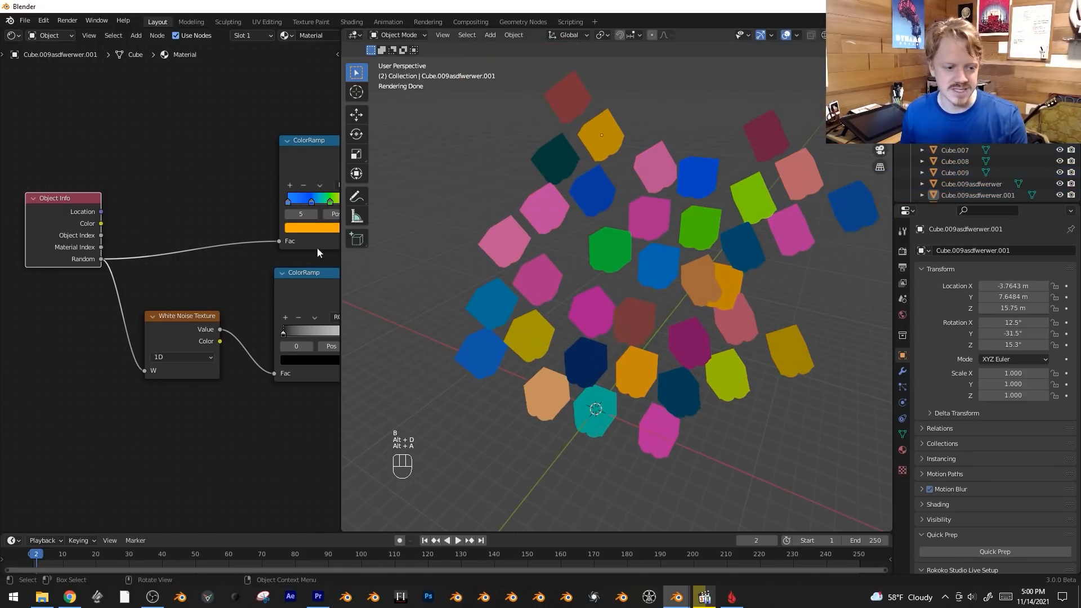
# Duplicate the White Noise Texture and its ColorRamp below the originals, and connect Object Info Random to the copy's W.
pyautogui.moveTo(317, 252); pyautogui.dragTo(99, 260, button='middle')
pyautogui.scroll(-2, 105, 315)
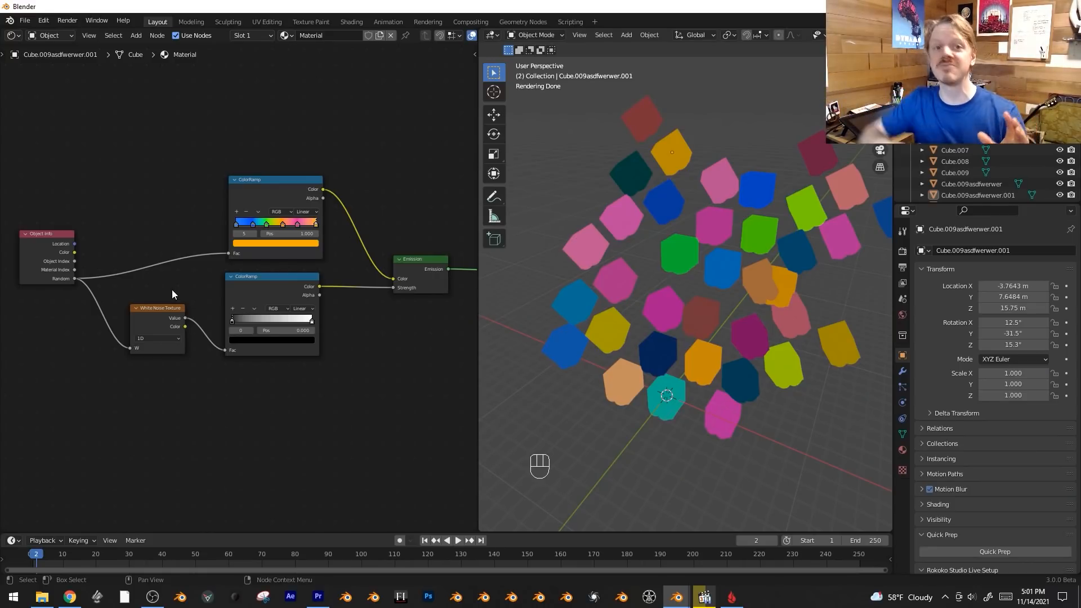
pyautogui.press('b')
pyautogui.moveTo(168, 278); pyautogui.dragTo(296, 359)
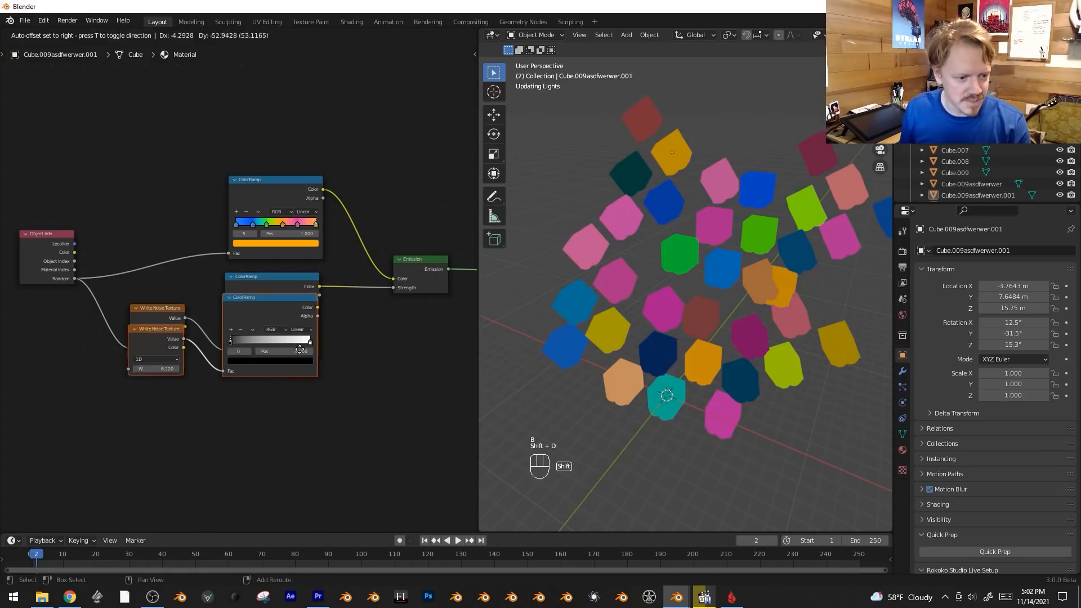
pyautogui.hotkey('shift', 'd')
pyautogui.click(299, 456)
pyautogui.moveTo(96, 353); pyautogui.dragTo(158, 351, button='middle')
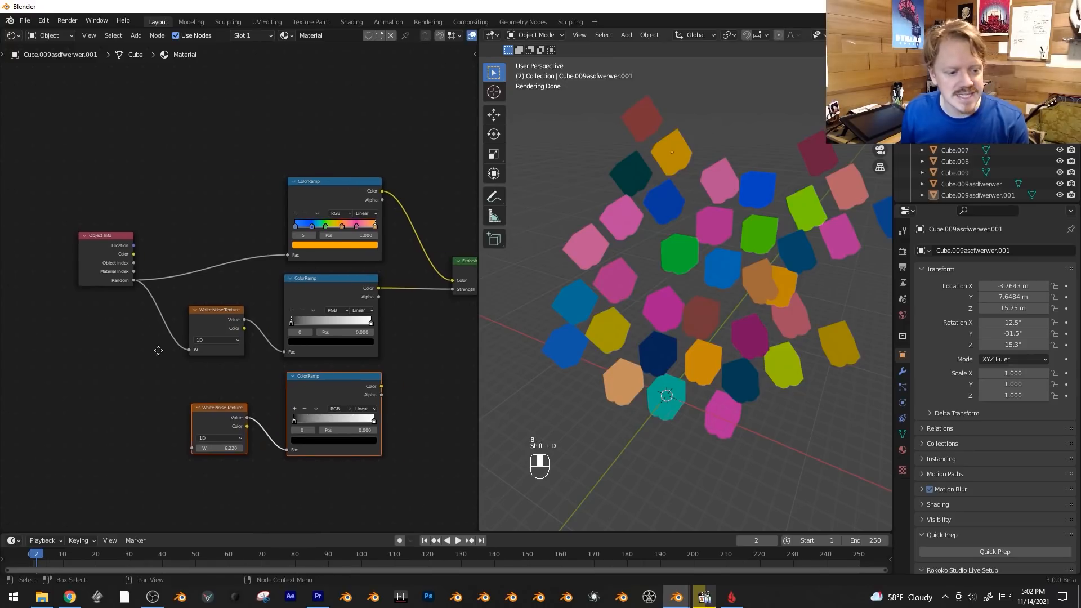
pyautogui.moveTo(132, 280); pyautogui.dragTo(194, 447)
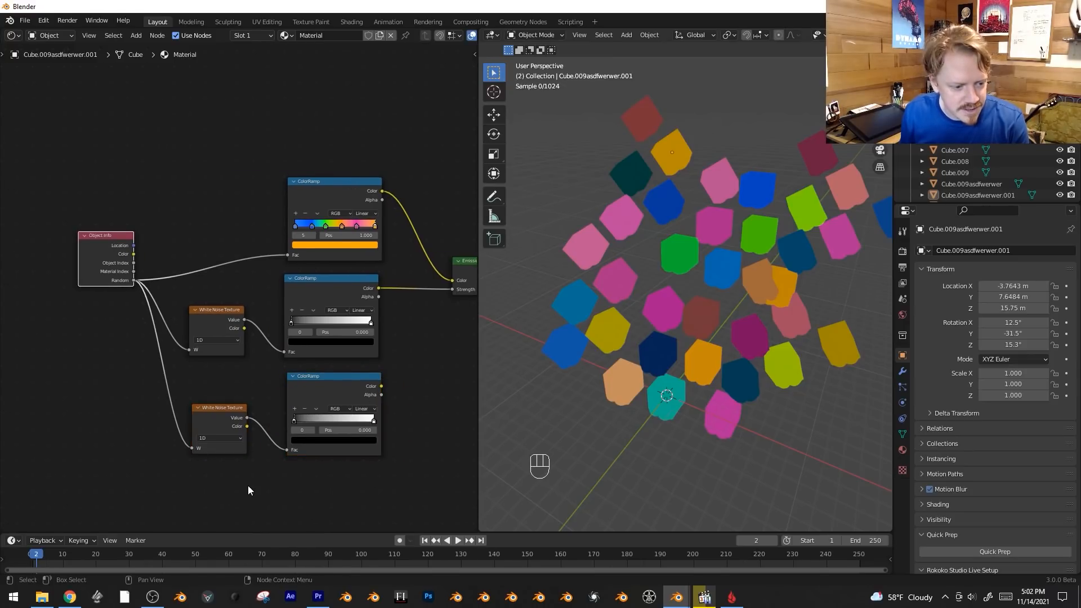
# Connect the duplicated ColorRamp's Color output to the Emission Strength.
pyautogui.scroll(1, 248, 485)
pyautogui.moveTo(221, 441); pyautogui.dragTo(242, 413, button='middle')
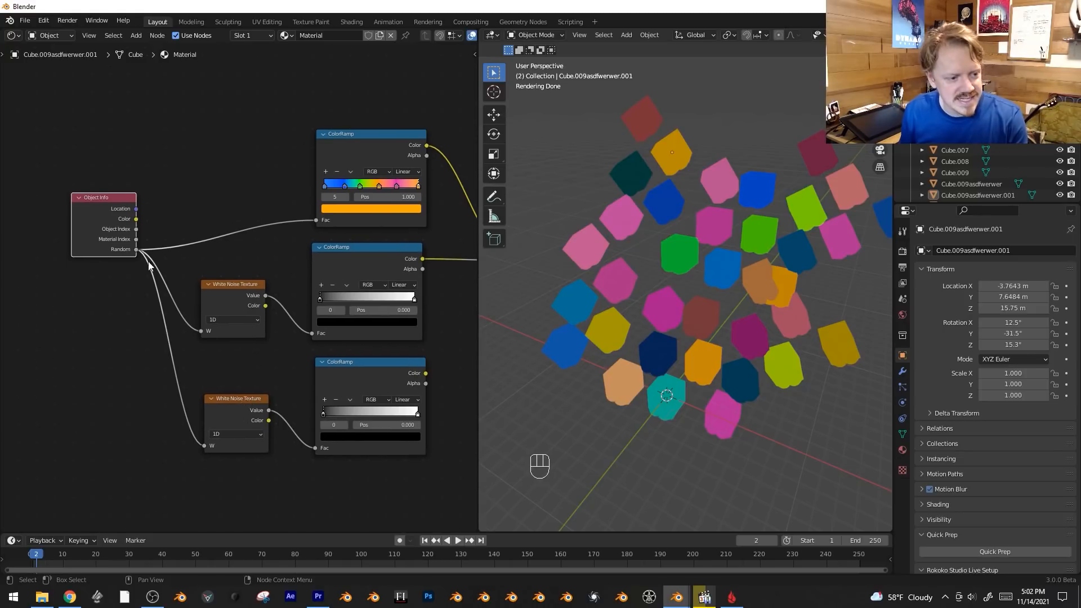
pyautogui.moveTo(212, 313); pyautogui.dragTo(72, 326, button='middle')
pyautogui.moveTo(287, 385); pyautogui.dragTo(373, 276)
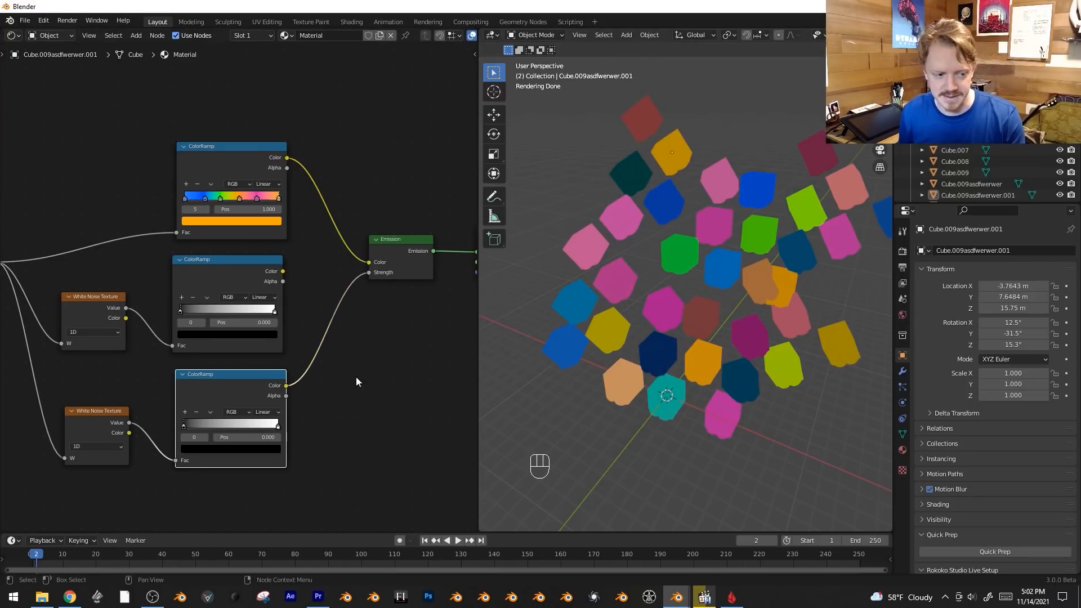
# Reposition the Object Info node to the left of both White Noise Textures so its links spread out clearly.
pyautogui.moveTo(336, 371); pyautogui.dragTo(393, 372, button='middle')
pyautogui.click(38, 211)
pyautogui.press('g')
pyautogui.click(32, 319)
pyautogui.moveTo(87, 339); pyautogui.dragTo(246, 249, button='middle')
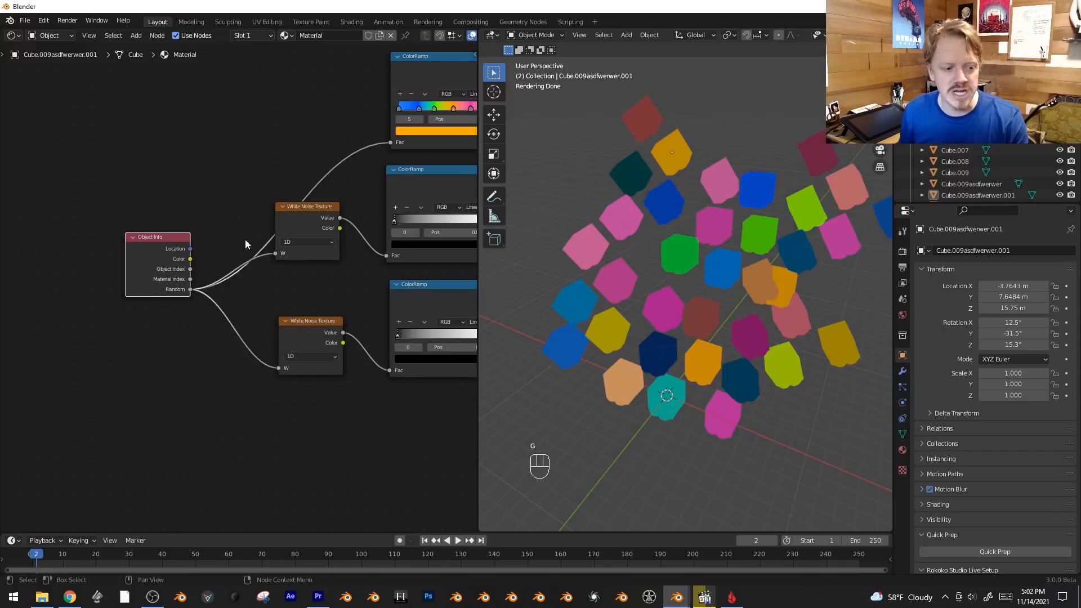
pyautogui.press('g')
pyautogui.click(221, 181)
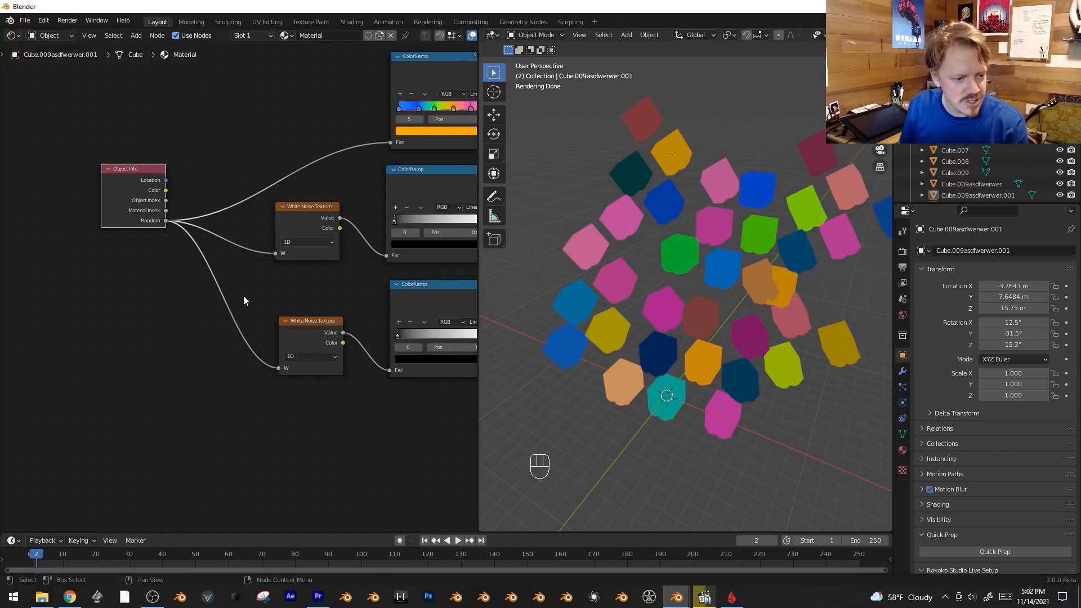
# Insert a Math Add node between Random and the lower White Noise Texture, with its second value at 2.500.
pyautogui.hotkey('shift', 'a')
pyautogui.moveTo(178, 308)
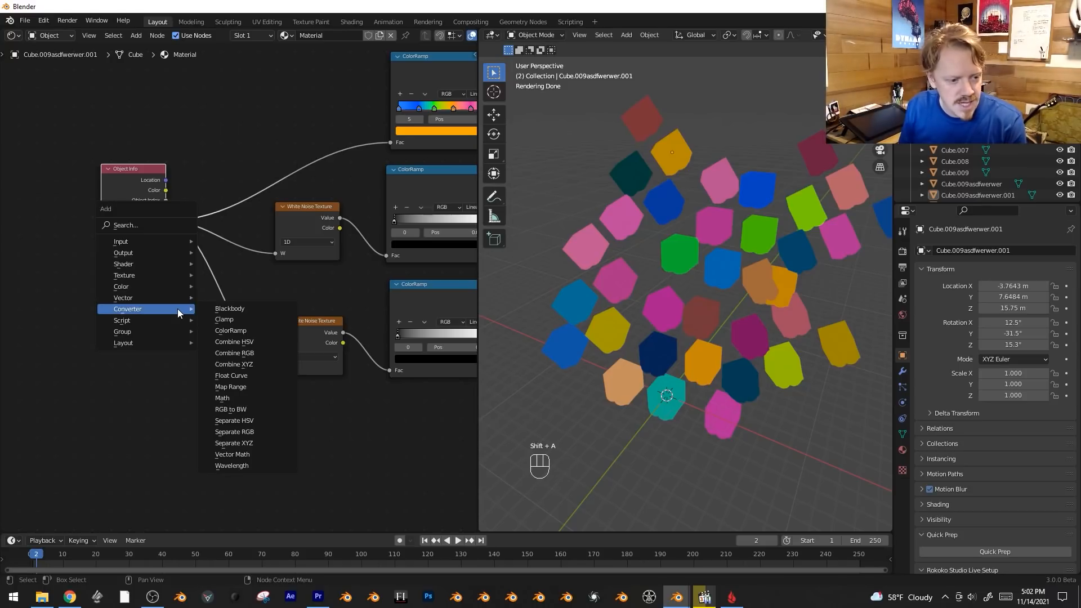
pyautogui.click(226, 398)
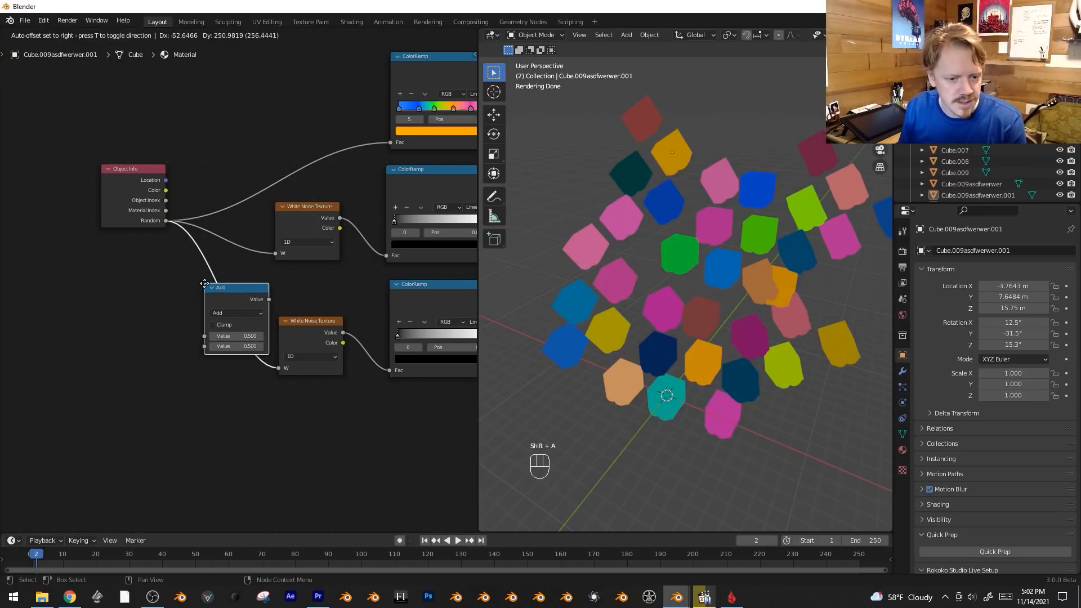
pyautogui.click(196, 281)
pyautogui.moveTo(206, 364); pyautogui.dragTo(260, 365)
pyautogui.moveTo(212, 433); pyautogui.dragTo(198, 437, button='middle')
# Reconnect the middle ColorRamp's Color output to the Emission Strength.
pyautogui.moveTo(269, 421); pyautogui.dragTo(166, 462, button='middle')
pyautogui.moveTo(404, 331); pyautogui.dragTo(341, 358, button='middle')
pyautogui.moveTo(286, 271); pyautogui.dragTo(406, 276)
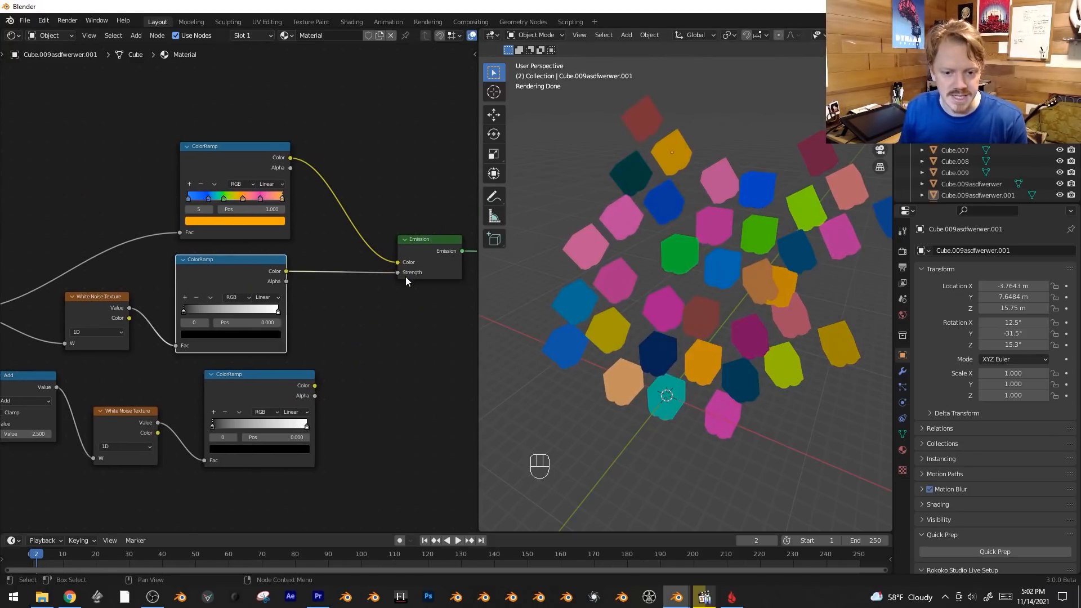
# Duplicate the Object Info, Add and lower White Noise Texture nodes together and place the copies below the originals.
pyautogui.scroll(-2, 405, 276)
pyautogui.moveTo(76, 265); pyautogui.dragTo(54, 325)
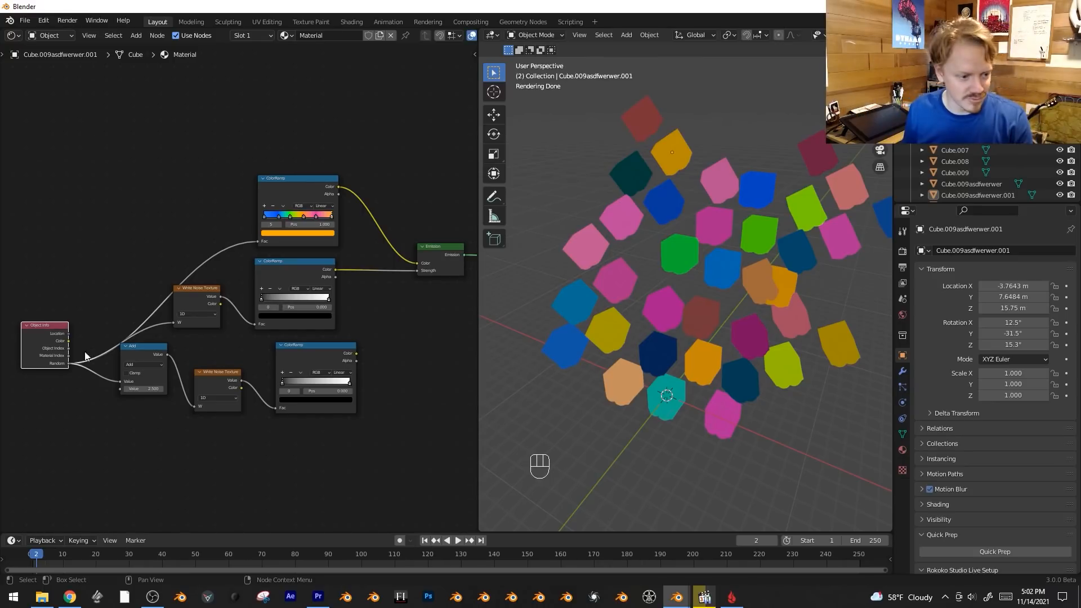
pyautogui.keyDown('shift'); pyautogui.click(136, 347); pyautogui.keyUp('shift')
pyautogui.keyDown('shift'); pyautogui.click(208, 374); pyautogui.keyUp('shift')
pyautogui.moveTo(253, 492); pyautogui.dragTo(347, 315, button='middle')
pyautogui.hotkey('shift', 'd')
pyautogui.click(338, 350)
pyautogui.scroll(2, 344, 314)
pyautogui.scroll(1, 237, 351)
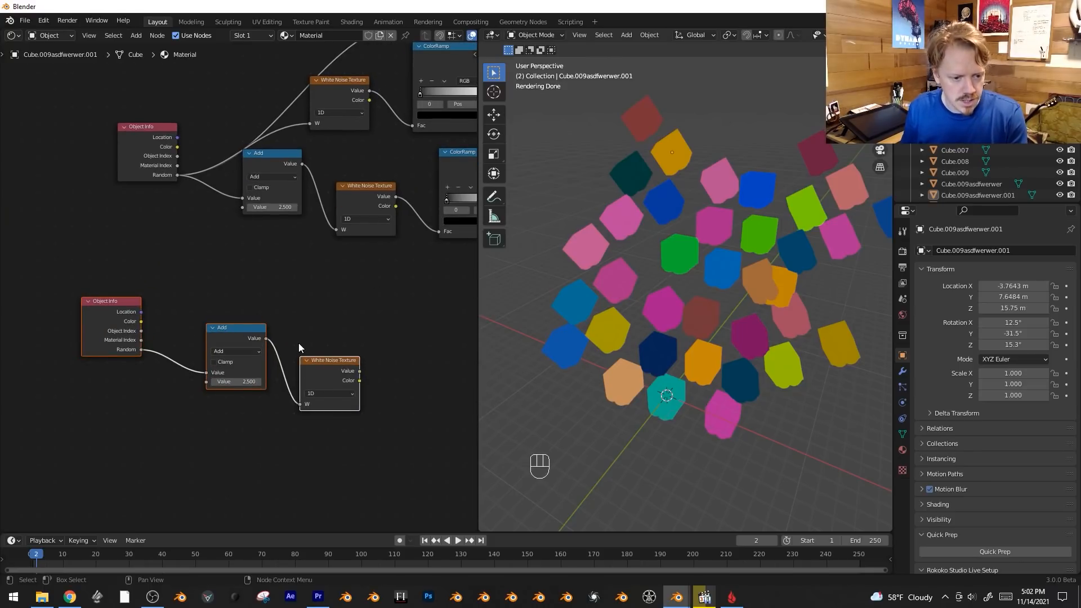
# Combine the three duplicated nodes into a node group and return to the material's node tree.
pyautogui.press('ctrl')
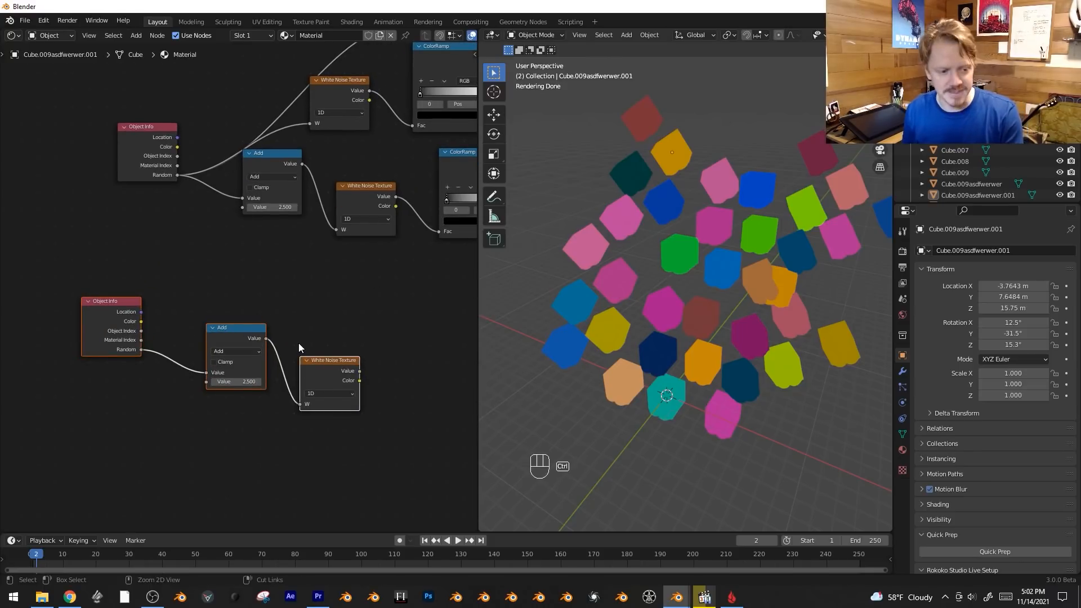
pyautogui.hotkey('ctrl', 'g')
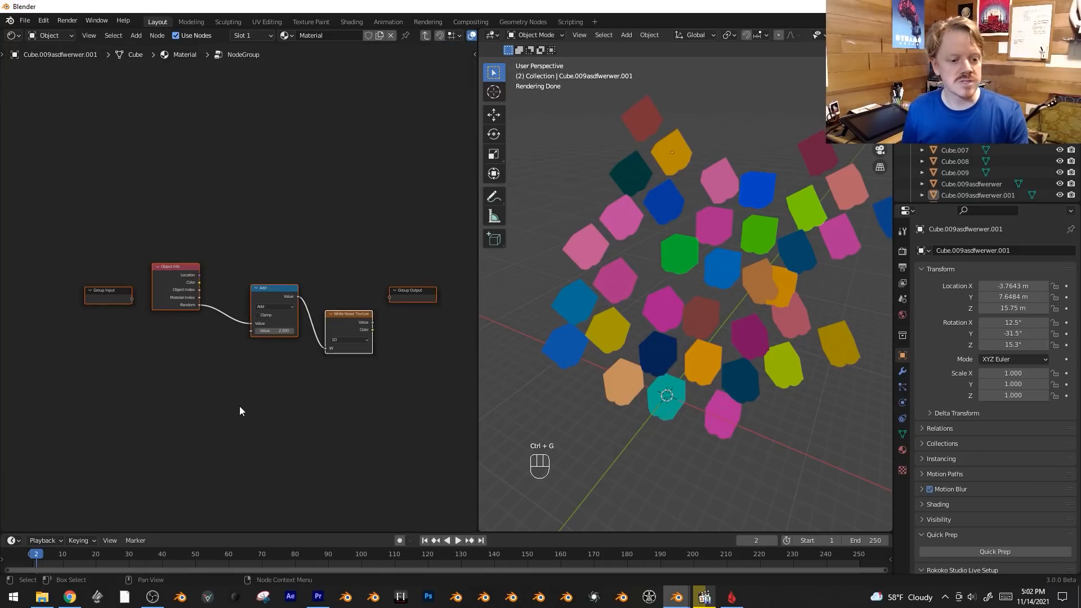
pyautogui.press('Tab')
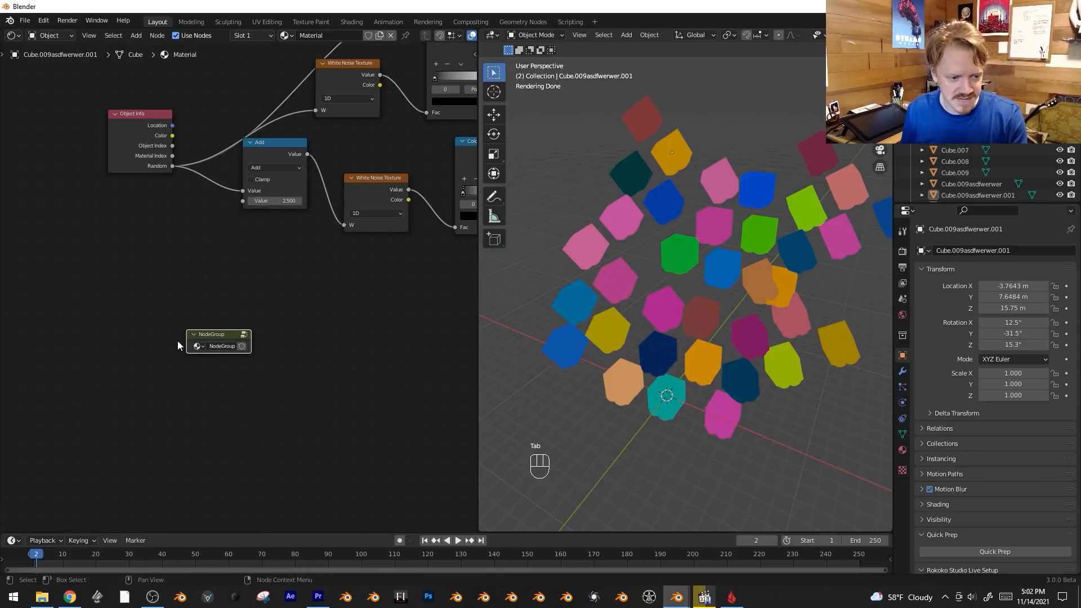
# Inside the node group, expose the Add node's second Value as a group input and the White Noise Value as the group output.
pyautogui.press('Tab')
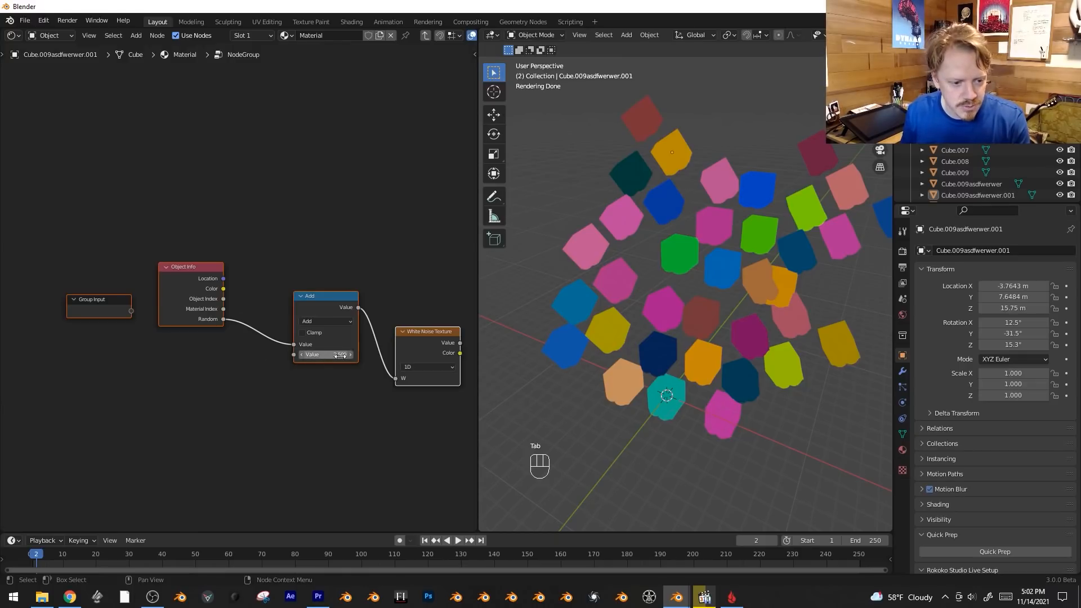
pyautogui.moveTo(294, 355); pyautogui.dragTo(131, 311)
pyautogui.moveTo(103, 320)
pyautogui.mouseDown()
pyautogui.moveTo(103, 342)
pyautogui.moveTo(96, 337)
pyautogui.mouseUp()
pyautogui.hotkey('alt', 'a')
pyautogui.click(79, 343)
pyautogui.press('g')
pyautogui.click(104, 422)
pyautogui.moveTo(284, 442); pyautogui.dragTo(170, 426, button='middle')
pyautogui.moveTo(336, 350); pyautogui.dragTo(361, 312)
pyautogui.press('Tab')
pyautogui.moveTo(217, 385)
pyautogui.mouseDown()
pyautogui.moveTo(265, 386)
pyautogui.moveTo(219, 386)
pyautogui.mouseUp()
pyautogui.rightClick(220, 386)
# Delete the original Object Info, Add and both White Noise Texture nodes, keeping only the node group and ColorRamps.
pyautogui.moveTo(210, 343); pyautogui.dragTo(272, 247)
pyautogui.moveTo(356, 263); pyautogui.dragTo(207, 374, button='middle')
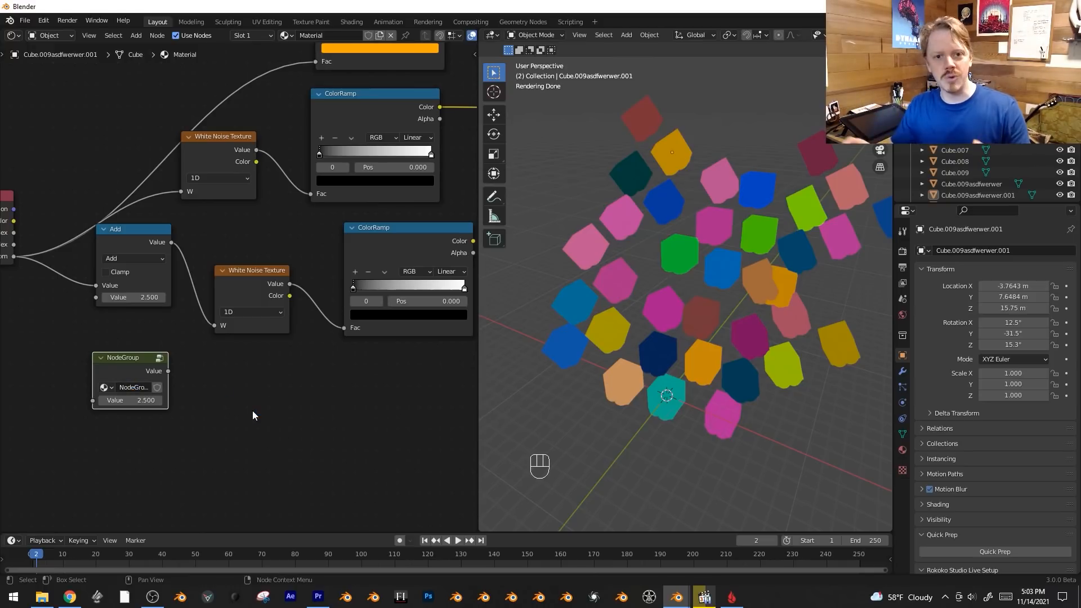
pyautogui.scroll(-1, 239, 342)
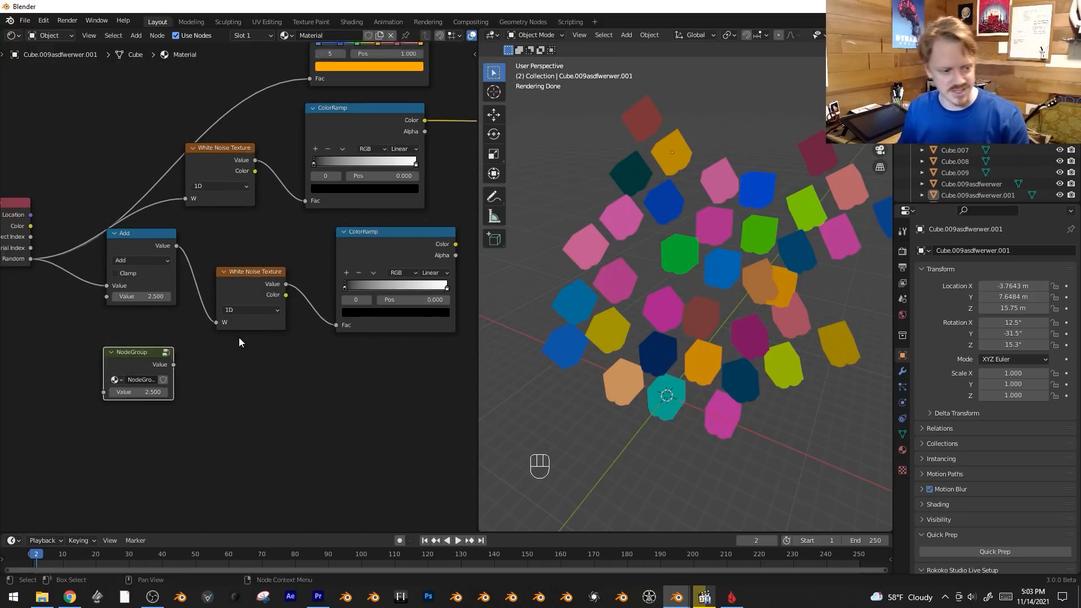
pyautogui.moveTo(239, 342); pyautogui.dragTo(326, 397, button='middle')
pyautogui.hotkey('alt', 'a')
pyautogui.press('b')
pyautogui.moveTo(76, 132); pyautogui.dragTo(323, 370)
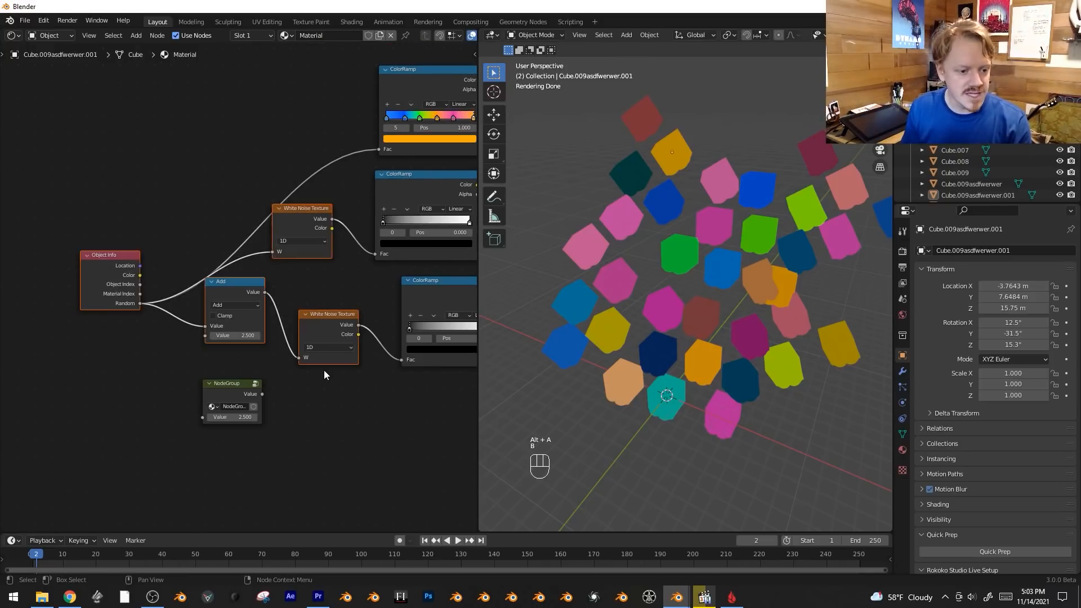
pyautogui.press('x')
# Link the node group to the first ColorRamp with Value 16.600, and link two duplicates of it to the other two ColorRamps.
pyautogui.moveTo(259, 398); pyautogui.dragTo(380, 149)
pyautogui.moveTo(254, 149); pyautogui.dragTo(270, 149)
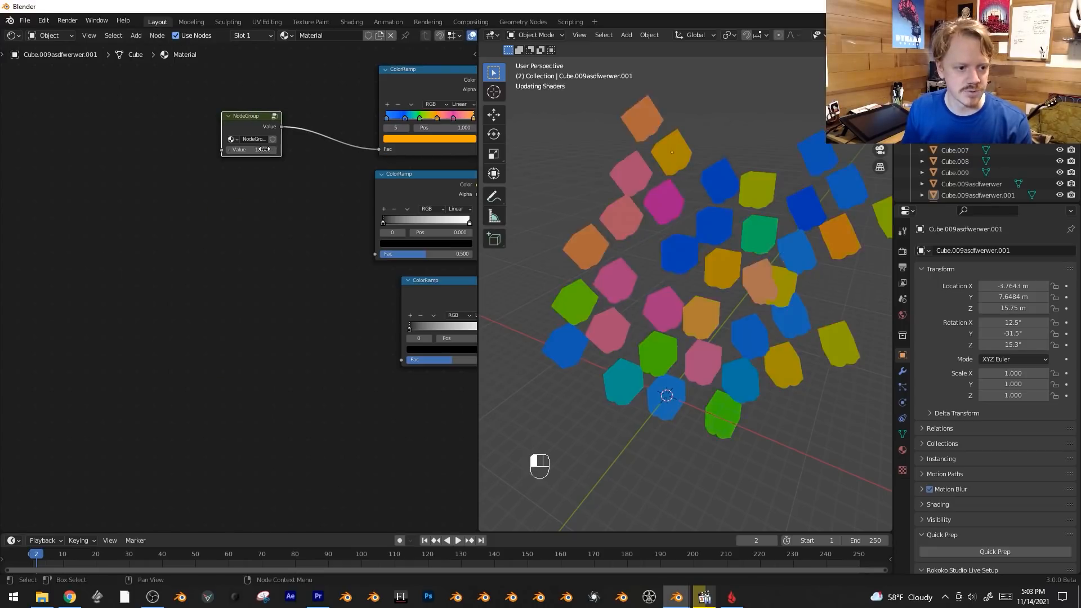
pyautogui.hotkey('shift', 'd')
pyautogui.moveTo(285, 223); pyautogui.dragTo(375, 254)
pyautogui.hotkey('shift', 'd')
pyautogui.moveTo(345, 349); pyautogui.dragTo(400, 360)
pyautogui.moveTo(311, 290); pyautogui.dragTo(160, 344, button='middle')
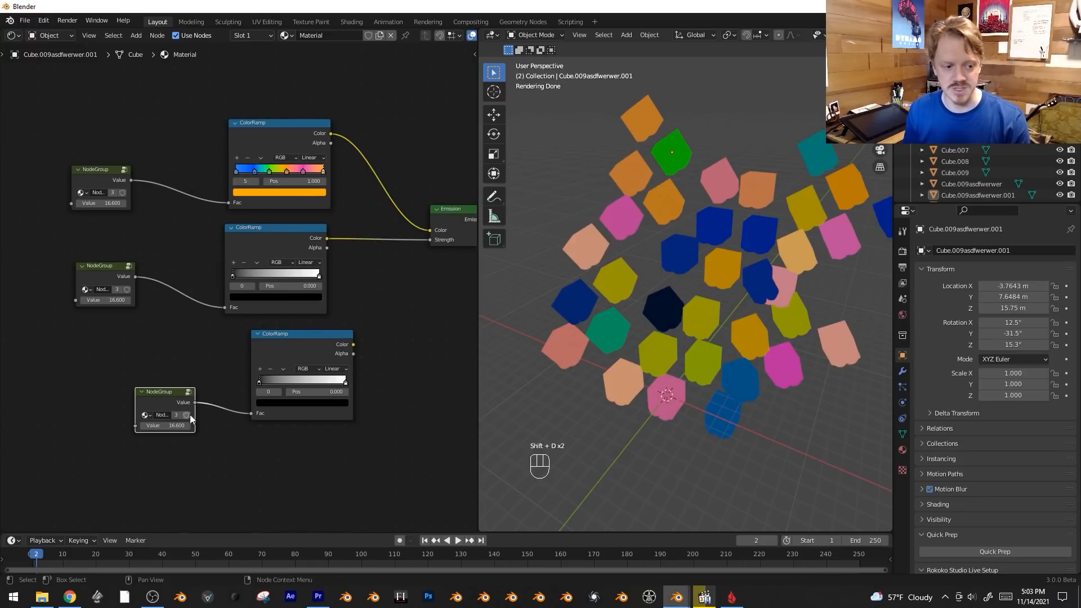
# Move the third node group up and set Value to 60.700 on the second group and -64.600 on the third.
pyautogui.press('g')
pyautogui.click(169, 371)
pyautogui.moveTo(106, 299); pyautogui.dragTo(140, 300)
pyautogui.moveTo(135, 385); pyautogui.dragTo(88, 385)
pyautogui.hotkey('alt', 'a')
pyautogui.scroll(-1, 446, 283)
# Rename the node group feeding the color ColorRamp to "My Randomness".
pyautogui.click(115, 193)
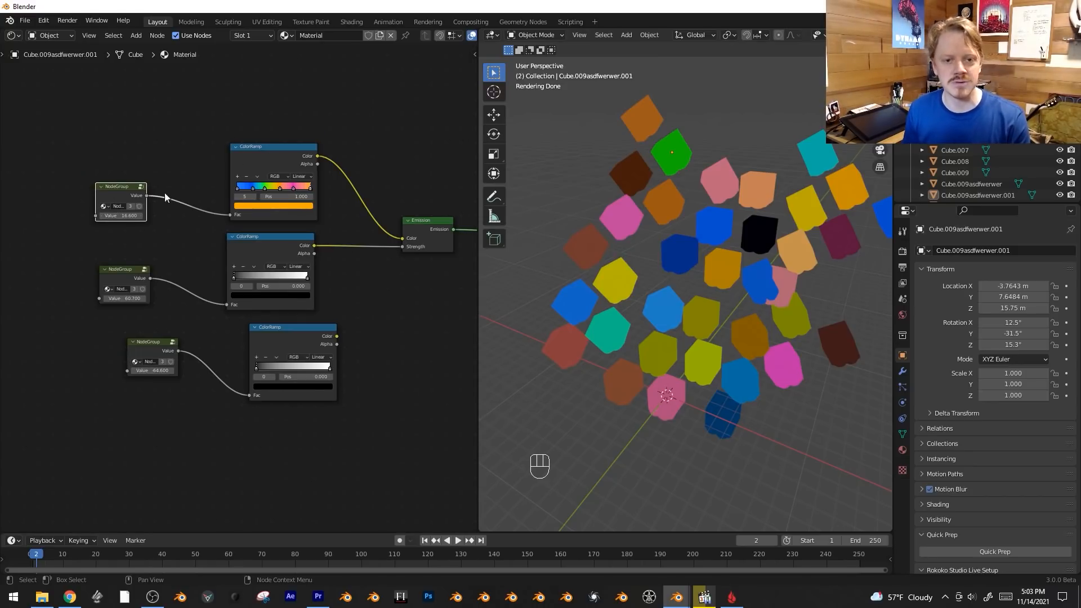
pyautogui.press('n')
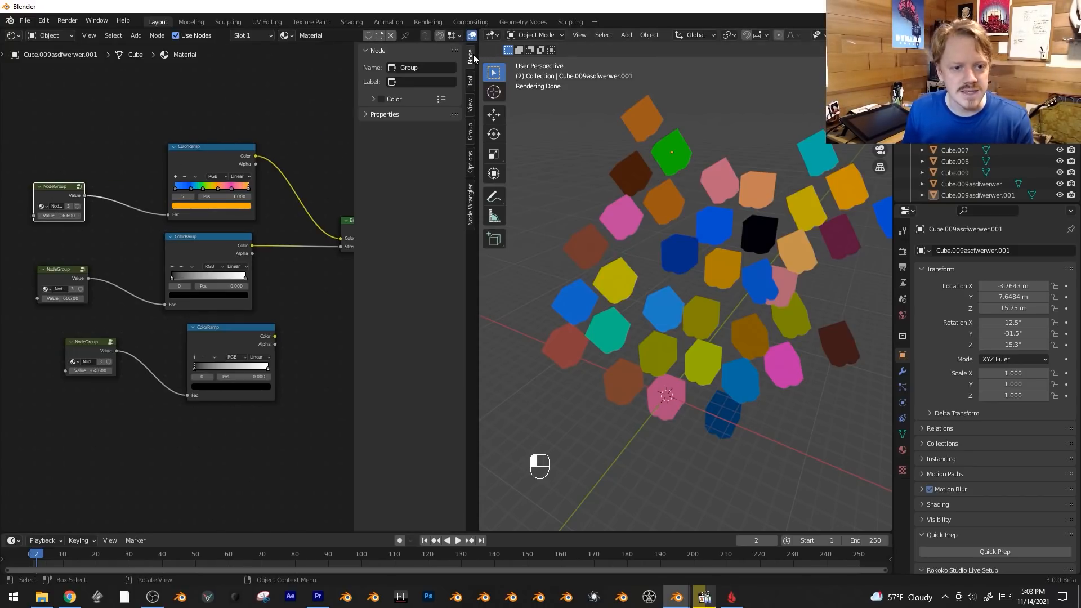
pyautogui.click(400, 131)
pyautogui.write('My')
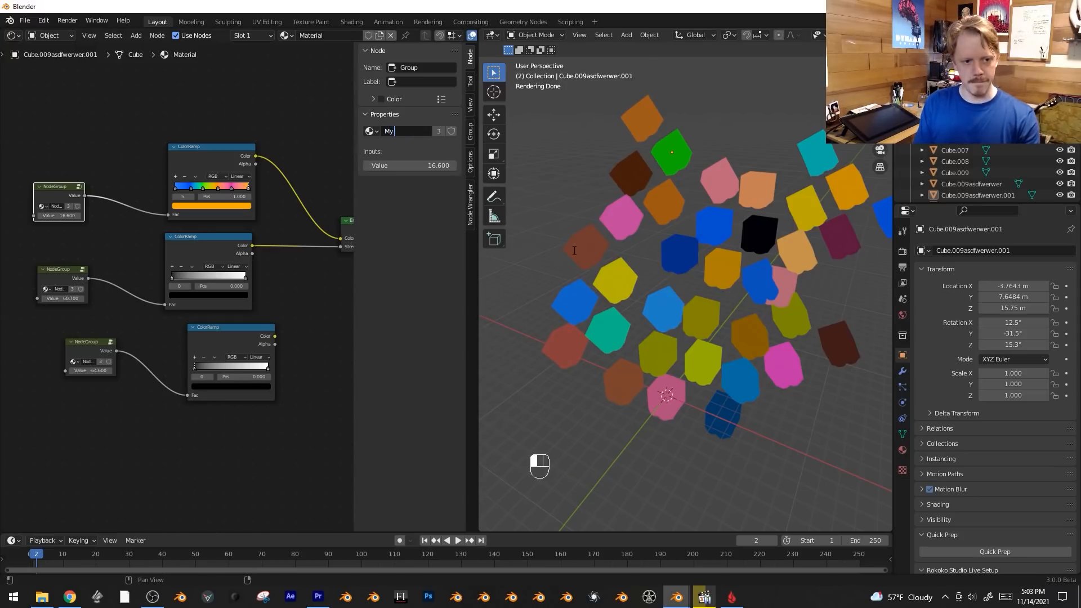
pyautogui.write(' Randomness')
pyautogui.press('Return')
# Add a fourth My Randomness group node below the others and delete it again.
pyautogui.hotkey('alt', 'a')
pyautogui.scroll(-2, 196, 336)
pyautogui.keyDown('shift'); pyautogui.moveTo(196, 336); pyautogui.dragTo(254, 253, button='middle'); pyautogui.keyUp('shift')
pyautogui.hotkey('shift', 'a')
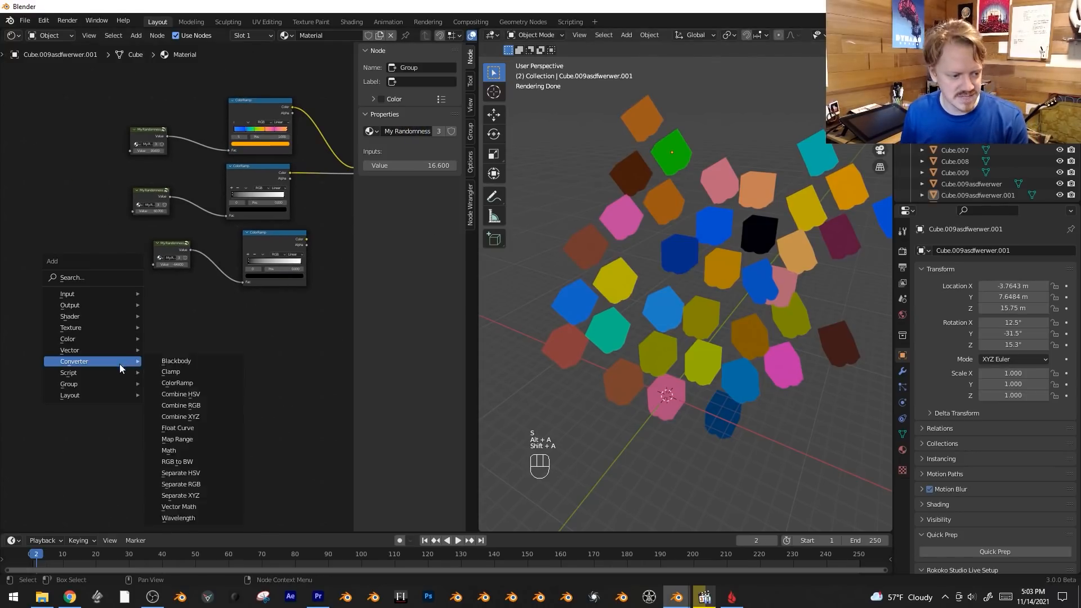
pyautogui.moveTo(85, 384)
pyautogui.click(211, 449)
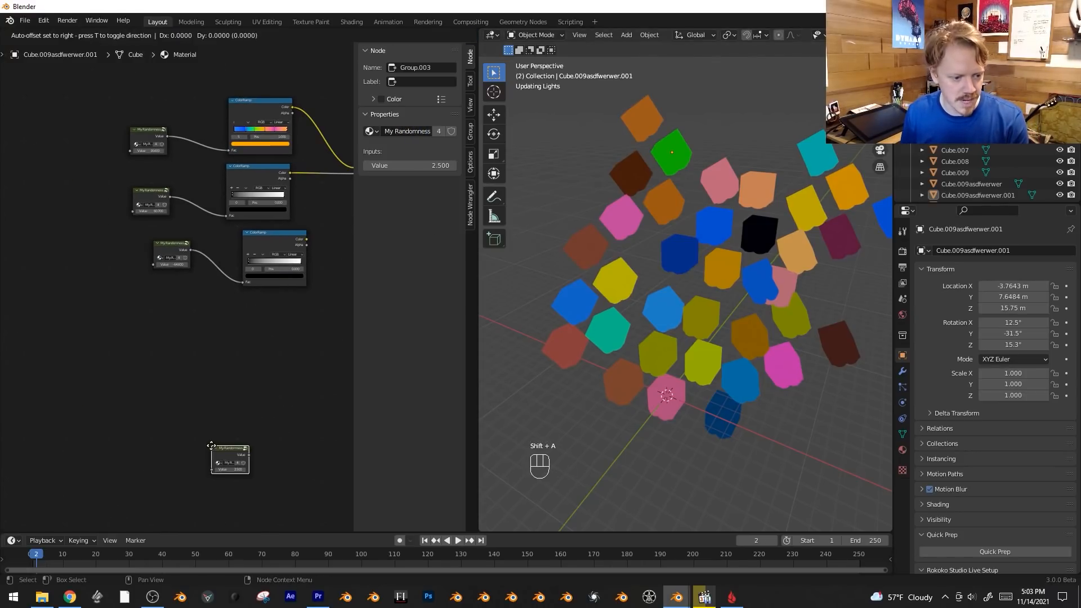
pyautogui.click(175, 318)
pyautogui.scroll(2, 180, 315)
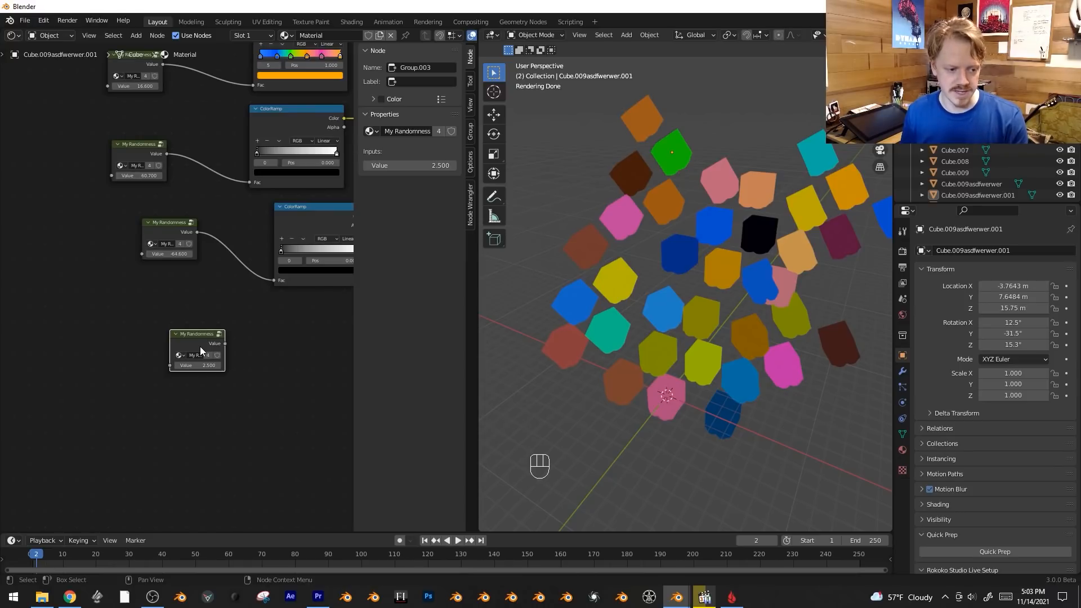
pyautogui.press('x')
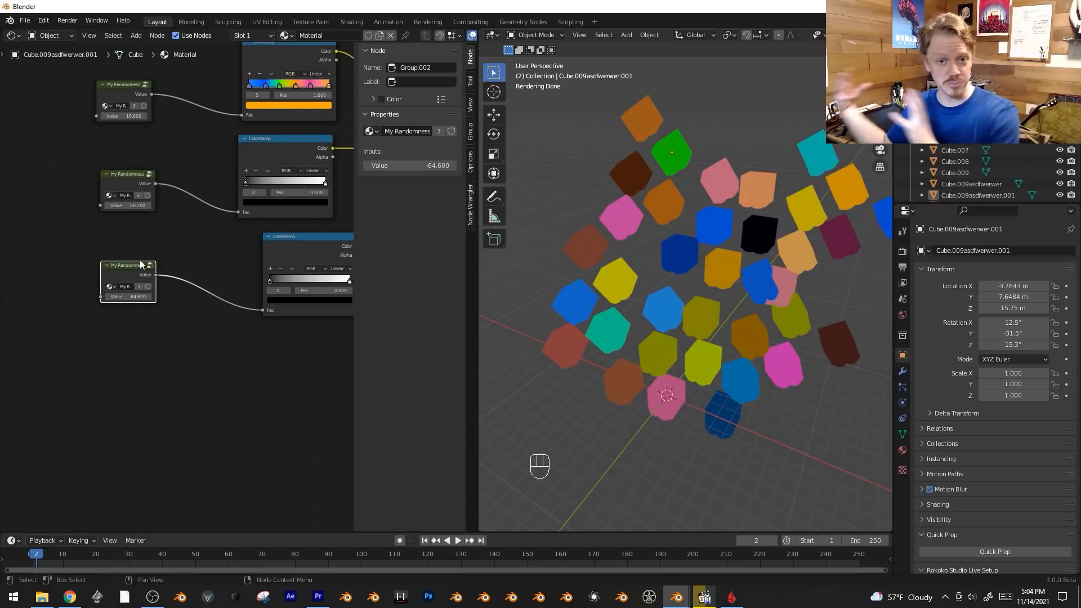
# Add the existing RANDOMNESSX node group below the others and delete it again.
pyautogui.scroll(3, 172, 284)
pyautogui.click(133, 263)
pyautogui.press('g')
pyautogui.rightClick(131, 276)
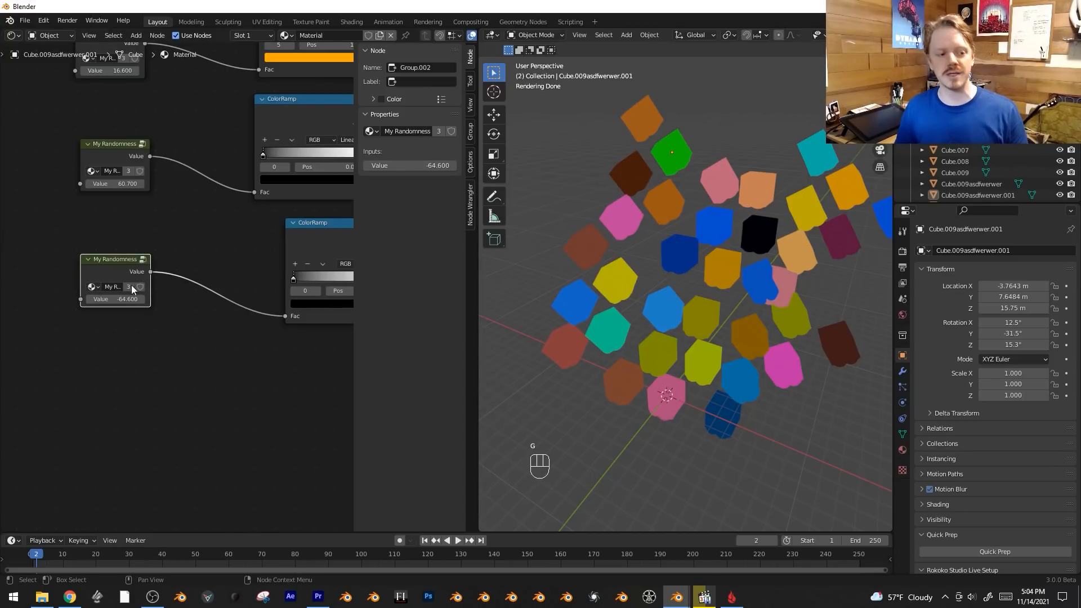
pyautogui.hotkey('shift', 'a')
pyautogui.moveTo(152, 382)
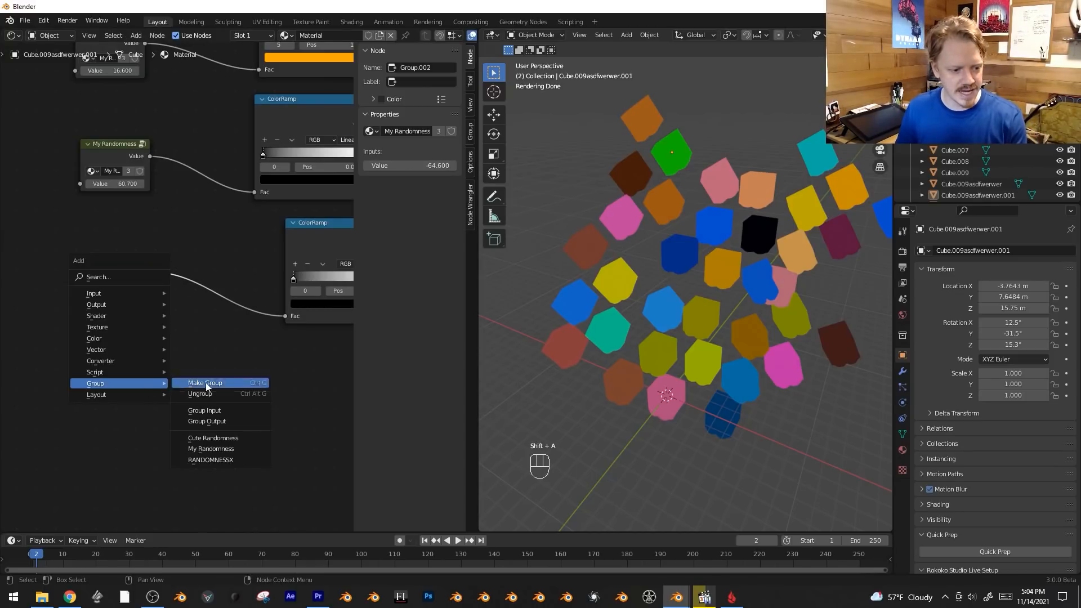
pyautogui.click(230, 459)
pyautogui.click(131, 396)
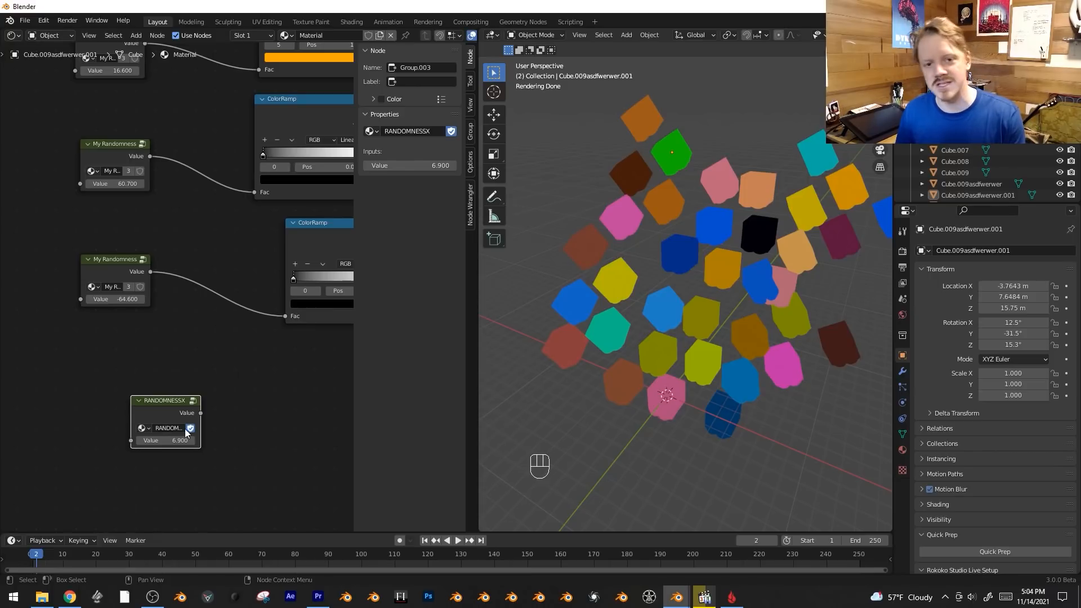
pyautogui.press('x')
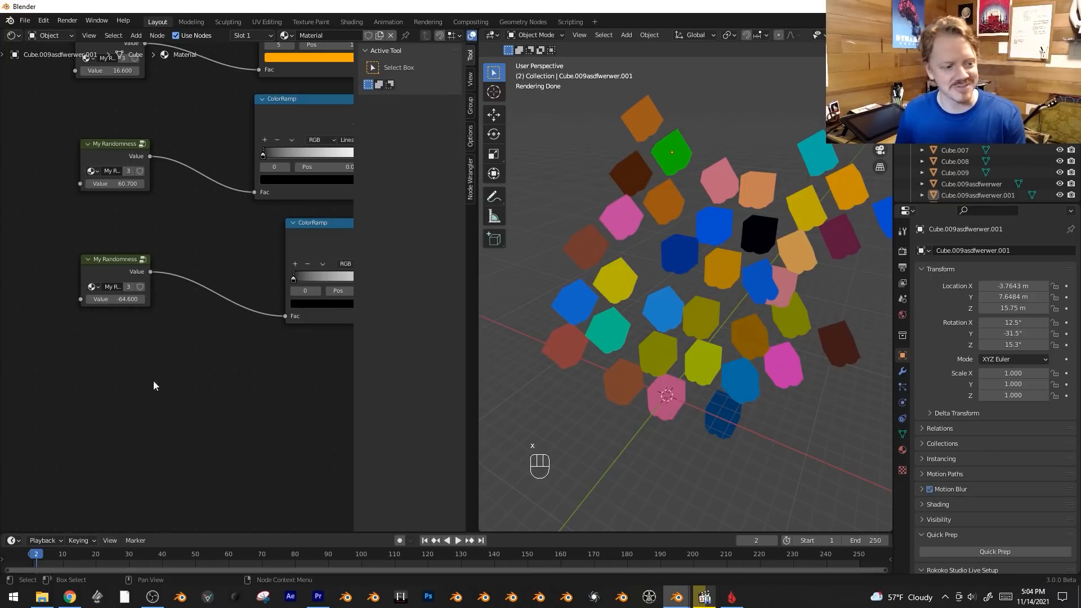
# Save the project as randomness.blend in V:\projects\patreon, overwriting the existing file.
pyautogui.click(25, 25)
pyautogui.press('ctrl')
pyautogui.hotkey('ctrl', 'shift', 's')
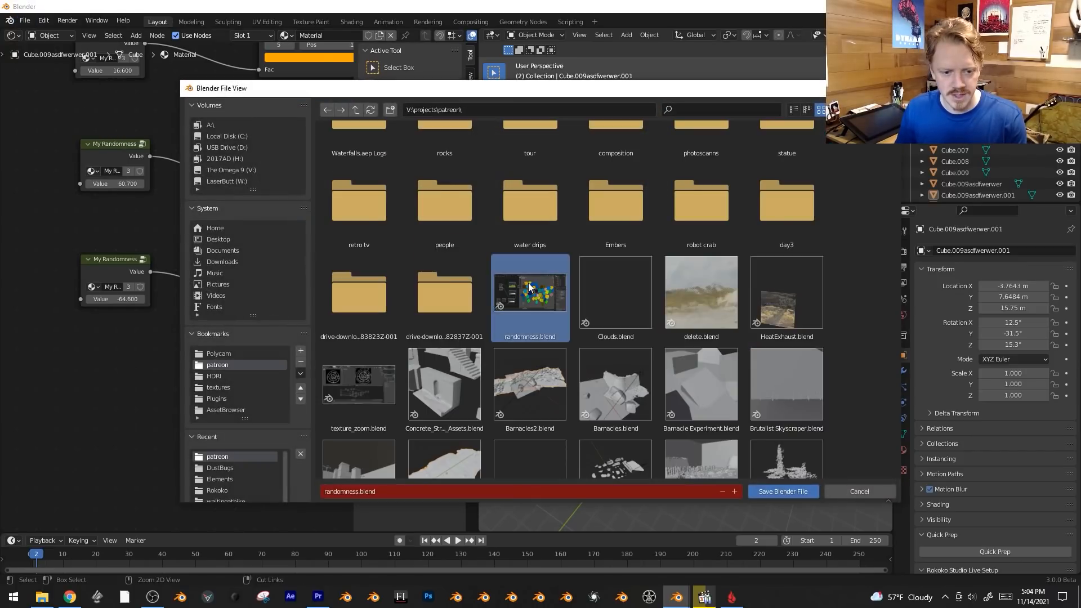
pyautogui.click(796, 495)
pyautogui.hotkey('ctrl', 's')
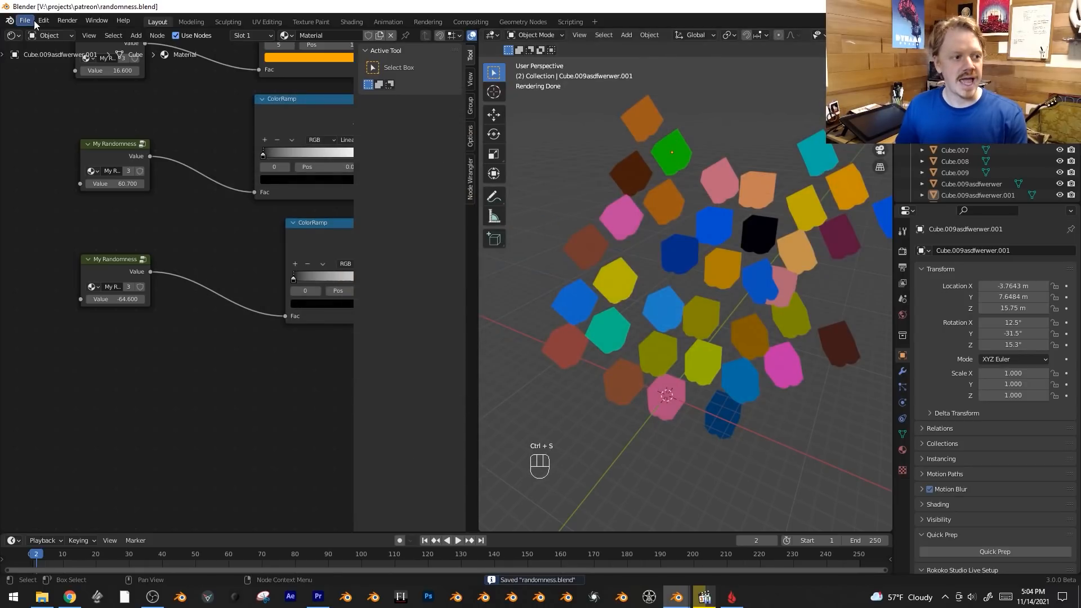
# Start a new General file.
pyautogui.click(24, 21)
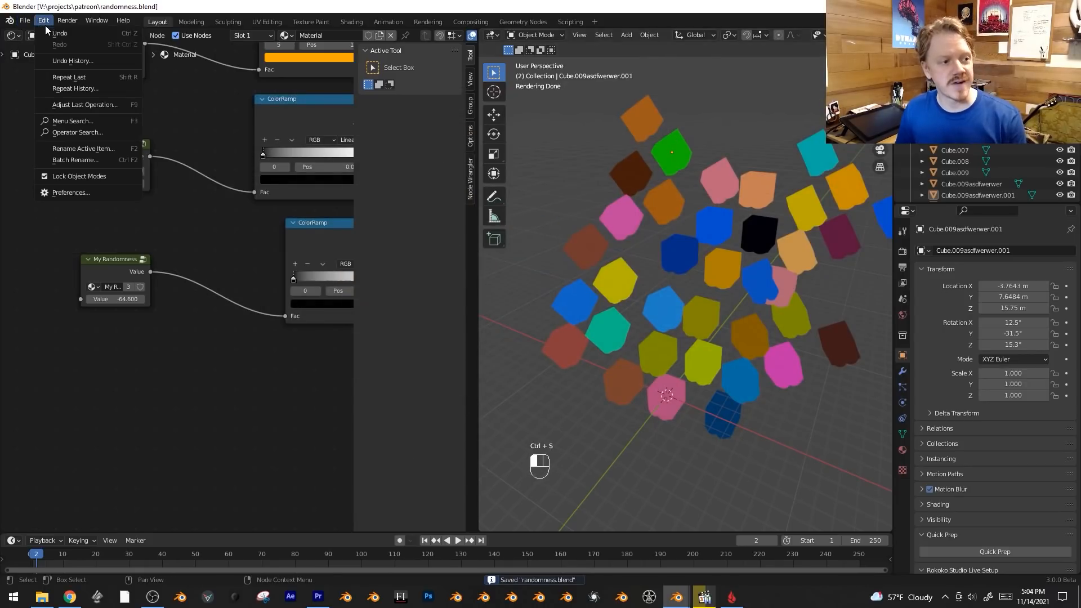
pyautogui.click(29, 21)
pyautogui.click(27, 21)
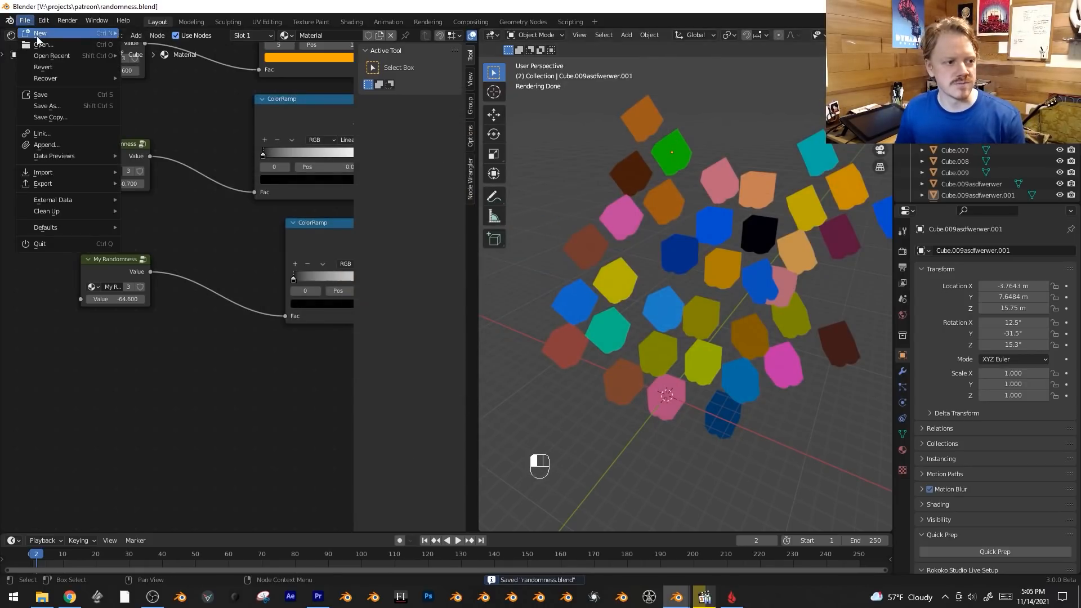
pyautogui.moveTo(45, 31)
pyautogui.click(168, 32)
pyautogui.scroll(2, 517, 347)
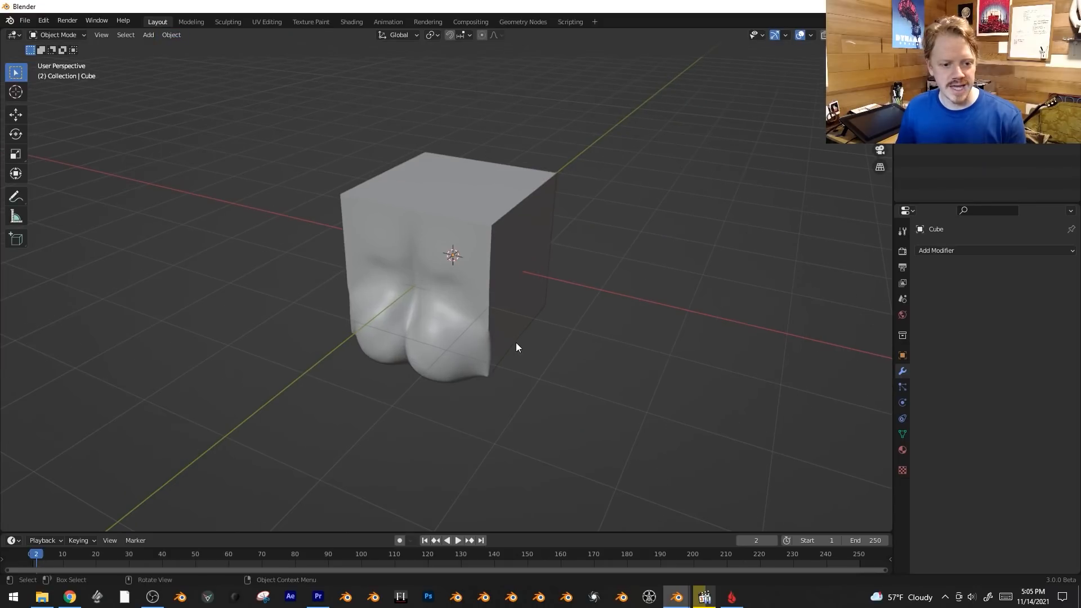
pyautogui.moveTo(512, 265); pyautogui.dragTo(549, 299, button='middle')
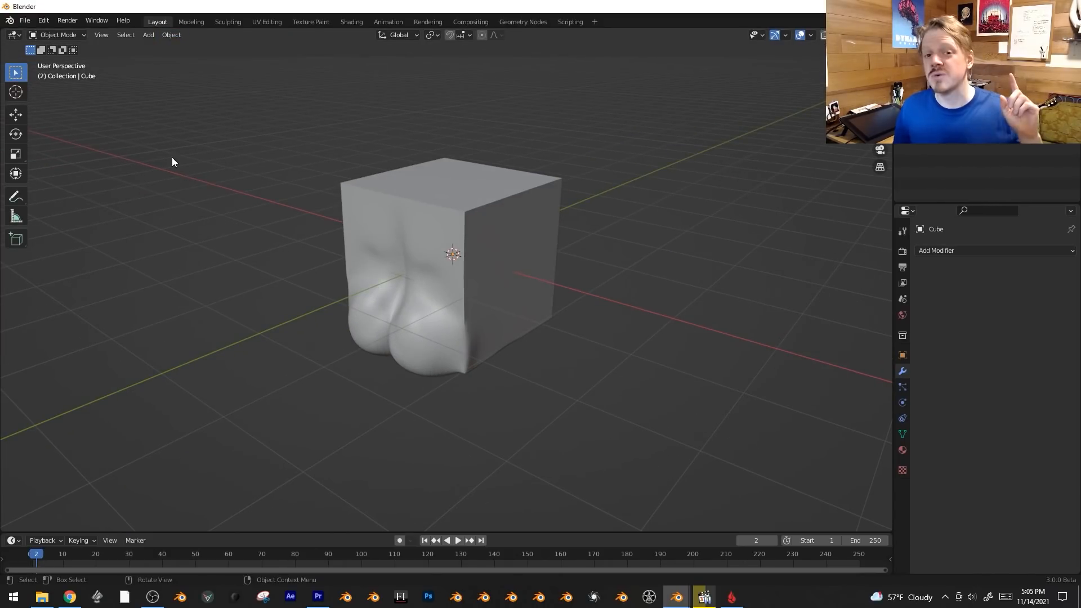
# Append the My Randomness node tree from randomness.blend with Fake User enabled.
pyautogui.click(25, 21)
pyautogui.click(52, 143)
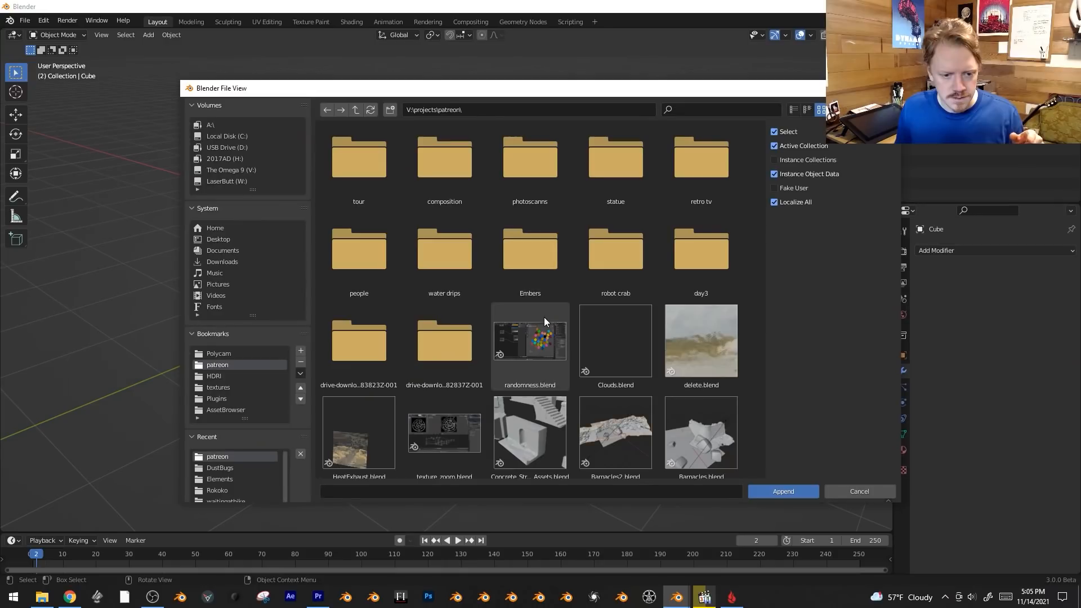
pyautogui.doubleClick(535, 256)
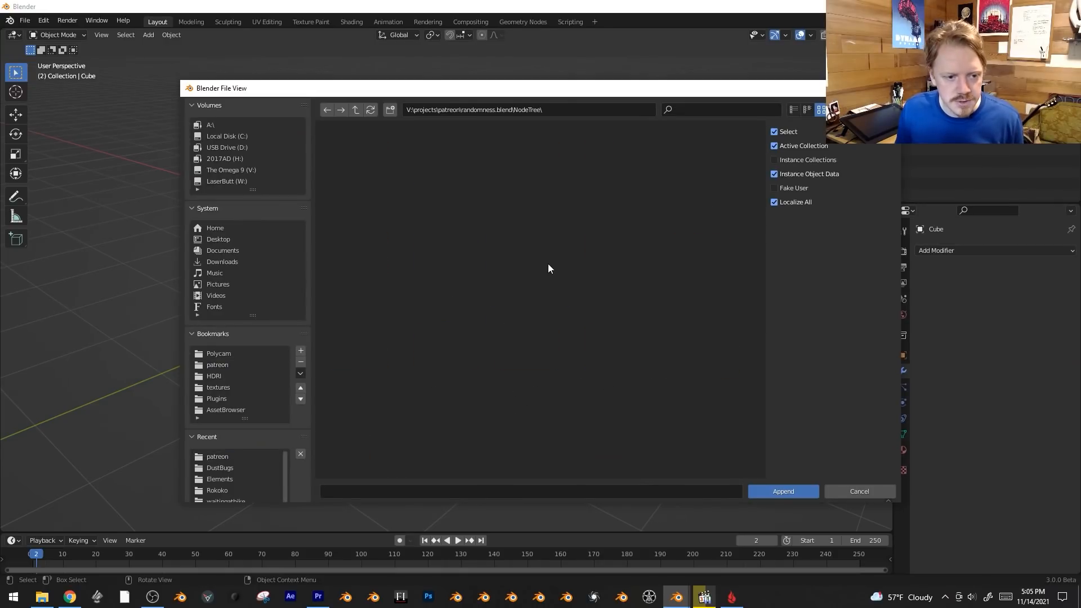
pyautogui.click(431, 163)
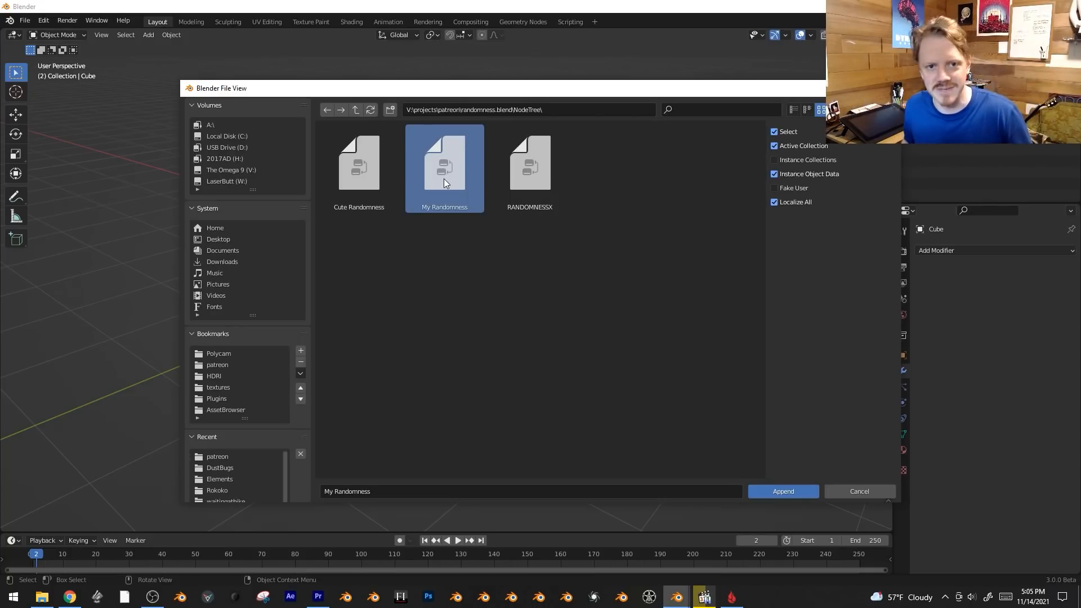
pyautogui.click(790, 187)
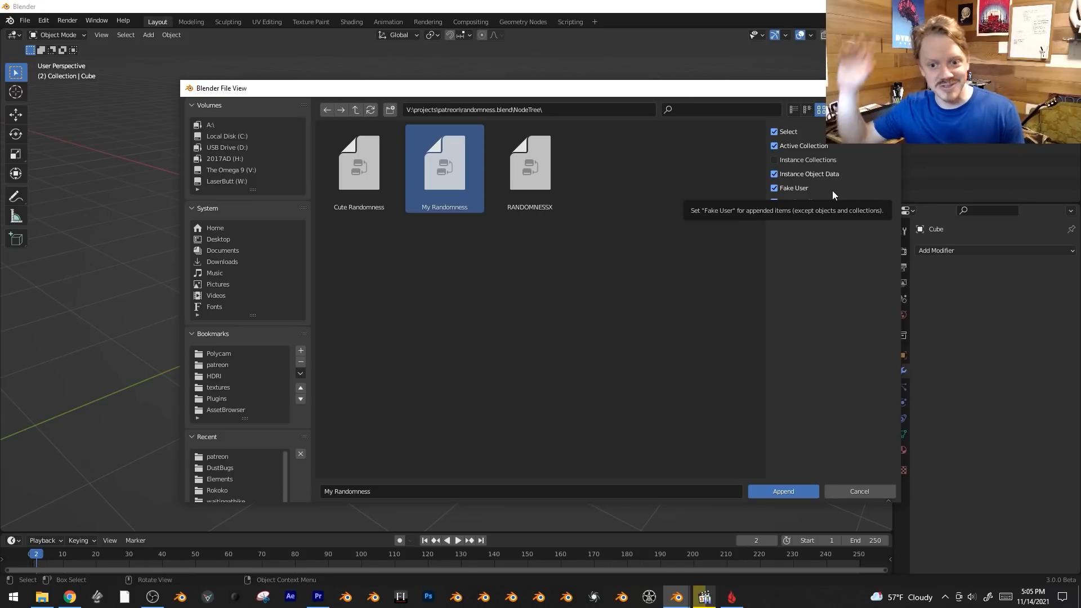
pyautogui.click(779, 493)
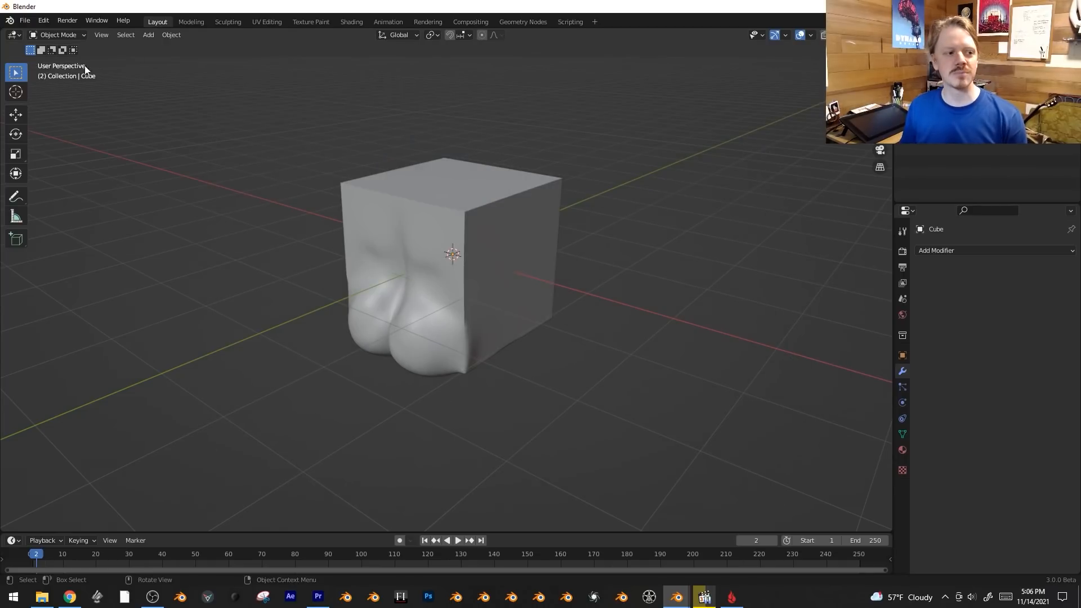
# Split off a new area beside the 3D viewport and switch it to the Shader Editor.
pyautogui.moveTo(1, 35); pyautogui.dragTo(311, 42)
pyautogui.click(14, 35)
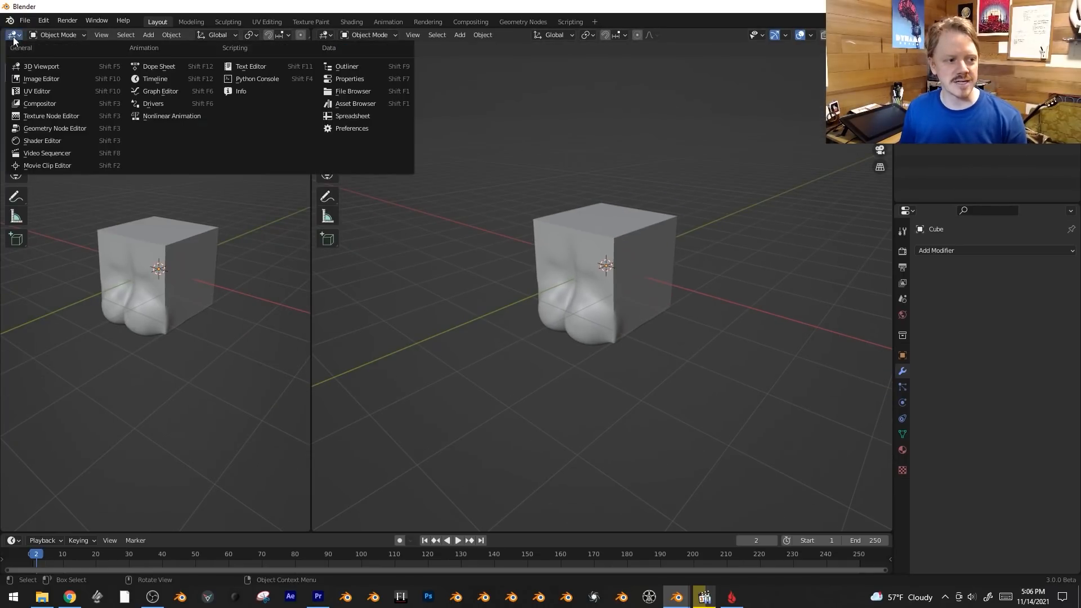
pyautogui.click(76, 143)
# Create a new material for the cube and open the list of node groups available to add.
pyautogui.hotkey('shift', 'a')
pyautogui.moveTo(127, 245)
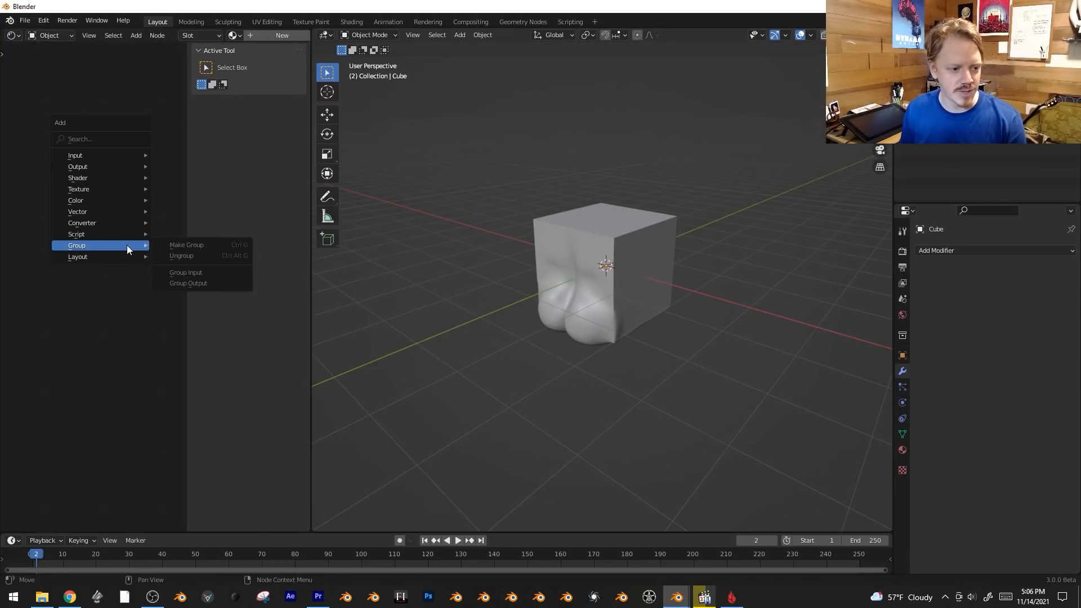
pyautogui.click(279, 35)
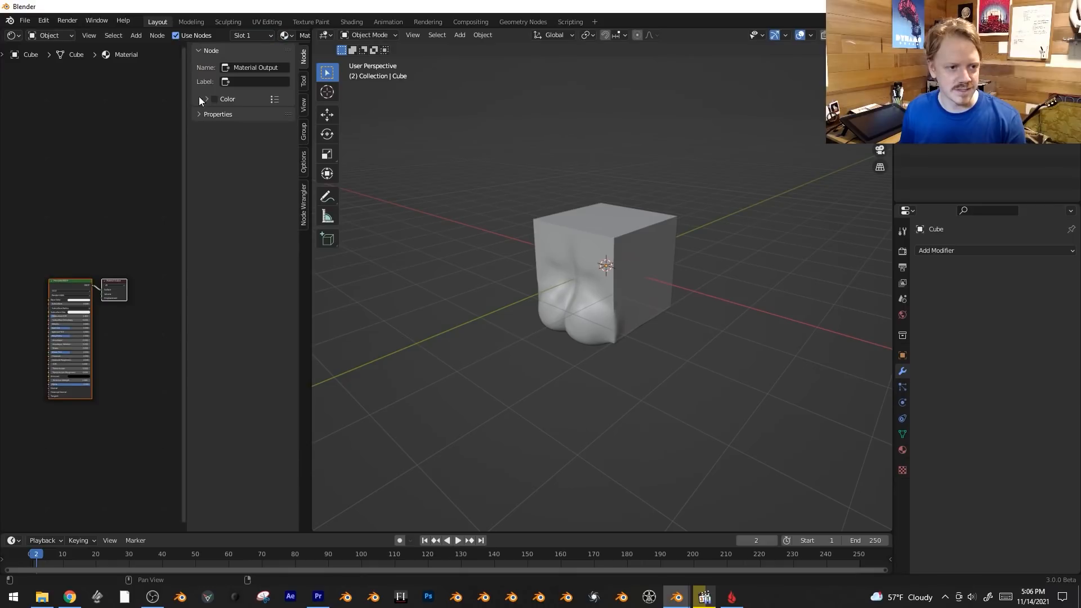
pyautogui.hotkey('shift', 'a')
pyautogui.moveTo(60, 199)
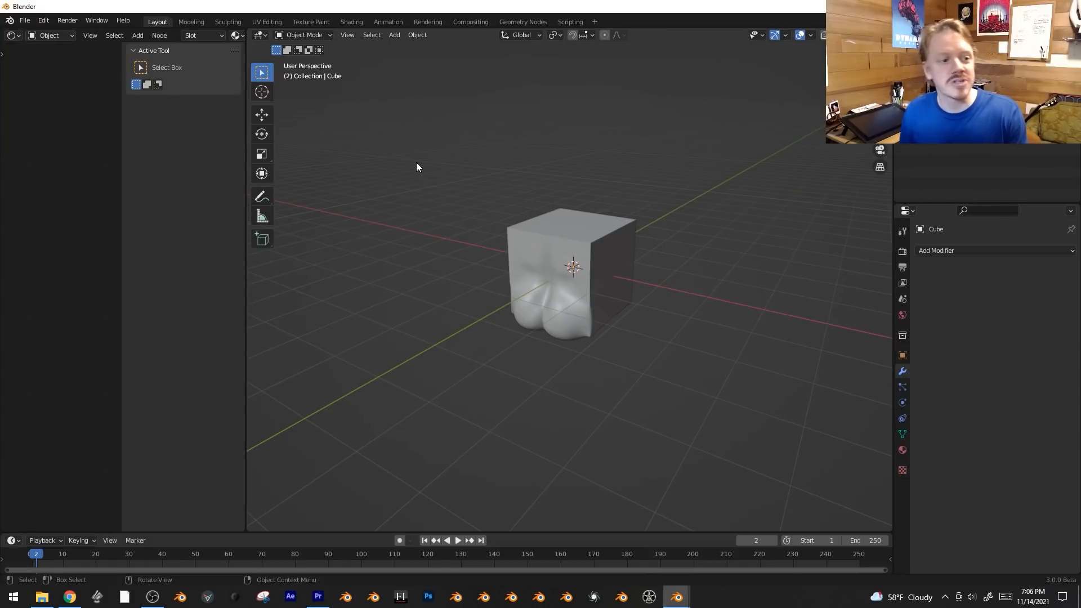
# Save the current file with the Shader Editor split open as the default startup file.
pyautogui.click(31, 22)
pyautogui.moveTo(53, 227)
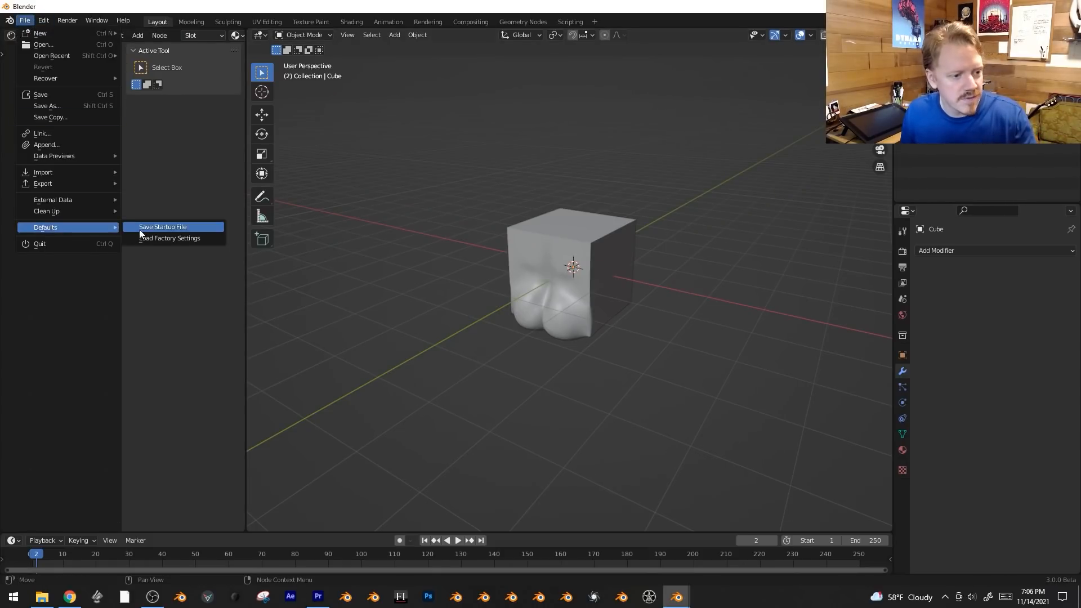
pyautogui.click(160, 228)
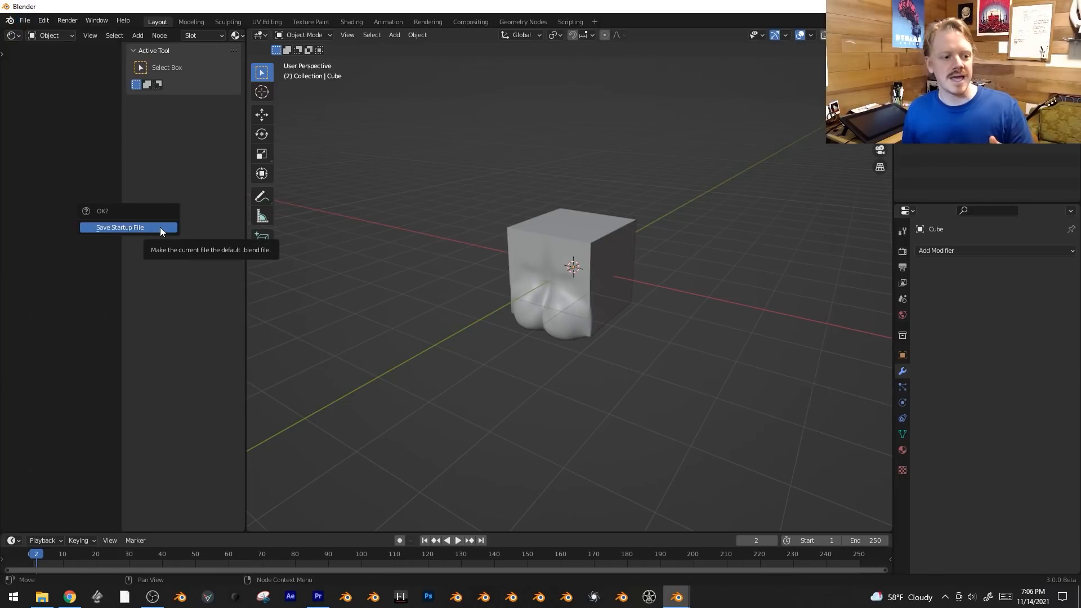
pyautogui.click(160, 228)
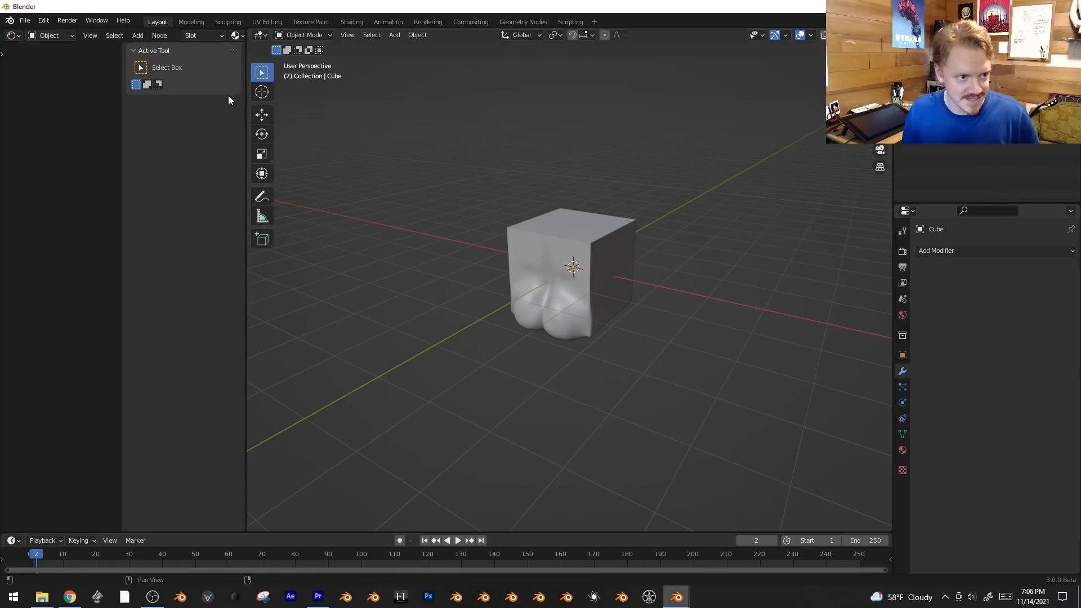
# Merge the Shader Editor area into the 3D viewport and save the single-viewport layout as the startup file.
pyautogui.rightClick(244, 320)
pyautogui.click(230, 349)
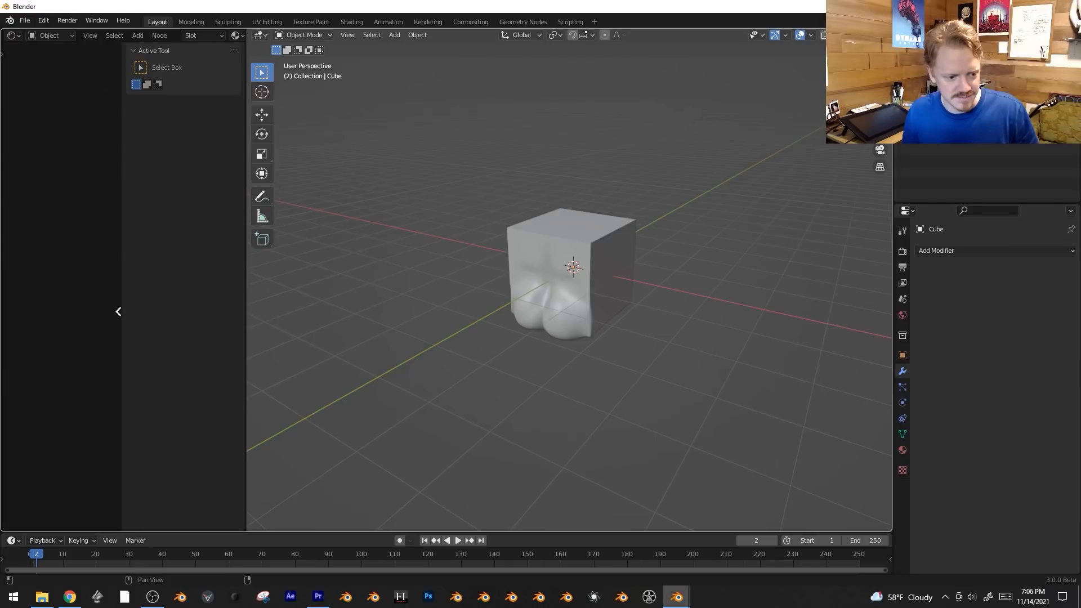
pyautogui.click(119, 313)
pyautogui.click(24, 20)
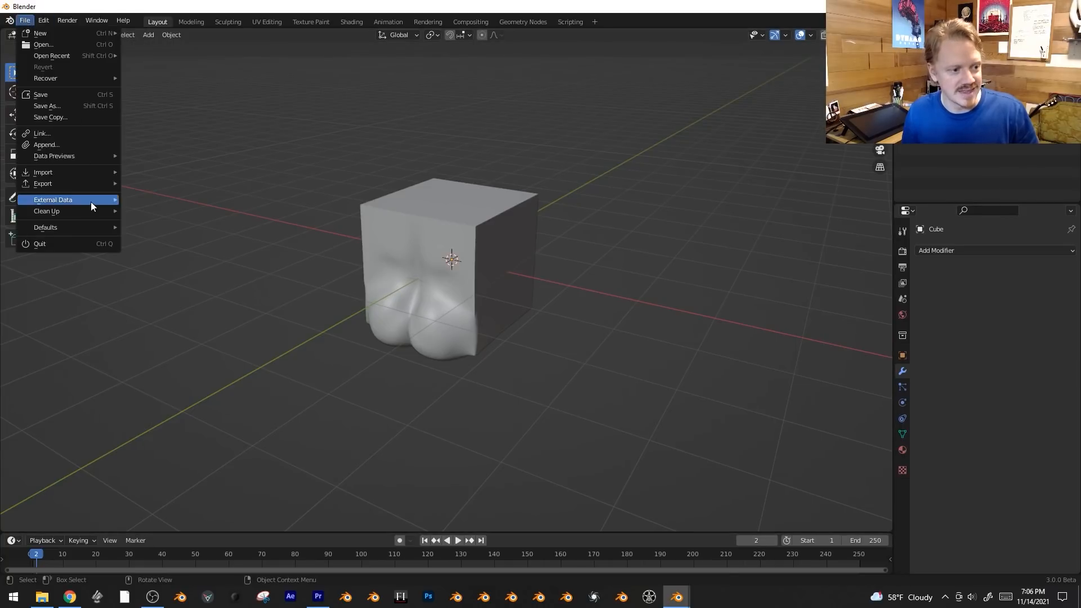
pyautogui.moveTo(87, 227)
pyautogui.click(184, 228)
pyautogui.click(184, 228)
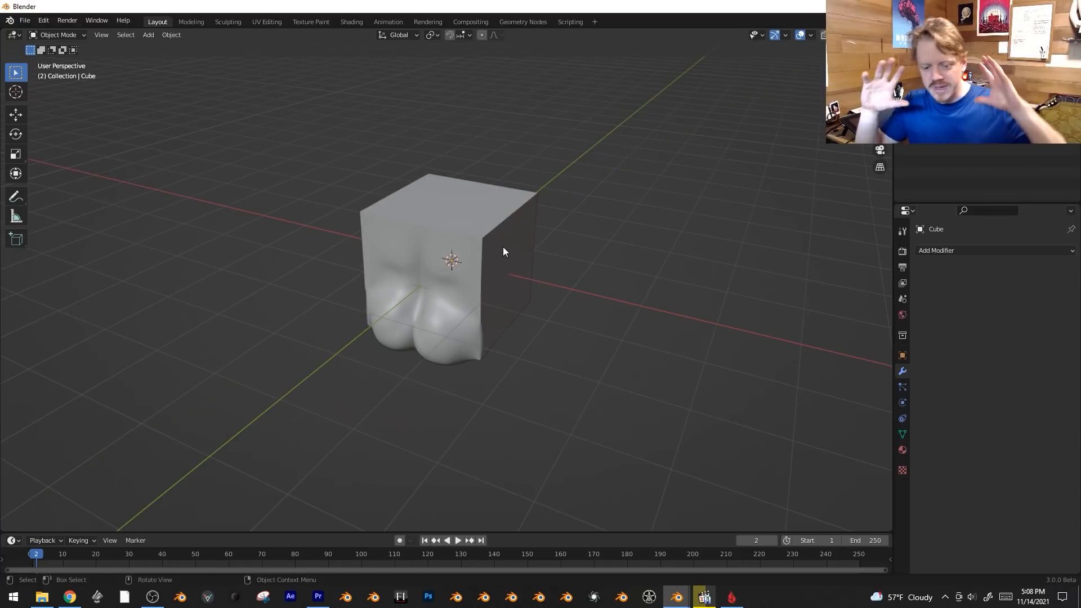
# Replace the cube with a camera that has its rotation cleared and sits about 4.1 m above the origin.
pyautogui.click(504, 248)
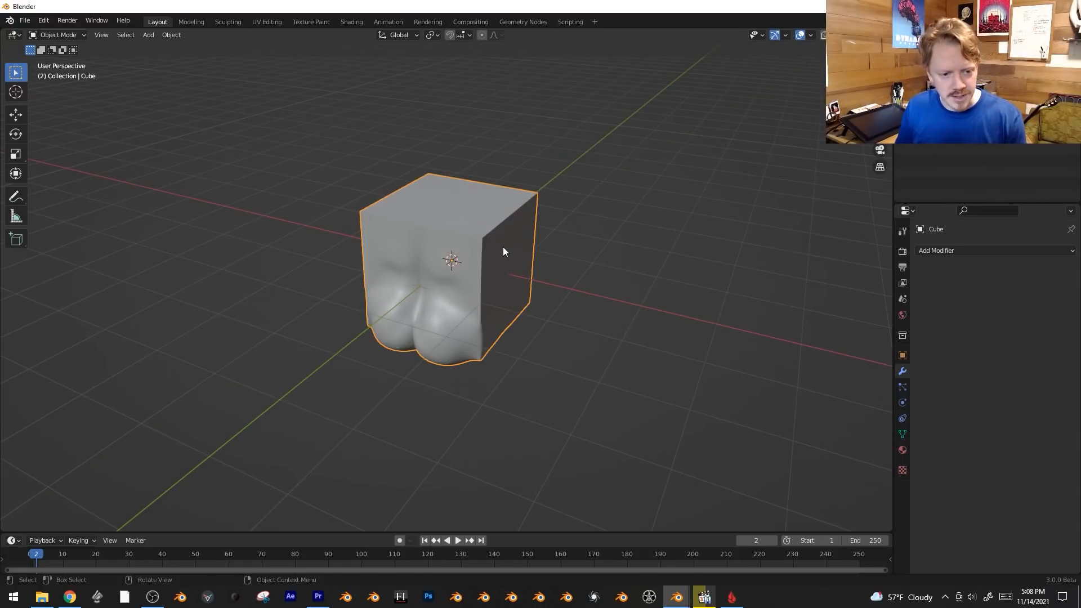
pyautogui.press('Delete')
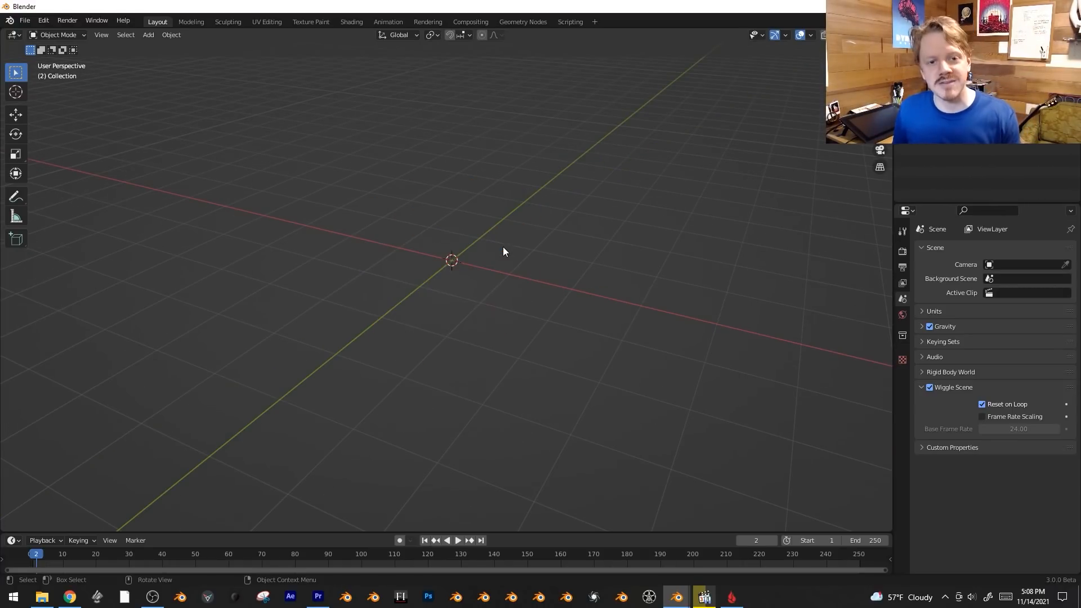
pyautogui.hotkey('shift', 'a')
pyautogui.click(503, 248)
pyautogui.hotkey('alt', 'r')
pyautogui.press('g')
pyautogui.press('z')
pyautogui.click(558, 135)
pyautogui.scroll(-3, 557, 135)
pyautogui.keyDown('shift'); pyautogui.moveTo(558, 135); pyautogui.dragTo(562, 228, button='middle'); pyautogui.keyUp('shift')
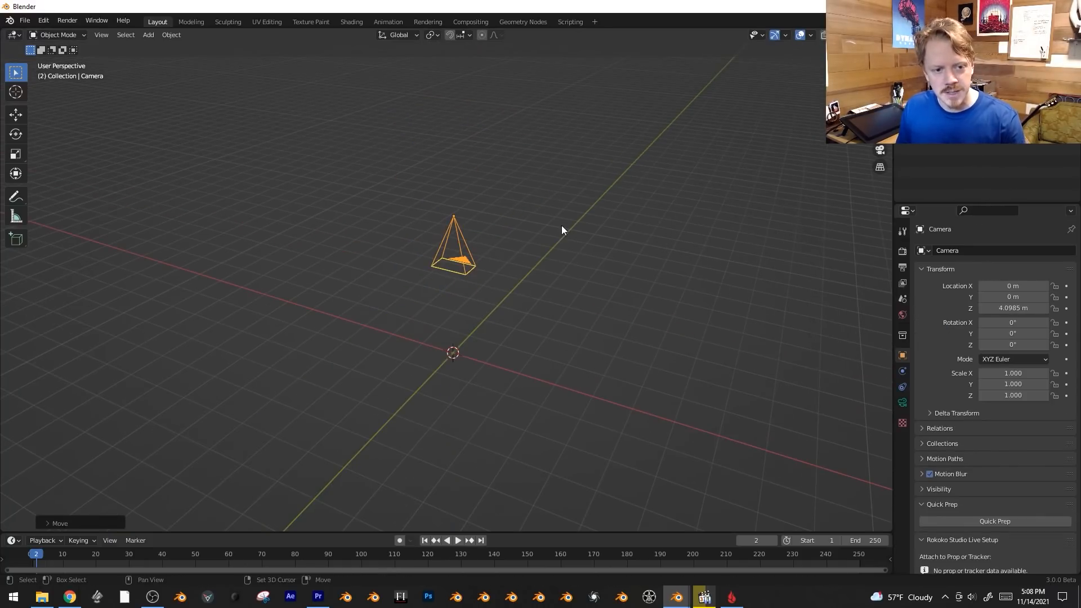
# Set the camera's lens type to Orthographic.
pyautogui.click(902, 403)
pyautogui.click(1026, 290)
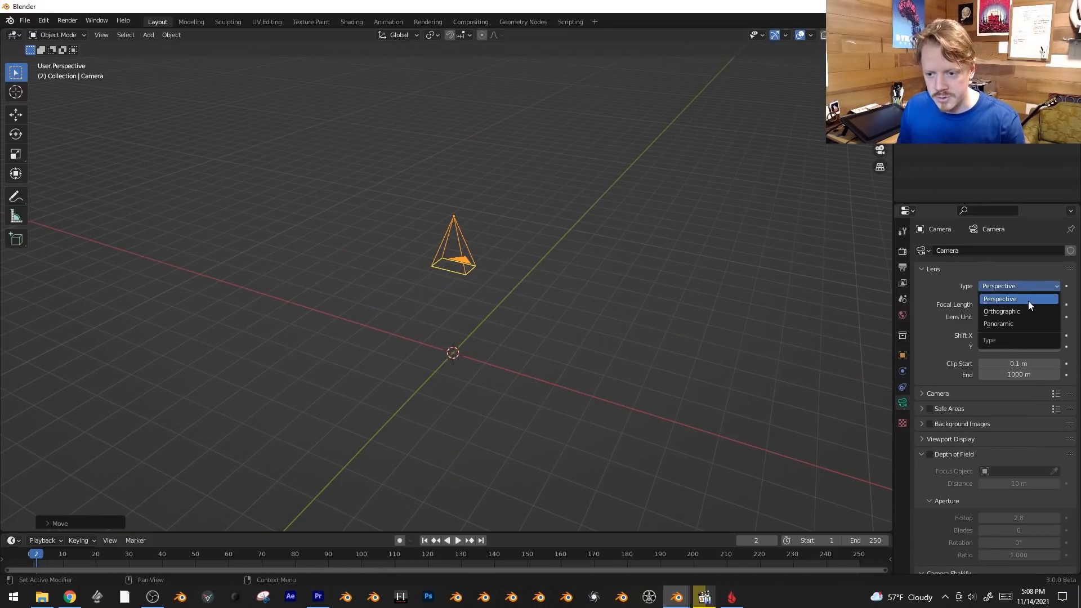
pyautogui.click(1028, 300)
pyautogui.moveTo(580, 290); pyautogui.dragTo(613, 338, button='middle')
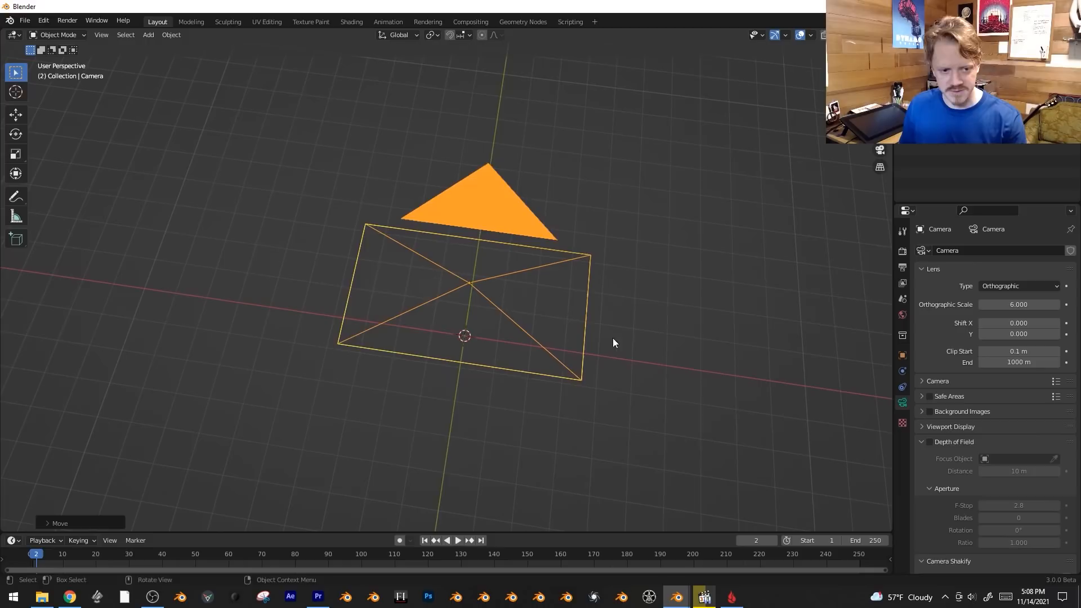
# Make the render output square by setting the vertical resolution to 1920 px.
pyautogui.click(903, 251)
pyautogui.click(902, 267)
pyautogui.click(1022, 275)
pyautogui.write('1920')
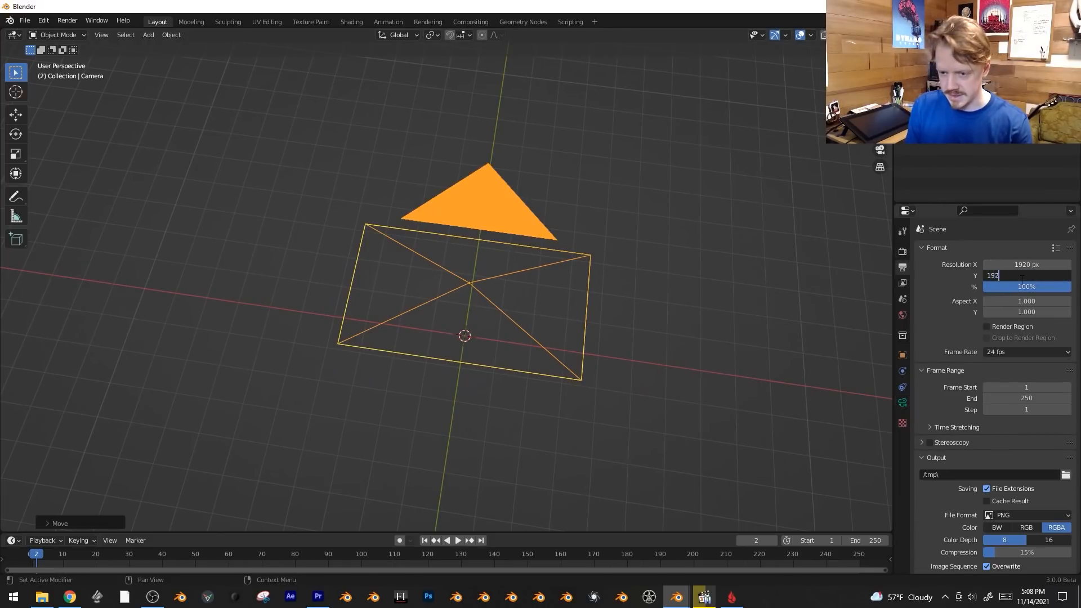
pyautogui.press('Return')
pyautogui.moveTo(540, 180); pyautogui.dragTo(562, 204, button='middle')
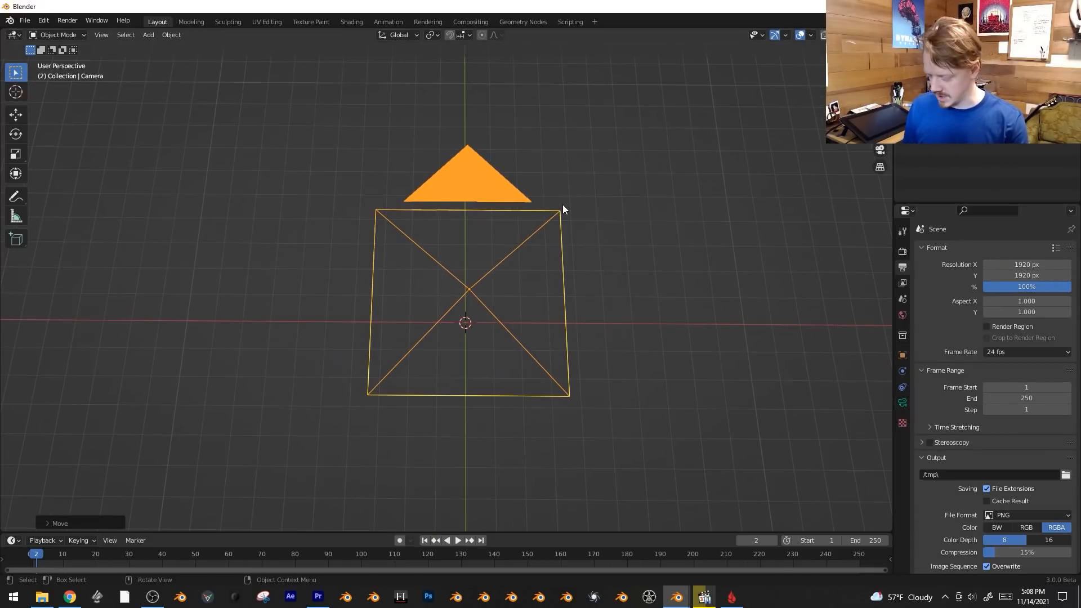
# Look through the camera and increase its orthographic scale to about 12.
pyautogui.press('KP_0')
pyautogui.scroll(-3, 710, 188)
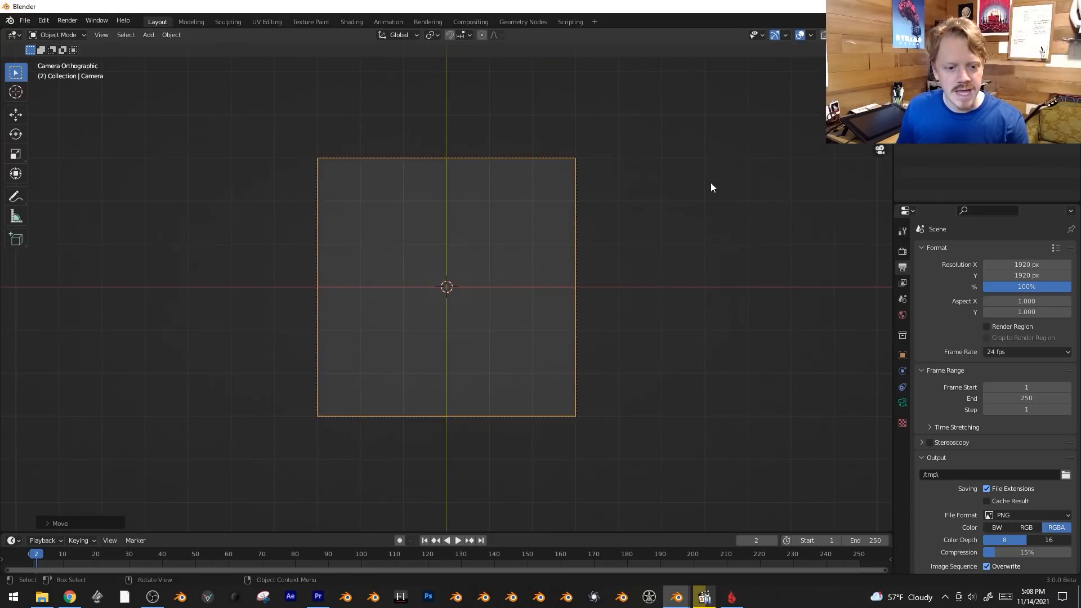
pyautogui.click(903, 403)
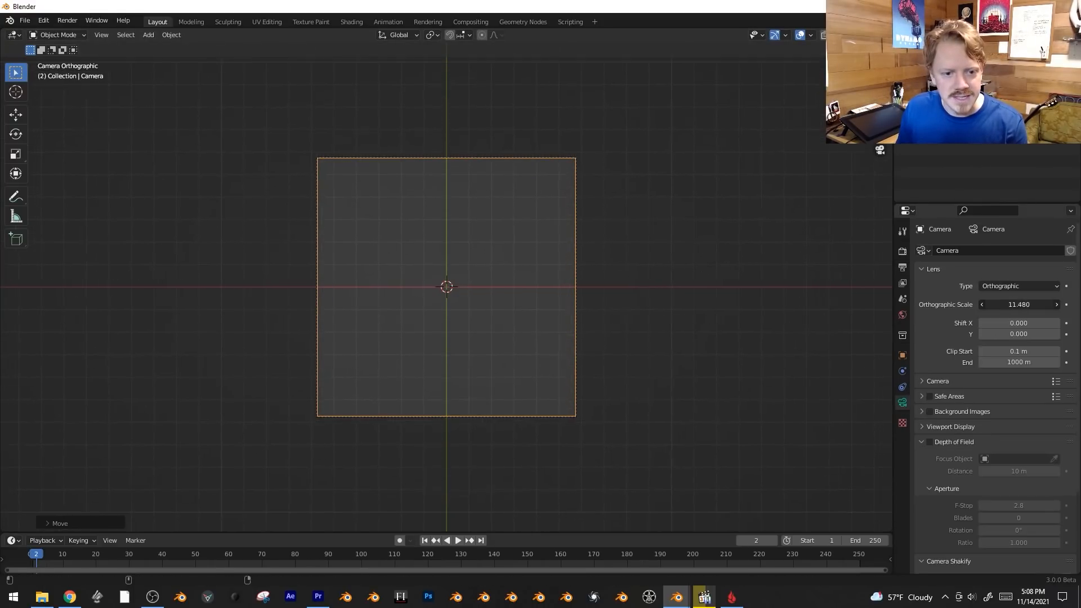
pyautogui.moveTo(1020, 304); pyautogui.dragTo(1014, 304)
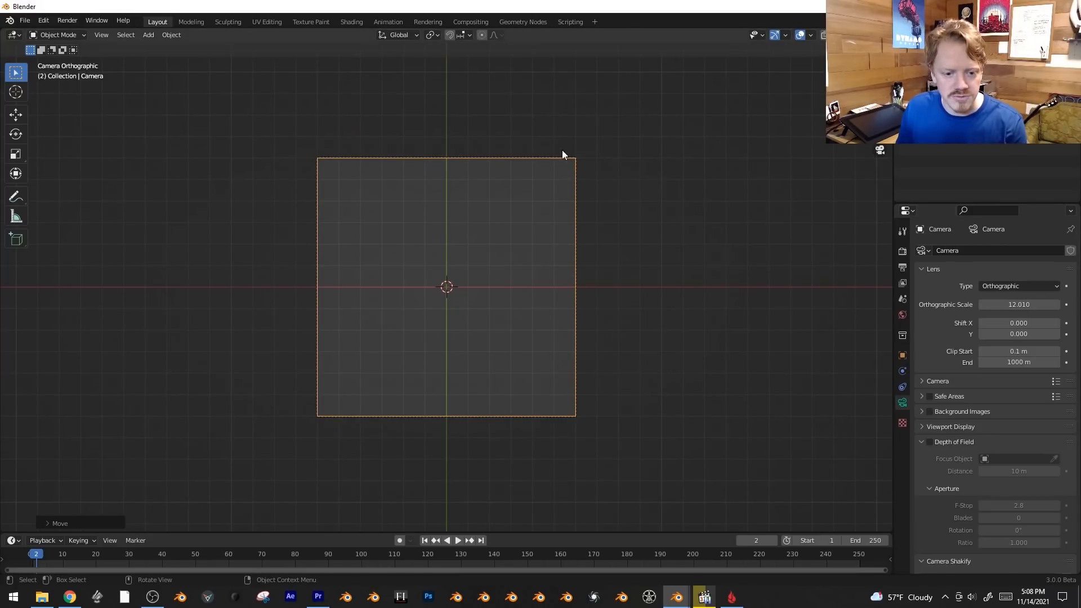
pyautogui.keyDown('shift'); pyautogui.moveTo(562, 273); pyautogui.dragTo(573, 305, button='middle'); pyautogui.keyUp('shift')
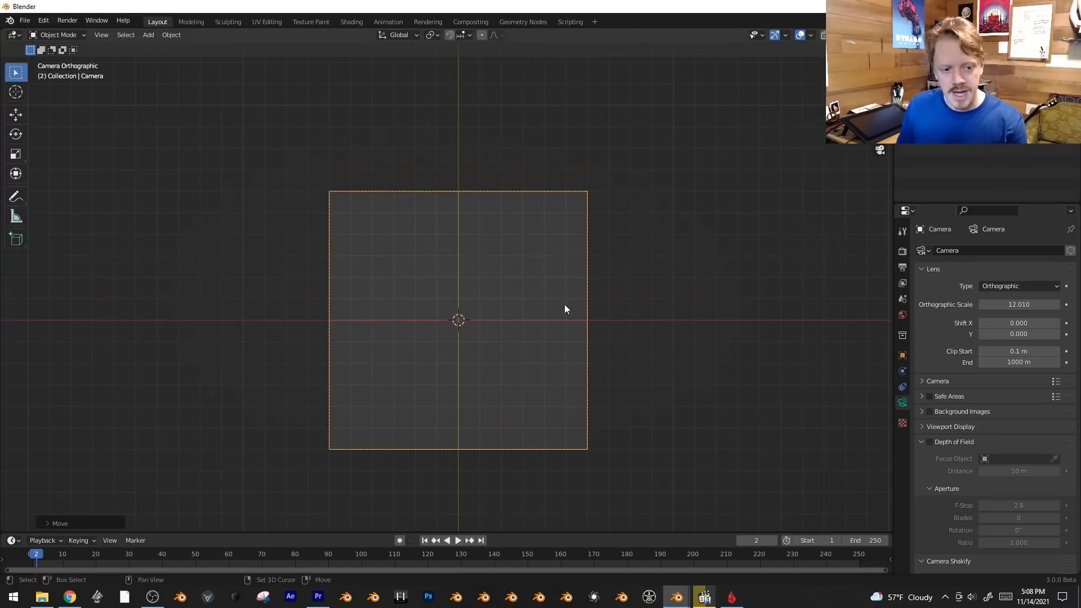
pyautogui.scroll(2, 467, 286)
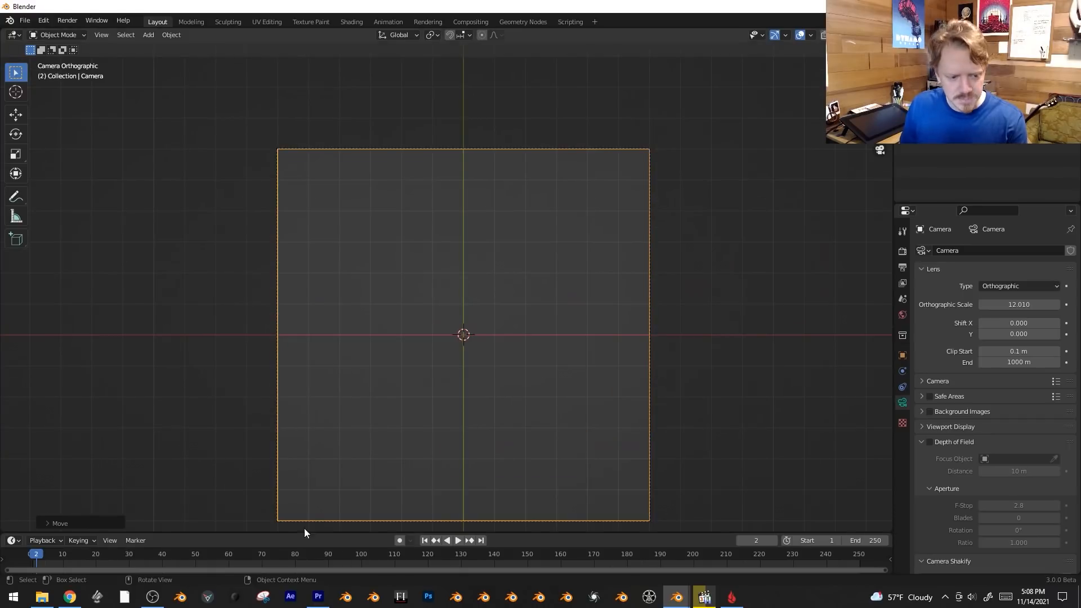
pyautogui.keyDown('shift'); pyautogui.moveTo(304, 528); pyautogui.dragTo(305, 481, button='middle'); pyautogui.keyUp('shift')
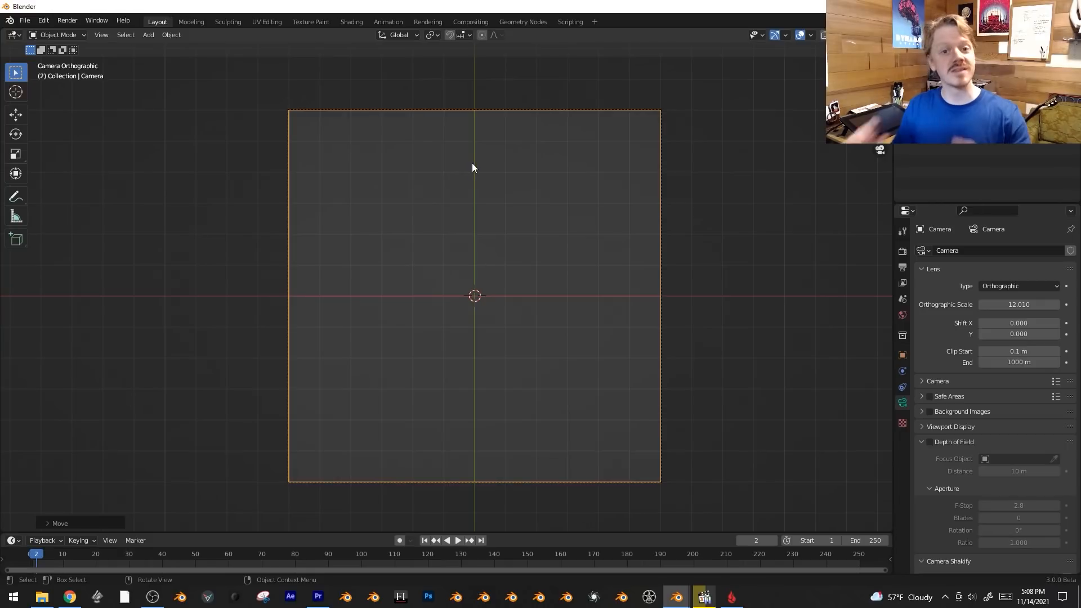
# Add a text object near the camera frame's upper edge and replace its content with "al;sdkfjal;sdkfjal;sdkfjl;asdkfj".
pyautogui.hotkey('shift', 'a')
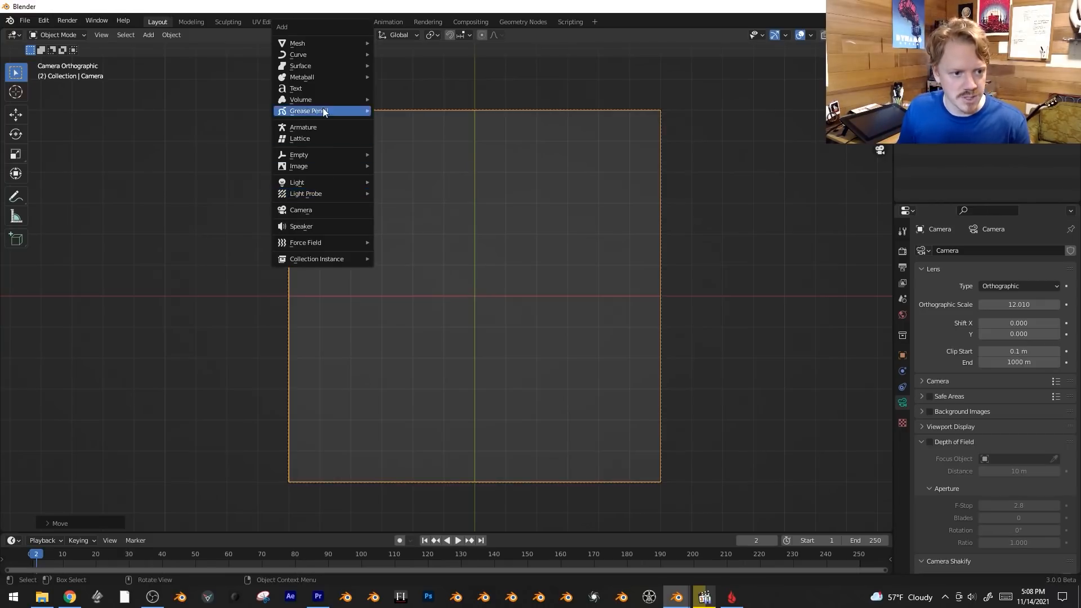
pyautogui.click(326, 89)
pyautogui.press('Tab')
pyautogui.press('BackSpace')
pyautogui.press('BackSpace')
pyautogui.press('BackSpace')
pyautogui.press('BackSpace')
pyautogui.write('al;sdkfjal;sdkfjal;sdkfjl;asdkfj')
pyautogui.press('Tab')
# Duplicate the text line just below the original, change the copy to "DSAYING WHATE WE RANT" and adjust its position.
pyautogui.hotkey('shift', 'd')
pyautogui.click(420, 241)
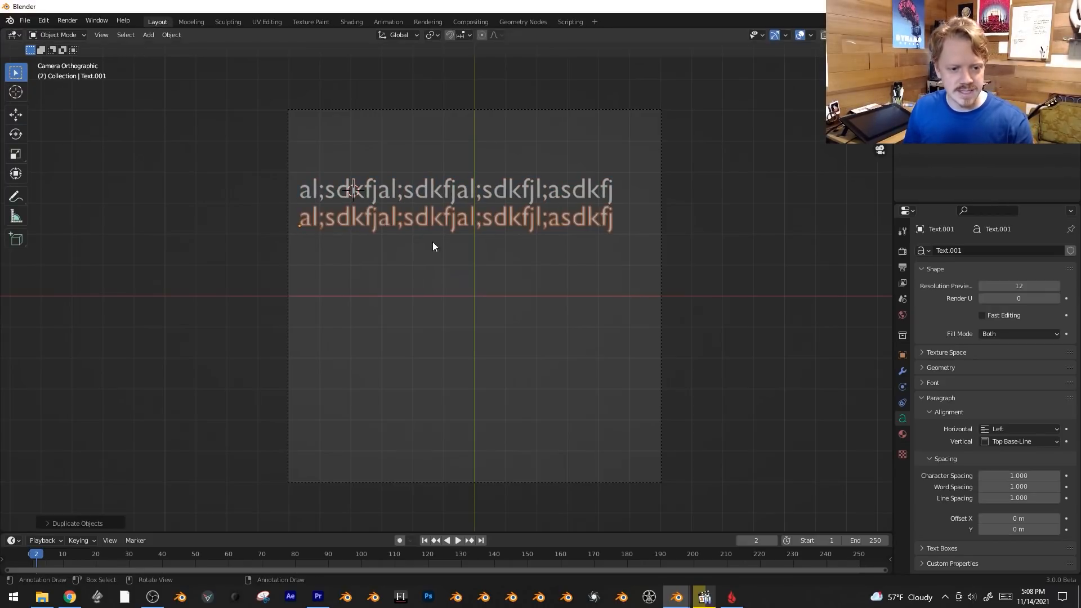
pyautogui.press('Tab')
pyautogui.hotkey('ctrl', 'a')
pyautogui.write('DSAYING WHATE WE RANT')
pyautogui.press('Tab')
pyautogui.press('g')
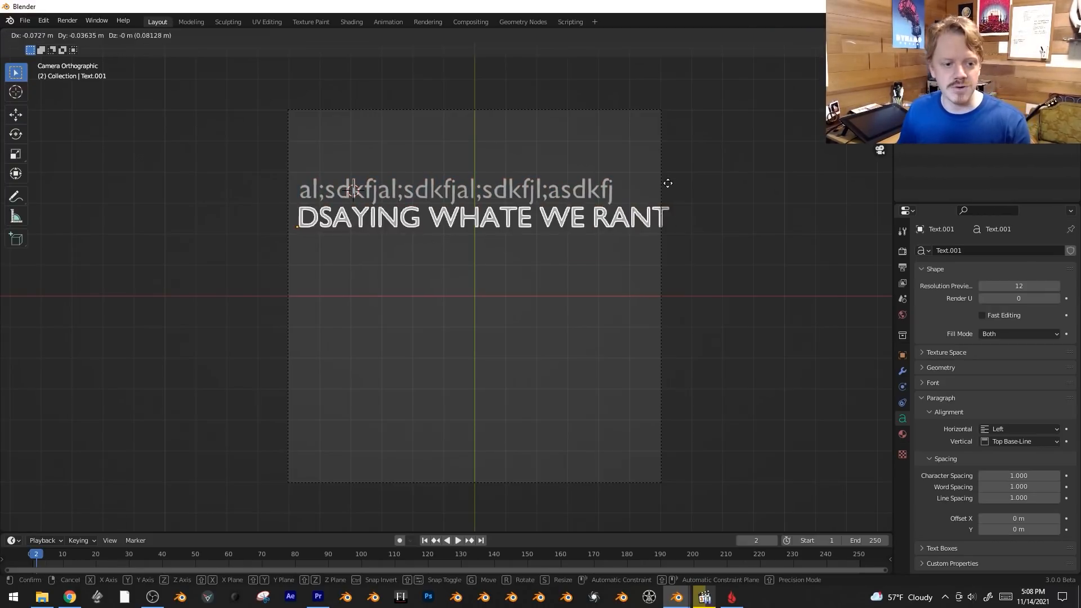
pyautogui.click(665, 183)
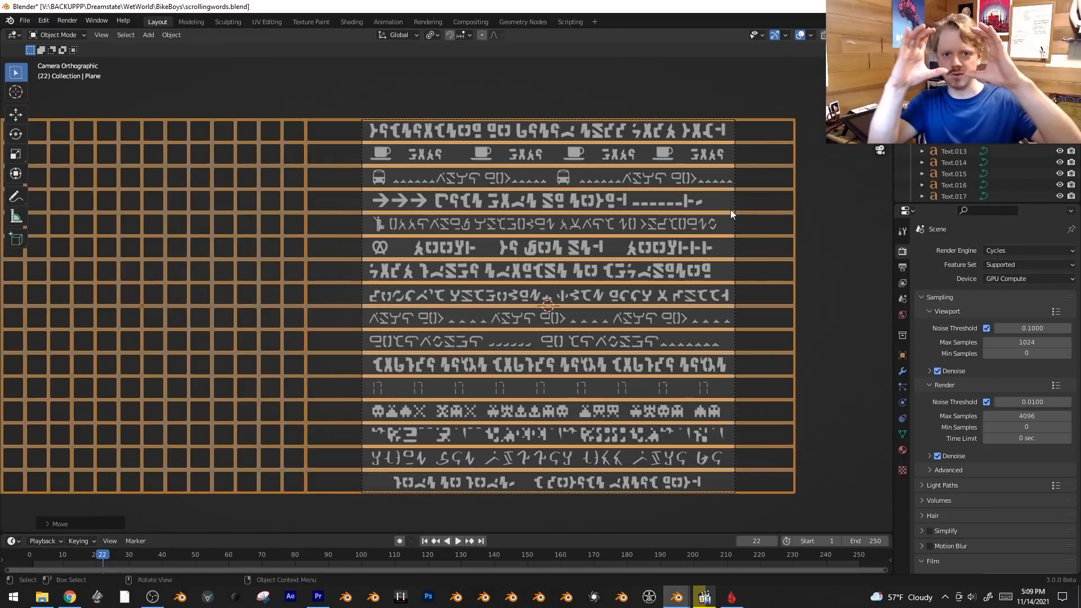
# Slide and scale the grid plane along X until its narrow cells overlay the text rows.
pyautogui.press('g')
pyautogui.press('x')
pyautogui.rightClick(393, 388)
pyautogui.press('g')
pyautogui.press('x')
pyautogui.click(586, 364)
pyautogui.press('s')
pyautogui.press('x')
pyautogui.click(255, 322)
pyautogui.press('g')
pyautogui.press('x')
pyautogui.click(244, 321)
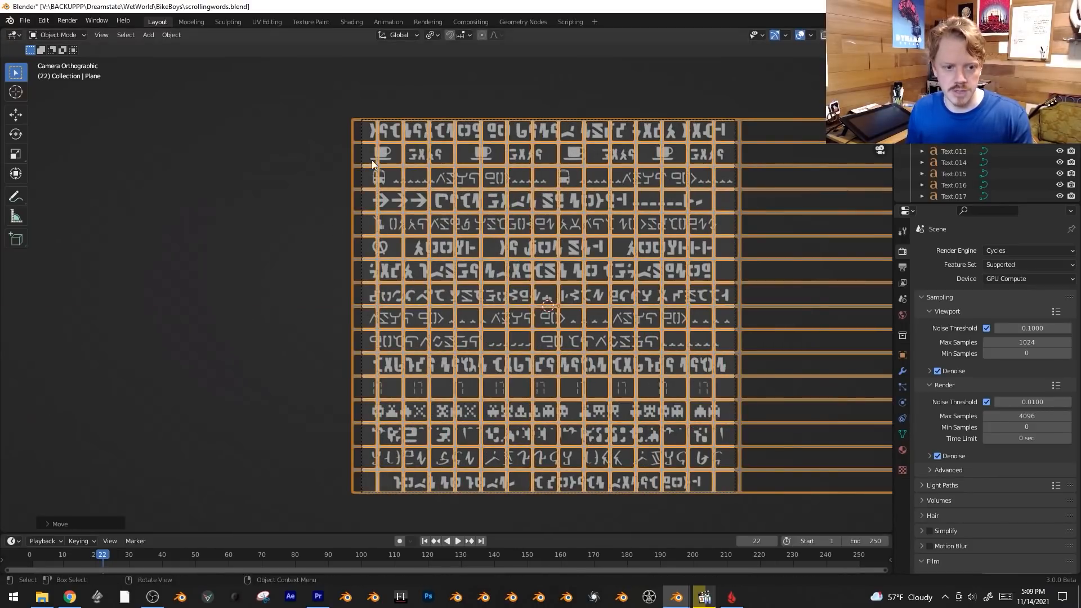
# Delete the grid plane lying over the text rows.
pyautogui.press('x')
pyautogui.click(651, 170)
pyautogui.click(581, 240)
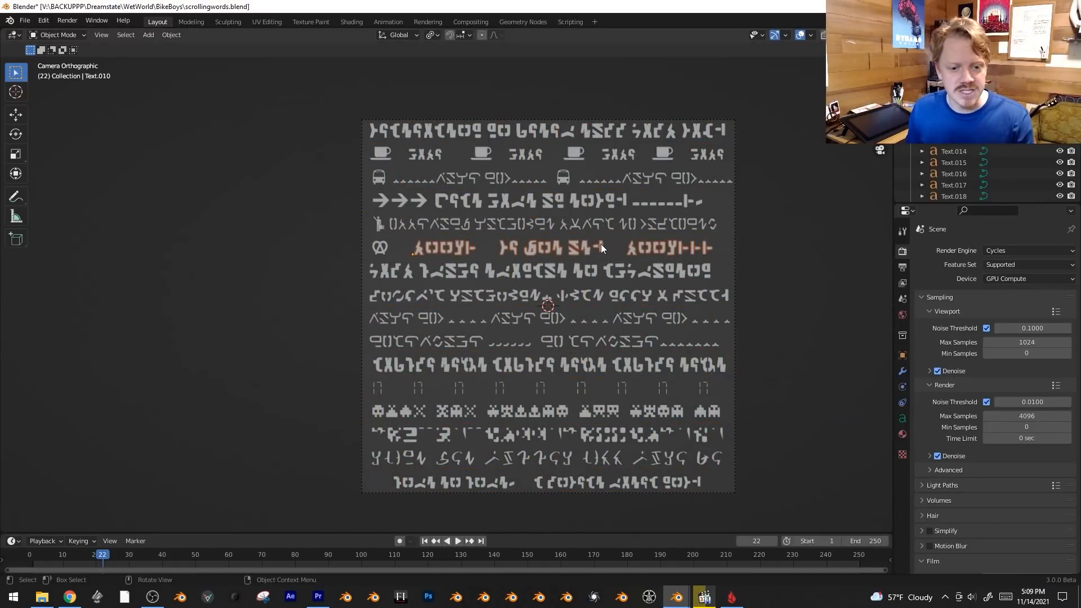
pyautogui.keyDown('shift'); pyautogui.moveTo(601, 244); pyautogui.dragTo(529, 239, button='middle'); pyautogui.keyUp('shift')
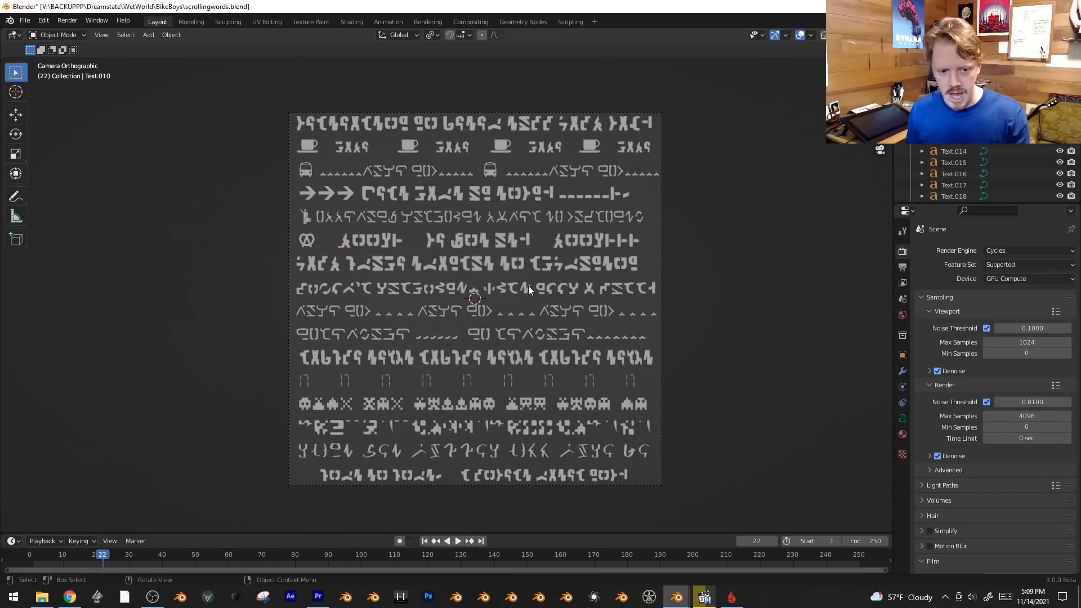
# Give the seventh text row a new material with an Emission surface of strength 2.
pyautogui.click(570, 260)
pyautogui.click(903, 433)
pyautogui.click(1047, 298)
pyautogui.click(1008, 298)
pyautogui.click(1015, 349)
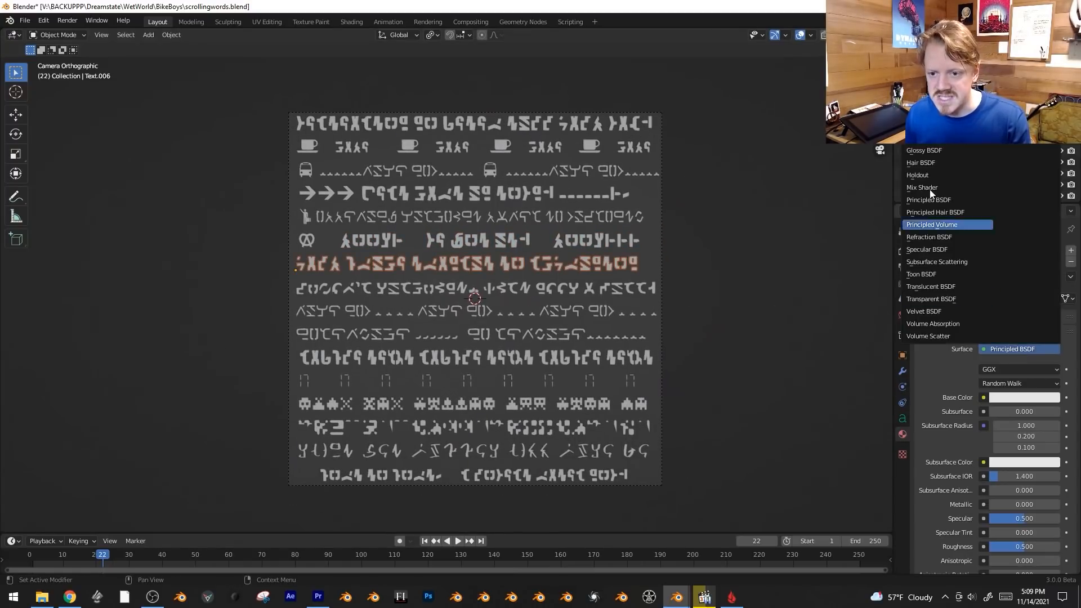
pyautogui.click(924, 126)
pyautogui.click(1030, 385)
pyautogui.write('2')
pyautogui.press('Return')
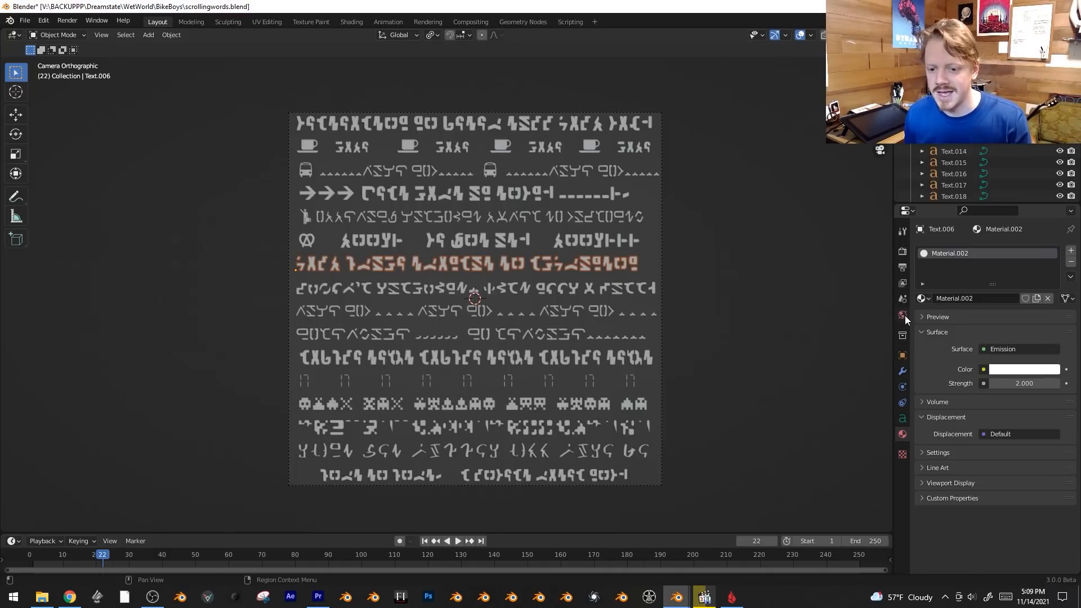
# Set the world background color to black.
pyautogui.click(903, 315)
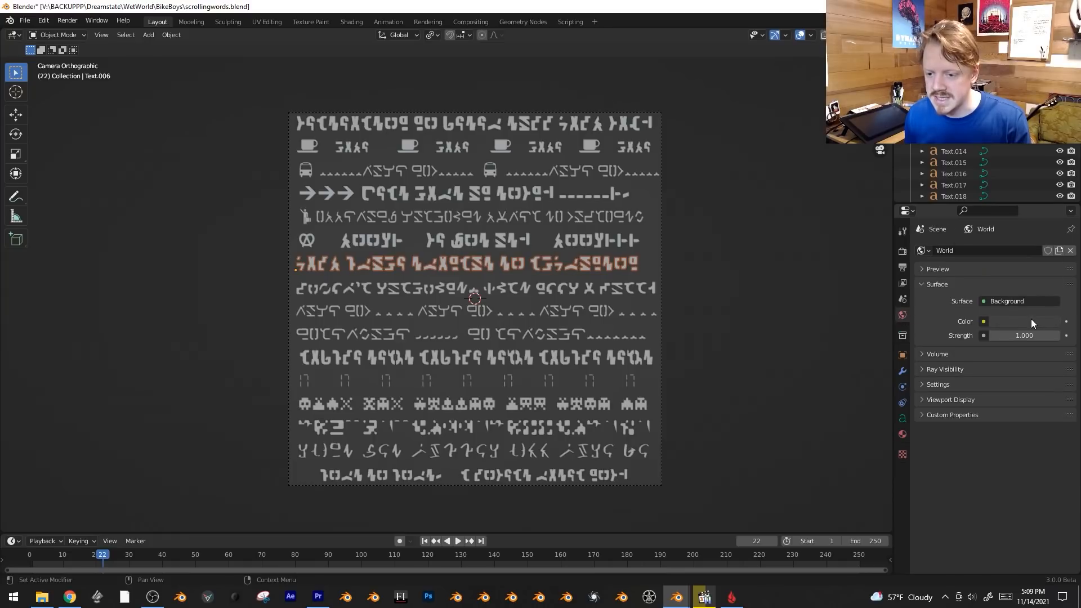
pyautogui.click(1031, 319)
pyautogui.moveTo(1052, 228); pyautogui.dragTo(1051, 243)
# Render the current frame and save the image as SCROLLINGWEORSD.png in the BikeBoys folder.
pyautogui.press('F12')
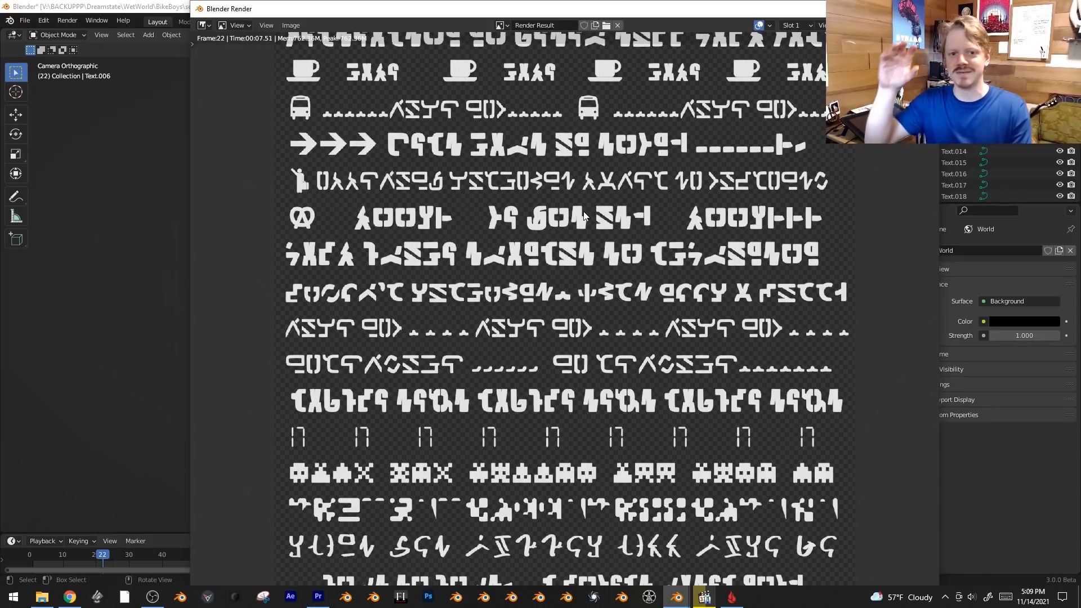
pyautogui.hotkey('shift', 'alt', 's')
pyautogui.click(371, 493)
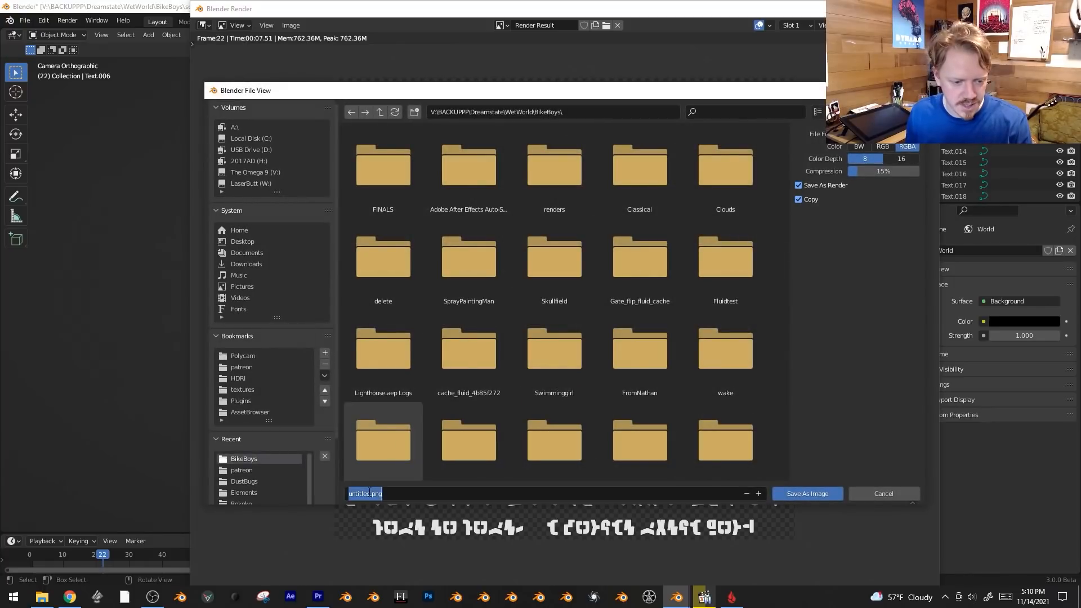
pyautogui.press('BackSpace')
pyautogui.write('SCROLLINGWEORSD')
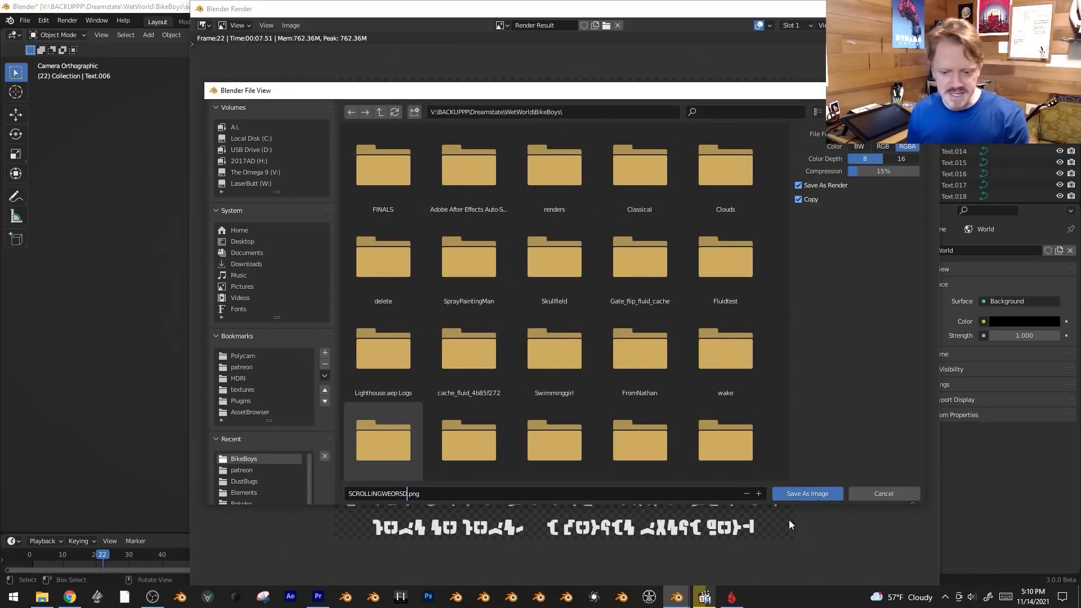
pyautogui.click(805, 494)
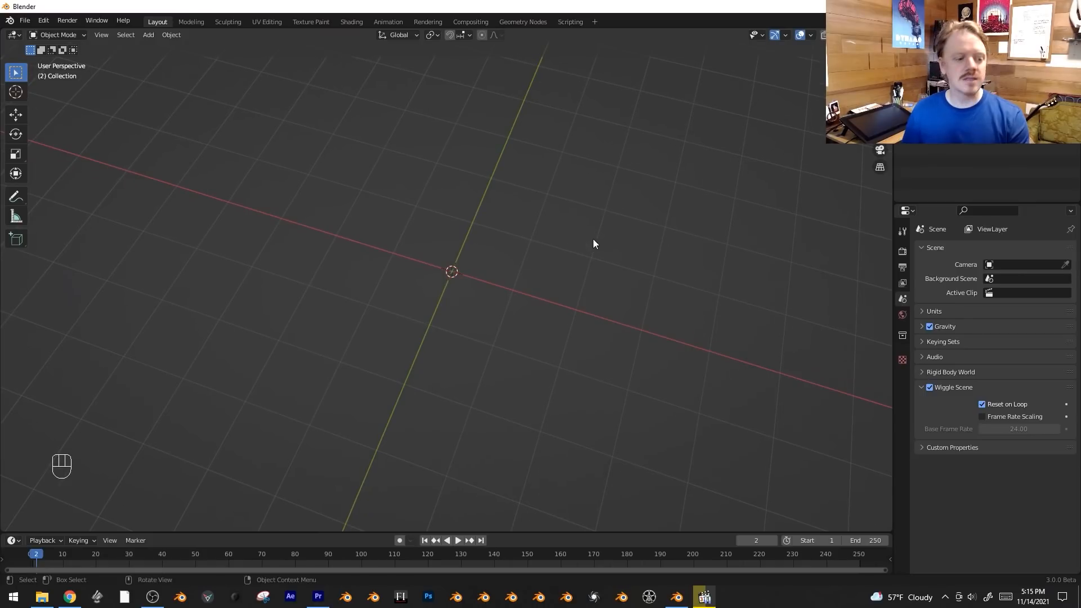
# Add a plane in top view of the empty scene and stretch its mesh along X to about five times its height.
pyautogui.moveTo(593, 239)
pyautogui.keyDown('ctrl'); pyautogui.mouseDown(button='middle')
pyautogui.moveTo(558, 252)
pyautogui.moveTo(612, 243)
pyautogui.mouseUp(button='middle'); pyautogui.keyUp('ctrl')
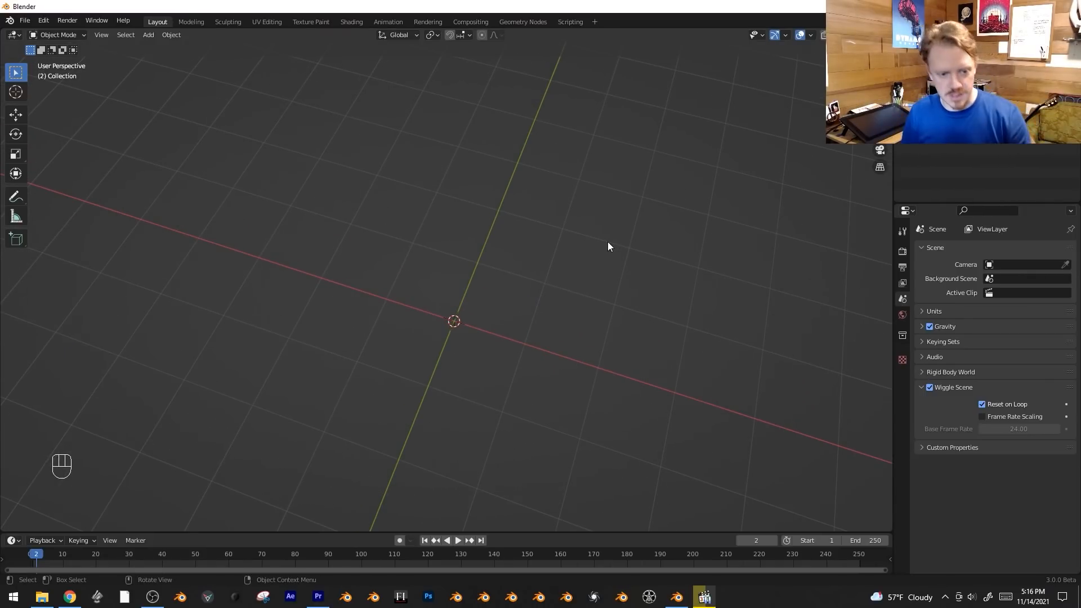
pyautogui.press('KP_7')
pyautogui.hotkey('shift', 'a')
pyautogui.moveTo(607, 242)
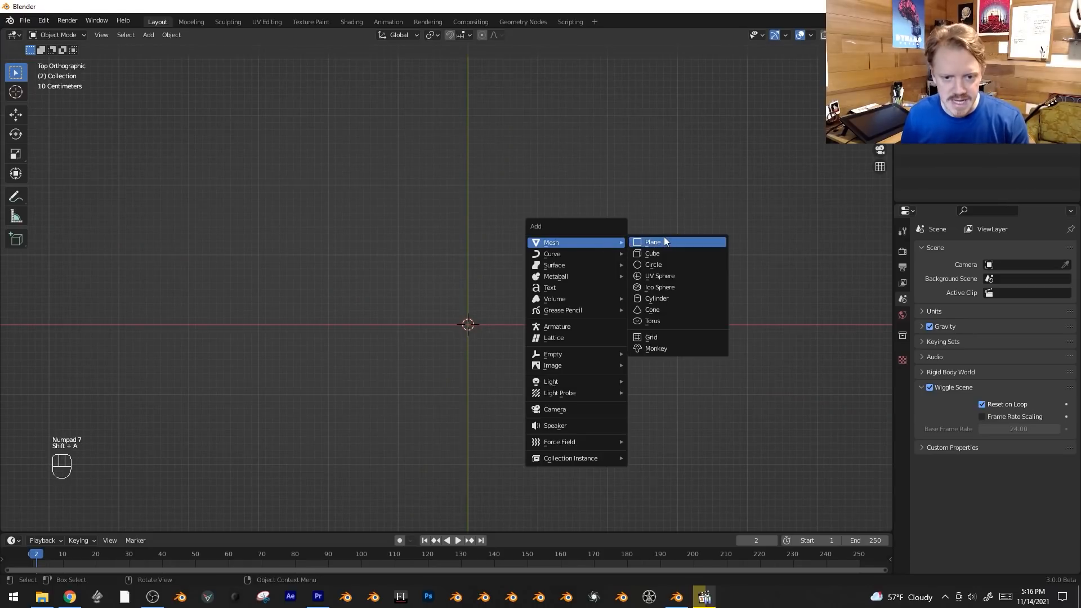
pyautogui.click(668, 238)
pyautogui.press('Tab')
pyautogui.press('s')
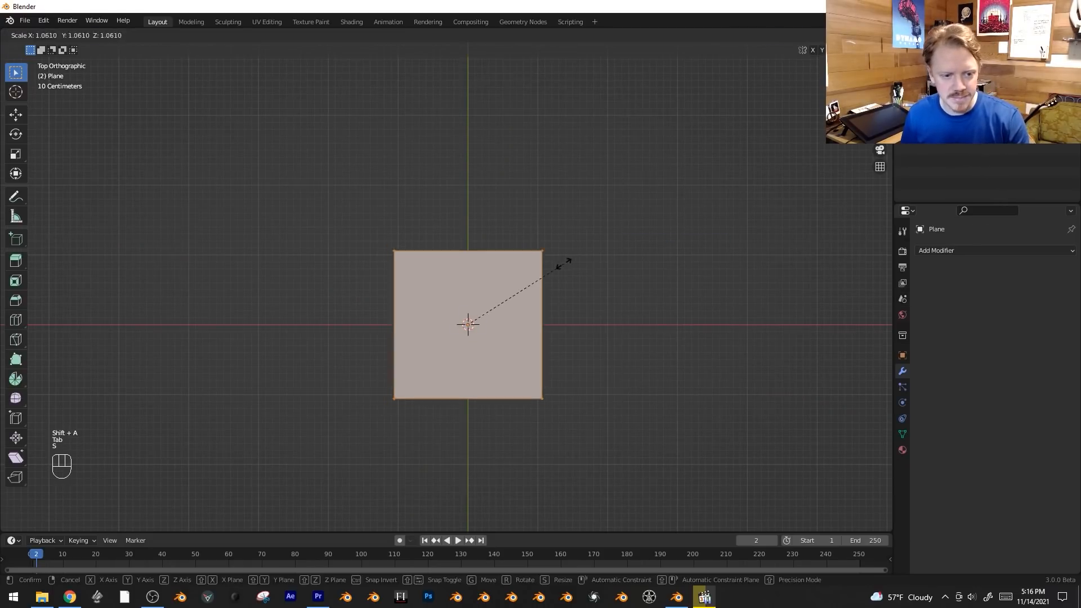
pyautogui.press('x')
pyautogui.click(148, 269)
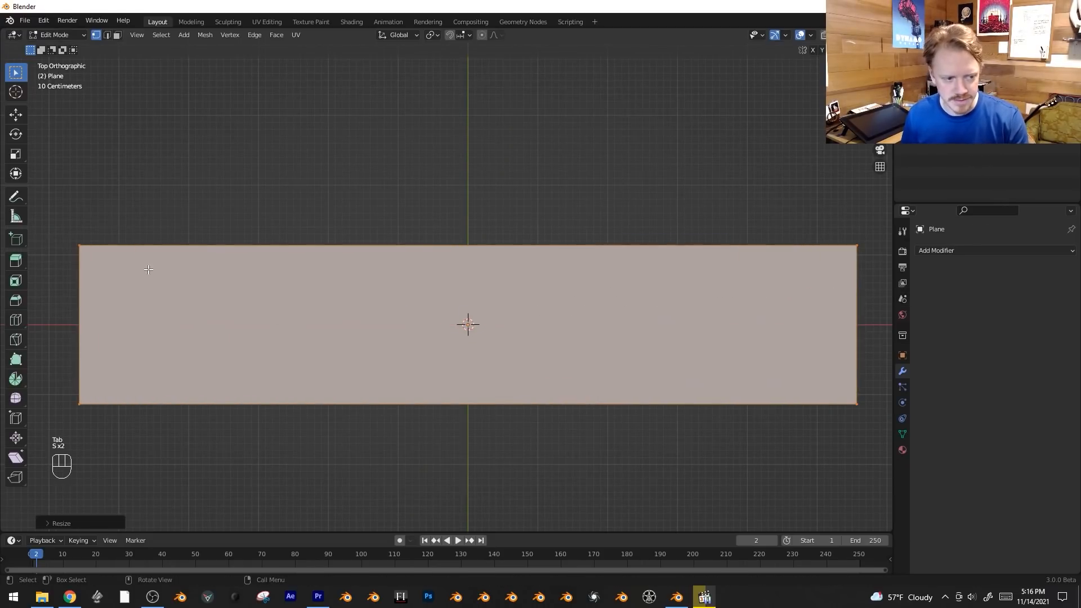
# Divide the stretched plane into narrow columns with about 40 evenly spaced vertical loop cuts.
pyautogui.scroll(-1, 430, 222)
pyautogui.hotkey('ctrl', 'r')
pyautogui.scroll(3, 474, 255)
pyautogui.scroll(20, 474, 254)
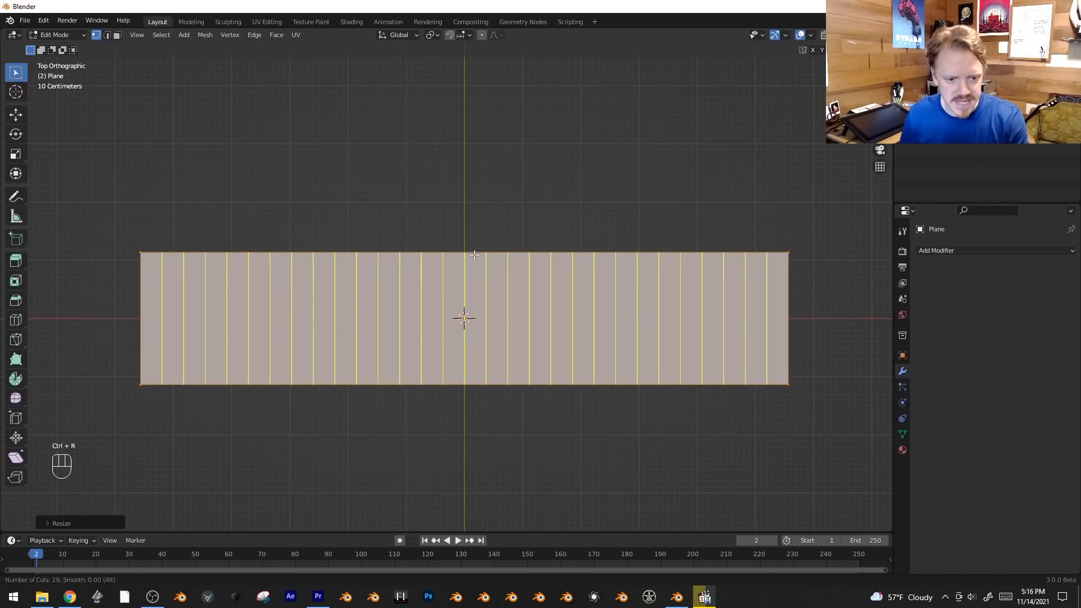
pyautogui.scroll(2, 474, 254)
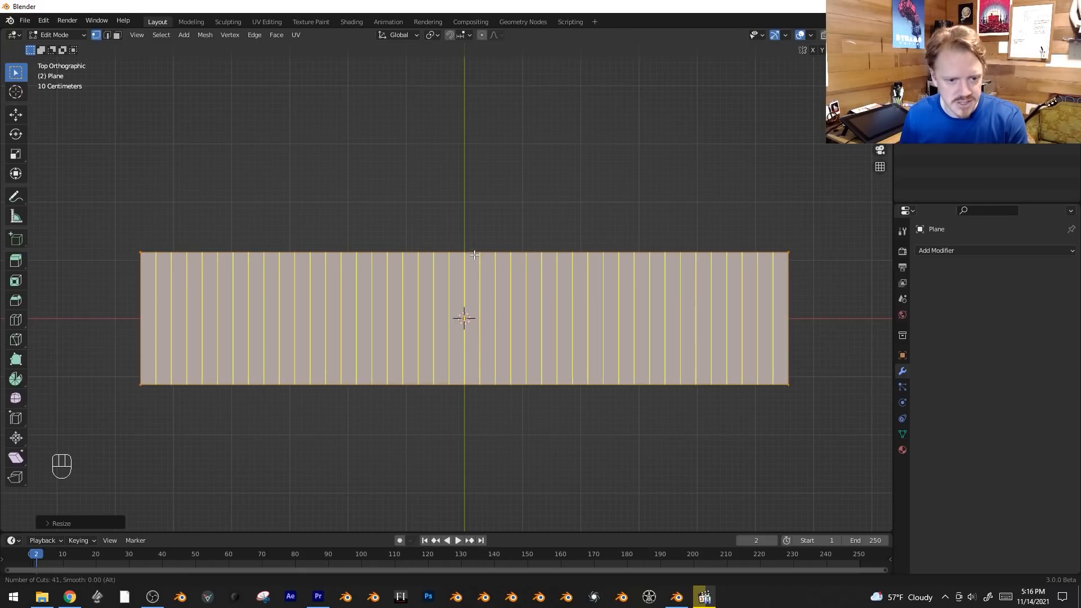
pyautogui.scroll(1, 474, 254)
pyautogui.click(474, 255)
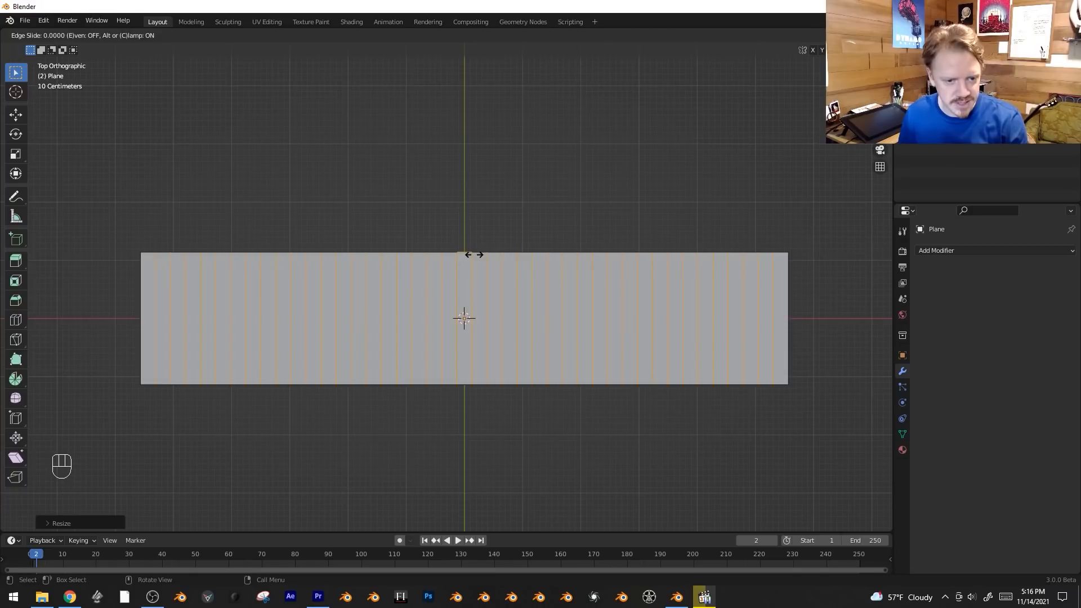
pyautogui.rightClick(793, 310)
# Divide the plane into thin rows with evenly spaced horizontal loop cuts.
pyautogui.hotkey('ctrl', 'r')
pyautogui.scroll(17, 787, 308)
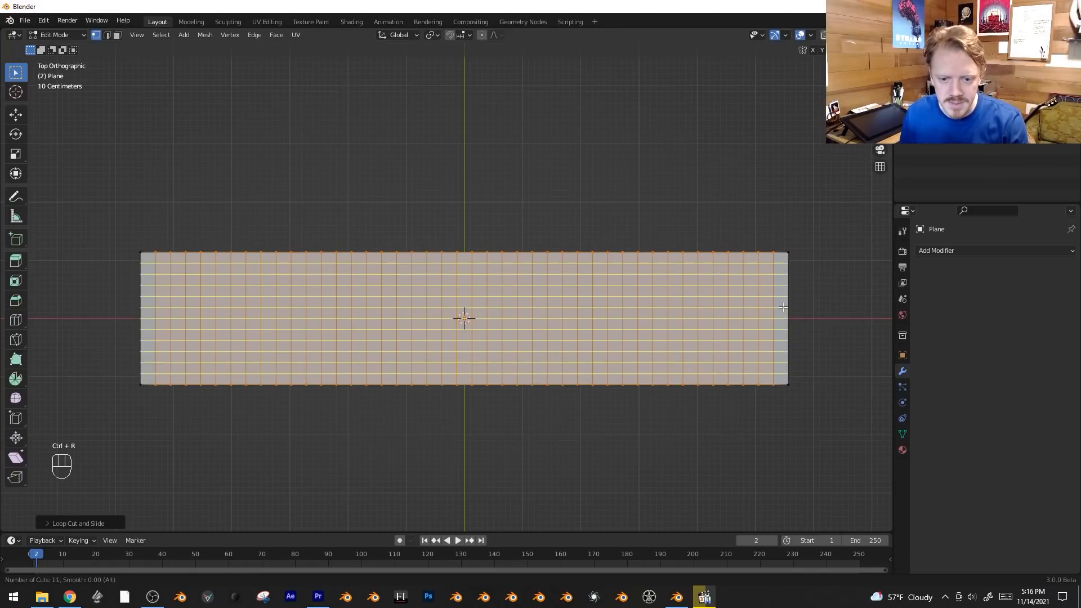
pyautogui.click(783, 307)
pyautogui.rightClick(813, 332)
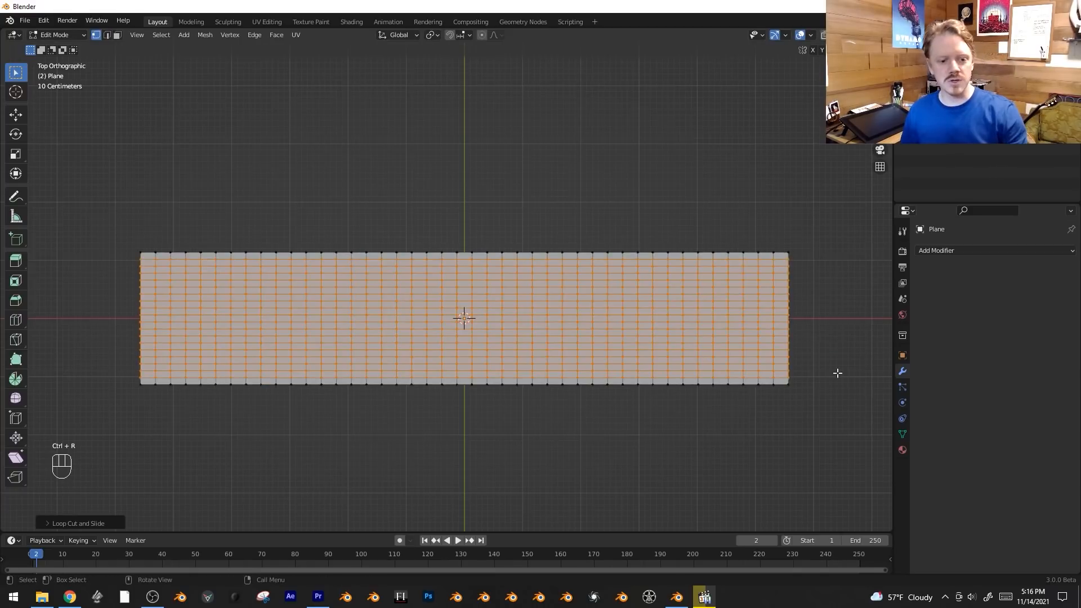
# Stretch the whole plane mesh along Y to about 1.2 times its height.
pyautogui.press('a')
pyautogui.press('s')
pyautogui.rightClick(818, 428)
pyautogui.press('s')
pyautogui.press('y')
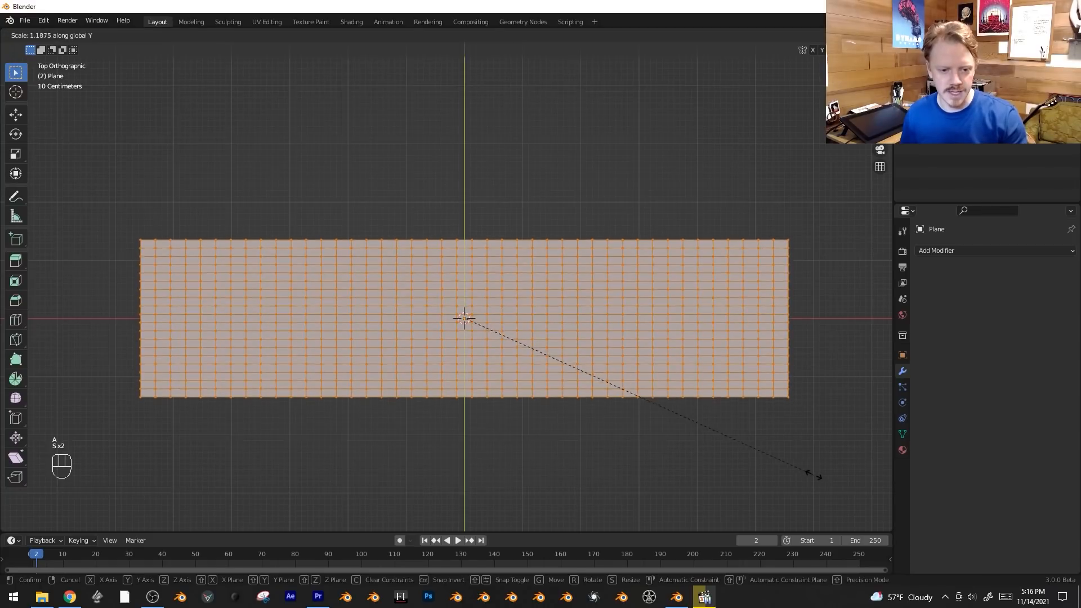
pyautogui.click(818, 485)
pyautogui.press('s')
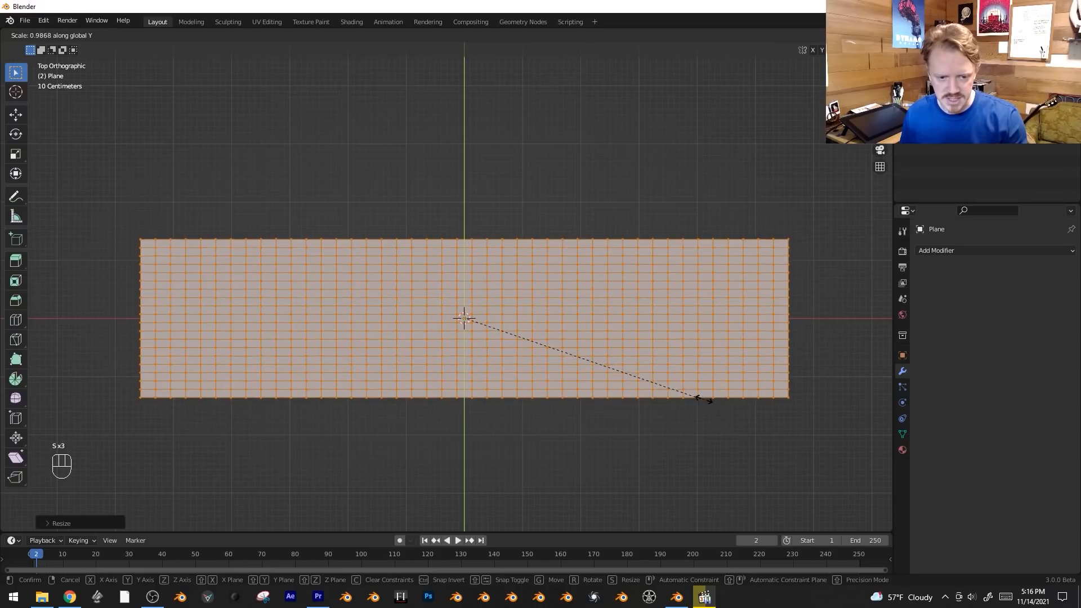
pyautogui.click(703, 399)
# Delete only the edges and faces of the mesh, keeping the vertex grid, and return to Object Mode.
pyautogui.press('x')
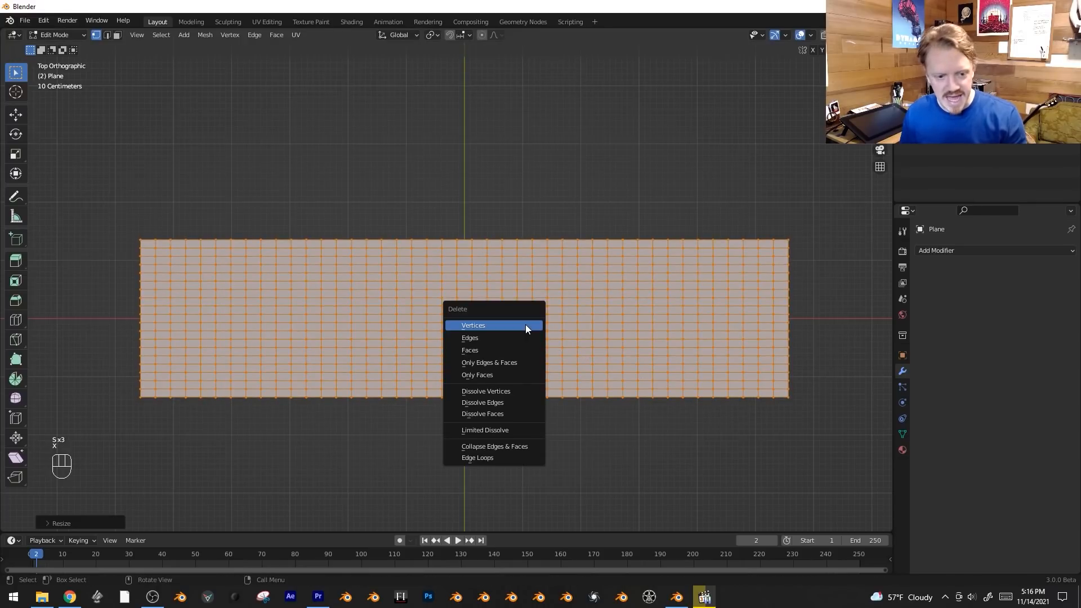
pyautogui.click(510, 363)
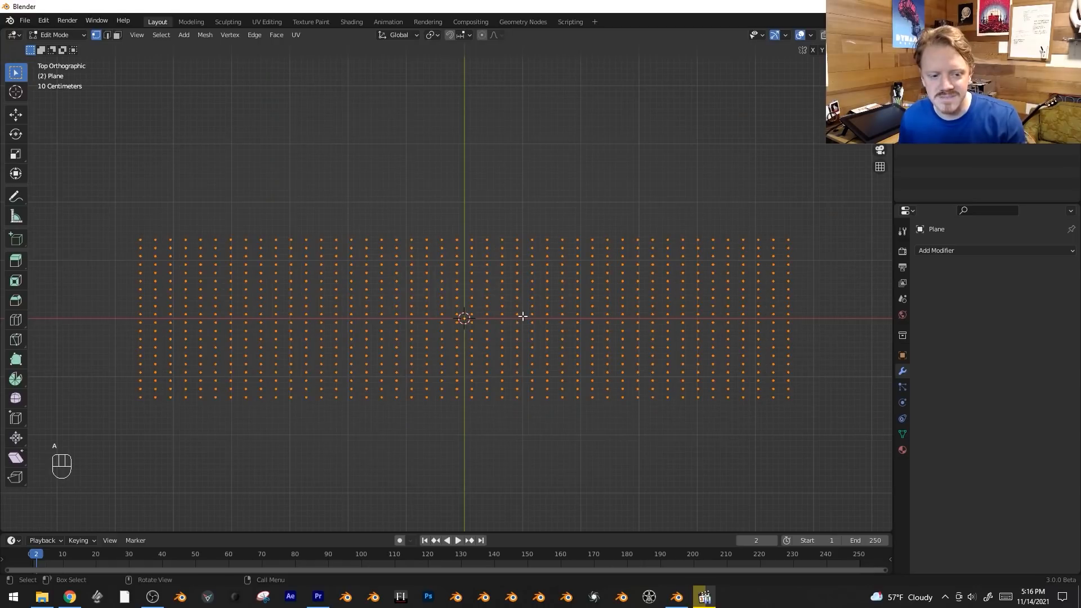
pyautogui.press('Tab')
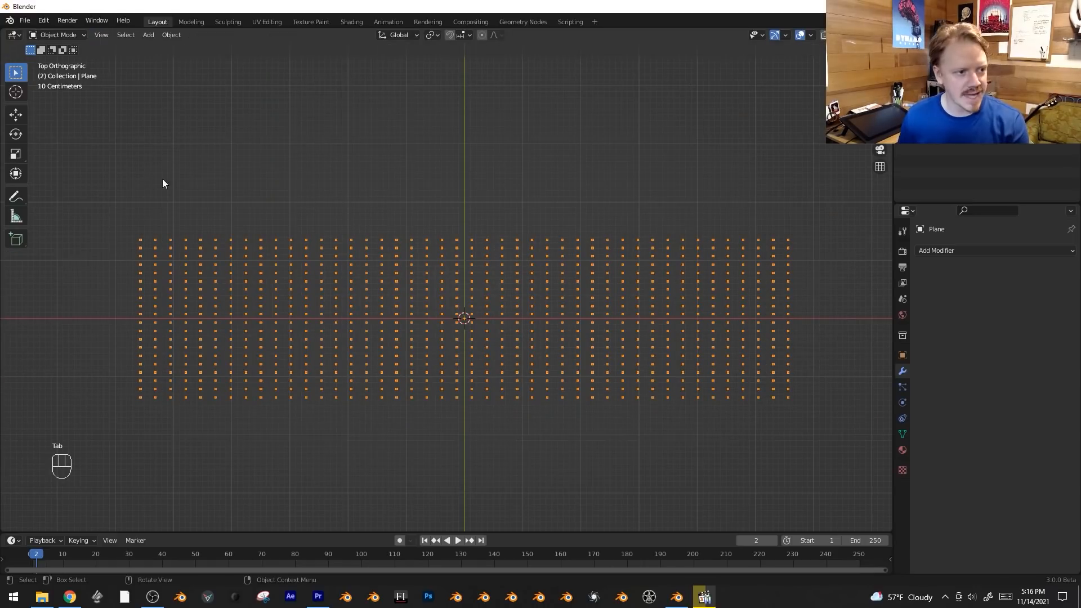
# Add a Skin modifier to the vertex grid and shrink the skin size of all vertices to form small separate cubes.
pyautogui.click(978, 252)
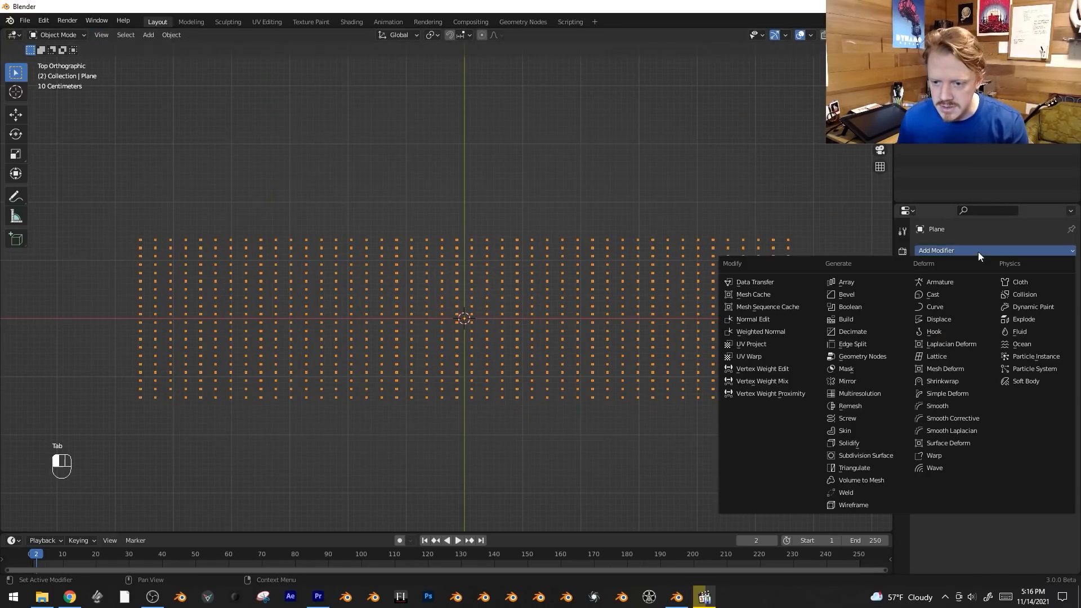
pyautogui.click(870, 433)
pyautogui.moveTo(605, 346); pyautogui.dragTo(628, 280, button='middle')
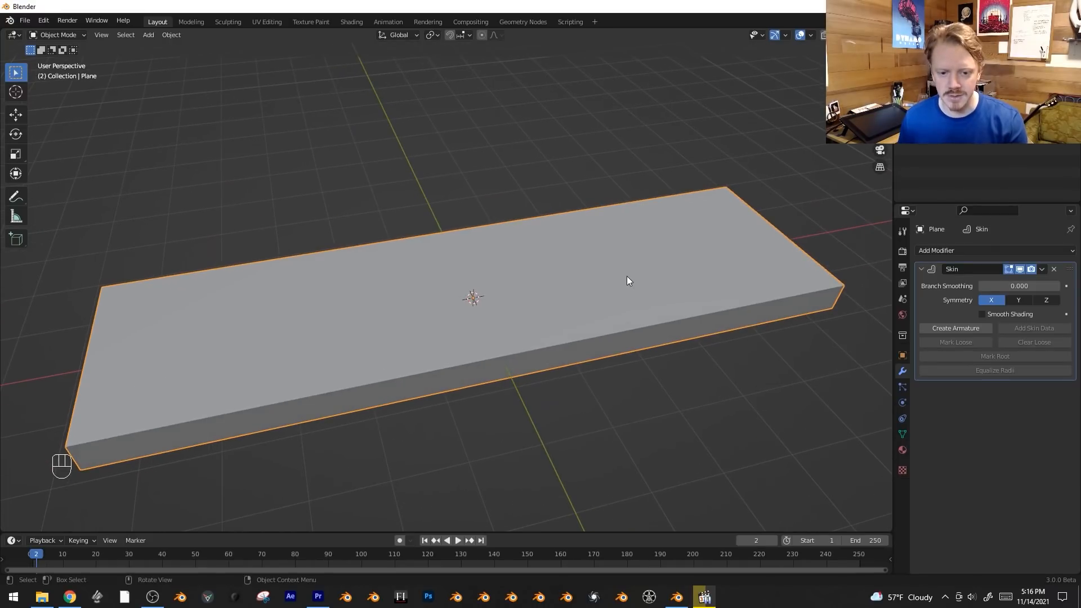
pyautogui.press('Tab')
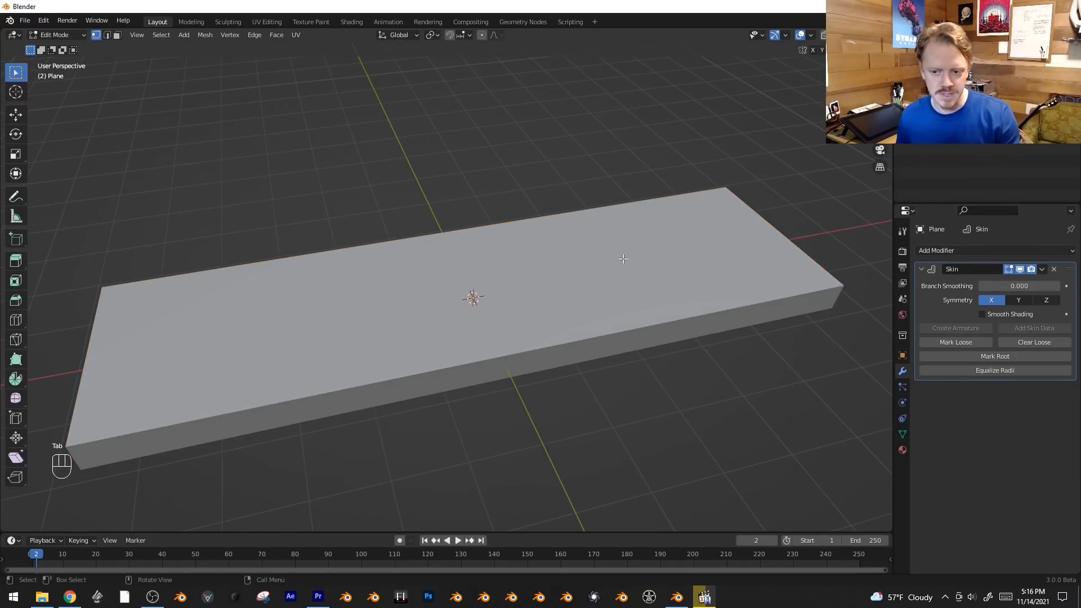
pyautogui.hotkey('ctrl', 'a')
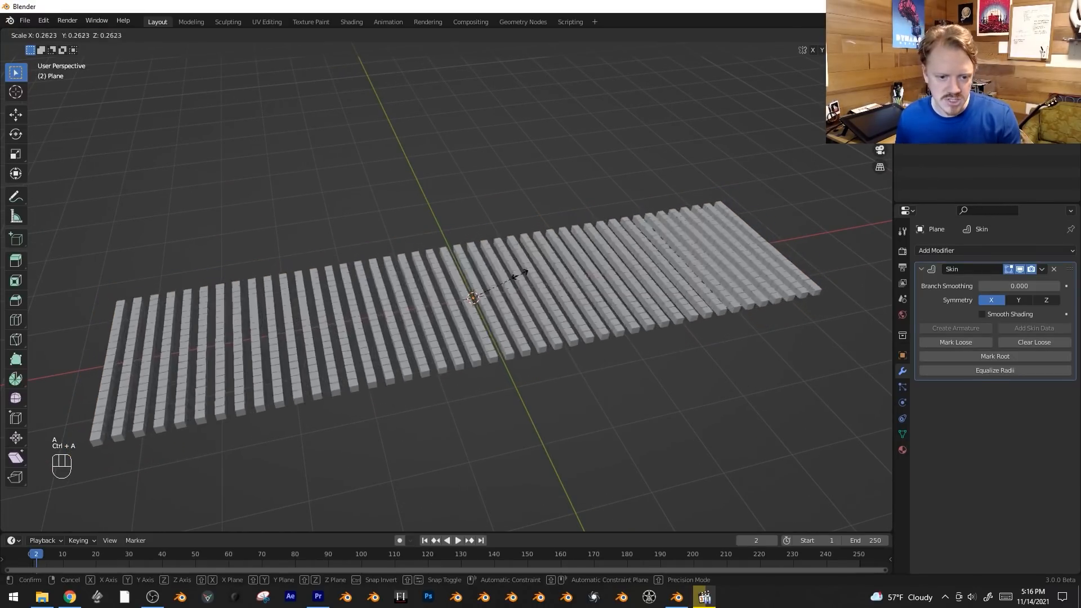
pyautogui.click(495, 283)
pyautogui.moveTo(495, 283); pyautogui.dragTo(521, 298, button='middle')
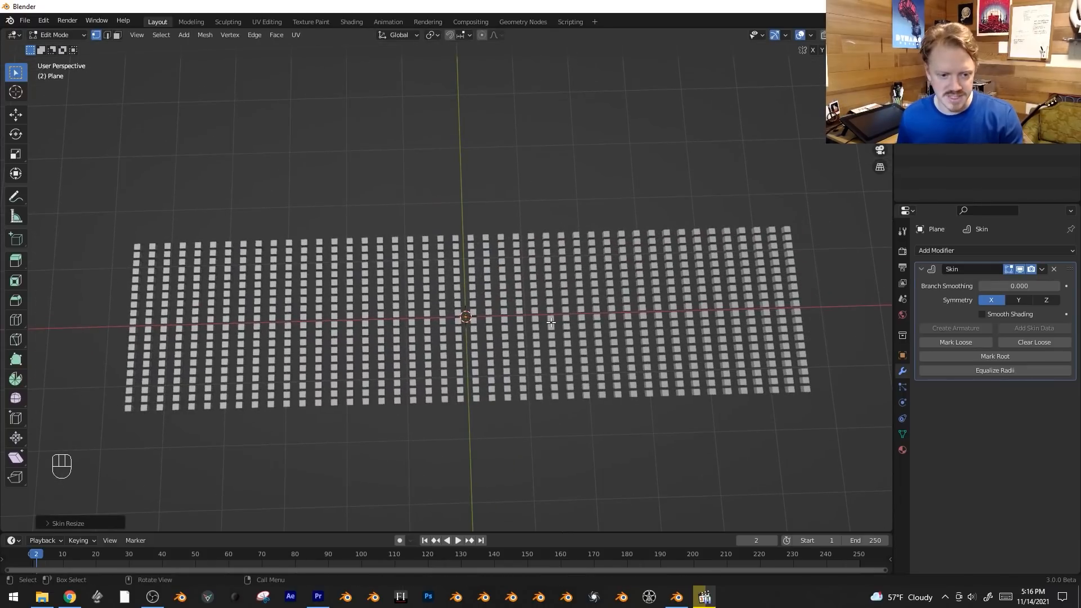
# Stretch the vertex grid along Y to about 1.5 times and enlarge the skin size by about 1.67.
pyautogui.press('s')
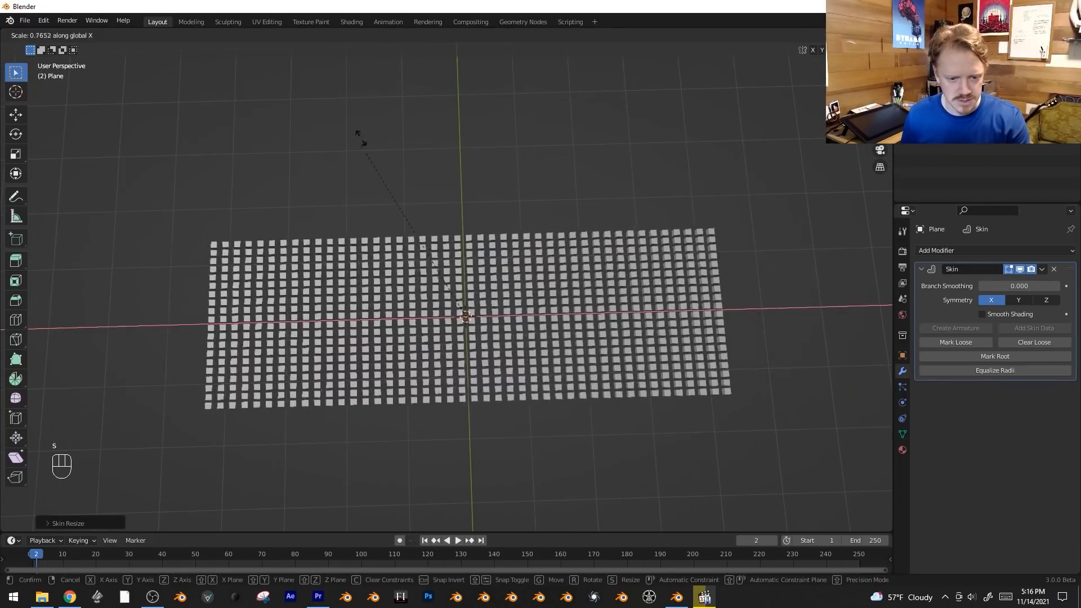
pyautogui.press('y')
pyautogui.click(421, 198)
pyautogui.hotkey('ctrl', 'a')
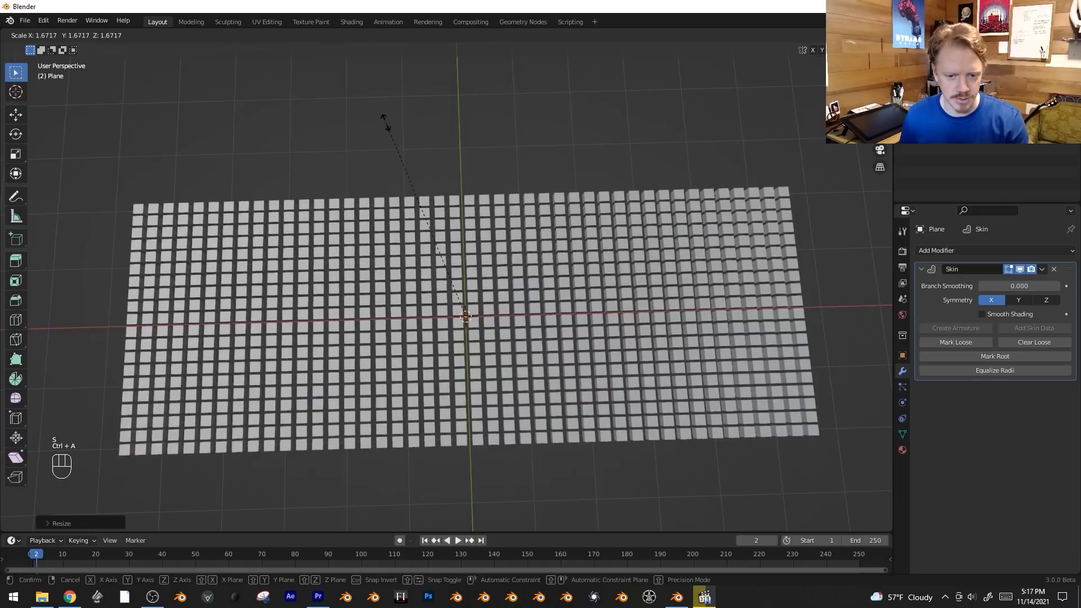
pyautogui.click(382, 116)
pyautogui.press('Tab')
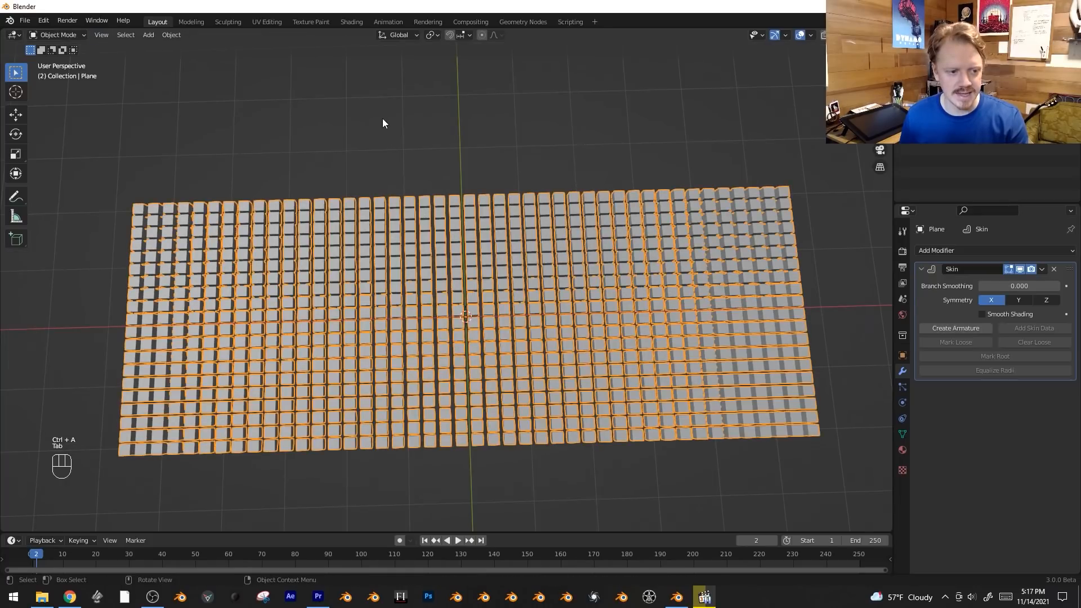
# Add a Bevel modifier with an amount of about 0.058 m and adjust the skin size so the rounded cubes nearly touch.
pyautogui.click(963, 251)
pyautogui.click(868, 295)
pyautogui.keyDown('shift'); pyautogui.moveTo(1019, 432); pyautogui.dragTo(1056, 433); pyautogui.keyUp('shift')
pyautogui.press('Tab')
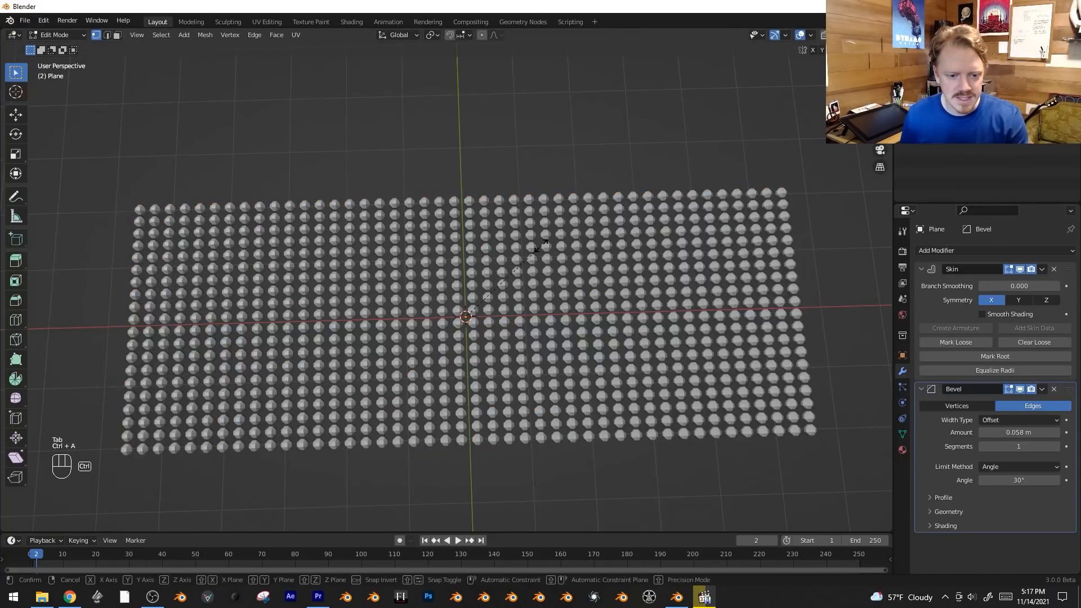
pyautogui.hotkey('ctrl', 'a')
pyautogui.click(560, 233)
pyautogui.press('Tab')
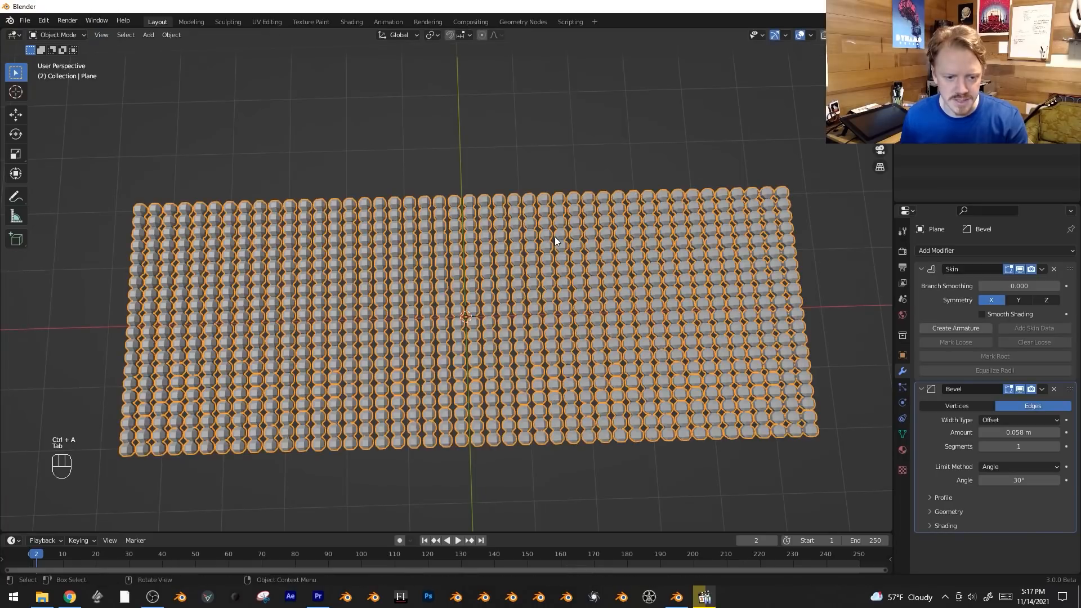
# Apply the Skin and Bevel modifiers to the sign mesh.
pyautogui.click(1042, 269)
pyautogui.click(993, 282)
pyautogui.click(1042, 269)
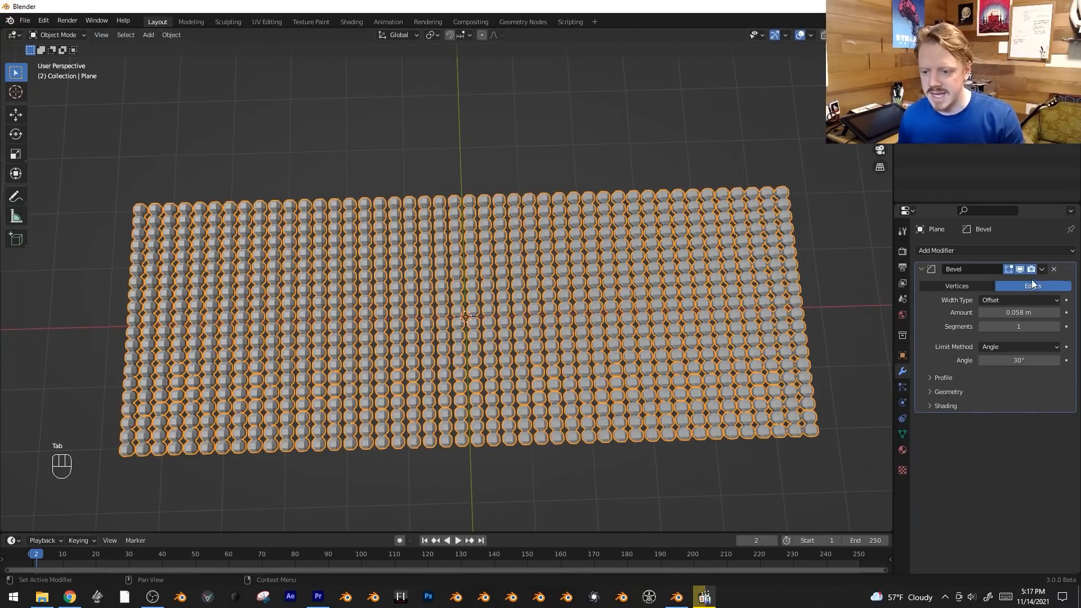
pyautogui.click(994, 281)
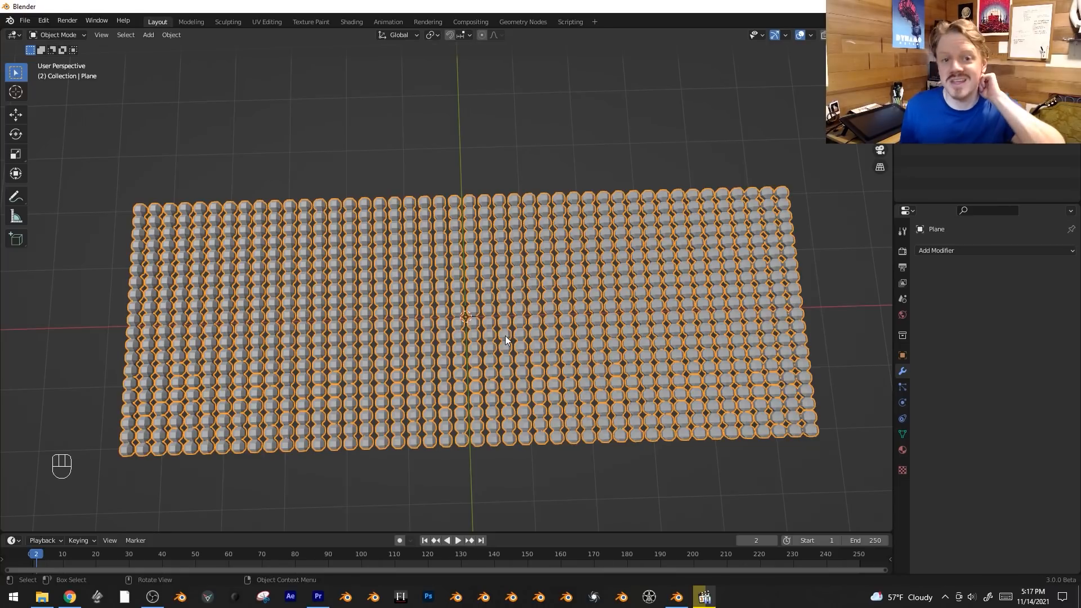
# Shade the sign's bulbs smooth and deselect everything.
pyautogui.scroll(2, 545, 286)
pyautogui.rightClick(542, 228)
pyautogui.click(542, 228)
pyautogui.hotkey('alt', 'a')
pyautogui.scroll(-2, 569, 308)
pyautogui.scroll(-1, 572, 303)
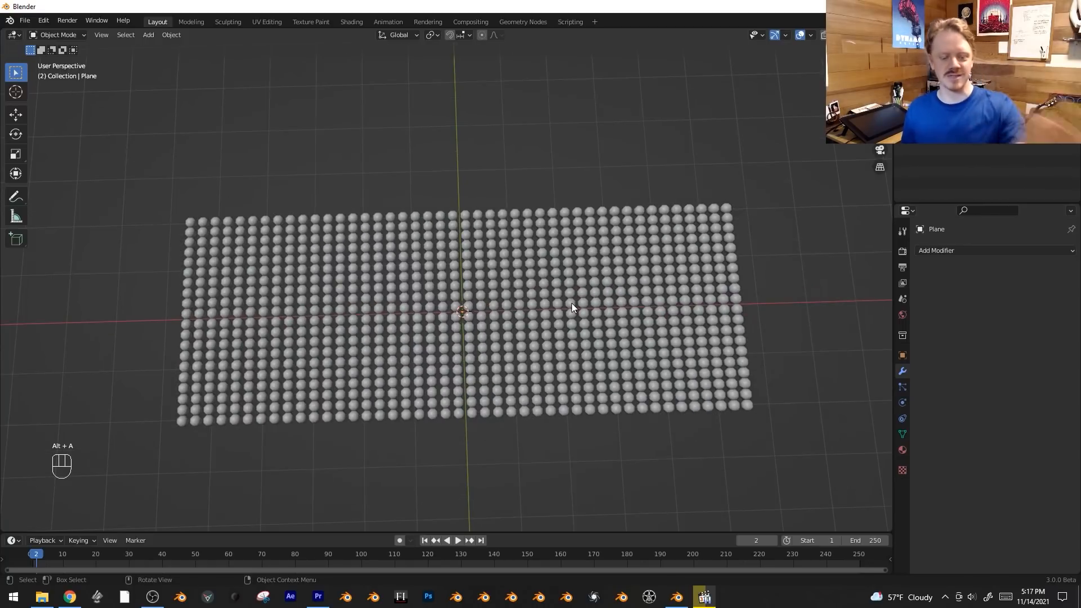
# Create a new material on the sign and name it ScrollingSignMaterial.
pyautogui.click(603, 312)
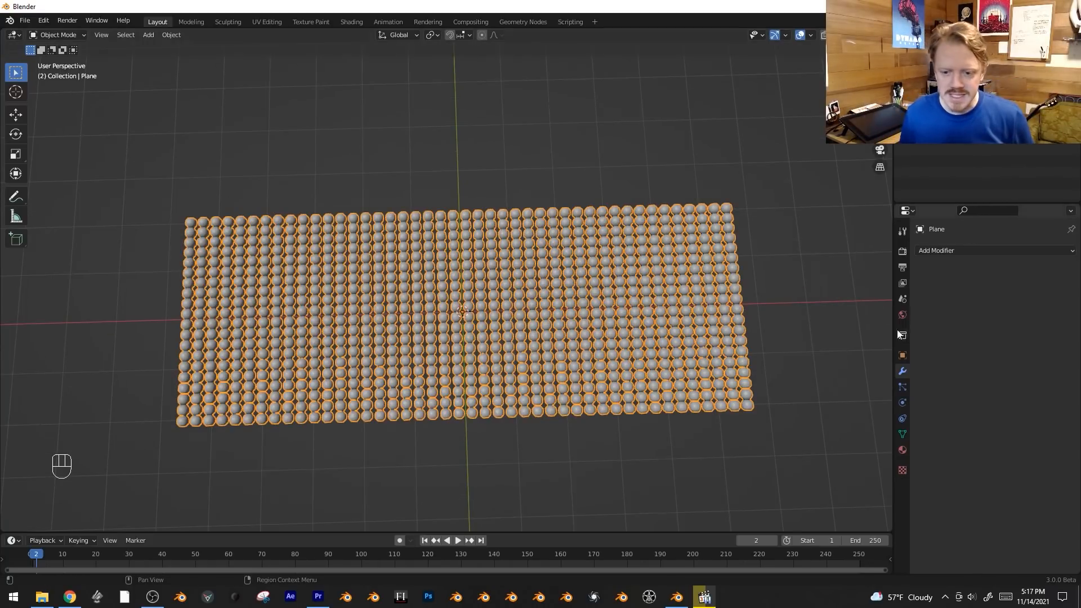
pyautogui.click(903, 450)
pyautogui.click(1009, 300)
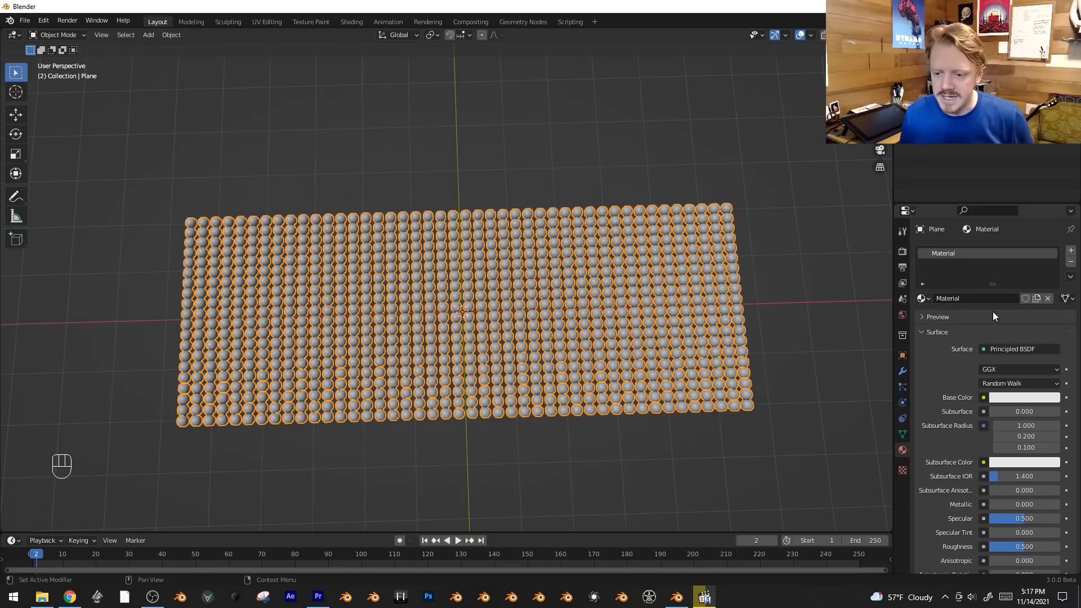
pyautogui.write('SciollingSignMat')
pyautogui.press('Return')
# Open a Shader Editor in a new area beside the 3D viewport showing the sign material's nodes.
pyautogui.moveTo(3, 34); pyautogui.dragTo(317, 56)
pyautogui.click(14, 35)
pyautogui.click(67, 139)
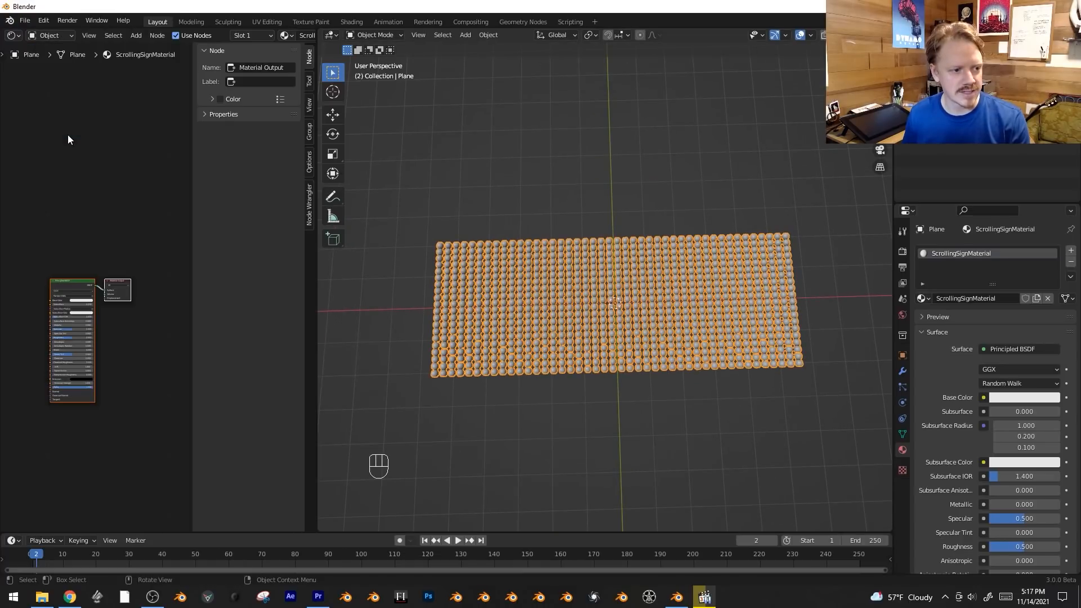
pyautogui.moveTo(189, 194); pyautogui.dragTo(288, 194)
pyautogui.scroll(4, 190, 235)
pyautogui.moveTo(183, 232); pyautogui.dragTo(232, 212, button='middle')
pyautogui.scroll(3, 200, 178)
pyautogui.hotkey('alt', 'a')
# Add Texture Coordinate, Mapping and Image Texture nodes to the Principled BSDF and move them away from it.
pyautogui.click(228, 222)
pyautogui.hotkey('ctrl', 't')
pyautogui.press('g')
pyautogui.click(194, 194)
pyautogui.moveTo(124, 367); pyautogui.dragTo(253, 386, button='middle')
pyautogui.scroll(1, 254, 386)
pyautogui.click(319, 283)
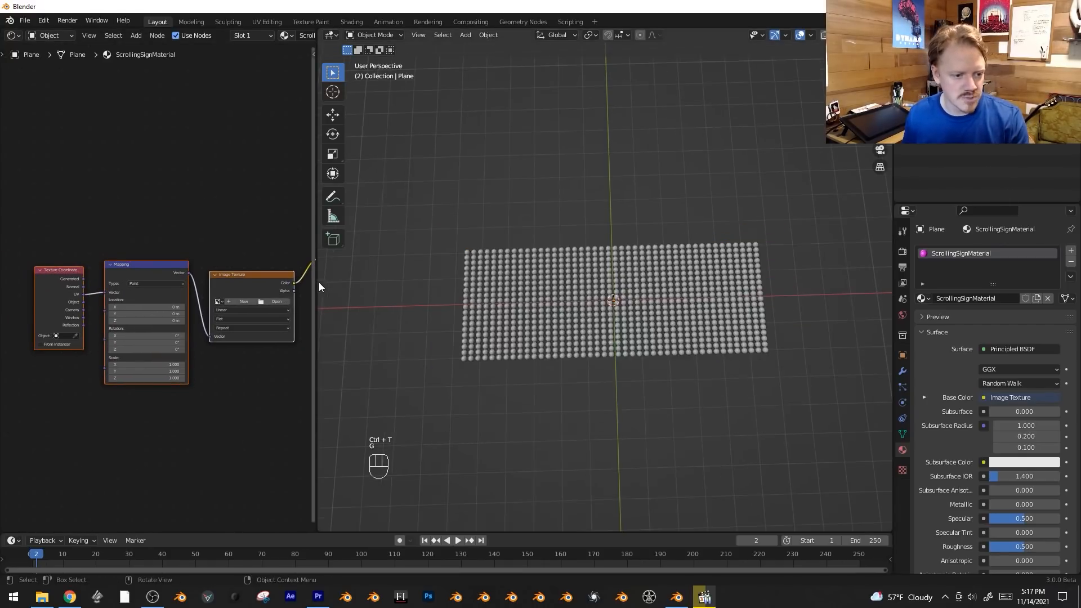
# Widen the node area and reroute the Image Texture's Color output from Base Color to Emission Strength.
pyautogui.moveTo(317, 282); pyautogui.dragTo(413, 278)
pyautogui.scroll(1, 290, 383)
pyautogui.moveTo(290, 383); pyautogui.dragTo(167, 326, button='middle')
pyautogui.moveTo(269, 227); pyautogui.dragTo(249, 333)
pyautogui.moveTo(248, 393); pyautogui.dragTo(267, 394)
pyautogui.moveTo(267, 394); pyautogui.dragTo(335, 387, button='middle')
# Load SCROLLINGWEORSD.png from disk into the Image Texture node.
pyautogui.press('b')
pyautogui.press('g')
pyautogui.click(235, 329)
pyautogui.click(226, 350)
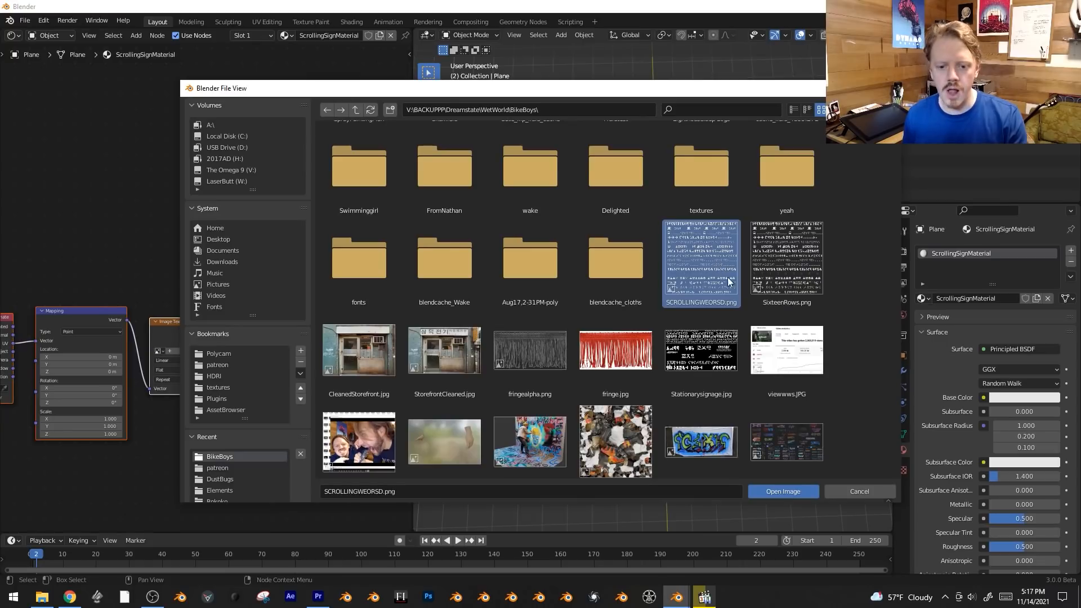
pyautogui.click(783, 492)
# Switch the 3D viewport to Rendered shading.
pyautogui.scroll(2, 651, 299)
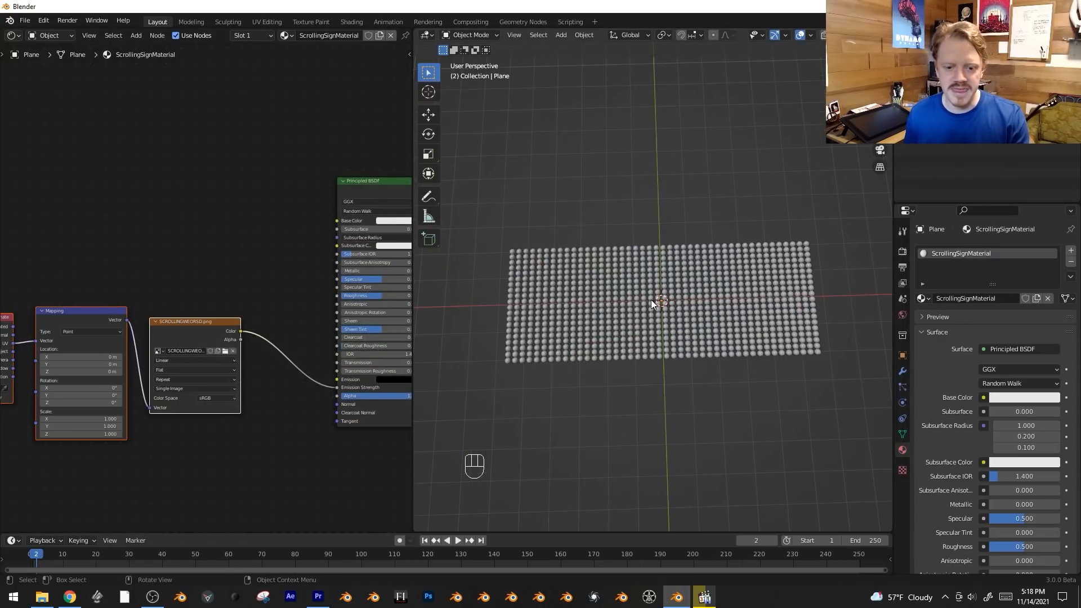
pyautogui.scroll(2, 651, 300)
pyautogui.press('z')
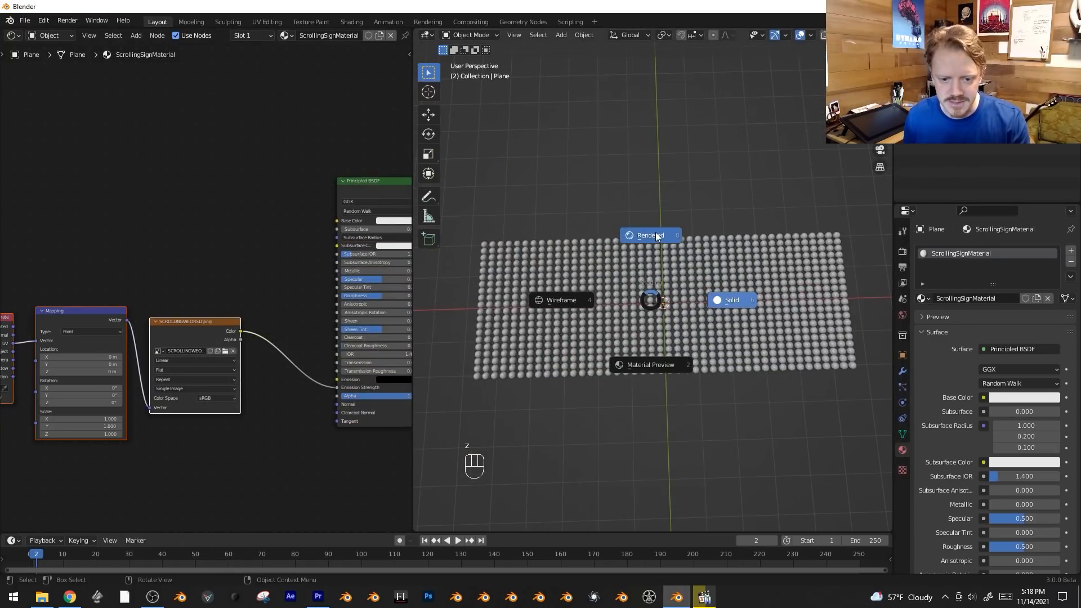
pyautogui.click(656, 234)
# Set the Principled BSDF's emission color to warm yellow with hue 0.122, saturation 0.767 and value 1.000.
pyautogui.moveTo(351, 464); pyautogui.dragTo(257, 451, button='middle')
pyautogui.scroll(2, 280, 454)
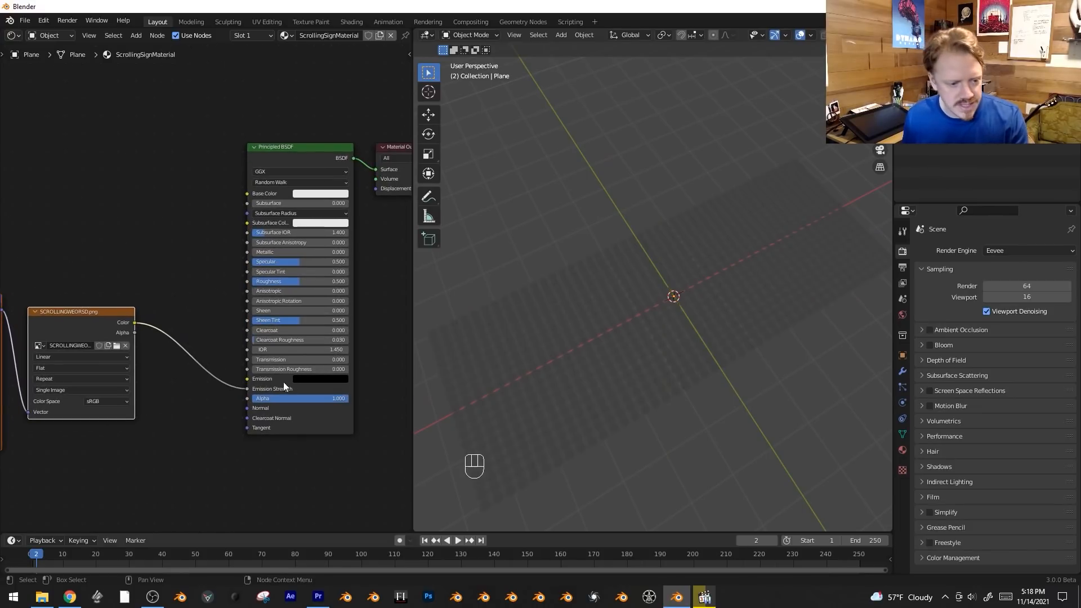
pyautogui.click(328, 380)
pyautogui.moveTo(369, 312); pyautogui.dragTo(369, 252)
pyautogui.moveTo(325, 293); pyautogui.dragTo(319, 295)
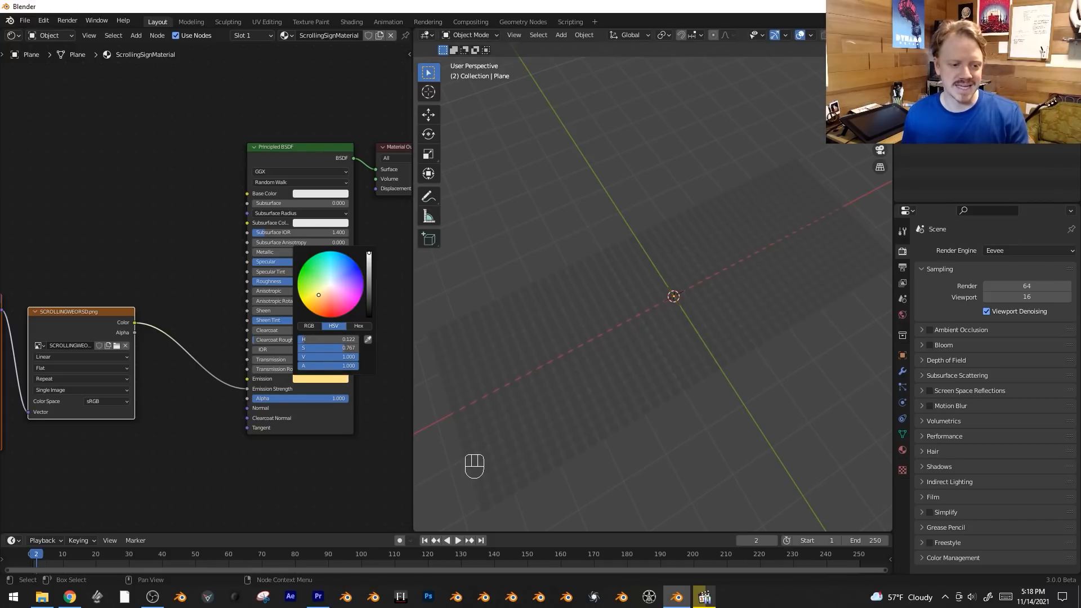
# Put the sign in Edit Mode in top view and show SCROLLINGWEORSD.png in a new UV Editor above the shader nodes.
pyautogui.scroll(-1, 202, 282)
pyautogui.press('Tab')
pyautogui.press('KP_7')
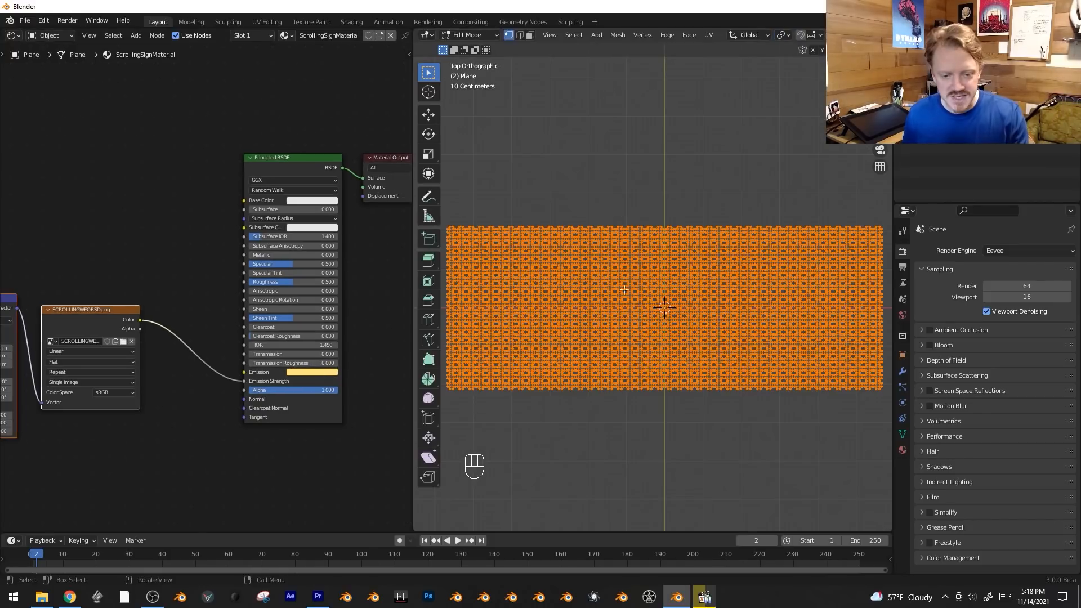
pyautogui.press('Tab')
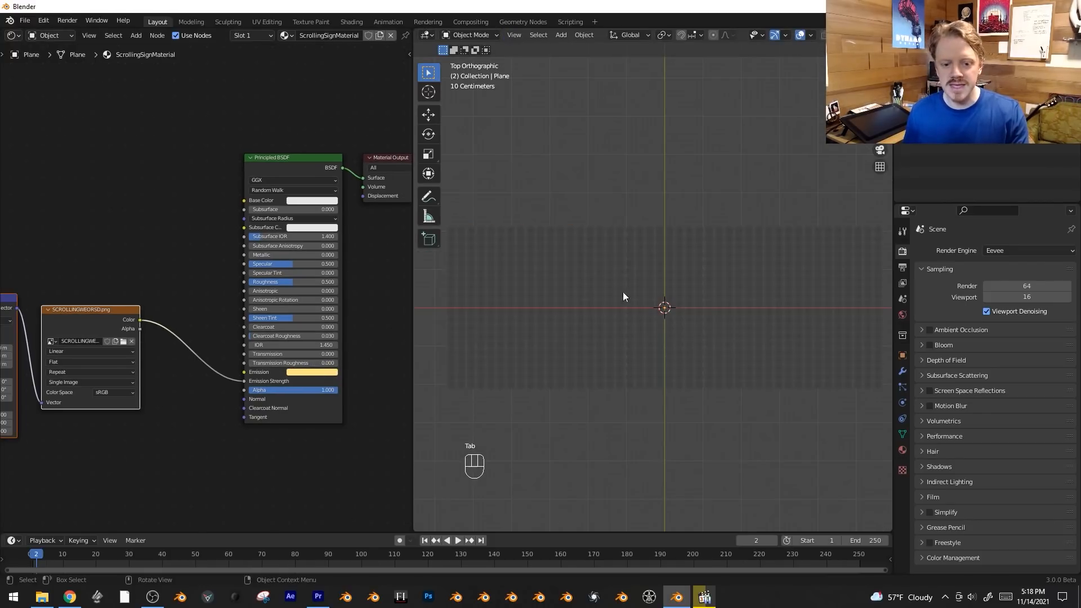
pyautogui.press('Tab')
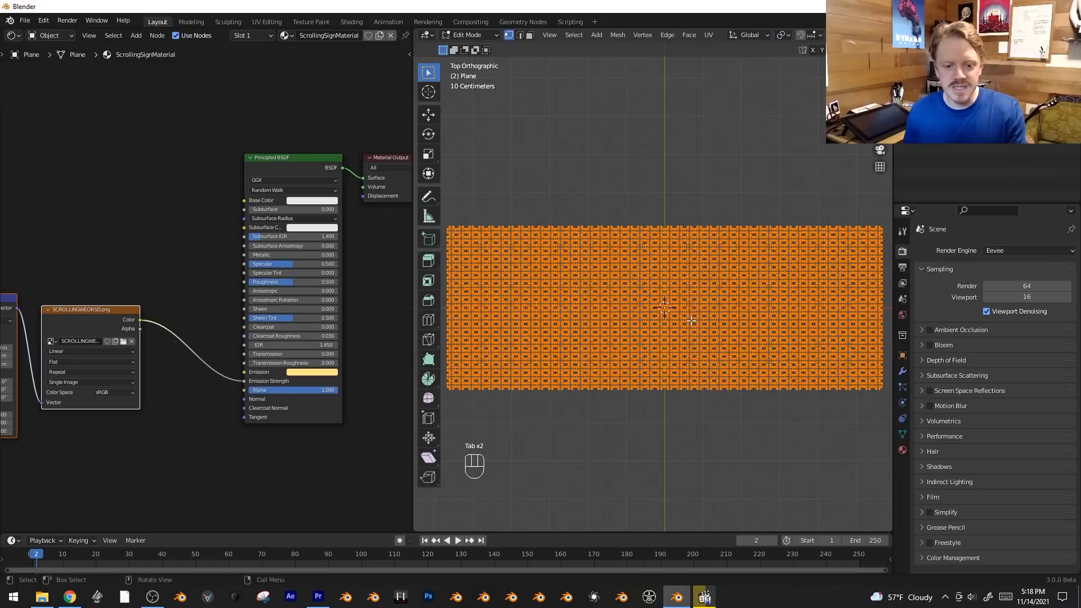
pyautogui.moveTo(3, 31); pyautogui.dragTo(17, 251)
pyautogui.click(12, 35)
pyautogui.click(42, 89)
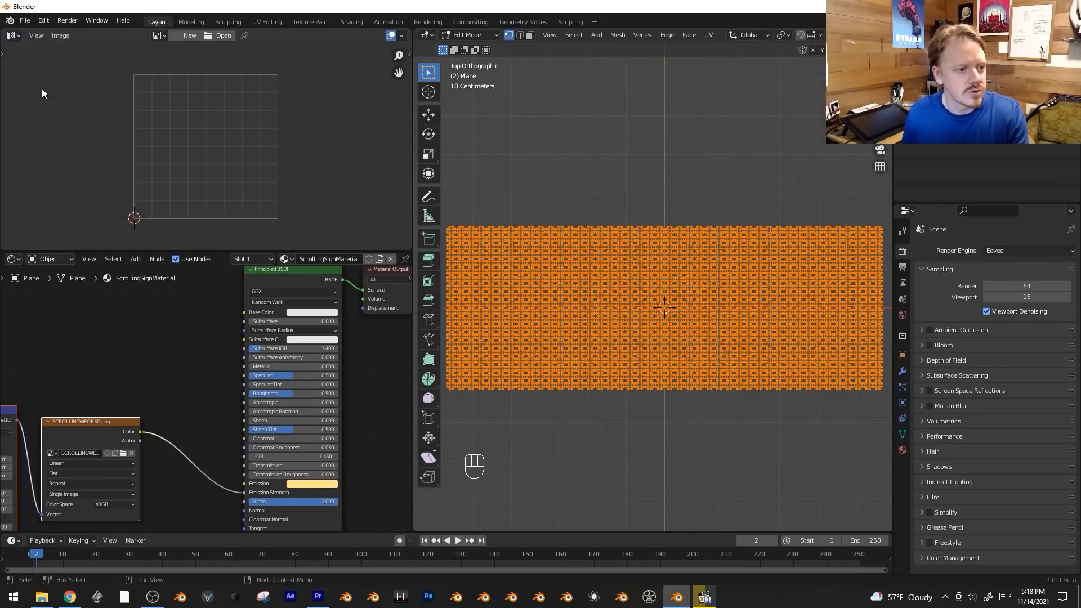
pyautogui.click(158, 35)
pyautogui.click(191, 65)
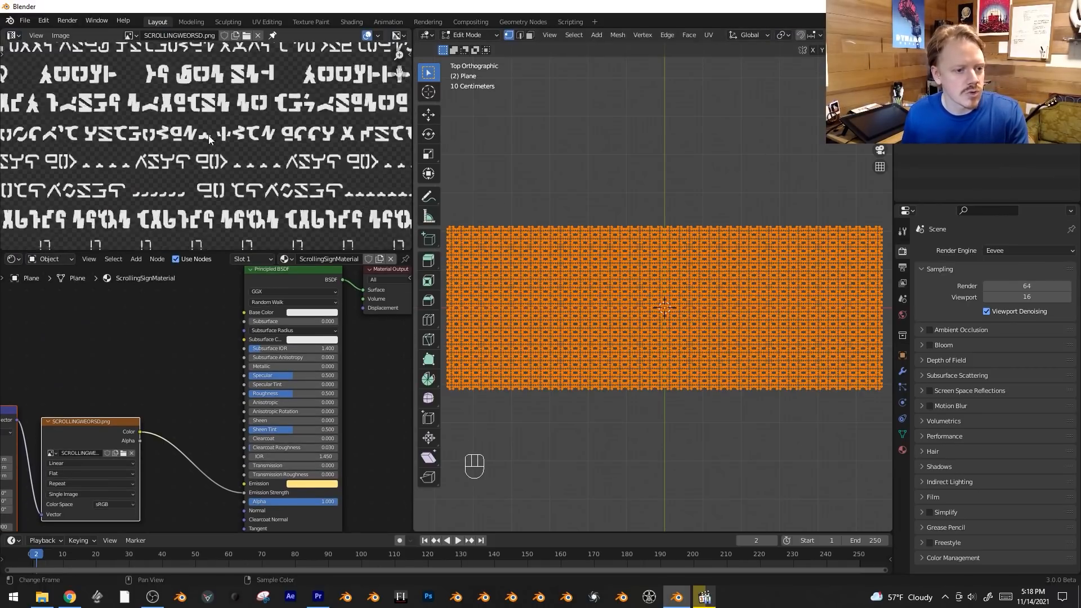
pyautogui.press('Home')
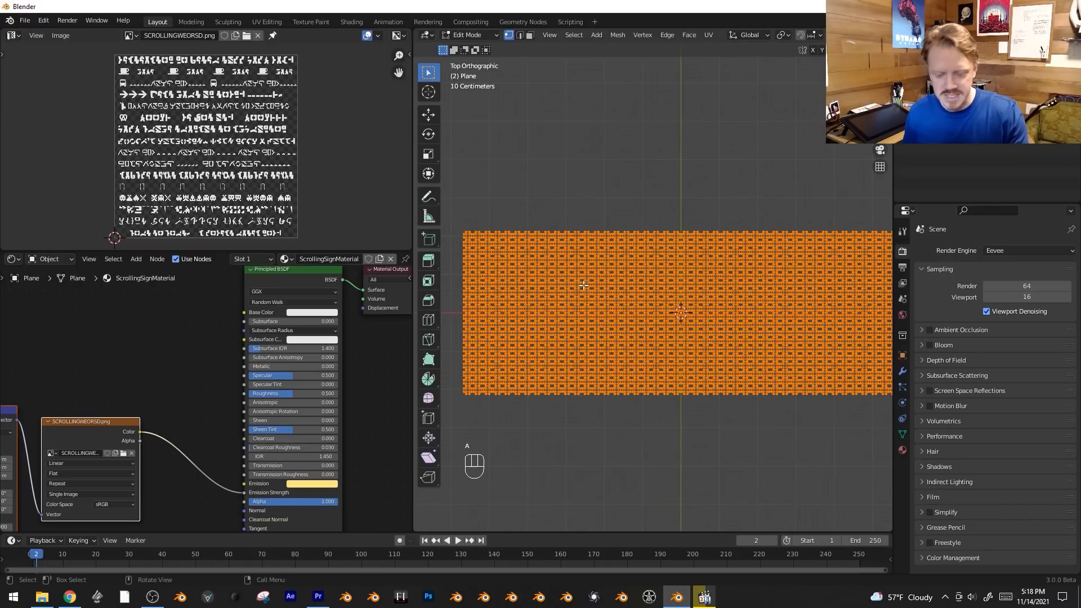
# Project the sign's UVs from the top view, hide the viewport overlays and position the UV layout over the text sheet.
pyautogui.press('u')
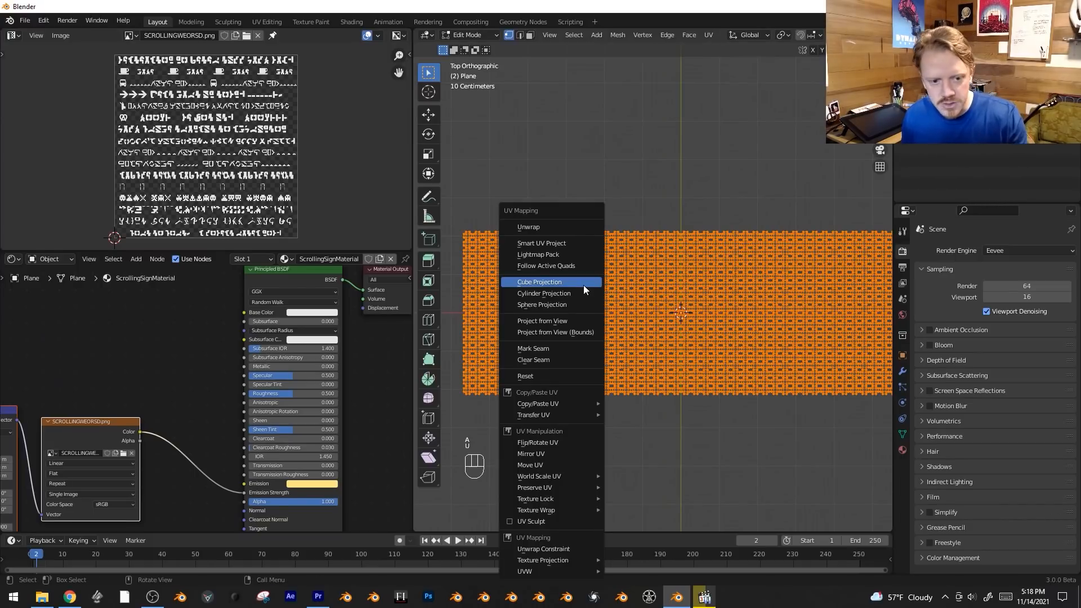
pyautogui.click(575, 323)
pyautogui.scroll(2, 280, 157)
pyautogui.press('a')
pyautogui.press('g')
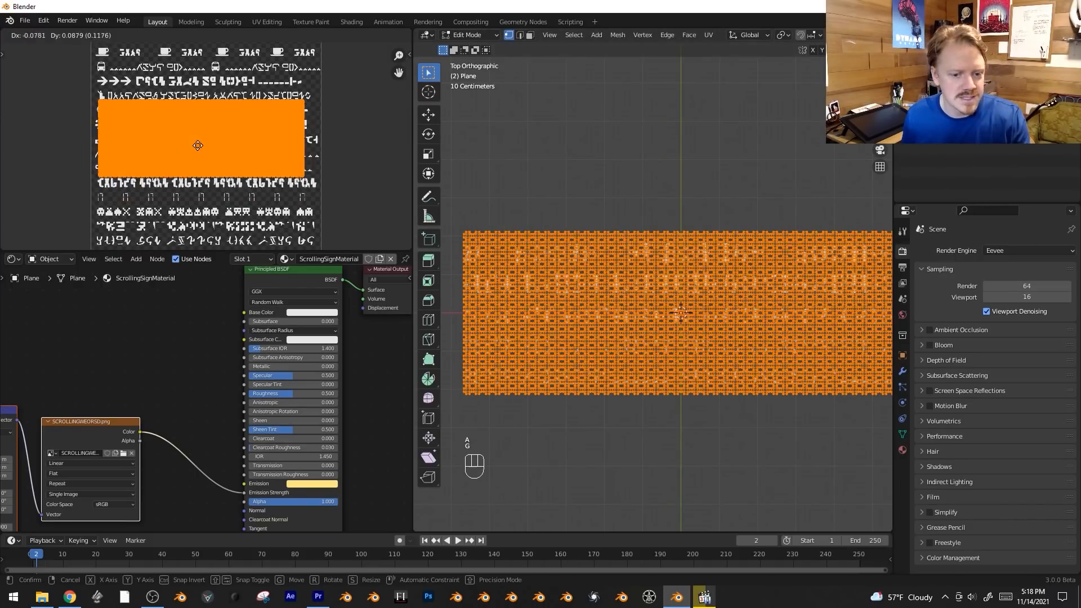
pyautogui.hotkey('shift', 'alt', 'z')
pyautogui.click(192, 152)
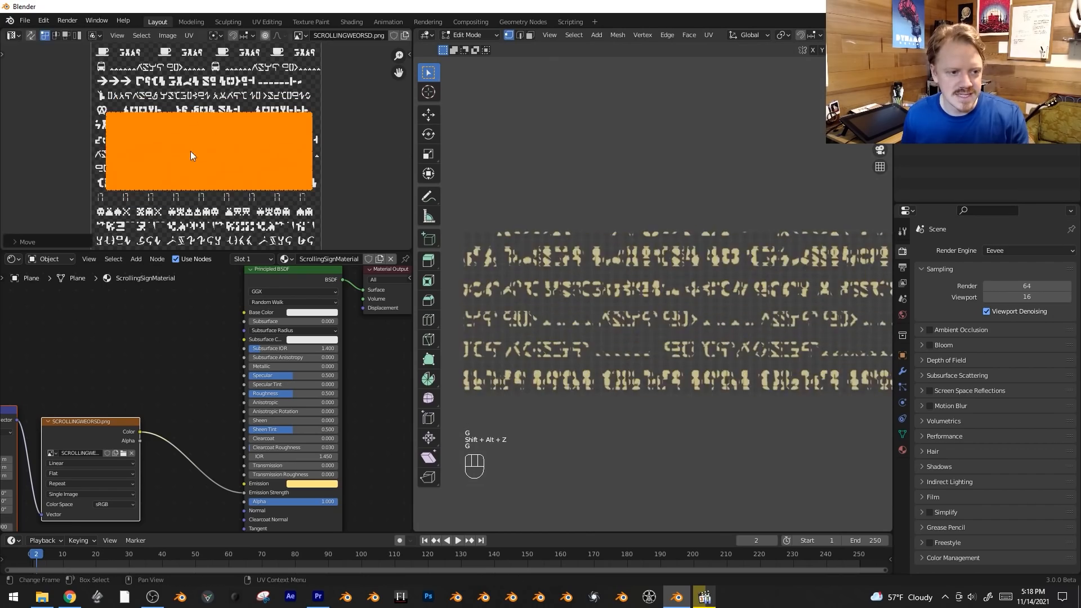
# Scale the sign's UVs down to about one text line and move them onto a row of bold glyphs.
pyautogui.press('s')
pyautogui.rightClick(303, 183)
pyautogui.press('s')
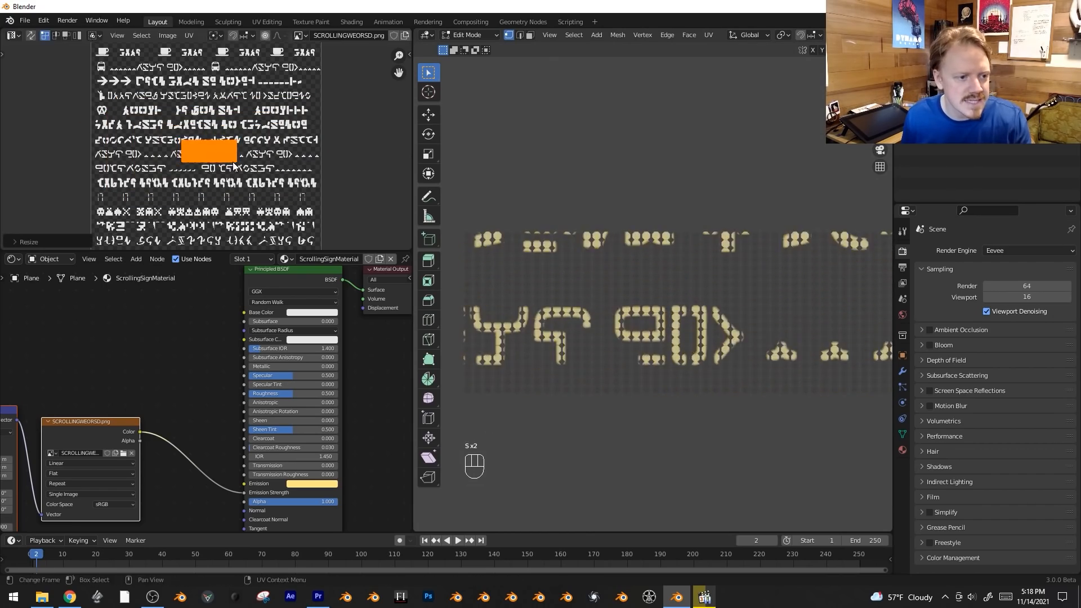
pyautogui.click(234, 160)
pyautogui.press('g')
pyautogui.click(209, 131)
pyautogui.moveTo(248, 142); pyautogui.dragTo(344, 191, button='middle')
pyautogui.scroll(2, 344, 190)
pyautogui.press('s')
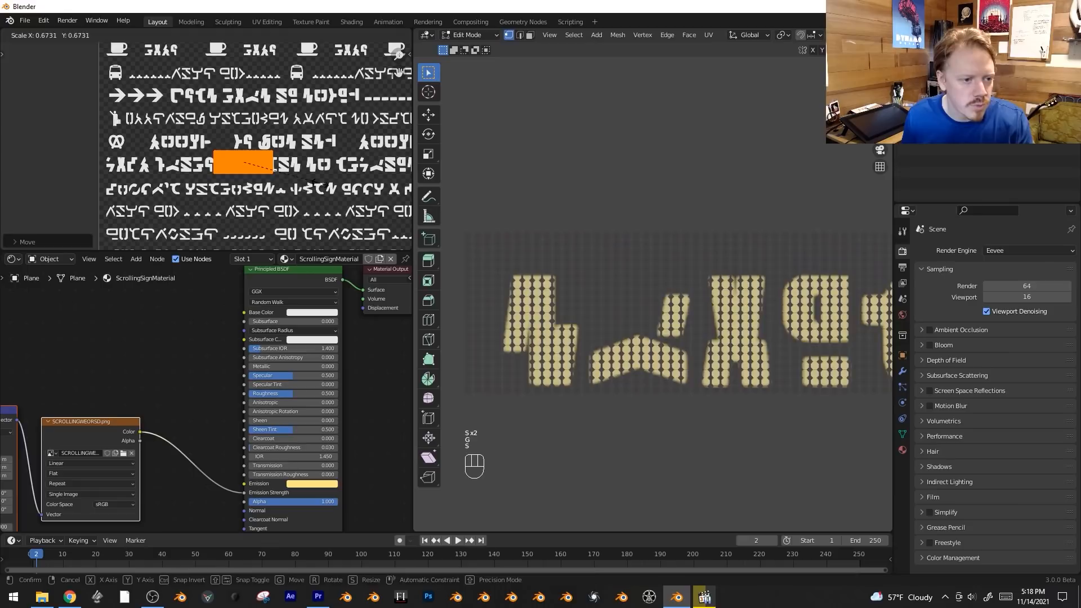
pyautogui.click(312, 183)
pyautogui.press('g')
pyautogui.click(294, 186)
pyautogui.press('s')
pyautogui.press('x')
pyautogui.rightClick(308, 189)
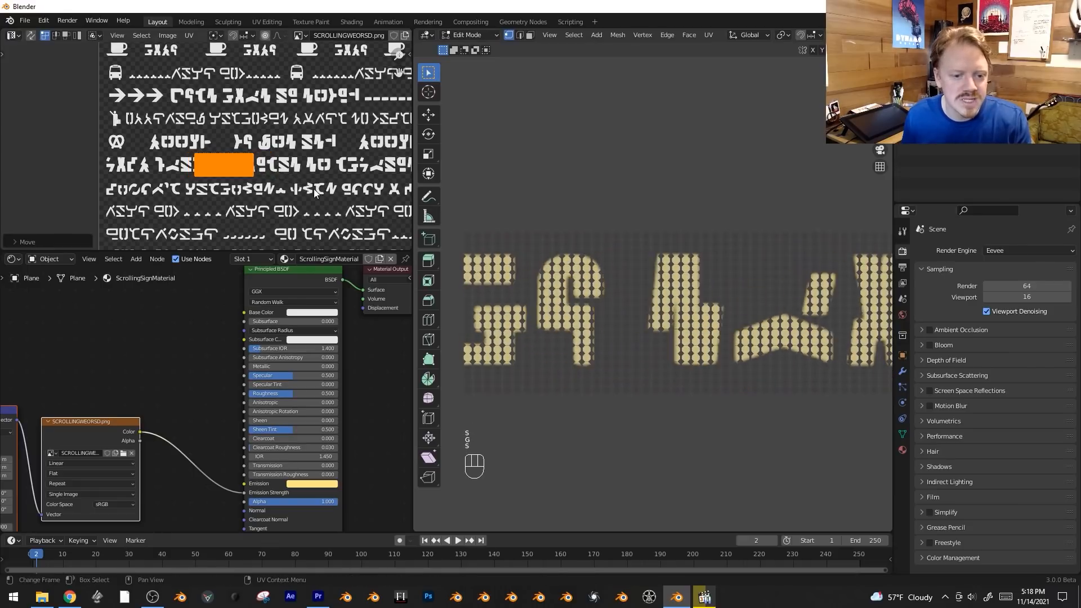
# Examine up close how the bulb UVs overlap the glyph edges and how partially lit bulbs look on the sign.
pyautogui.scroll(2, 307, 189)
pyautogui.scroll(3, 557, 264)
pyautogui.scroll(2, 557, 263)
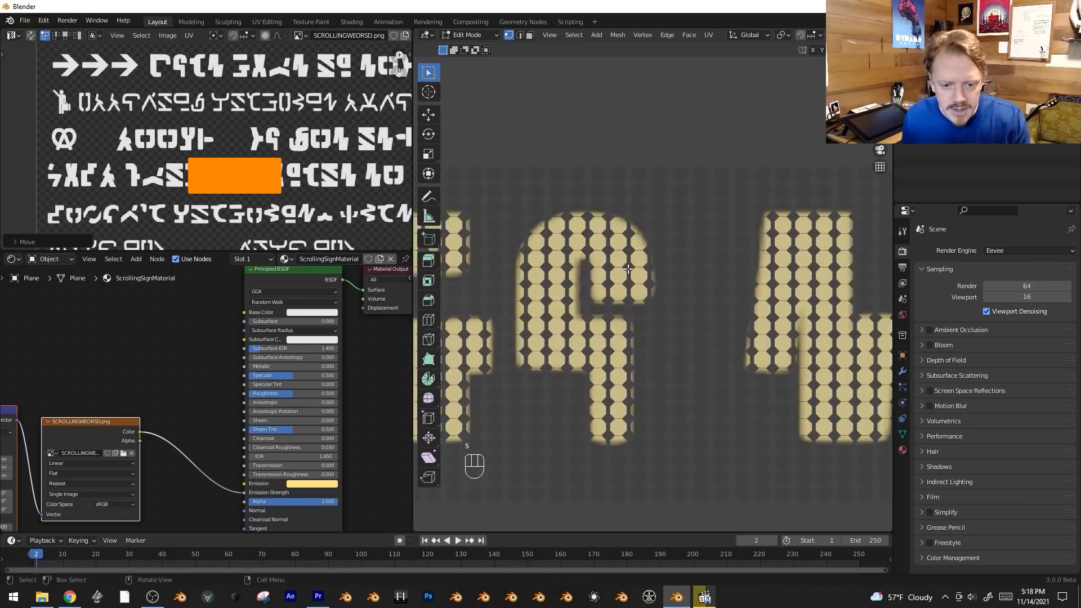
pyautogui.scroll(3, 199, 172)
pyautogui.keyDown('shift'); pyautogui.moveTo(181, 188); pyautogui.dragTo(163, 148, button='middle'); pyautogui.keyUp('shift')
pyautogui.scroll(2, 161, 160)
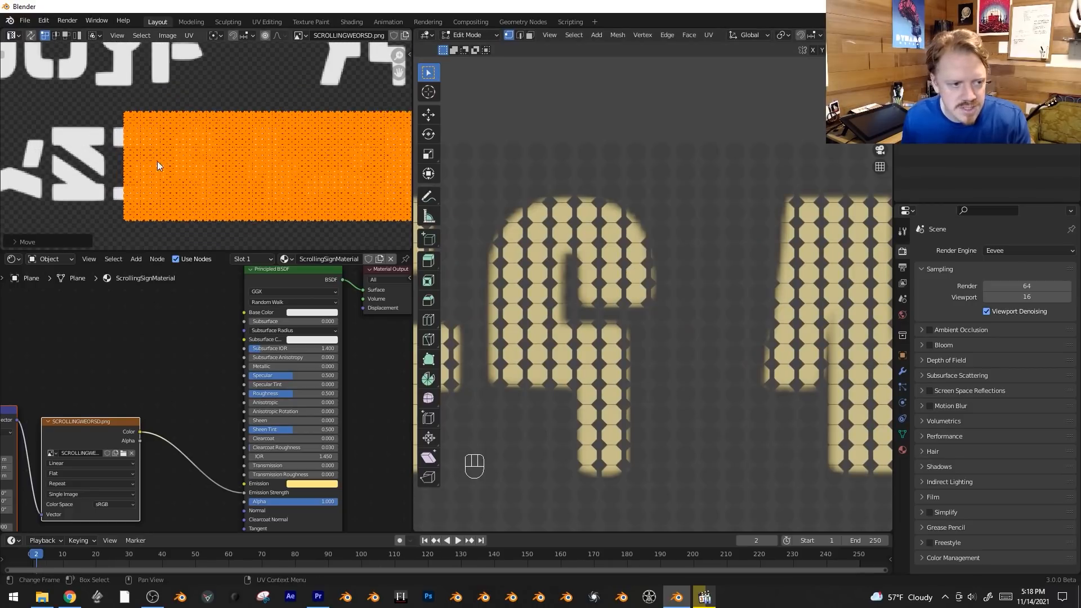
pyautogui.scroll(5, 161, 160)
pyautogui.keyDown('shift'); pyautogui.moveTo(153, 98); pyautogui.dragTo(191, 132, button='middle'); pyautogui.keyUp('shift')
pyautogui.scroll(3, 189, 131)
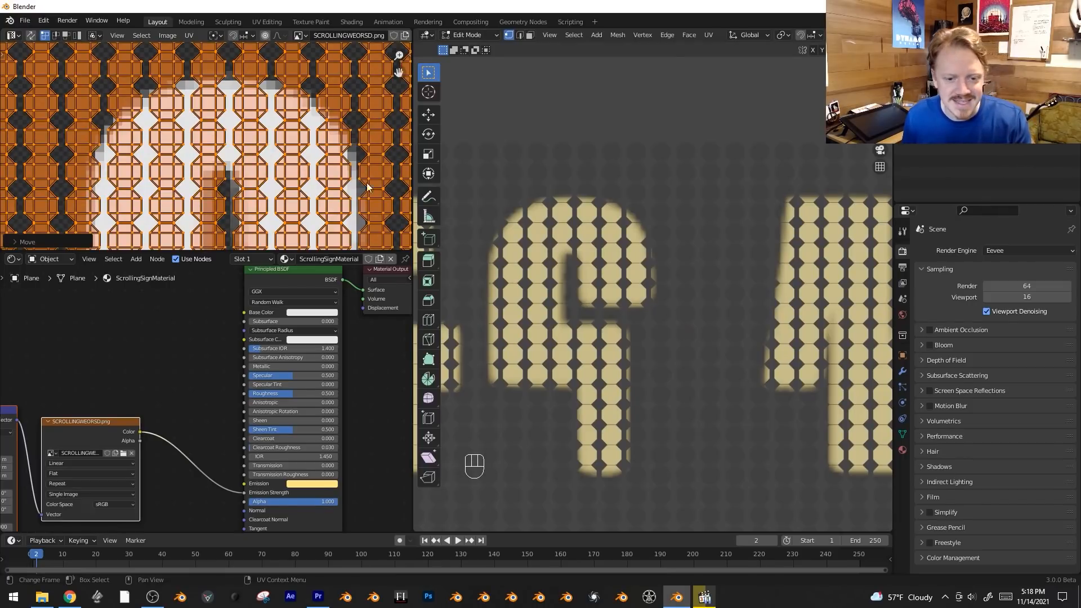
pyautogui.scroll(-2, 636, 219)
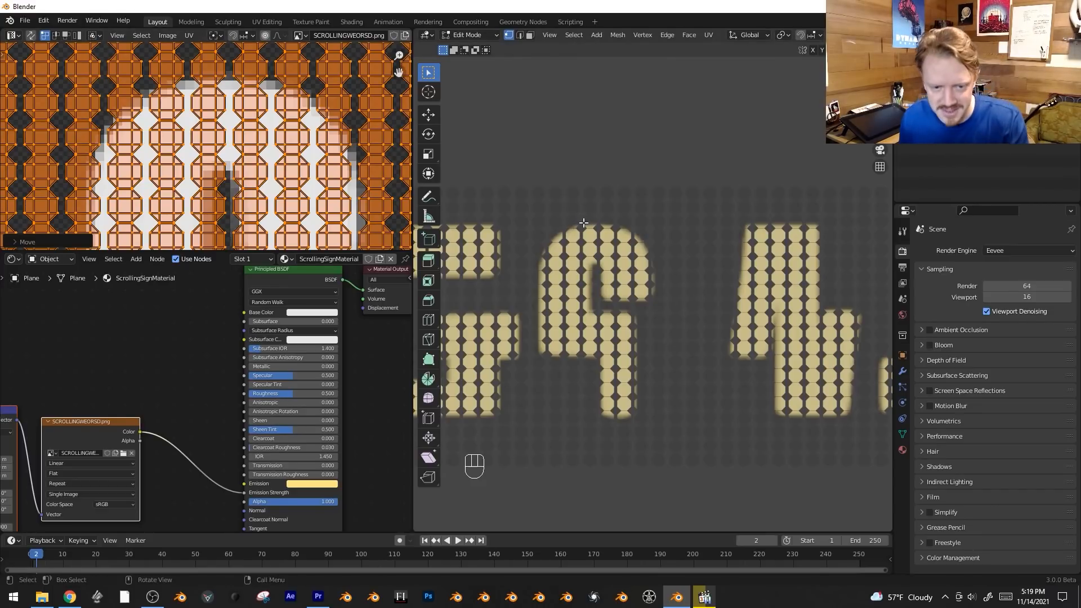
# Set the UV pivot to Individual Origins and shrink each bulb's UV island to a tiny point in place.
pyautogui.click(217, 39)
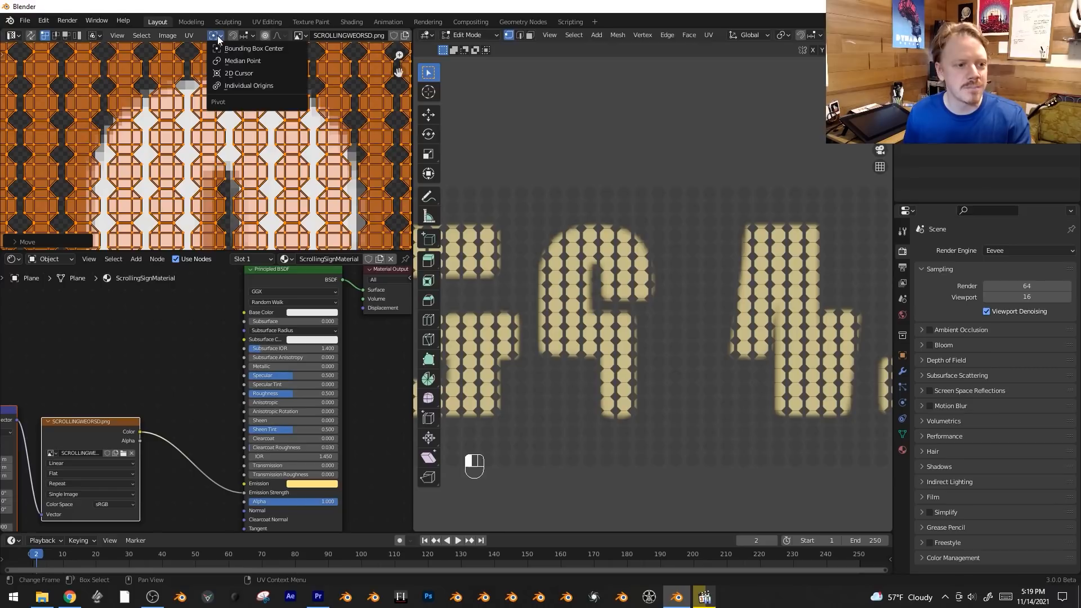
pyautogui.click(214, 88)
pyautogui.press('s')
pyautogui.press('s')
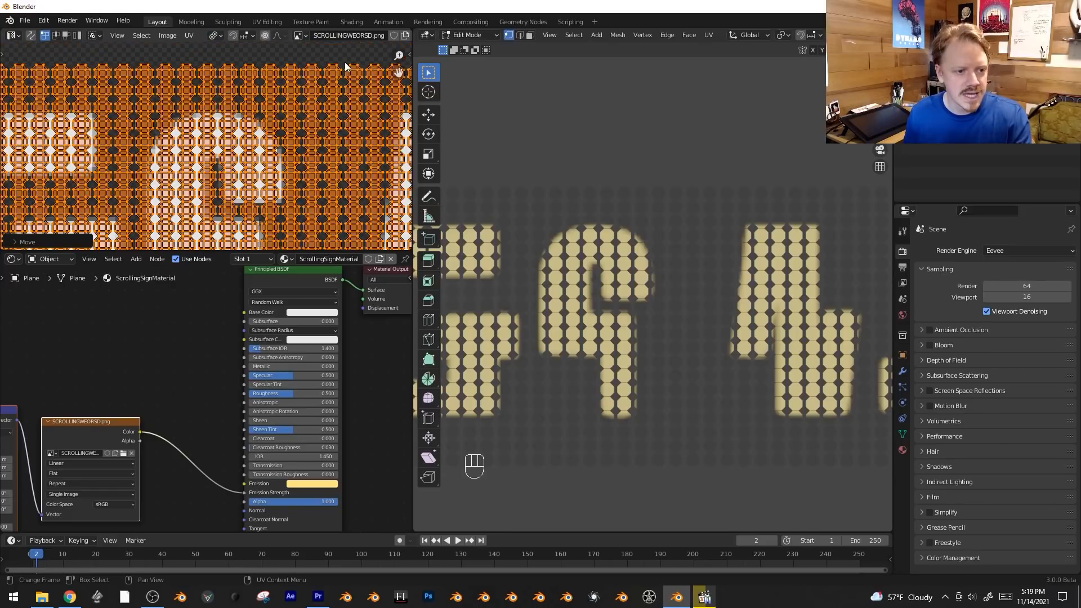
pyautogui.press('s')
pyautogui.press('s')
pyautogui.press('s')
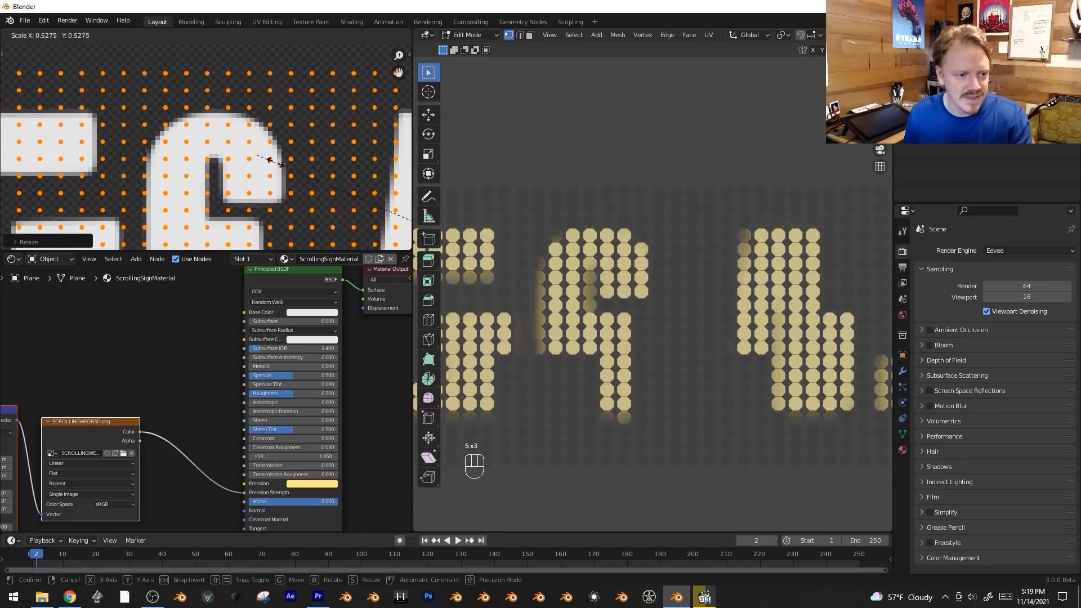
pyautogui.click(318, 170)
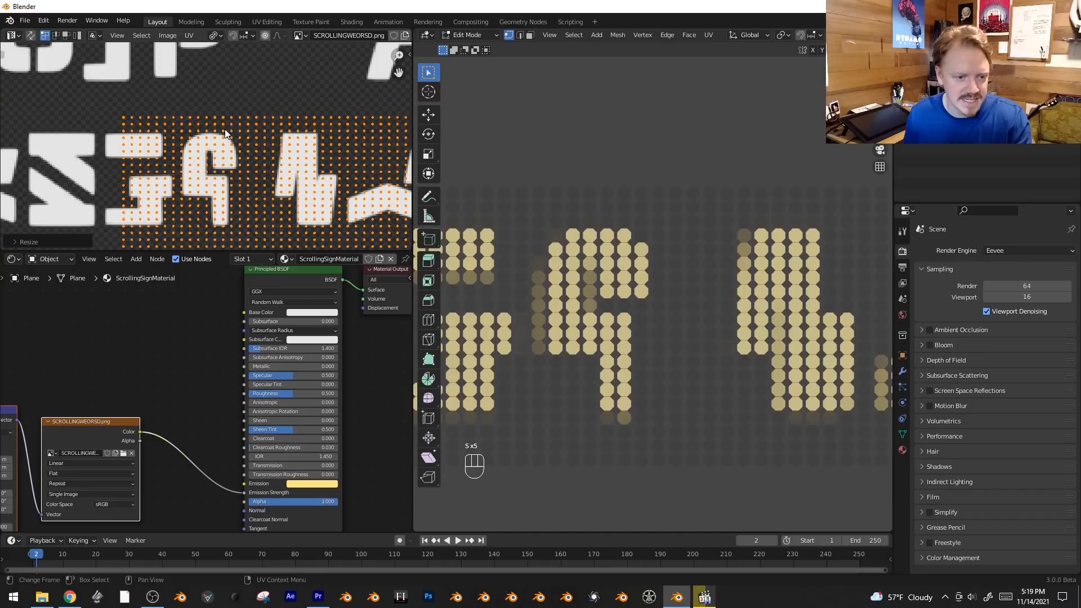
# Inspect the lit bulbs in Object Mode and compare their brightness pattern with the glyph shapes in the image.
pyautogui.press('Tab')
pyautogui.scroll(2, 703, 286)
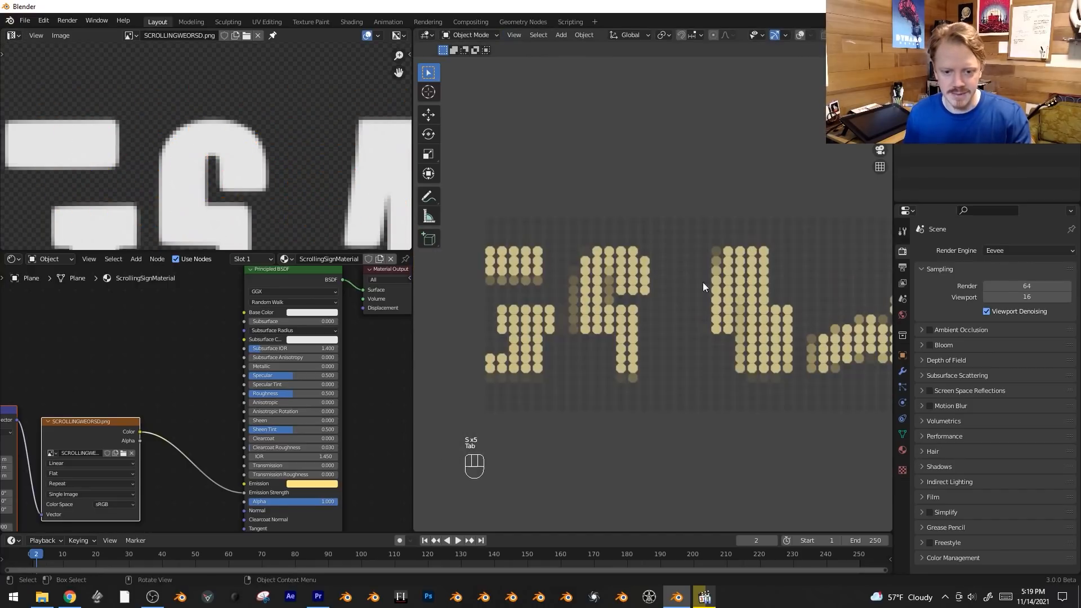
pyautogui.scroll(1, 569, 325)
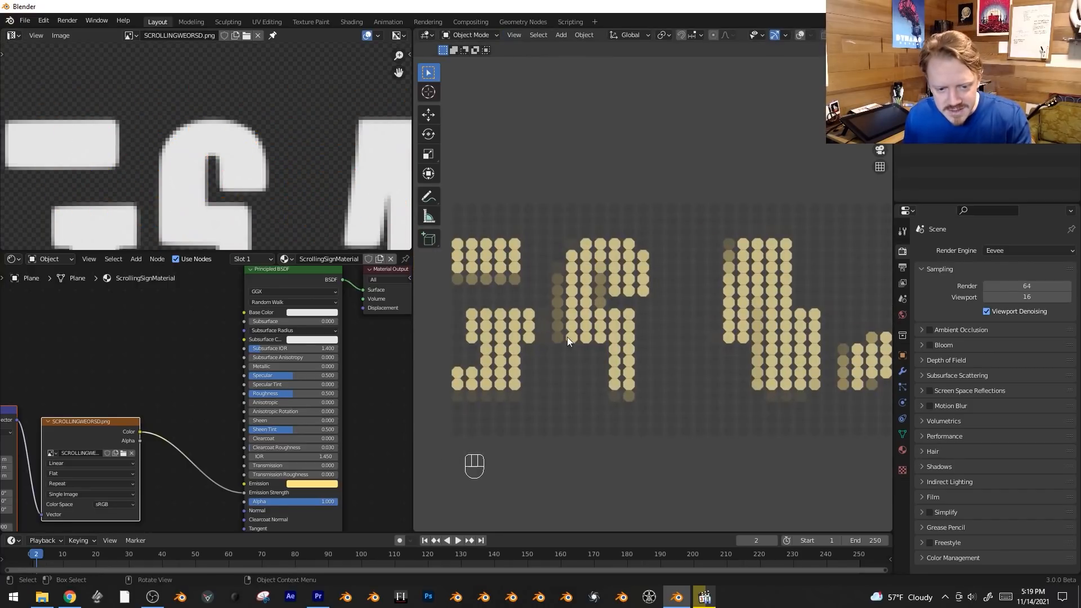
pyautogui.scroll(-4, 262, 155)
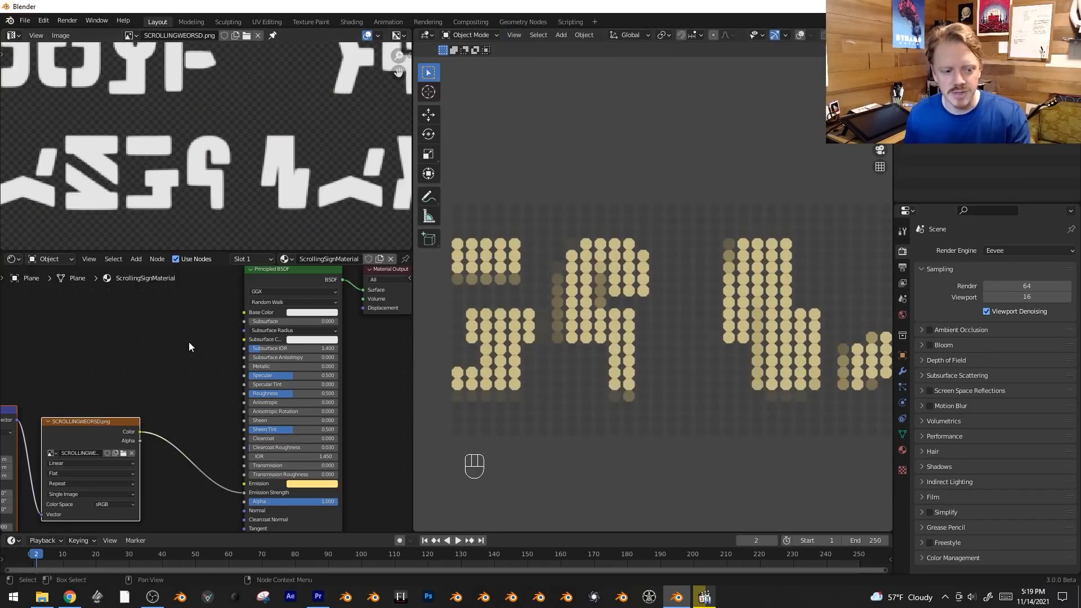
pyautogui.scroll(-3, 188, 343)
pyautogui.press('Tab')
pyautogui.moveTo(235, 154); pyautogui.dragTo(229, 154, button='middle')
pyautogui.press('Tab')
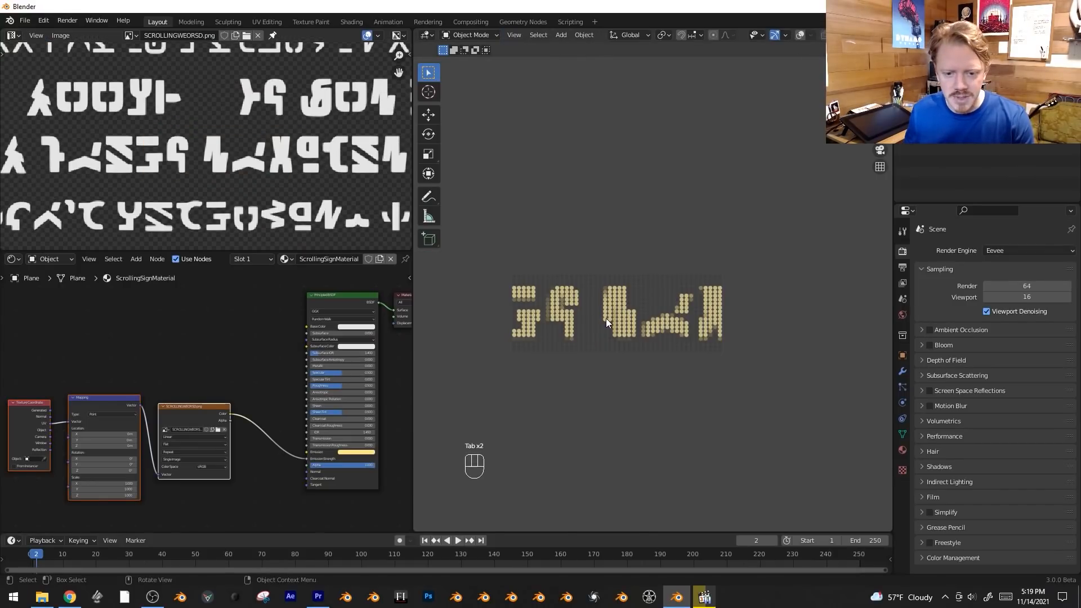
# Show the overlays again, duplicate the whole bulb grid along X and align the copy end to end to double the sign's length.
pyautogui.hotkey('shift', 'alt', 'z')
pyautogui.press('Tab')
pyautogui.press('a')
pyautogui.scroll(1, 530, 347)
pyautogui.hotkey('shift', 'd')
pyautogui.press('x')
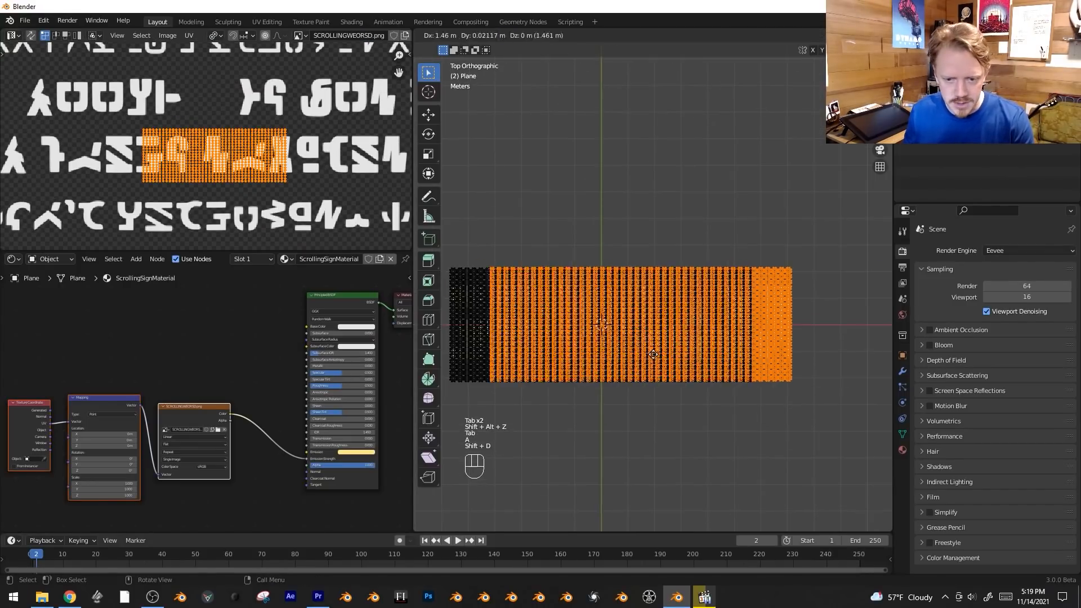
pyautogui.click(795, 348)
pyautogui.keyDown('shift'); pyautogui.moveTo(785, 358); pyautogui.dragTo(687, 354, button='middle'); pyautogui.keyUp('shift')
pyautogui.scroll(4, 688, 356)
pyautogui.press('g')
pyautogui.press('x')
pyautogui.click(659, 363)
pyautogui.scroll(-10, 656, 357)
# Reproject the UVs of the whole lengthened sign from the top view and move the layout over the text lines.
pyautogui.press('a')
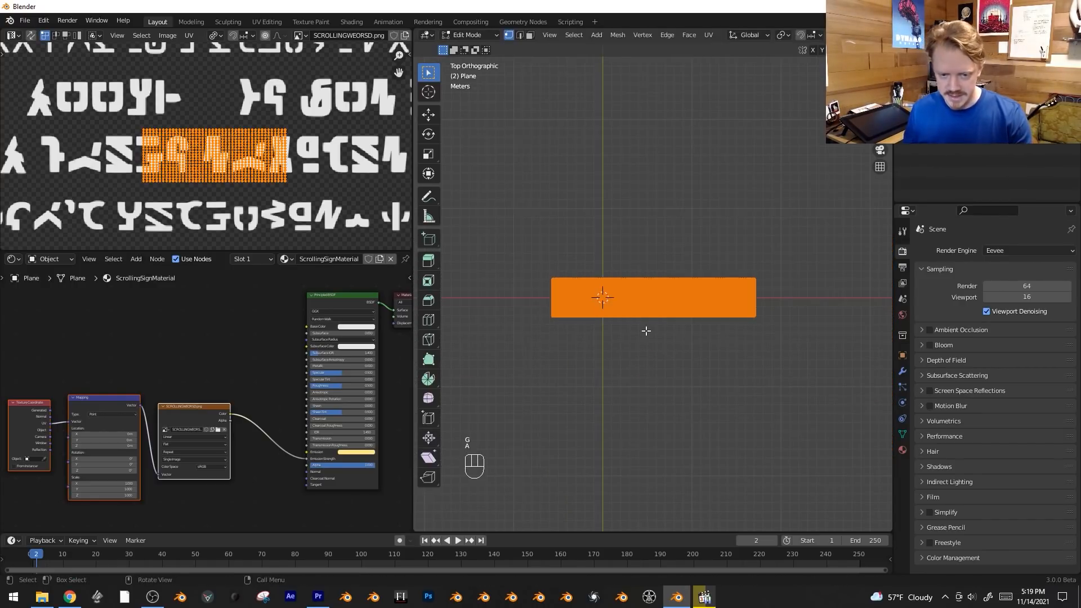
pyautogui.press('u')
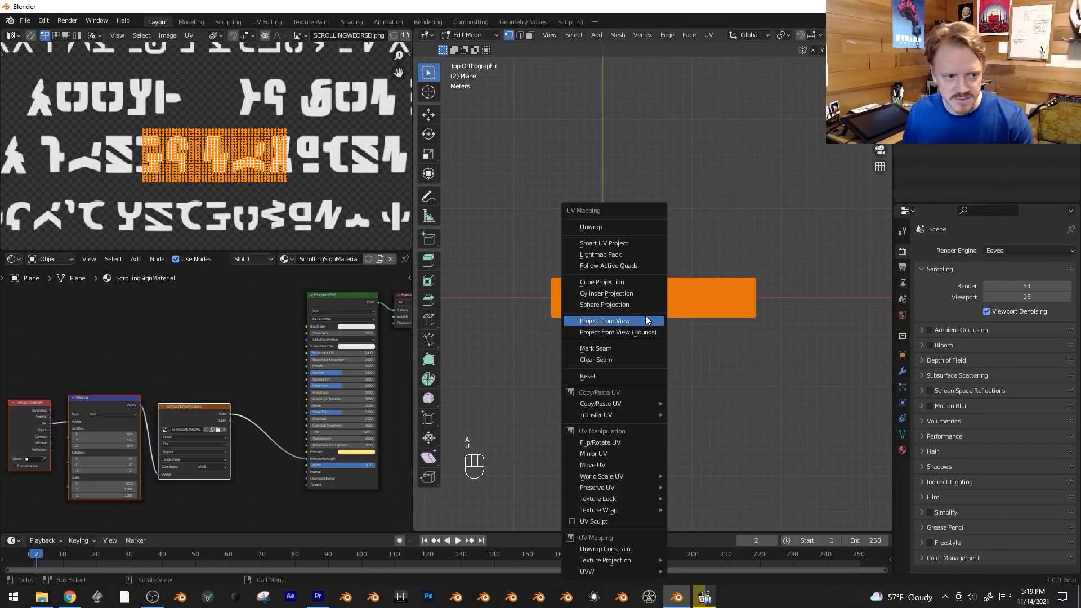
pyautogui.click(605, 321)
pyautogui.scroll(-2, 169, 141)
pyautogui.press('g')
pyautogui.click(146, 129)
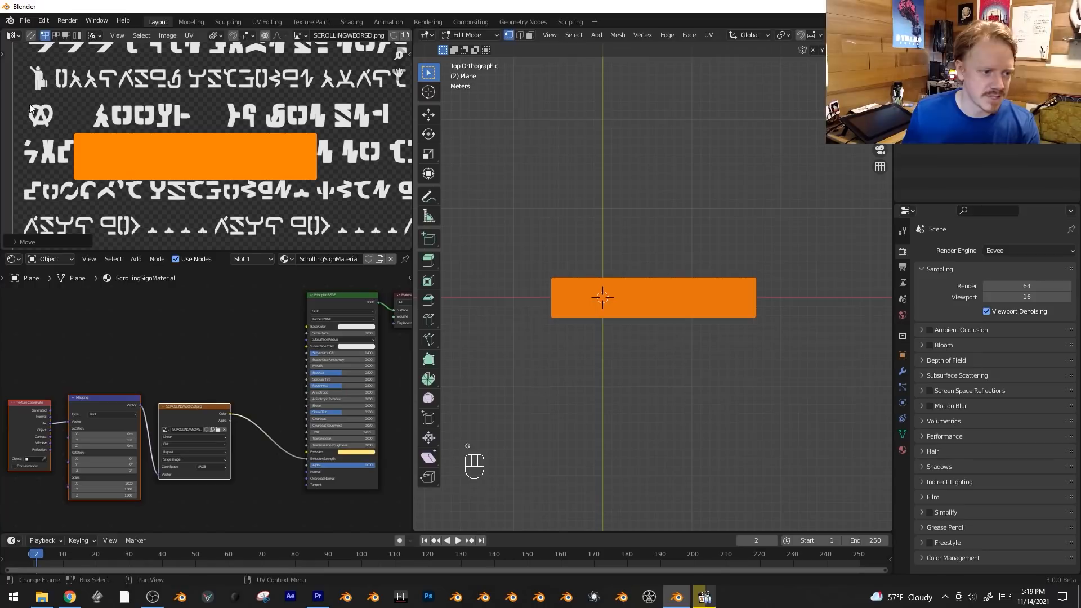
# Set the UV pivot to Median Point, scale the sign's UVs to fit one text line and align them on it.
pyautogui.press('s')
pyautogui.rightClick(141, 121)
pyautogui.click(213, 38)
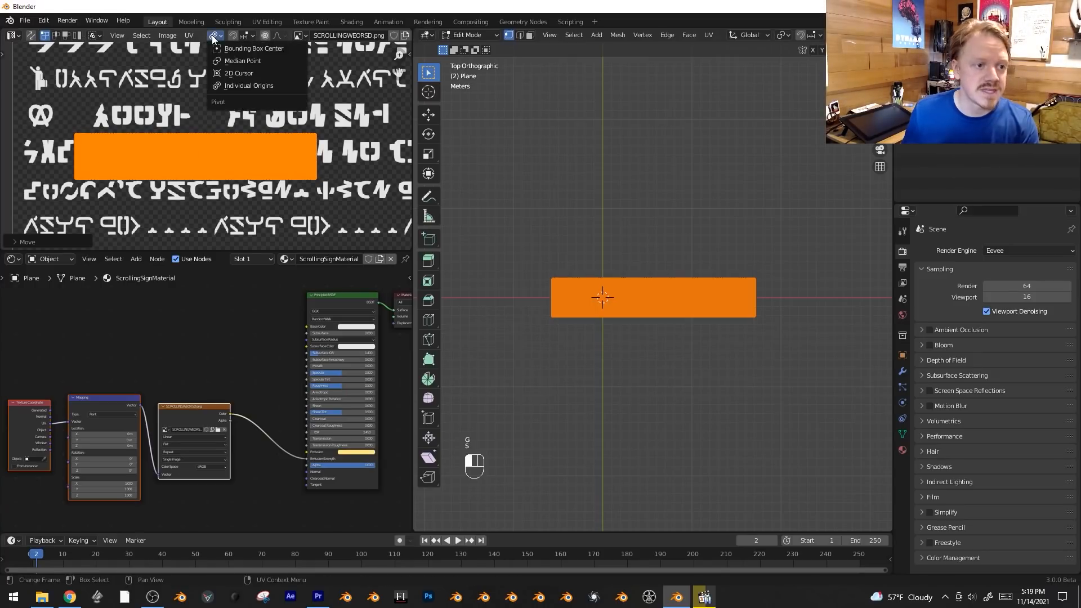
pyautogui.click(229, 61)
pyautogui.press('s')
pyautogui.click(307, 90)
pyautogui.press('g')
pyautogui.click(296, 92)
pyautogui.press('g')
pyautogui.click(296, 92)
pyautogui.press('s')
pyautogui.click(291, 94)
pyautogui.press('Tab')
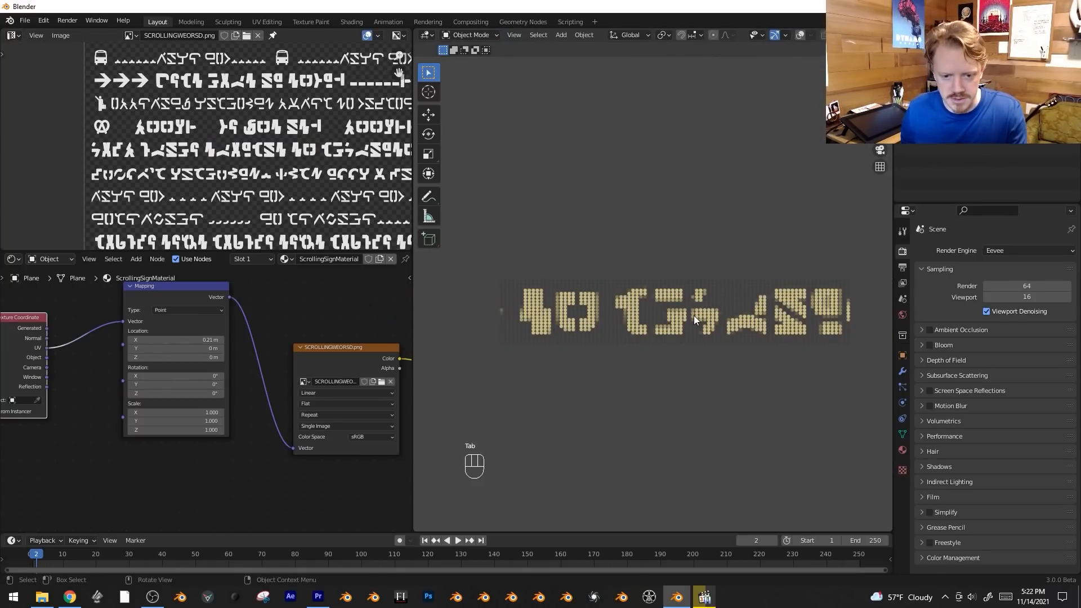
# Fine-tune the UV scale in Edit Mode and slide the UVs along X across the text line, returning to Object Mode.
pyautogui.press('Tab')
pyautogui.press('s')
pyautogui.click(335, 193)
pyautogui.press('g')
pyautogui.press('x')
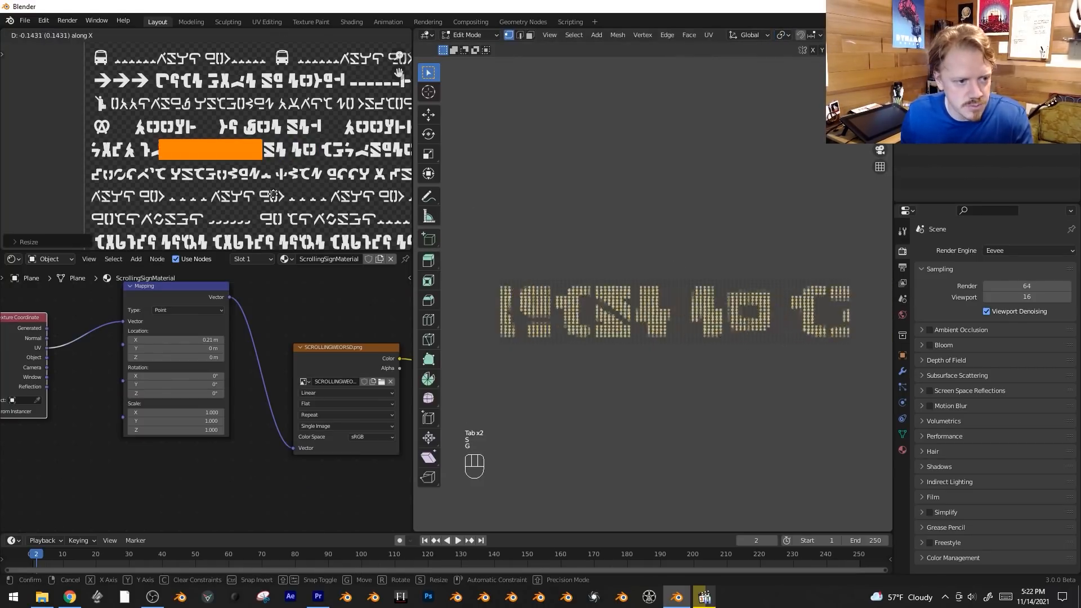
pyautogui.click(318, 196)
pyautogui.press('g')
pyautogui.press('x')
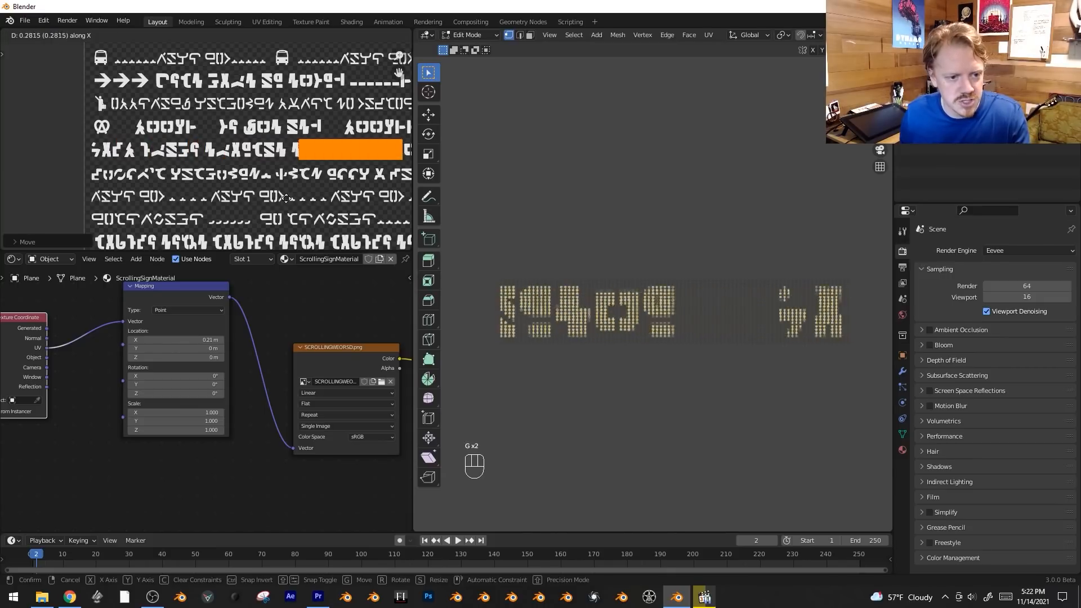
pyautogui.click(242, 198)
pyautogui.press('g')
pyautogui.press('x')
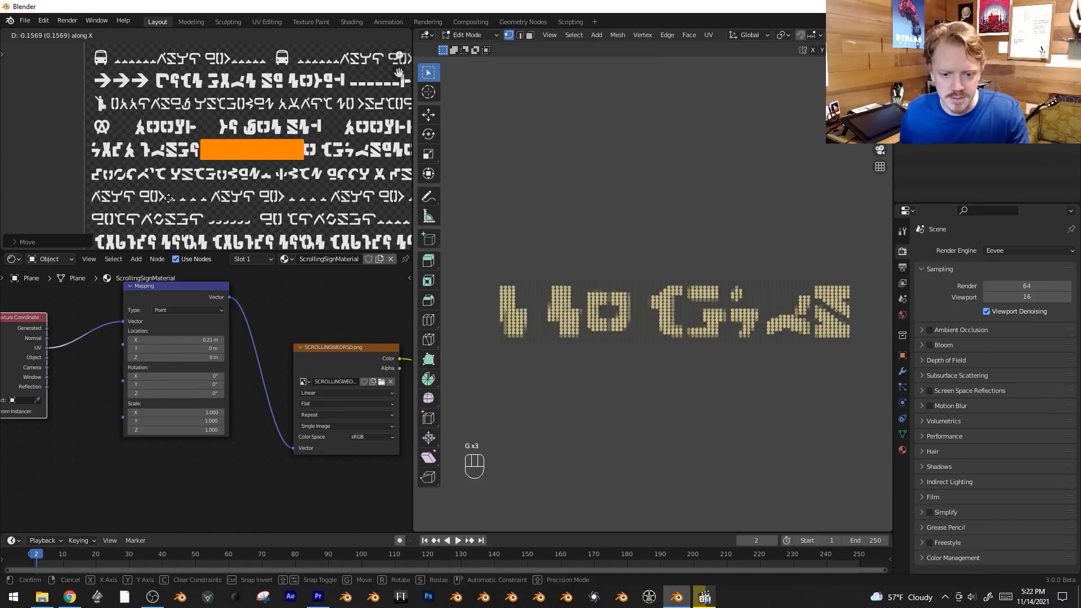
pyautogui.click(284, 129)
pyautogui.press('Tab')
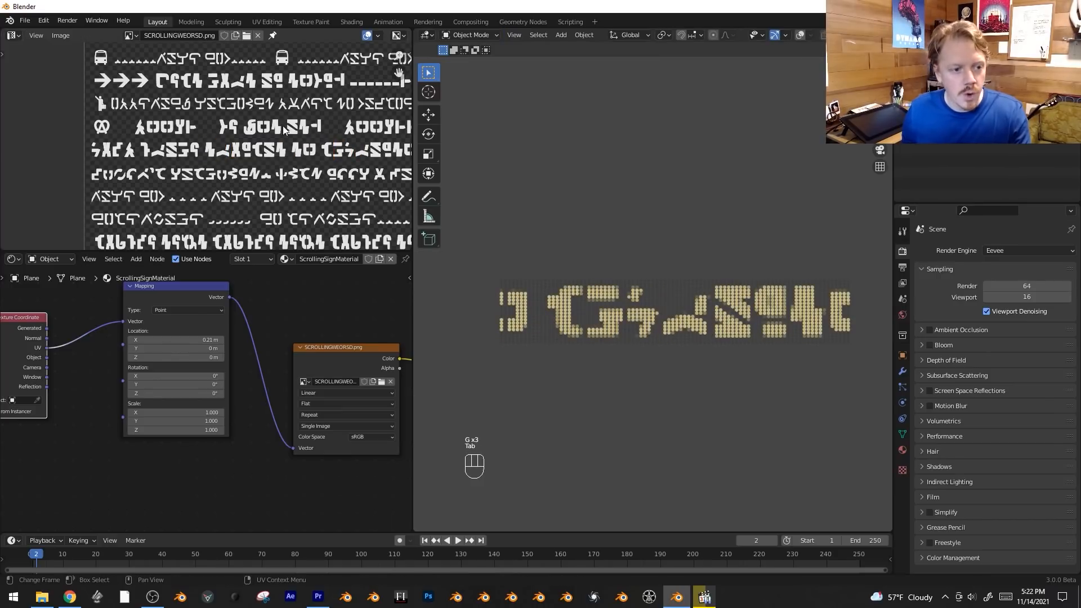
# Try scrolling the text by setting the Mapping node's Location X to 0.09 m and shifting its Location Y.
pyautogui.moveTo(288, 302); pyautogui.dragTo(314, 317, button='middle')
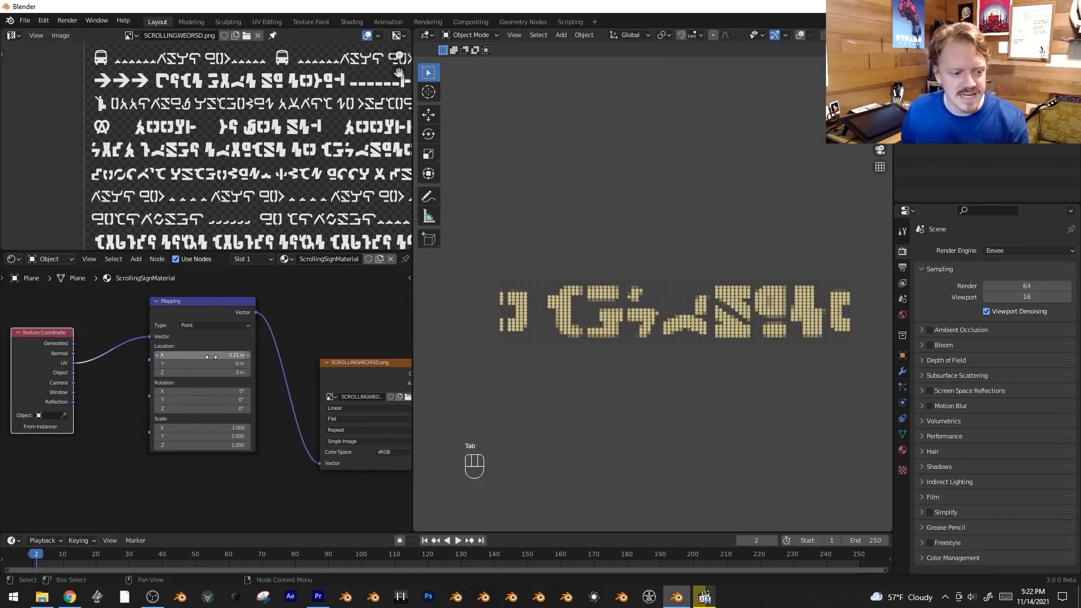
pyautogui.moveTo(203, 356)
pyautogui.keyDown('shift'); pyautogui.mouseDown()
pyautogui.moveTo(242, 355)
pyautogui.moveTo(146, 356)
pyautogui.moveTo(191, 355)
pyautogui.mouseUp(); pyautogui.keyUp('shift')
pyautogui.press('Tab')
pyautogui.press('g')
pyautogui.press('Tab')
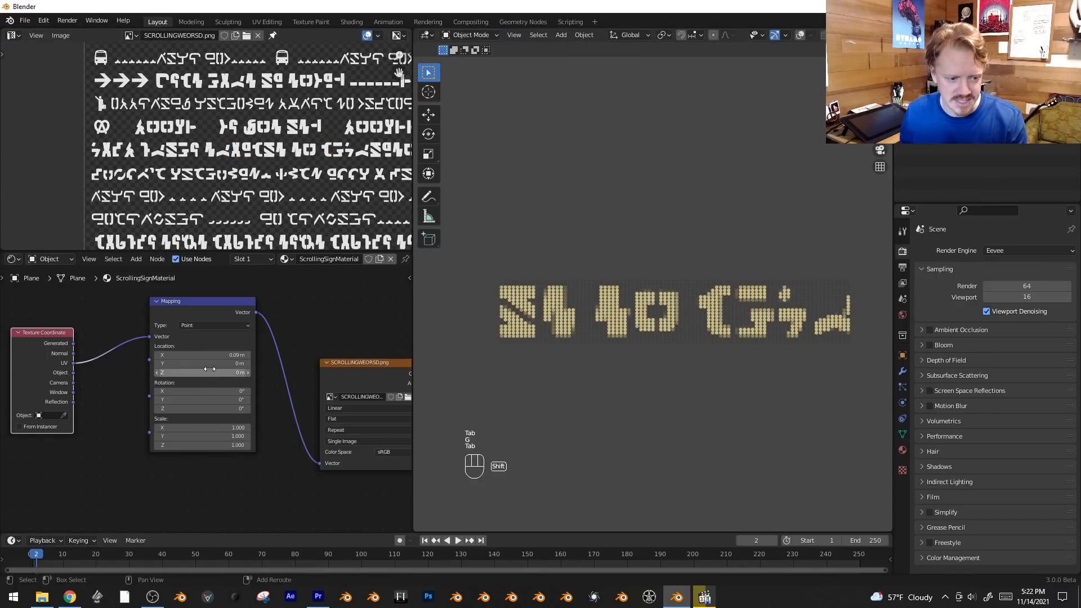
pyautogui.keyDown('shift'); pyautogui.moveTo(202, 364); pyautogui.dragTo(239, 363); pyautogui.keyUp('shift')
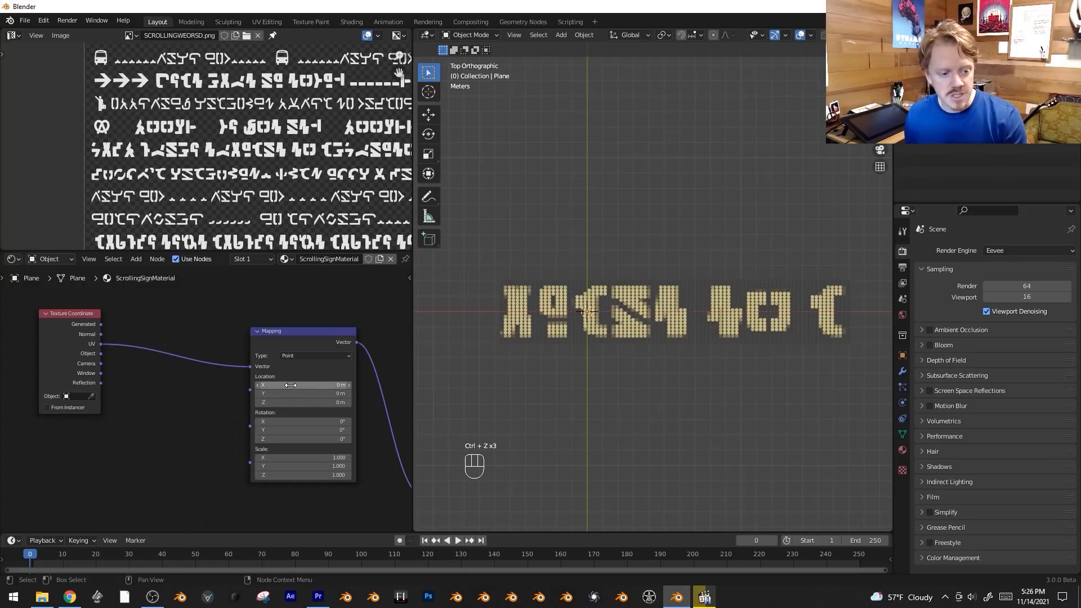
# Keyframe the Mapping node's Location at X 0 m on frame 0 and at X 0.39 m on frame 98.
pyautogui.press('i')
pyautogui.moveTo(302, 555); pyautogui.dragTo(355, 554)
pyautogui.keyDown('shift'); pyautogui.moveTo(290, 385); pyautogui.dragTo(343, 385); pyautogui.keyUp('shift')
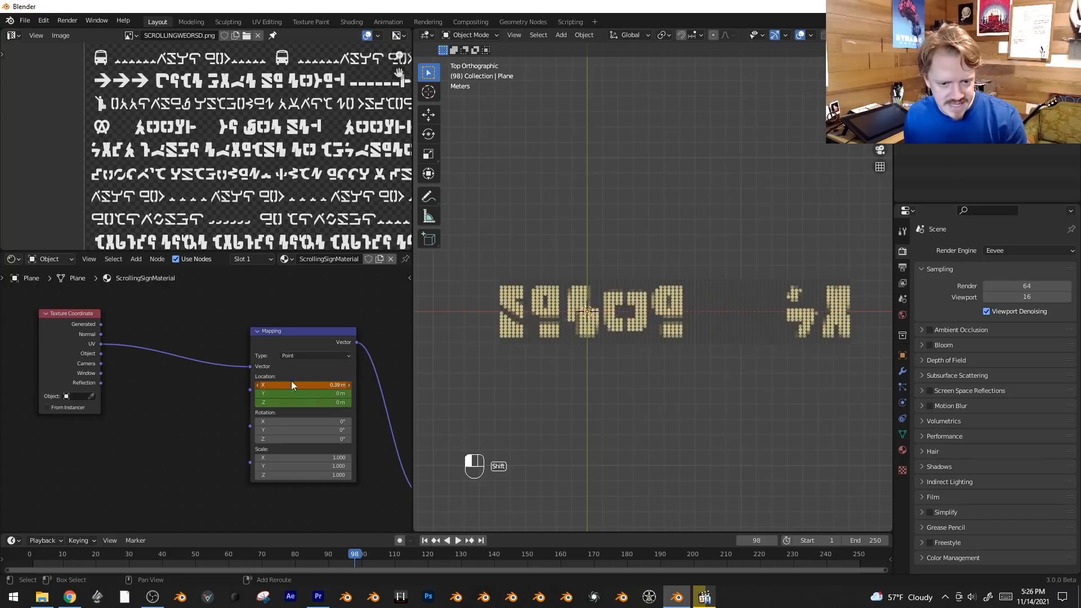
pyautogui.press('i')
pyautogui.moveTo(346, 554); pyautogui.dragTo(61, 536)
# Preview the scrolling animation, stop playback and select the bulb sign.
pyautogui.press('space')
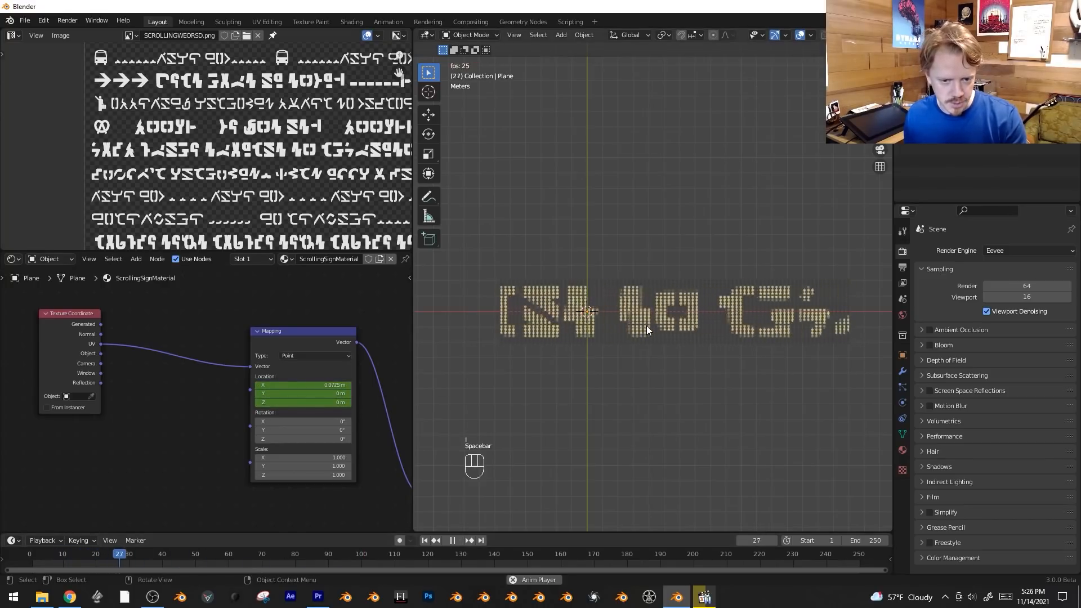
pyautogui.press('space')
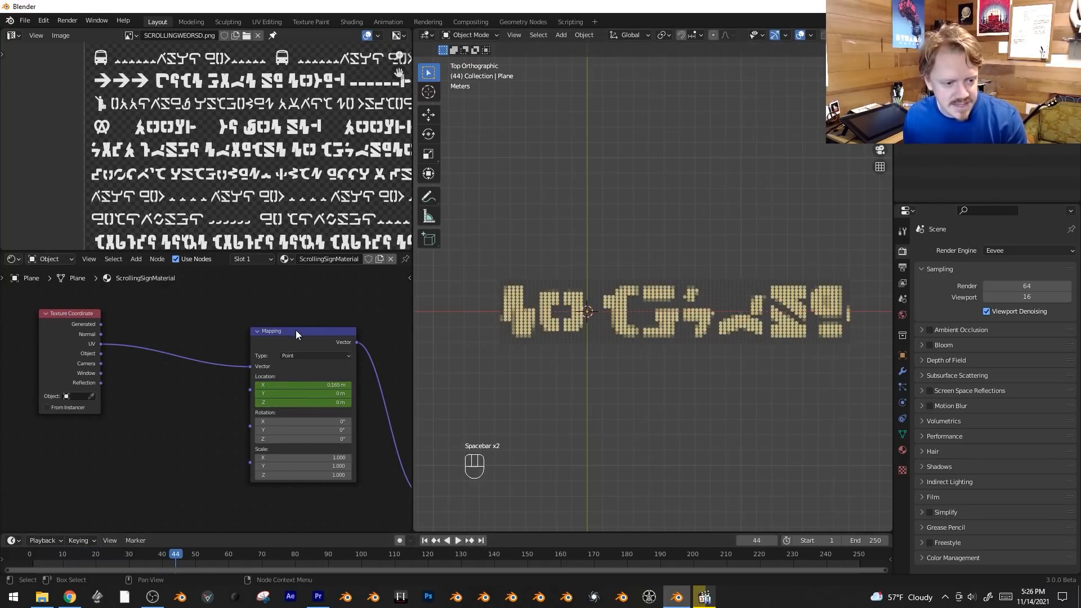
pyautogui.keyDown('shift'); pyautogui.click(544, 302); pyautogui.keyUp('shift')
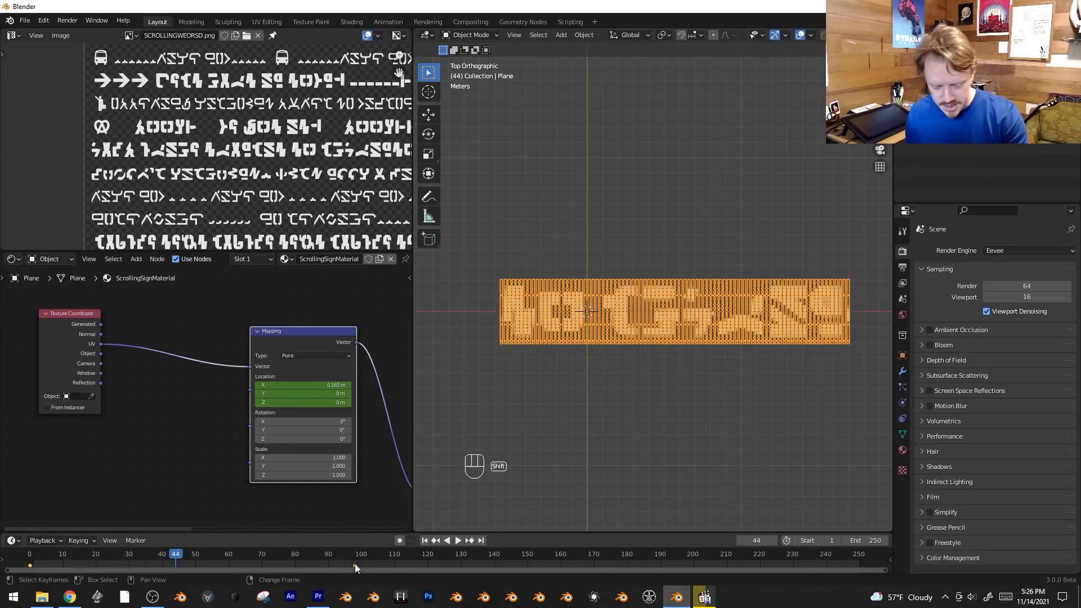
# Make the Mapping node's Location keyframes extrapolate linearly and preview the scroll with the viewport overlays hidden.
pyautogui.hotkey('shift', 'e')
pyautogui.click(346, 547)
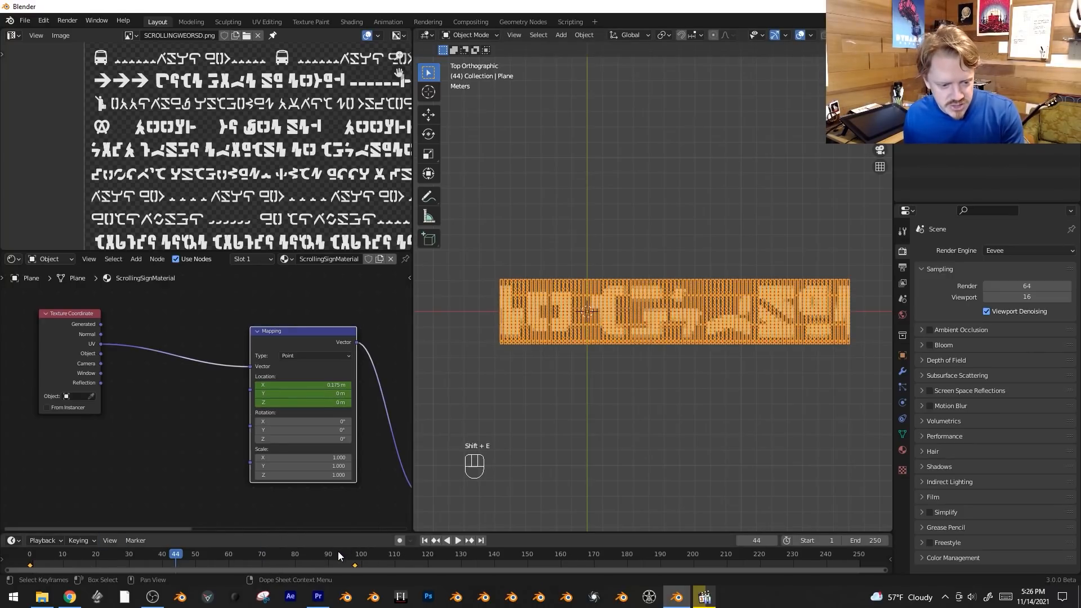
pyautogui.press('space')
pyautogui.hotkey('shift', 'alt', 'z')
pyautogui.hotkey('shift', 'alt', 'z')
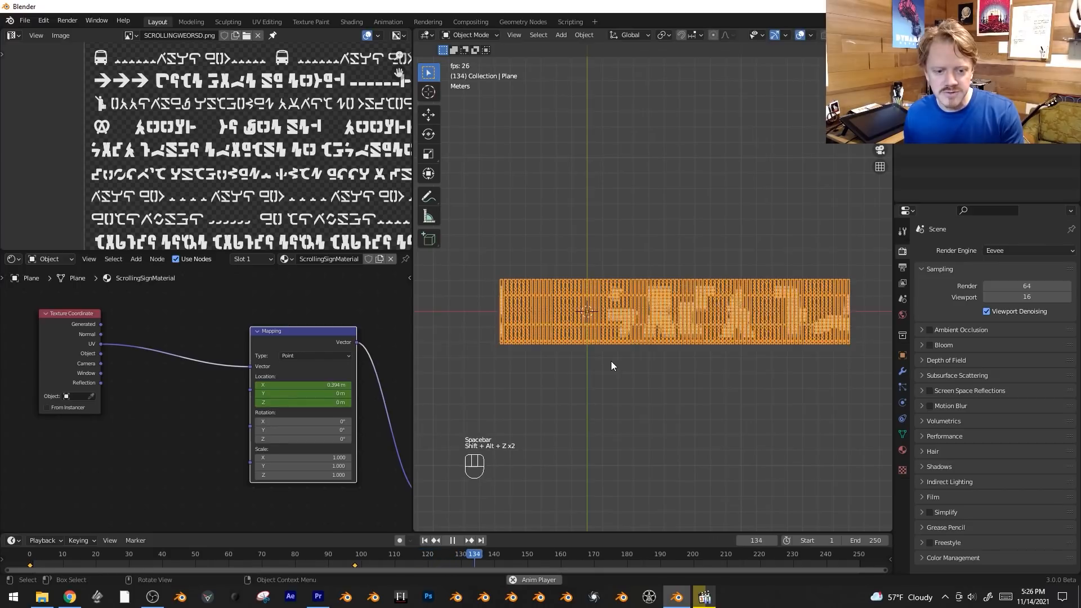
pyautogui.hotkey('shift', 'alt', 'z')
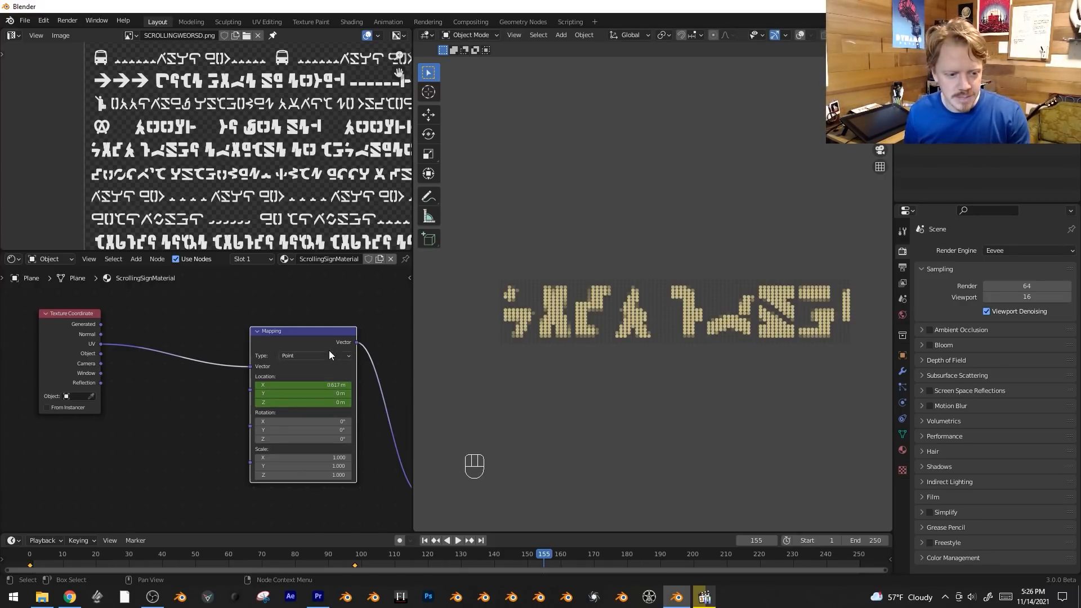
# Undo the Mapping node's Location keyframes and their extrapolation.
pyautogui.hotkey('ctrl', 'z')
pyautogui.hotkey('ctrl', 'z')
pyautogui.hotkey('ctrl', 'z')
pyautogui.hotkey('ctrl', 'z')
pyautogui.hotkey('ctrl', 'z')
pyautogui.hotkey('ctrl', 'z')
pyautogui.hotkey('ctrl', 'z')
pyautogui.hotkey('ctrl', 'z')
pyautogui.hotkey('ctrl', 'z')
# Add a Value node linked to the Mapping node's Location and keyframe it at 0 on frame 0.
pyautogui.hotkey('shift', 'a')
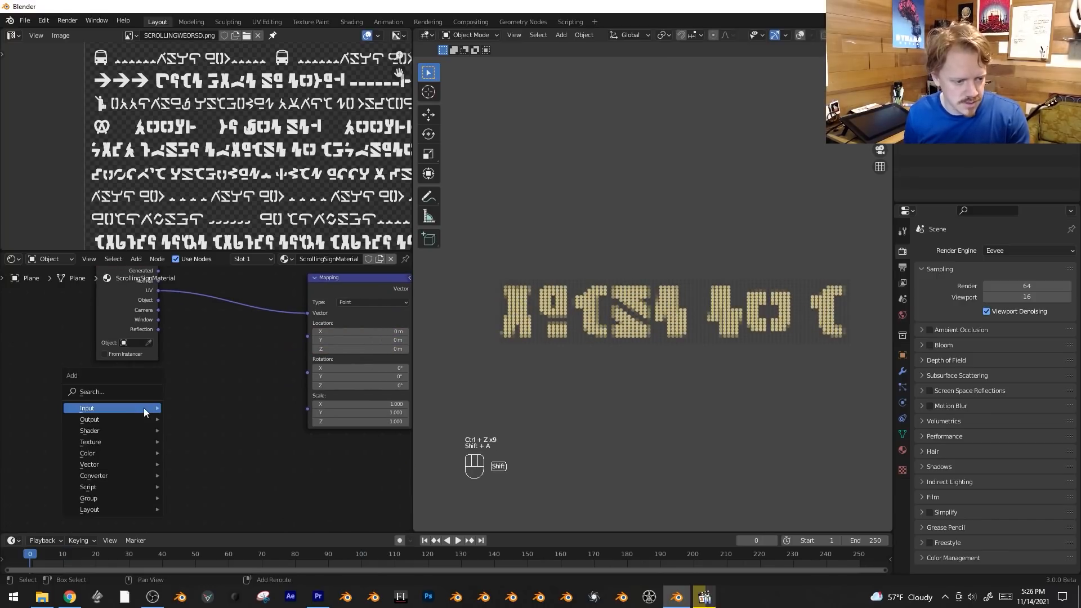
pyautogui.moveTo(147, 413)
pyautogui.click(189, 373)
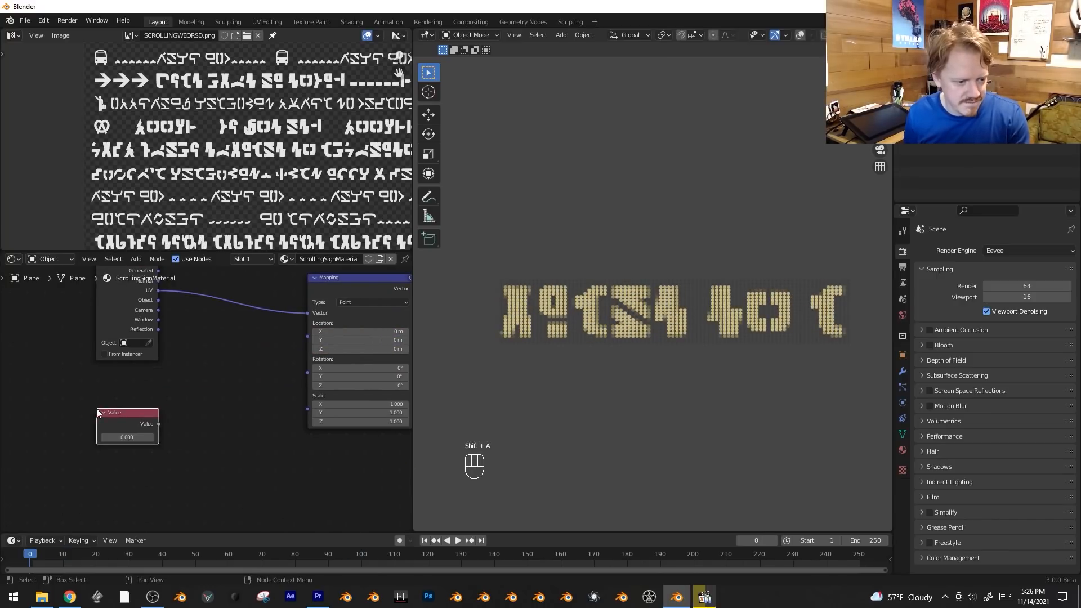
pyautogui.moveTo(217, 406); pyautogui.dragTo(368, 318)
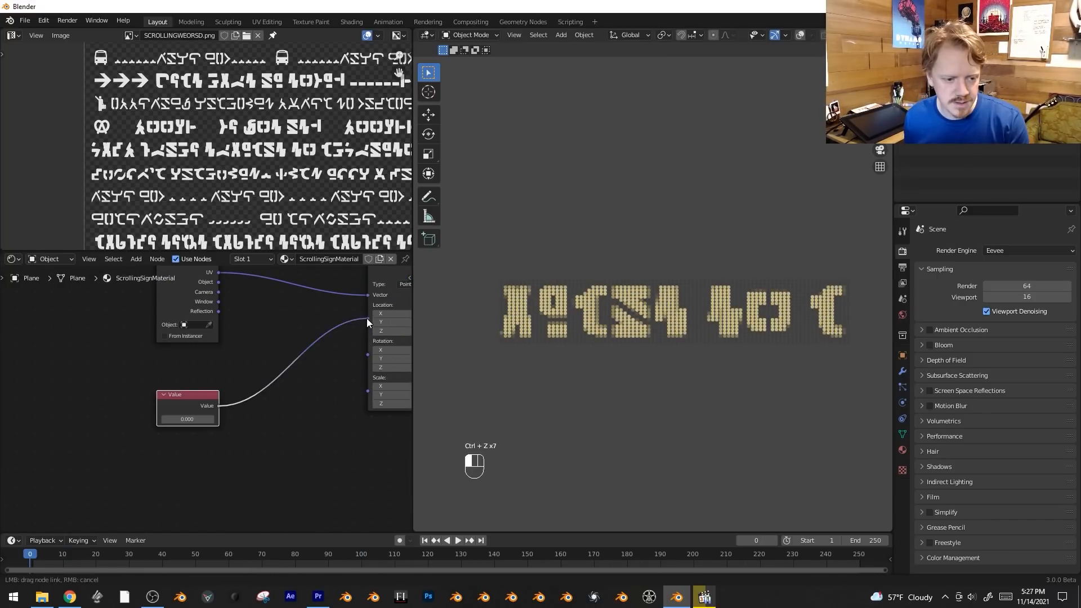
pyautogui.moveTo(326, 375); pyautogui.dragTo(235, 400, button='middle')
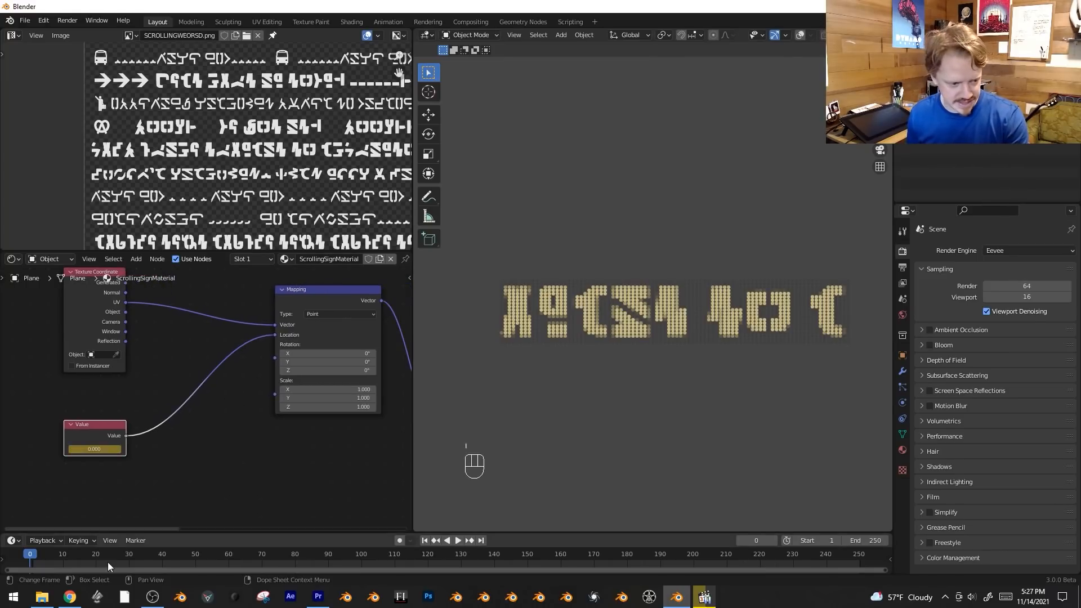
# Keyframe the Value node at 0.44 on frame 100 with linear extrapolation and play the animation.
pyautogui.moveTo(356, 551); pyautogui.dragTo(361, 552)
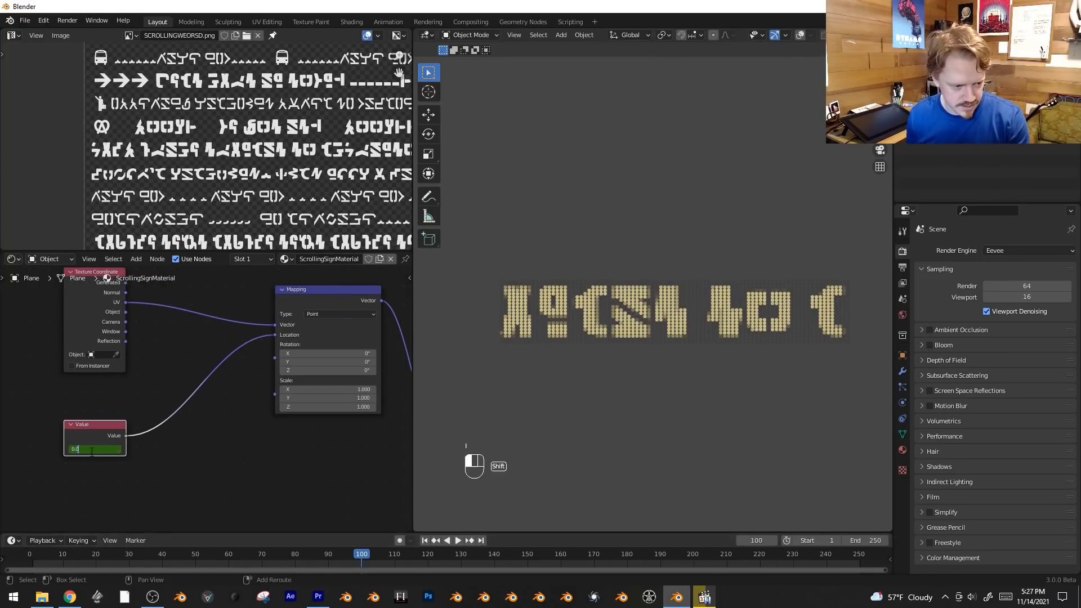
pyautogui.moveTo(85, 452); pyautogui.dragTo(87, 448)
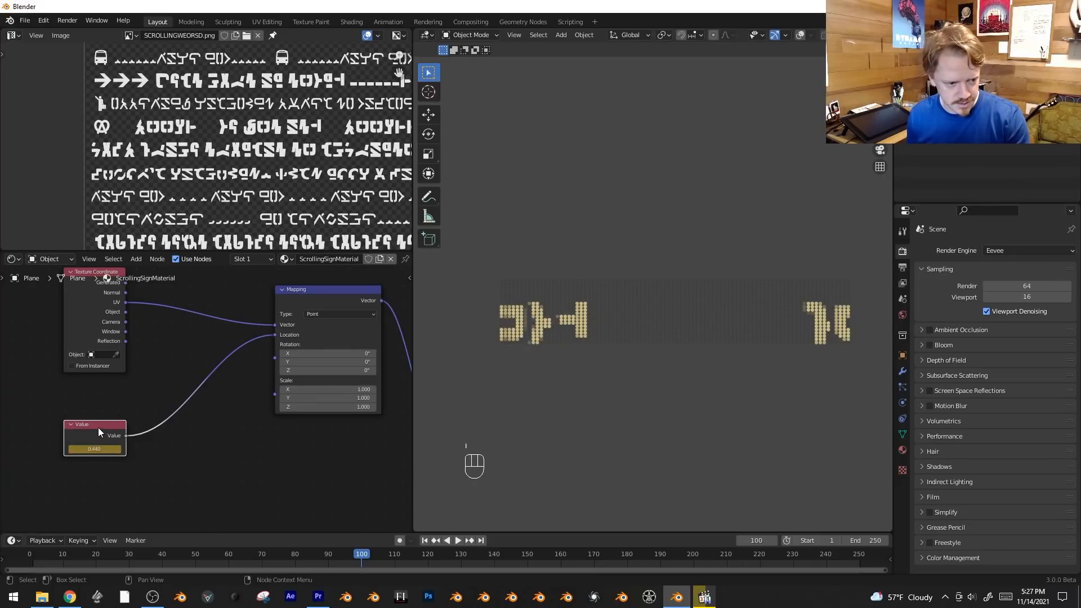
pyautogui.hotkey('shift', 'e')
pyautogui.click(363, 548)
pyautogui.press('space')
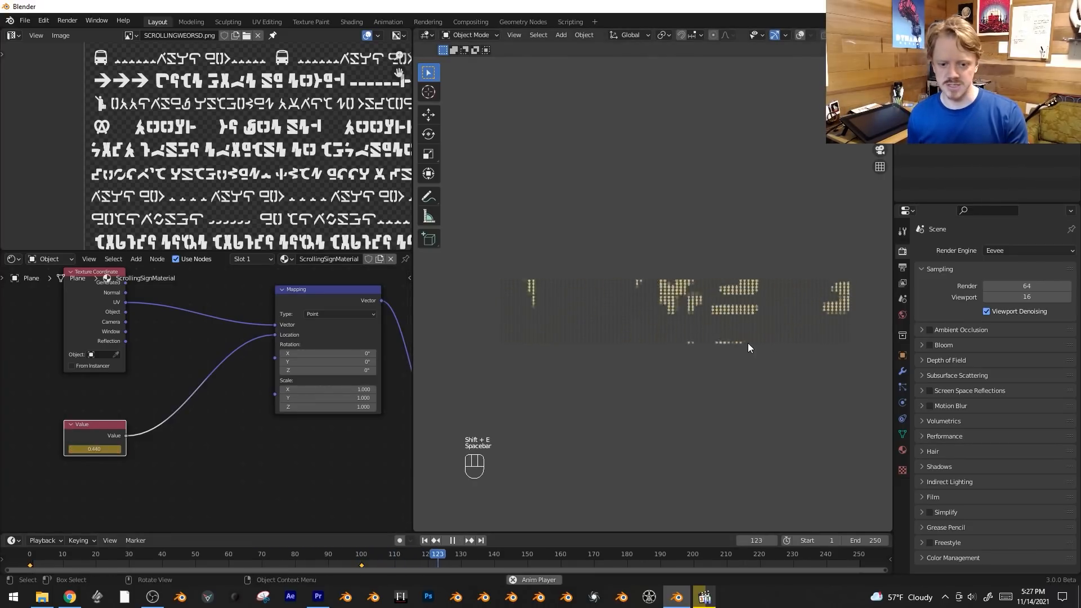
# Disconnect the Value node from the Mapping node's Location and stop playback.
pyautogui.press('space')
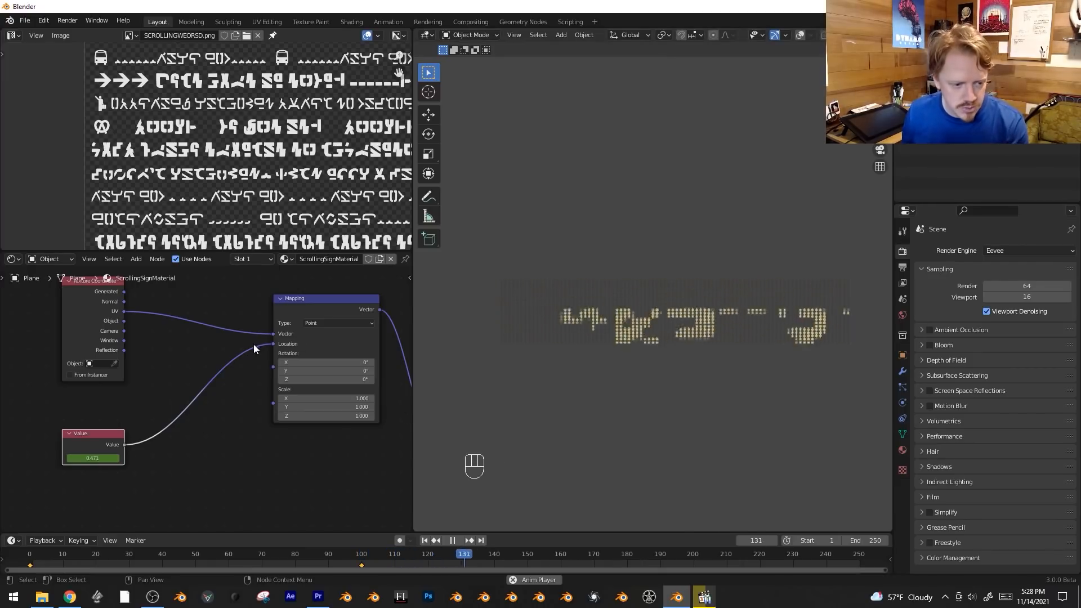
pyautogui.keyDown('ctrl'); pyautogui.moveTo(261, 363); pyautogui.dragTo(269, 338, button='right'); pyautogui.keyUp('ctrl')
pyautogui.press('space')
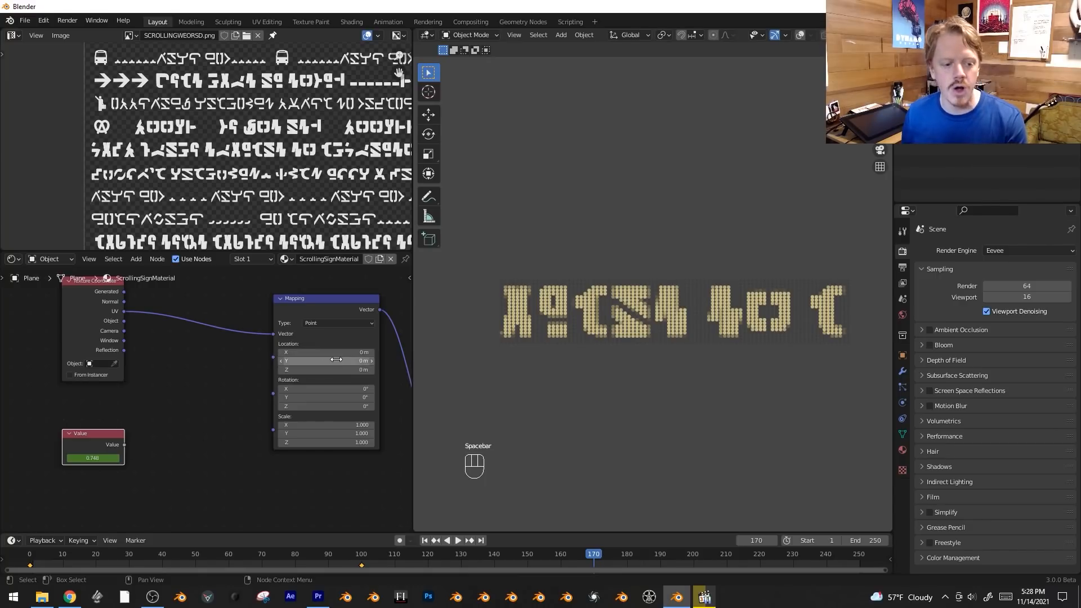
# Try offsetting the Mapping node's Location to X 0.43 m and Y 0.32 m, and undo the change.
pyautogui.keyDown('shift'); pyautogui.moveTo(328, 361); pyautogui.dragTo(361, 352); pyautogui.keyUp('shift')
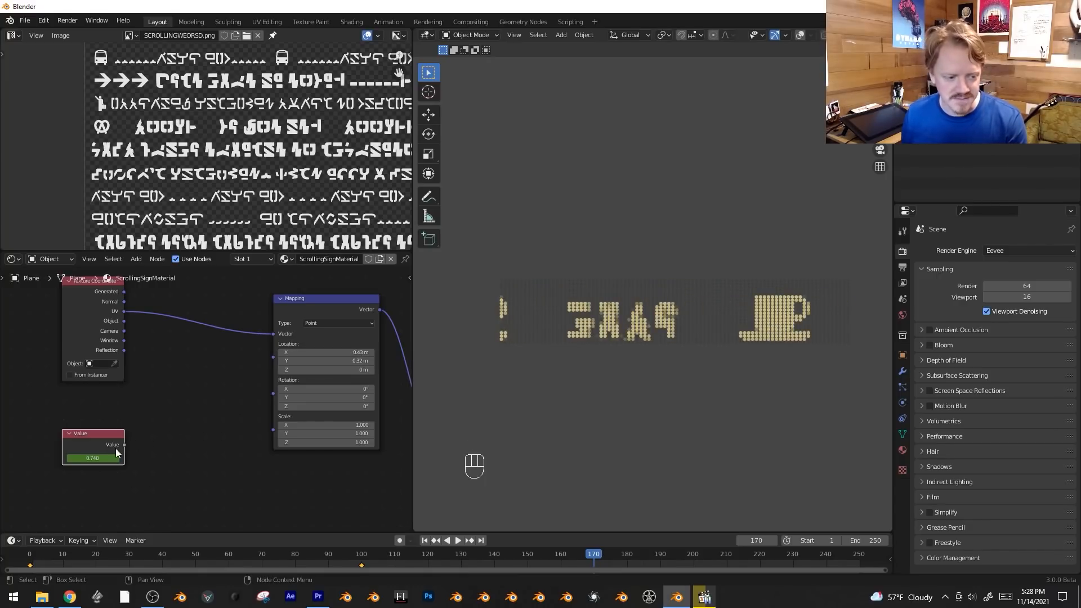
pyautogui.hotkey('ctrl', 'z')
pyautogui.hotkey('ctrl', 'z')
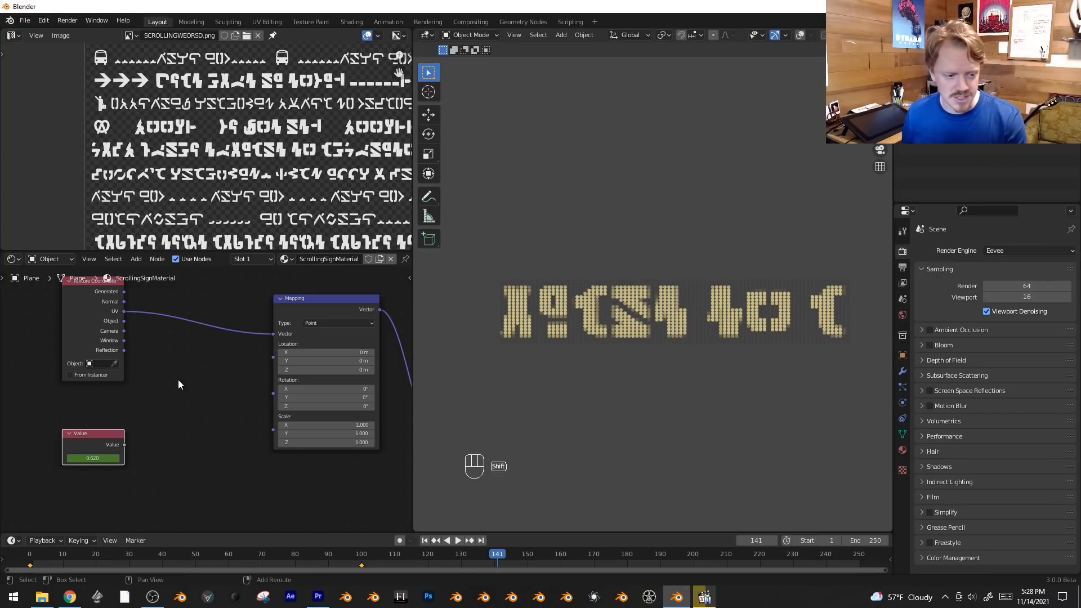
# Add a Combine XYZ node, feed its vector into the Mapping Location and link the Value node to its X input.
pyautogui.hotkey('shift', 'a')
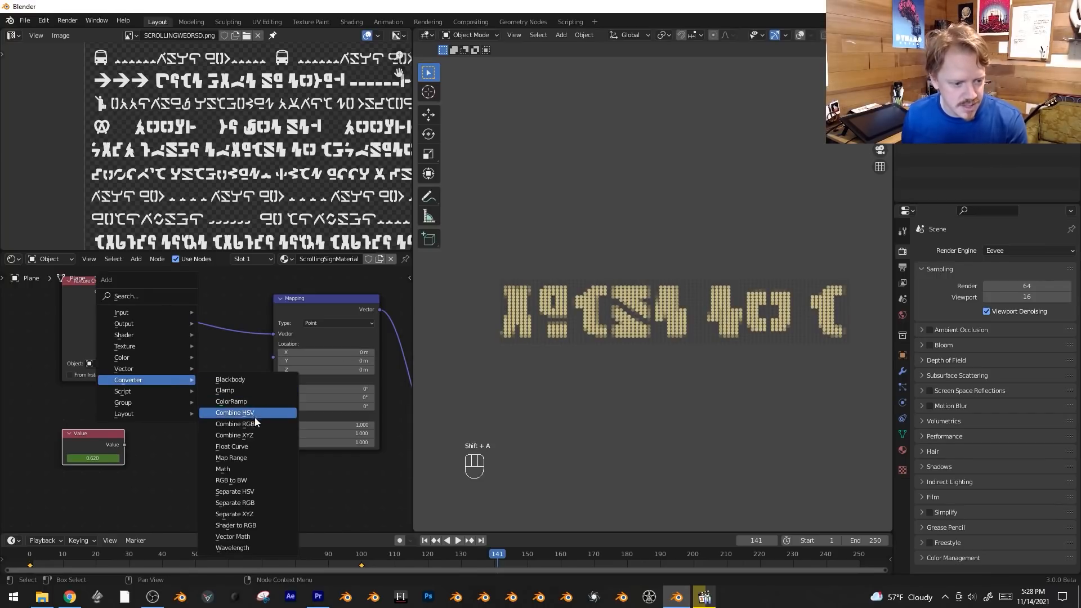
pyautogui.click(242, 434)
pyautogui.click(198, 350)
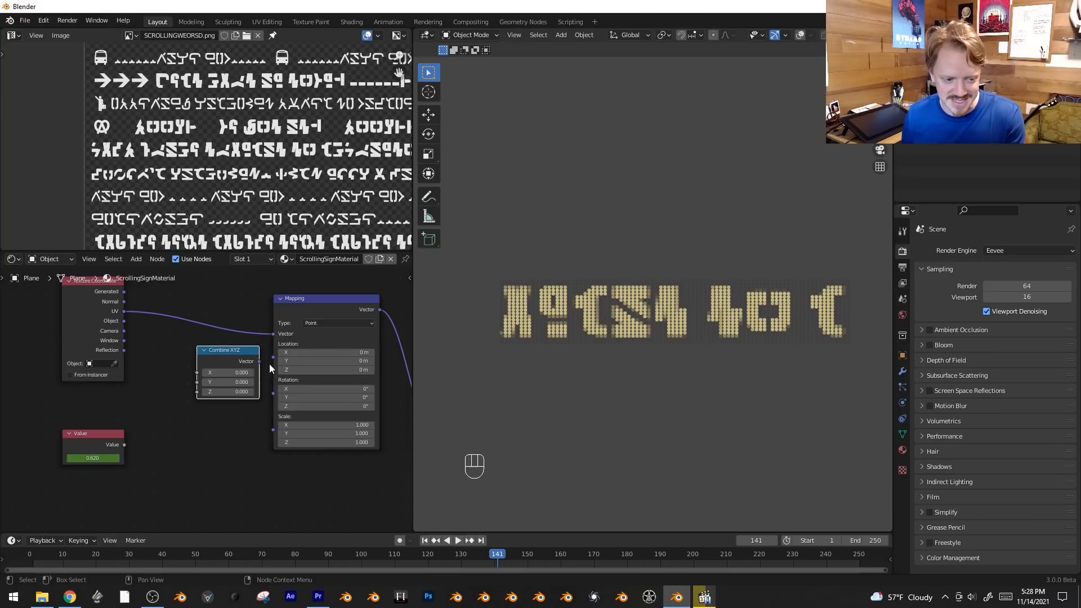
pyautogui.moveTo(279, 360); pyautogui.dragTo(277, 360)
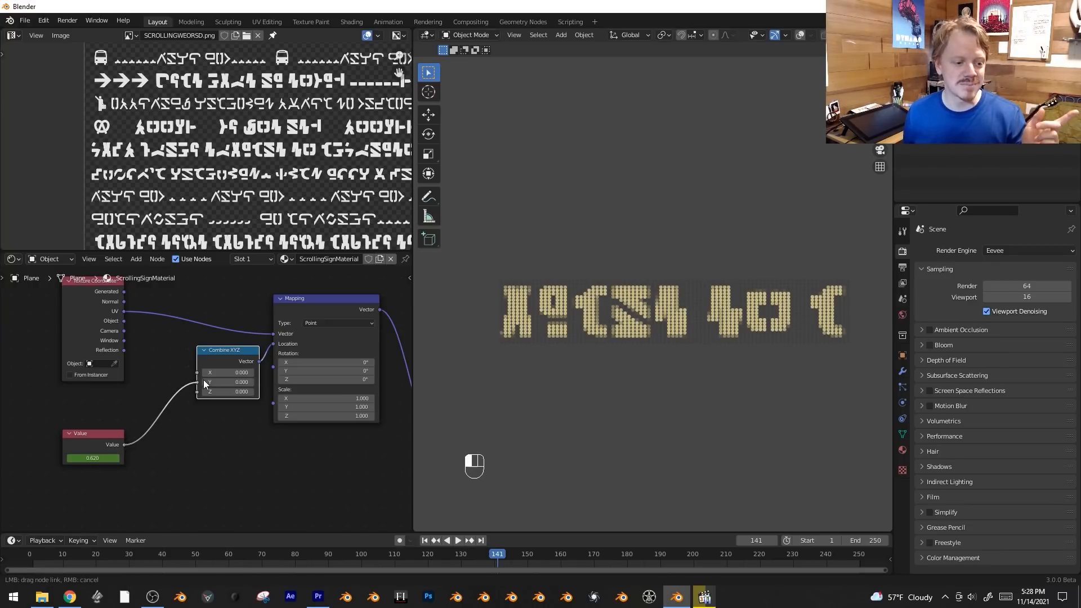
pyautogui.moveTo(205, 384); pyautogui.dragTo(198, 373)
pyautogui.press('space')
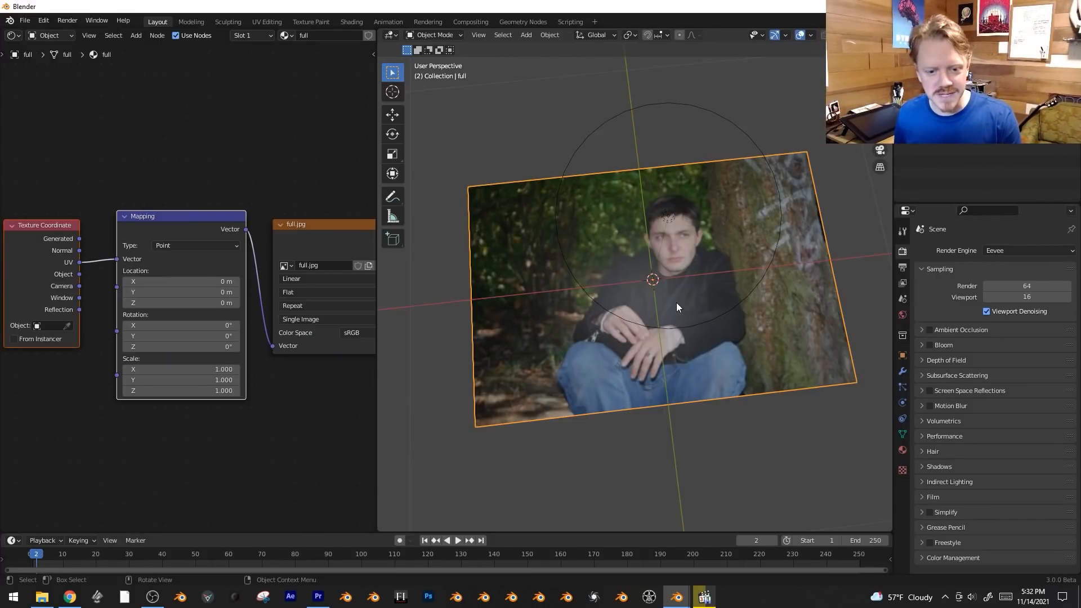
# In the photo plane file, try shifting the Mapping Location along X and set it to 1 m to demonstrate texture repetition.
pyautogui.moveTo(677, 303); pyautogui.dragTo(557, 309, button='middle')
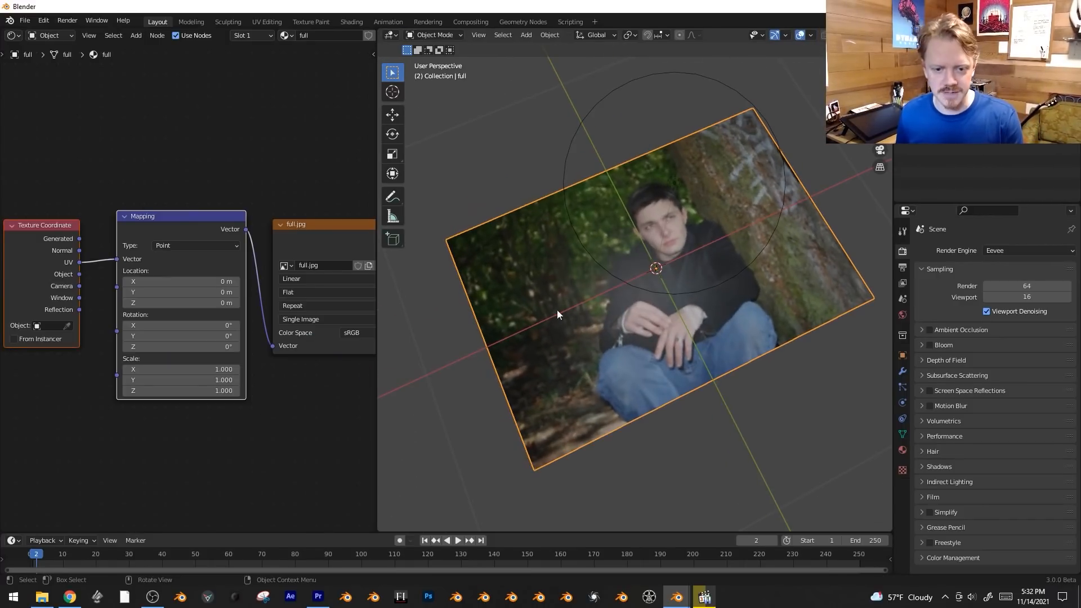
pyautogui.scroll(-3, 276, 451)
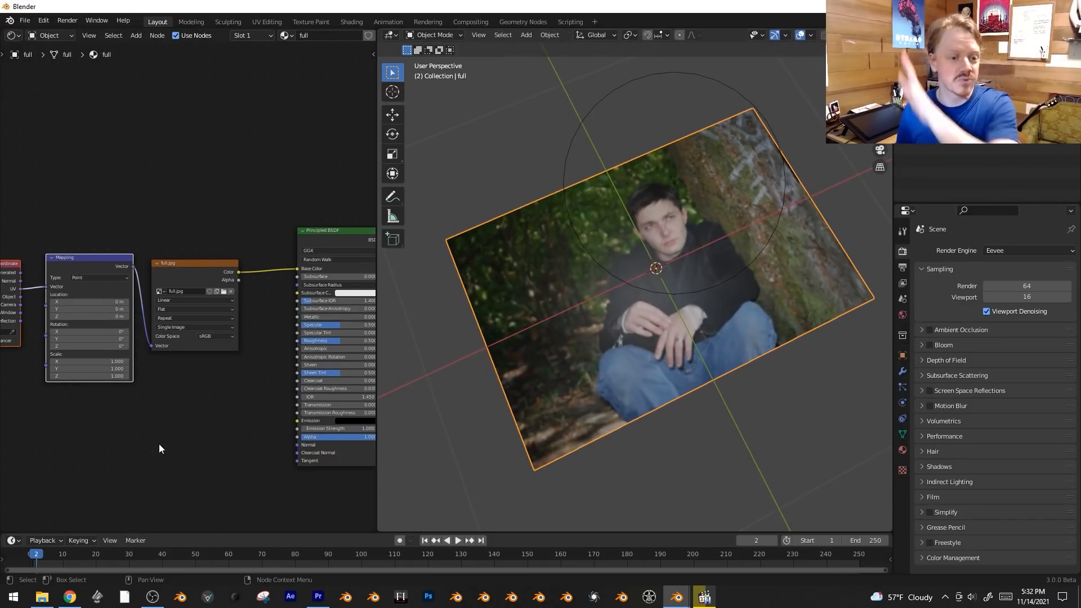
pyautogui.scroll(-3, 169, 431)
pyautogui.scroll(3, 118, 442)
pyautogui.scroll(2, 208, 453)
pyautogui.scroll(2, 208, 454)
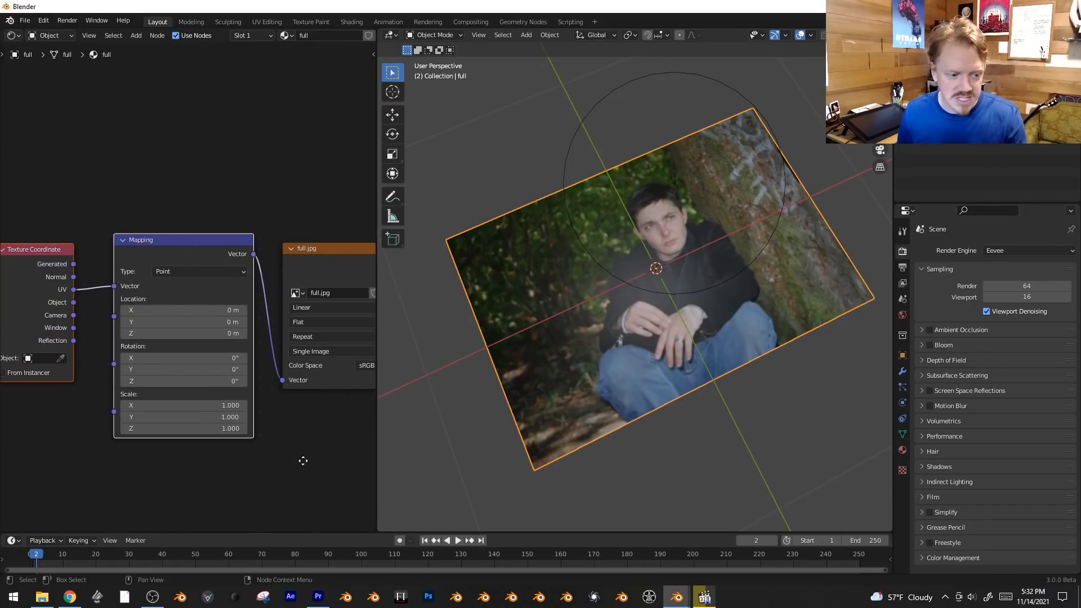
pyautogui.moveTo(174, 307); pyautogui.dragTo(281, 308)
pyautogui.hotkey('ctrl', 'z')
pyautogui.scroll(2, 285, 461)
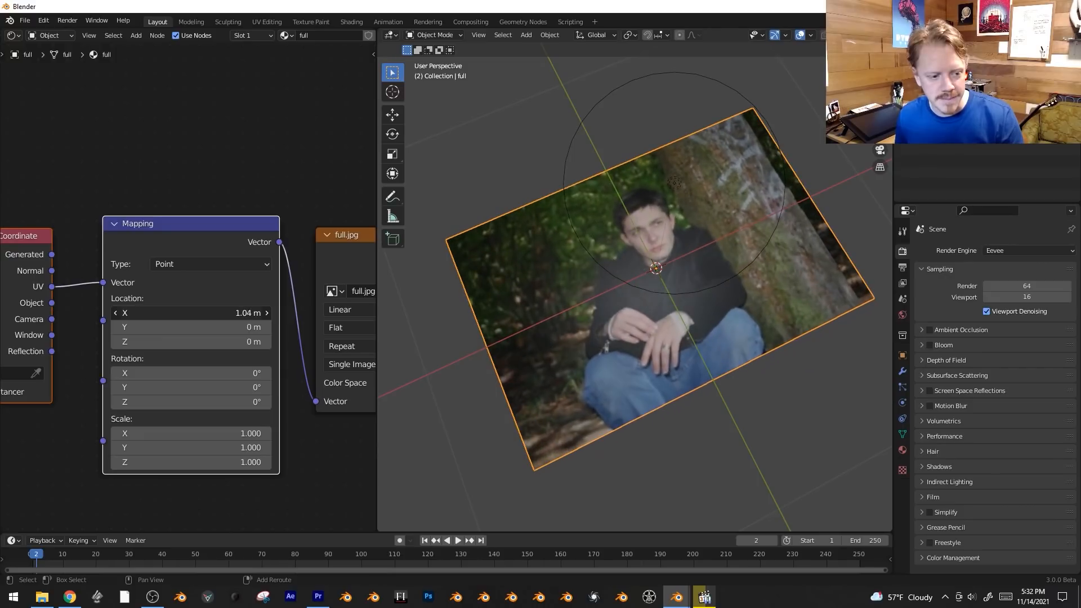
pyautogui.press('Return')
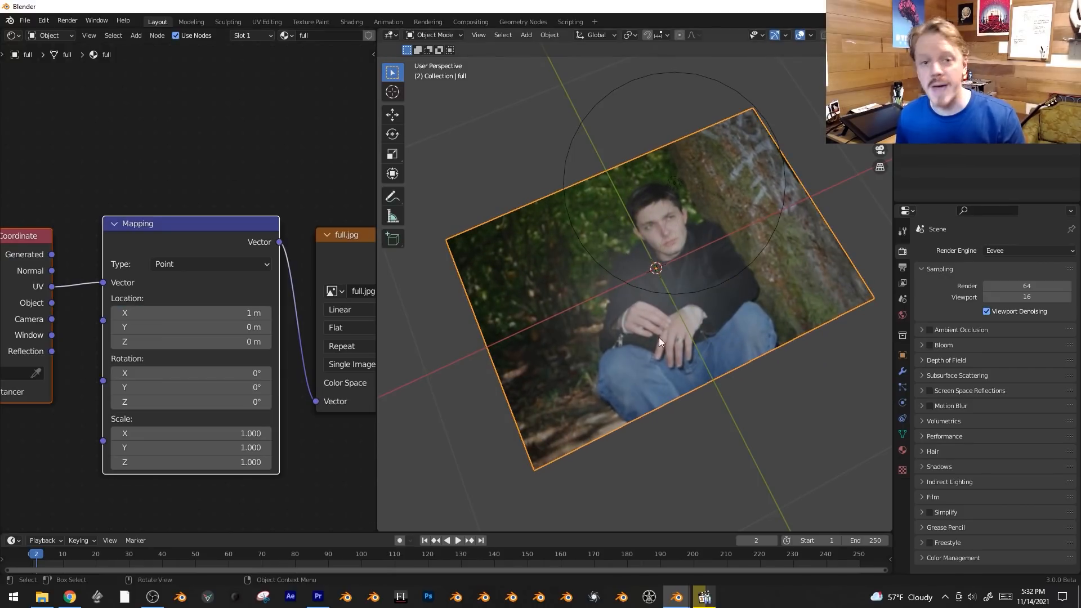
pyautogui.moveTo(202, 313)
pyautogui.mouseDown()
pyautogui.moveTo(64, 313)
pyautogui.moveTo(201, 313)
pyautogui.mouseUp()
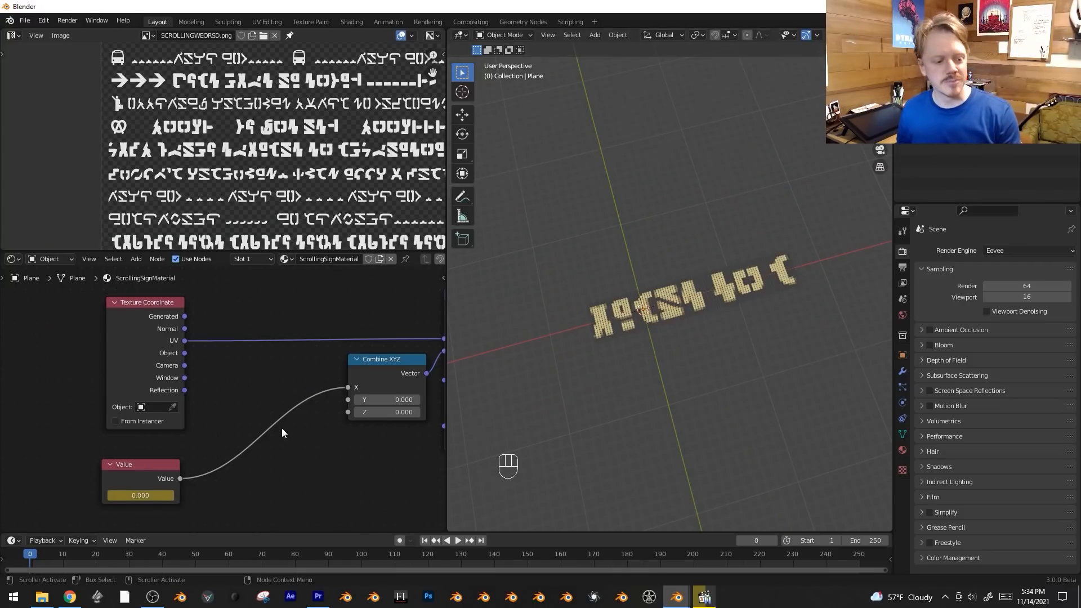
# Play the sign's horizontal scrolling driven through Combine XYZ and stop playback.
pyautogui.scroll(-1, 282, 432)
pyautogui.press('space')
pyautogui.moveTo(242, 466); pyautogui.dragTo(153, 462, button='middle')
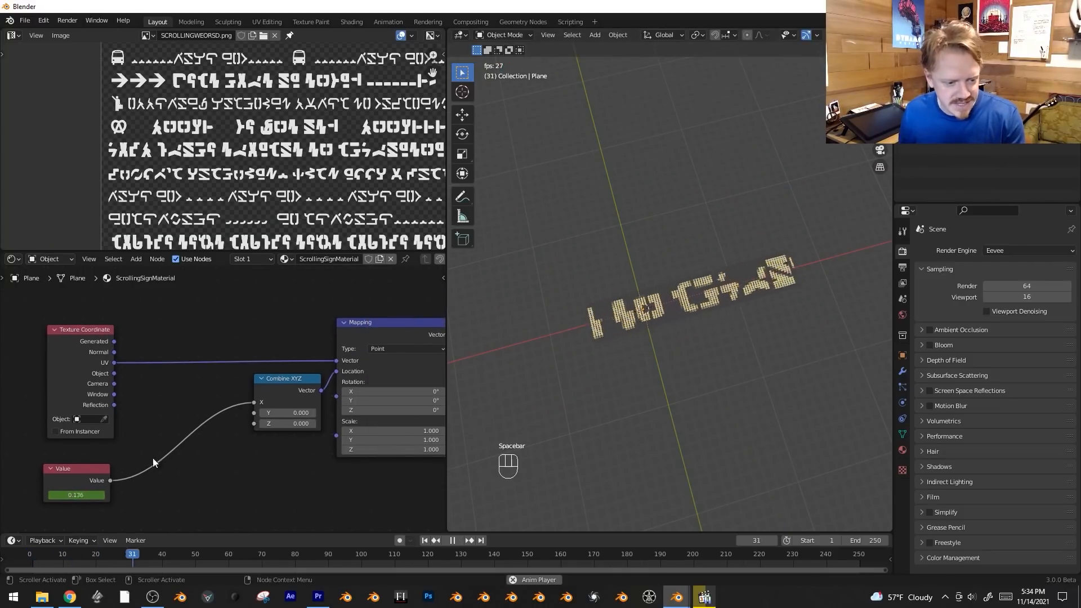
pyautogui.press('space')
# Add the randomness node group below the Value node in the sign material.
pyautogui.keyDown('shift'); pyautogui.moveTo(256, 461); pyautogui.dragTo(309, 365, button='middle'); pyautogui.keyUp('shift')
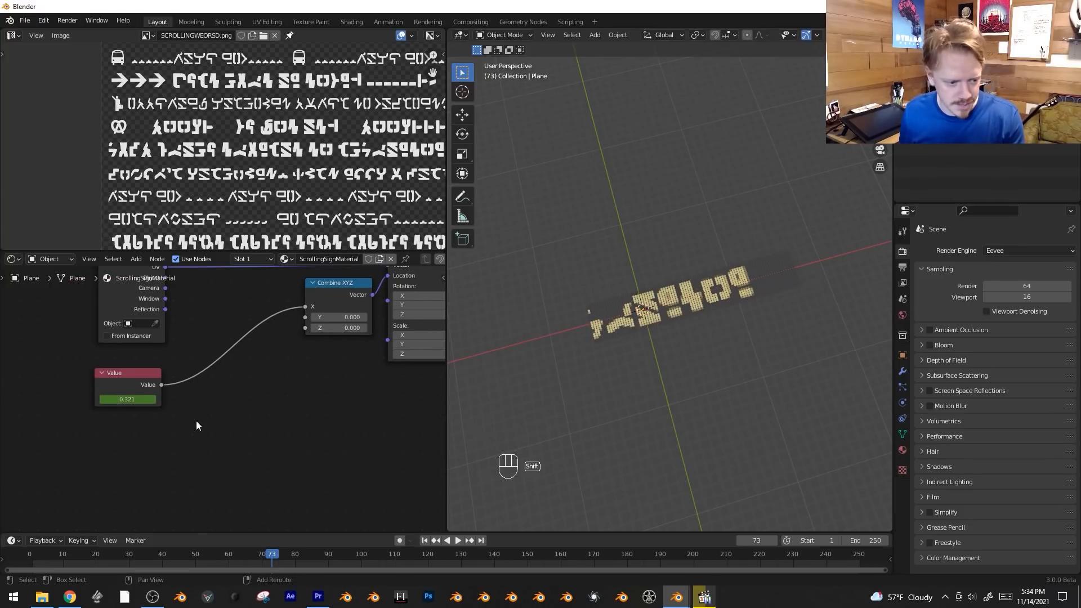
pyautogui.hotkey('shift', 'a')
pyautogui.click(276, 488)
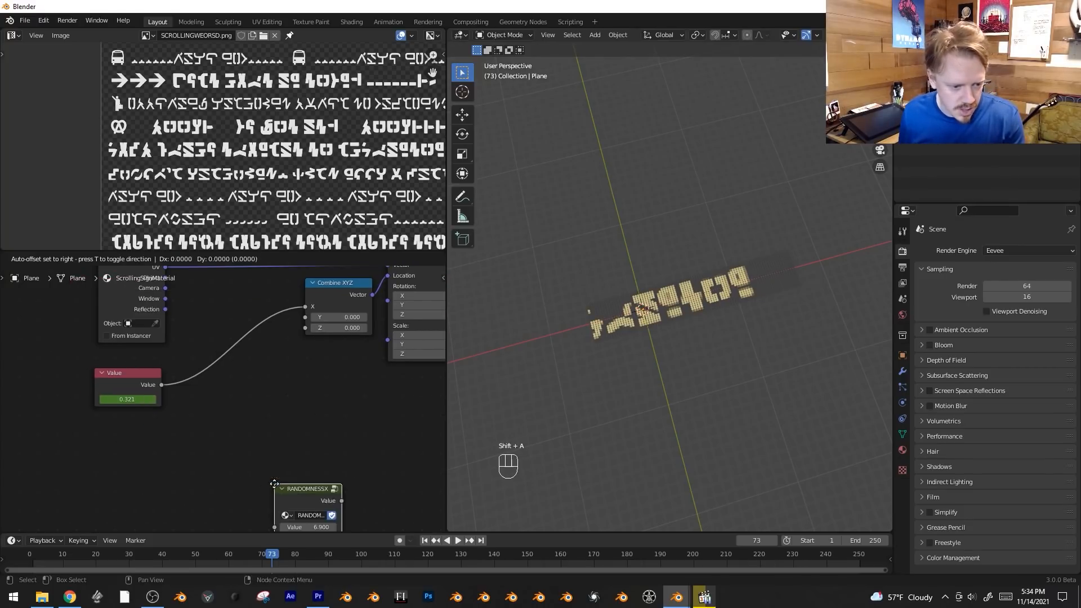
pyautogui.click(93, 434)
# Insert a Math node set to Add between the Value node and the Combine XYZ X input.
pyautogui.hotkey('shift', 'a')
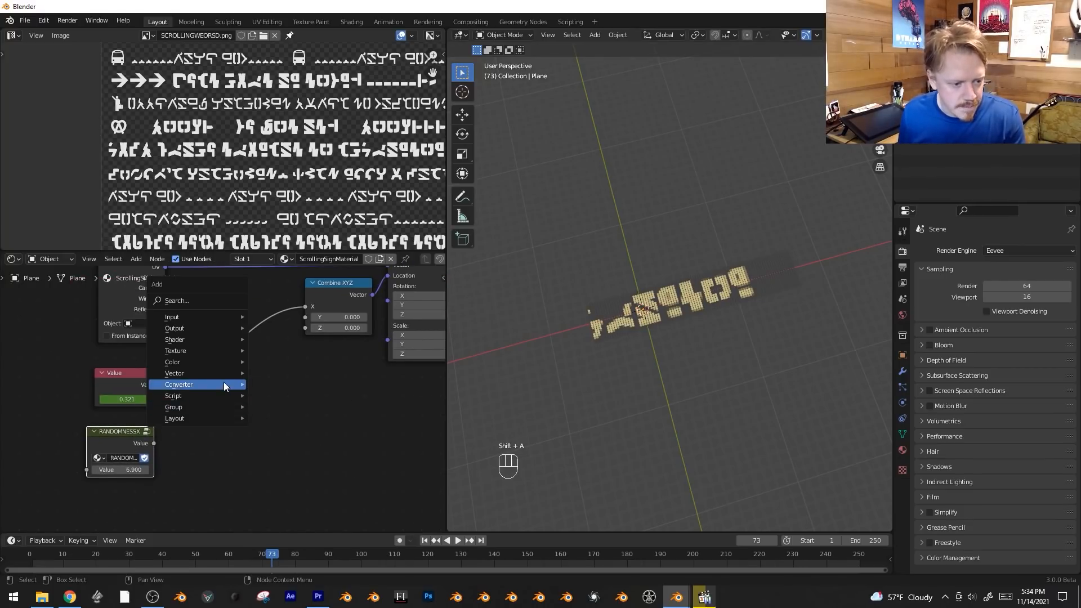
pyautogui.moveTo(231, 385)
pyautogui.click(302, 475)
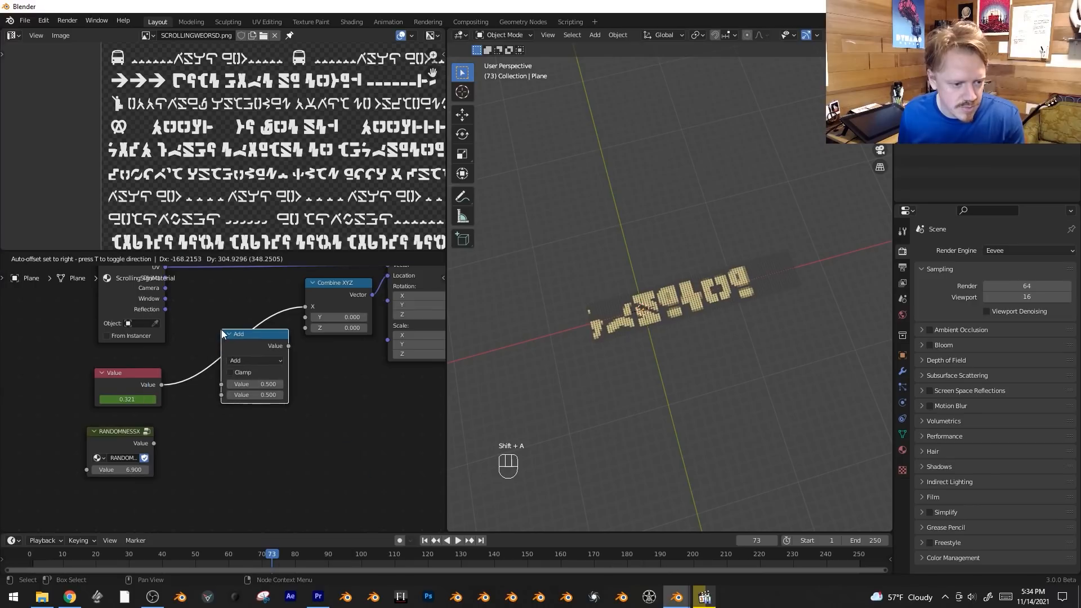
pyautogui.click(188, 429)
# Link the randomness group's output into the Add node and set the group's value to 80, previewing the scroll briefly.
pyautogui.moveTo(154, 443); pyautogui.dragTo(200, 395)
pyautogui.moveTo(127, 470); pyautogui.dragTo(277, 444)
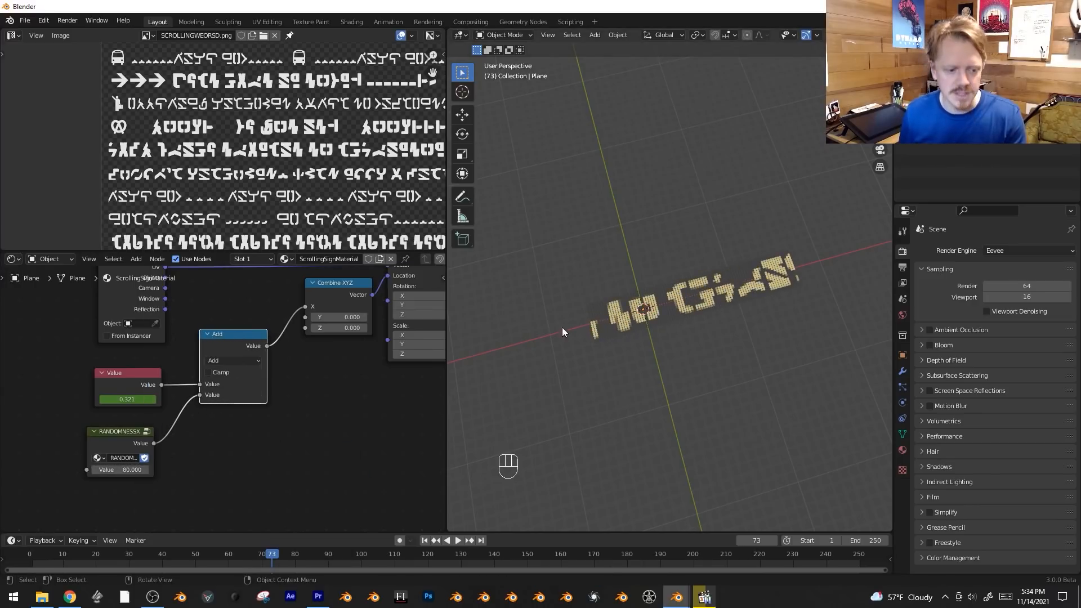
pyautogui.press('space')
pyautogui.press('space')
# Create five linked duplicates of the bulb sign spaced in a column along Y, and deselect everything.
pyautogui.hotkey('shift', 'alt', 'z')
pyautogui.hotkey('shift', 'alt', 'z')
pyautogui.hotkey('alt', 'd')
pyautogui.click(728, 302)
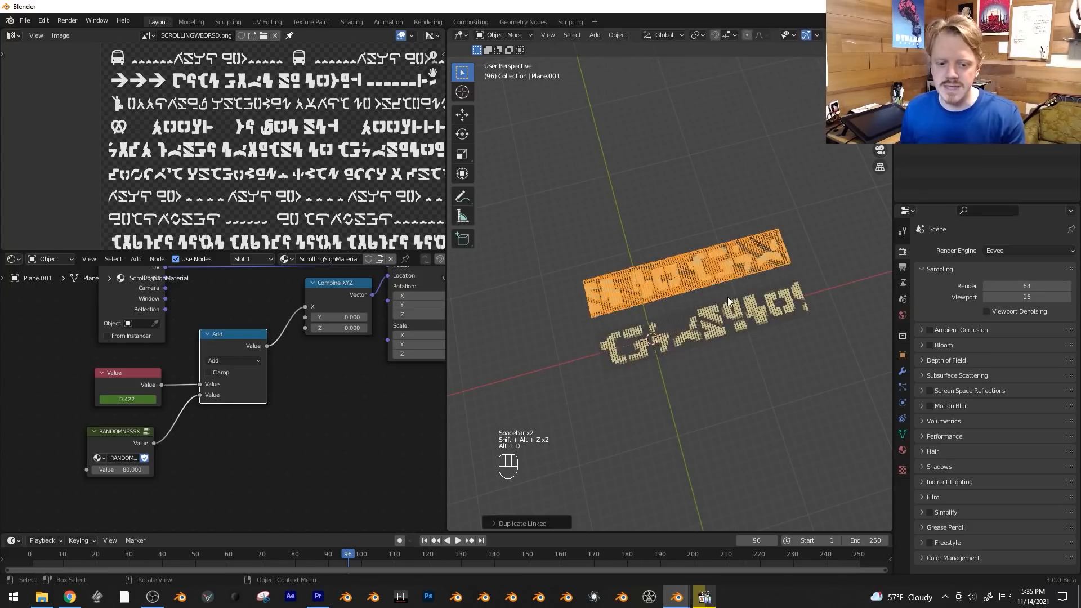
pyautogui.hotkey('alt', 'd')
pyautogui.middleClick(724, 289)
pyautogui.click(712, 255)
pyautogui.hotkey('alt', 'd')
pyautogui.middleClick(709, 243)
pyautogui.click(698, 210)
pyautogui.hotkey('alt', 'd')
pyautogui.click(676, 164)
pyautogui.hotkey('alt', 'd')
pyautogui.click(664, 120)
pyautogui.hotkey('alt', 'q')
pyautogui.hotkey('alt', 'a')
# Play the animation to compare the six signs' random offsets, examine the text sheet and stop playback.
pyautogui.press('space')
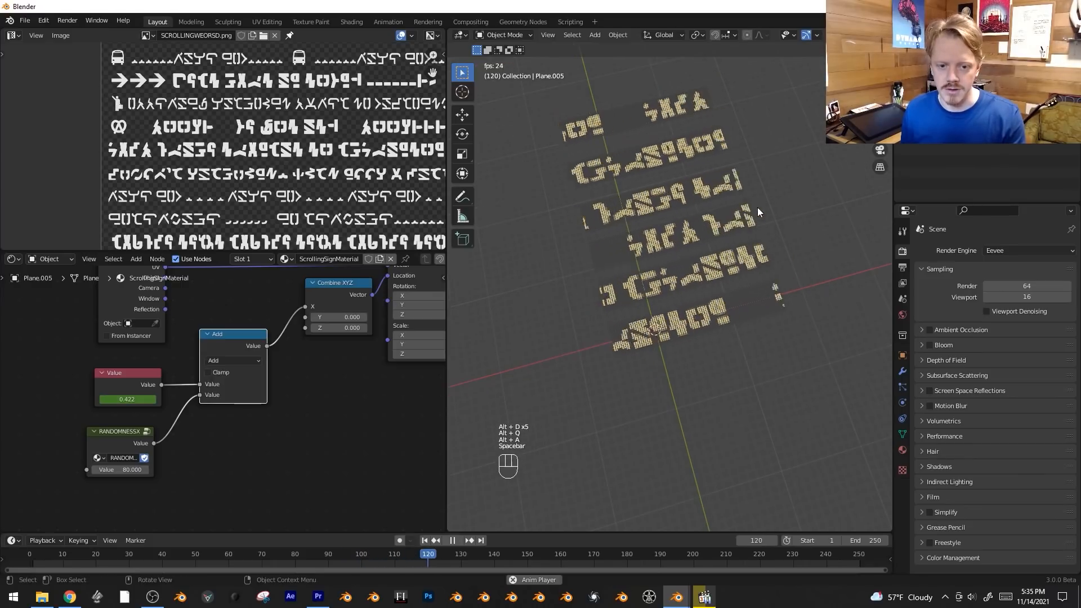
pyautogui.scroll(-3, 442, 215)
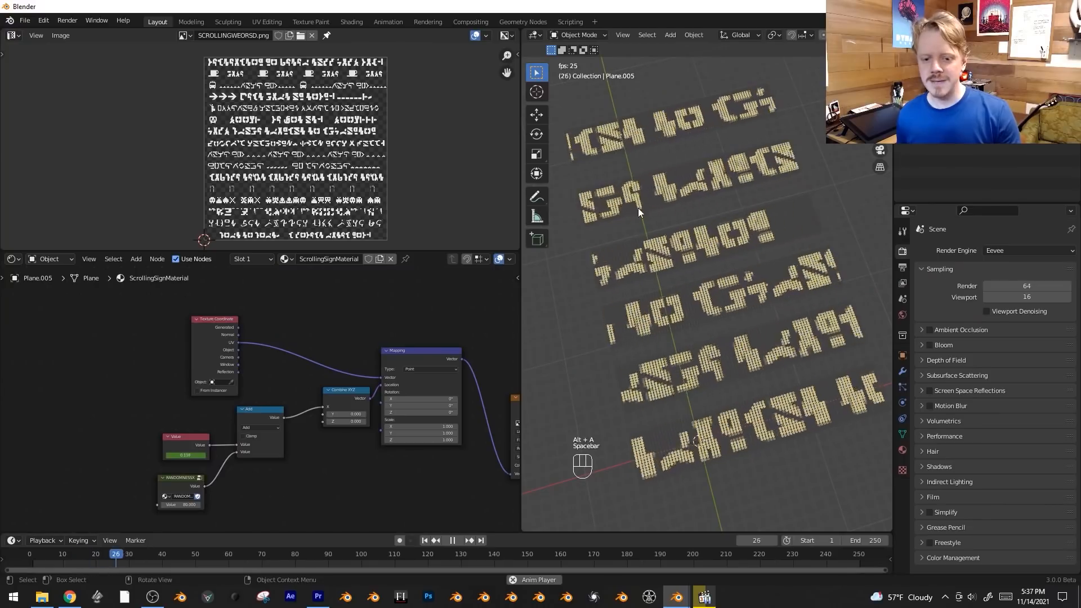
pyautogui.scroll(3, 291, 153)
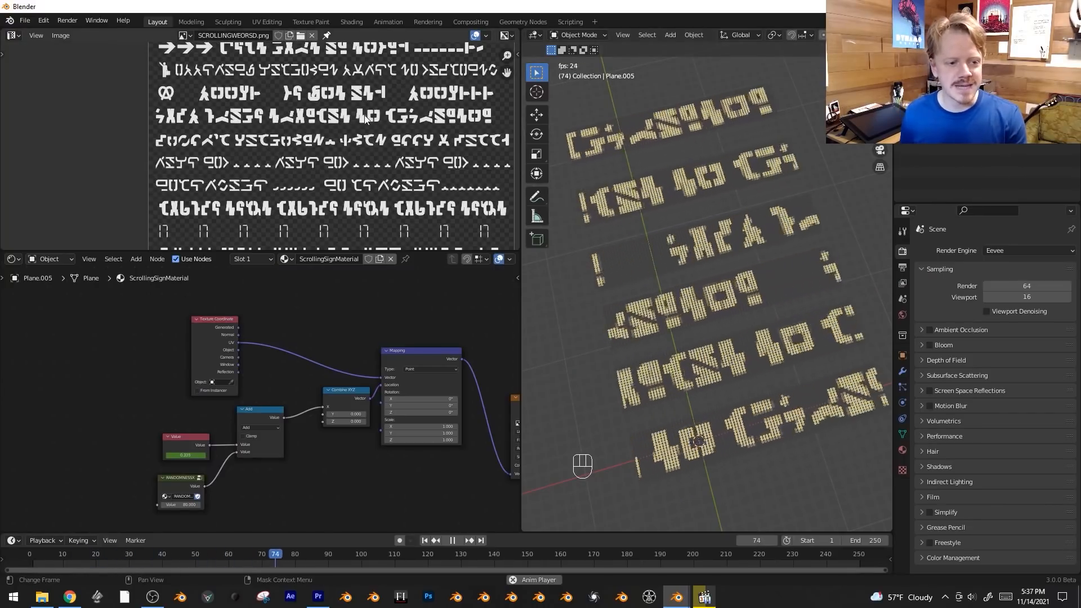
pyautogui.scroll(-3, 293, 141)
pyautogui.press('space')
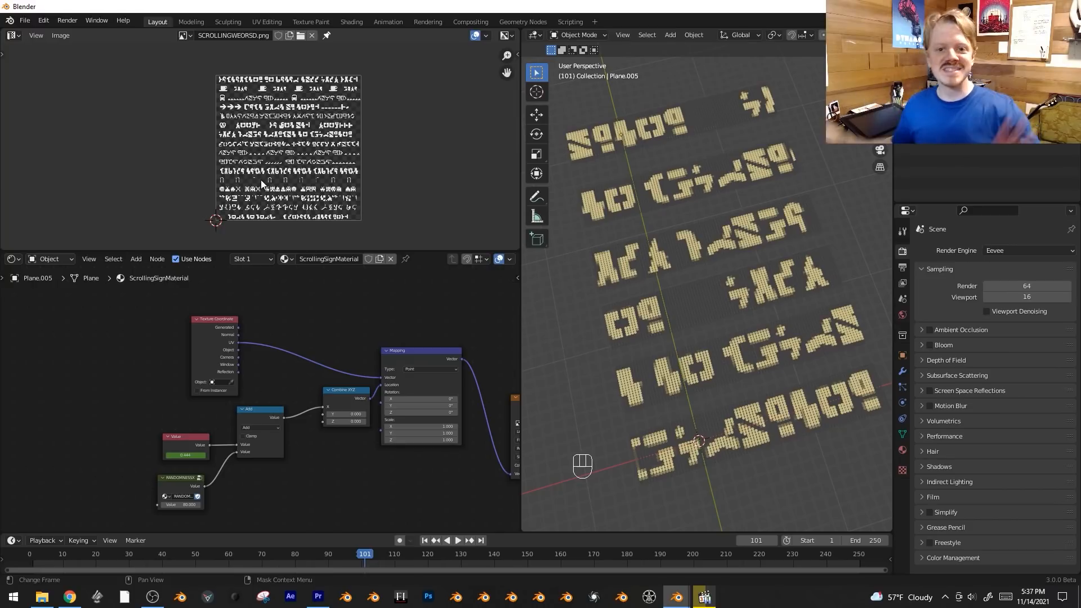
# Move the Value, Add and randomness group nodes away from the Combine XYZ node to free space between them.
pyautogui.scroll(-1, 247, 389)
pyautogui.moveTo(248, 390); pyautogui.dragTo(298, 342, button='middle')
pyautogui.scroll(2, 343, 388)
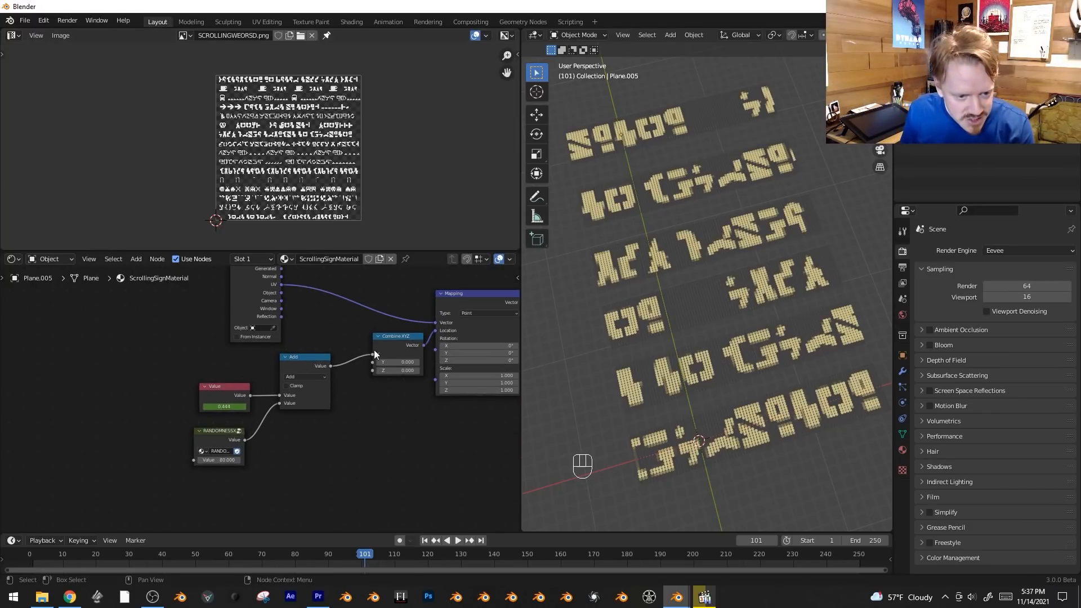
pyautogui.scroll(-1, 380, 355)
pyautogui.press('b')
pyautogui.moveTo(149, 304); pyautogui.dragTo(313, 458)
pyautogui.press('g')
pyautogui.scroll(1, 250, 403)
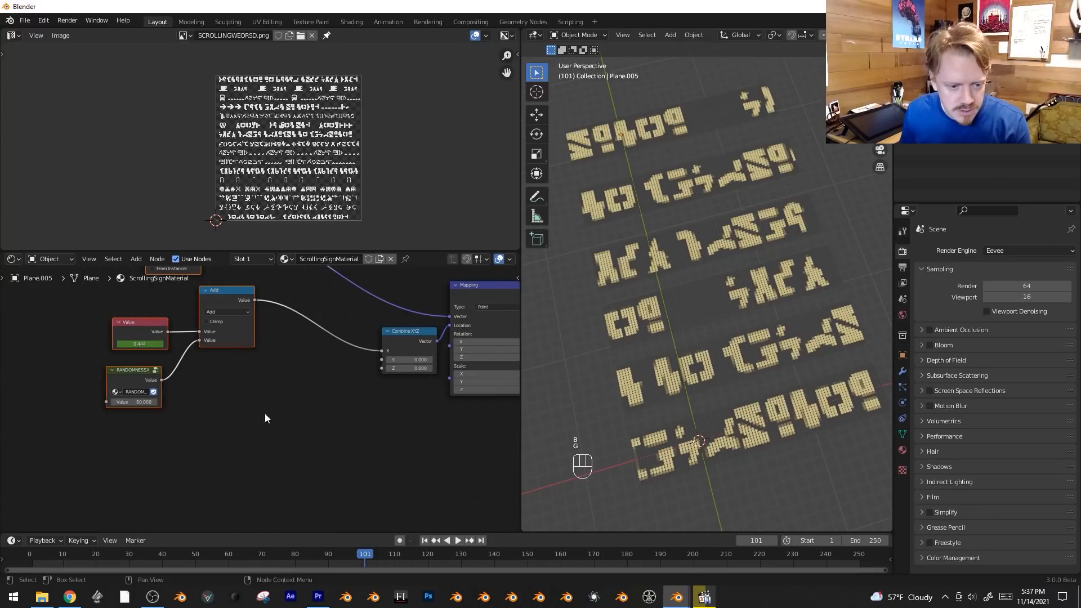
# Duplicate the randomness group with its value set to 101.2 and link the copy's output to the Combine XYZ Y input.
pyautogui.hotkey('shift', 'a')
pyautogui.click(121, 371)
pyautogui.hotkey('shift', 'd')
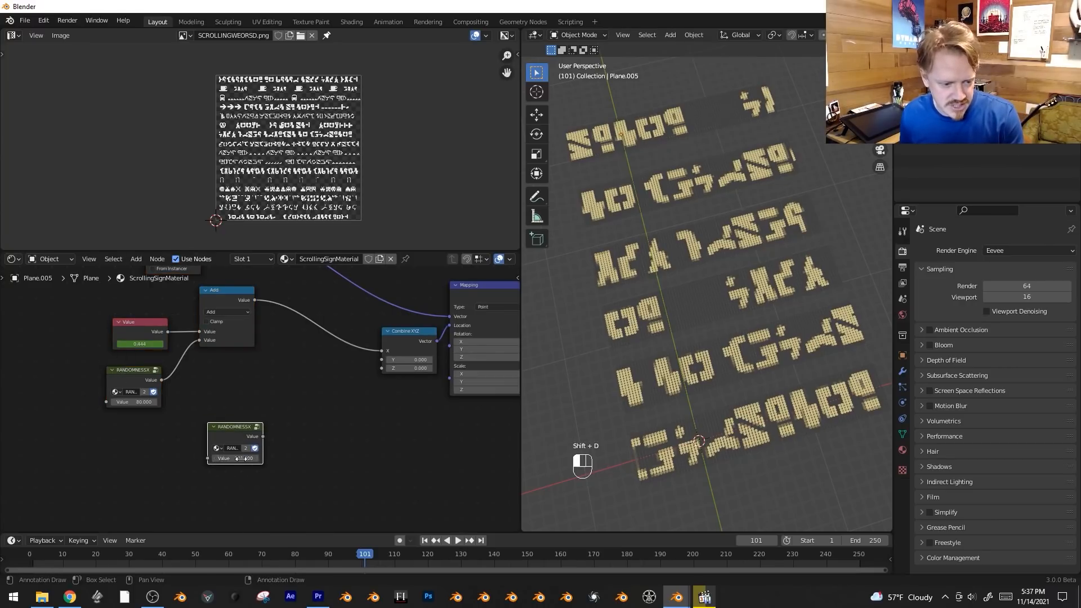
pyautogui.scroll(1, 264, 440)
pyautogui.moveTo(263, 437); pyautogui.dragTo(277, 439)
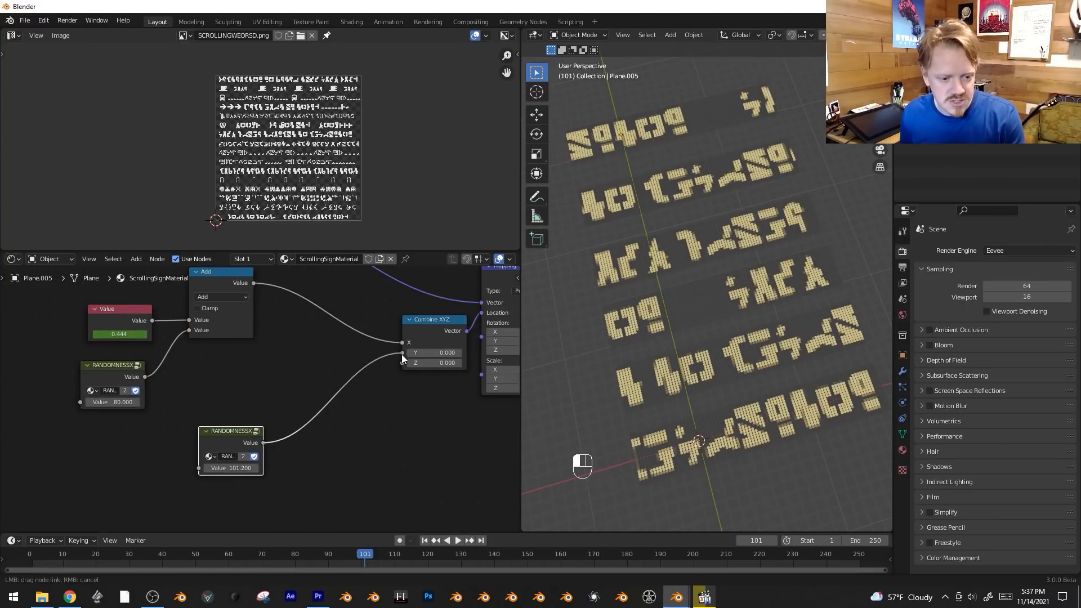
pyautogui.moveTo(403, 359); pyautogui.dragTo(402, 353)
pyautogui.scroll(2, 262, 113)
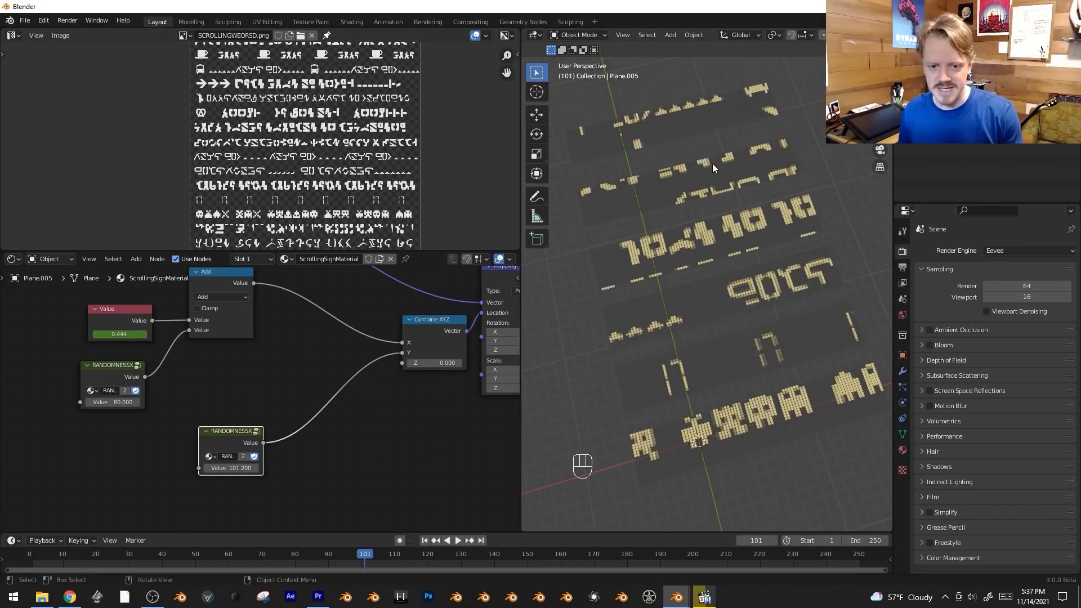
# Create linked duplicates of all six signs as a second column along X, and deselect everything.
pyautogui.scroll(-3, 713, 167)
pyautogui.press('b')
pyautogui.moveTo(647, 154); pyautogui.dragTo(811, 400)
pyautogui.keyDown('shift'); pyautogui.moveTo(801, 394); pyautogui.dragTo(744, 424, button='middle'); pyautogui.keyUp('shift')
pyautogui.hotkey('alt', 'd')
pyautogui.press('x')
pyautogui.click(796, 373)
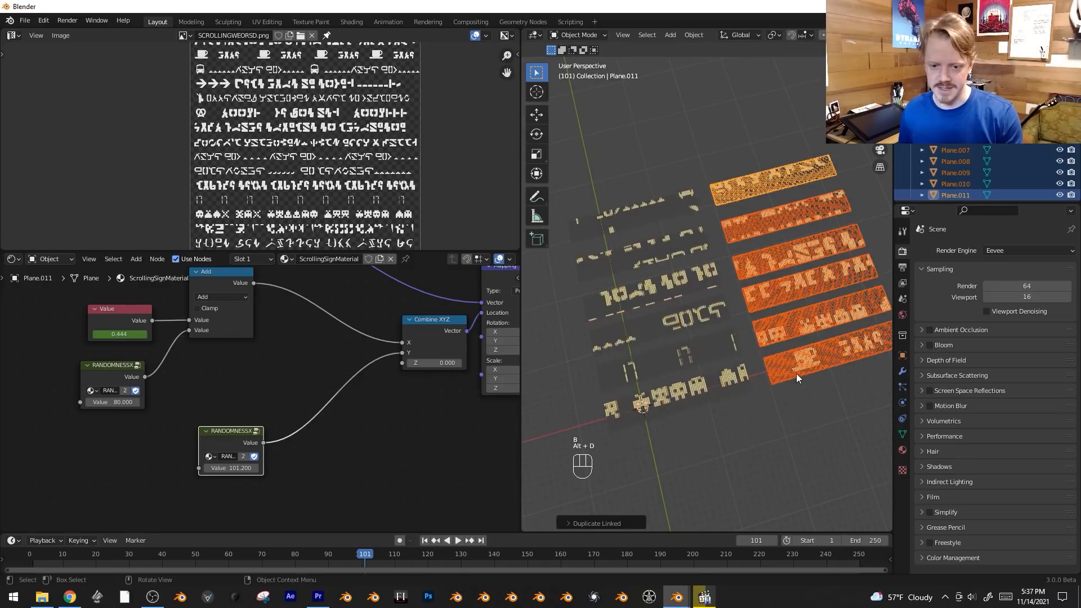
pyautogui.hotkey('alt', 'a')
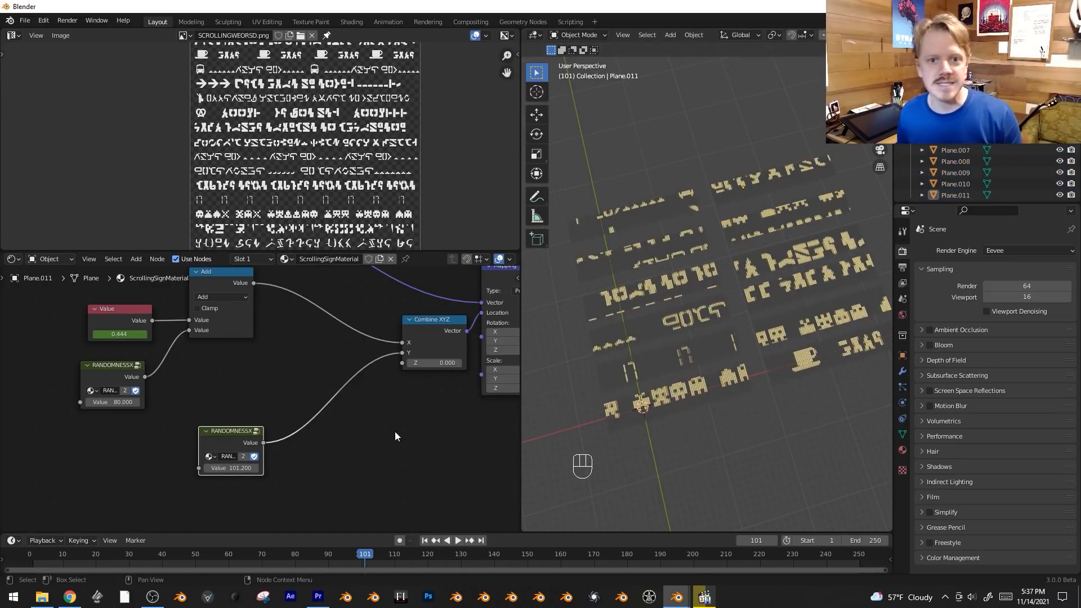
# Insert a Math node set to Snap between the duplicated randomness group and the Combine XYZ Y input.
pyautogui.hotkey('shift', 'a')
pyautogui.moveTo(390, 453)
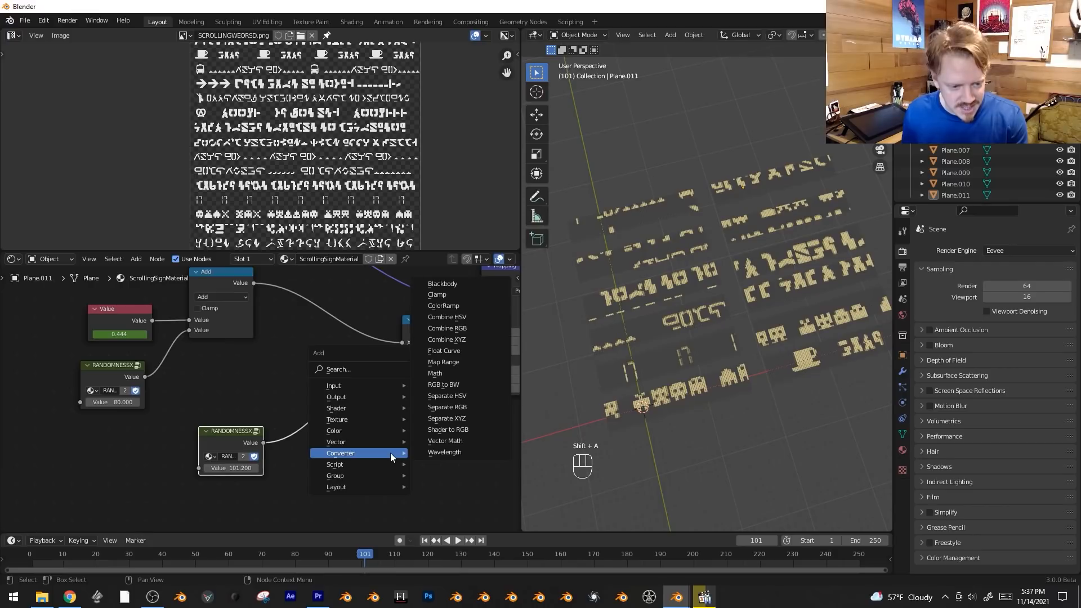
pyautogui.click(441, 372)
pyautogui.click(303, 376)
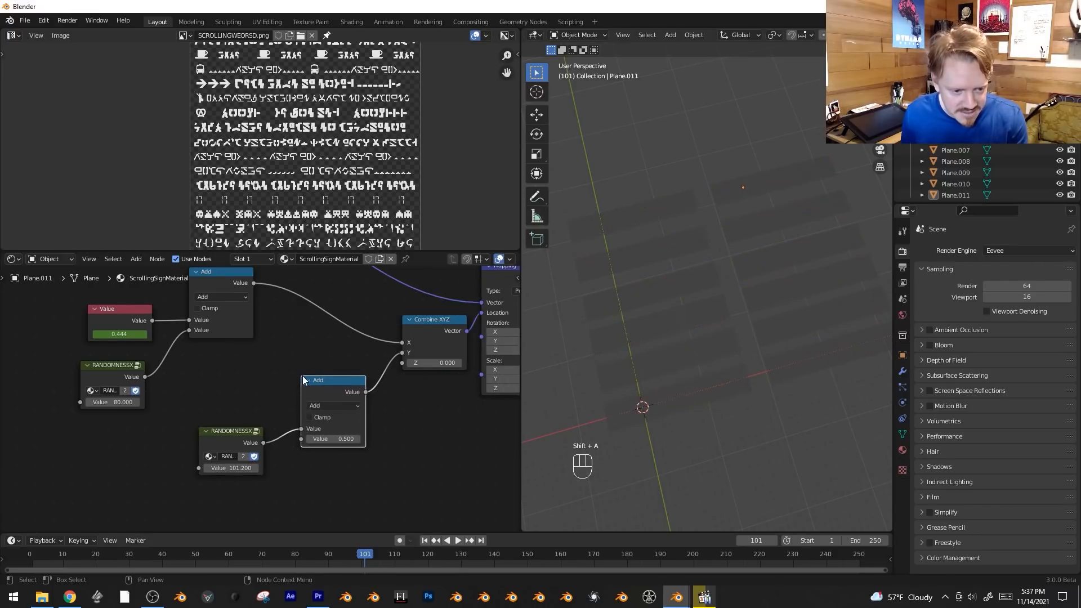
pyautogui.click(353, 406)
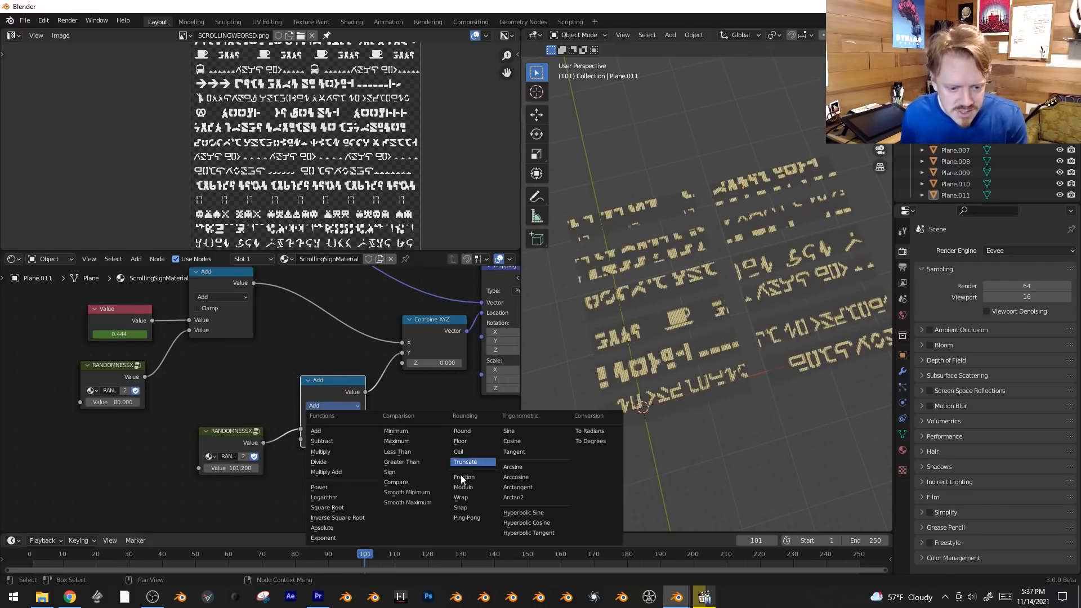
pyautogui.click(474, 508)
pyautogui.scroll(1, 407, 431)
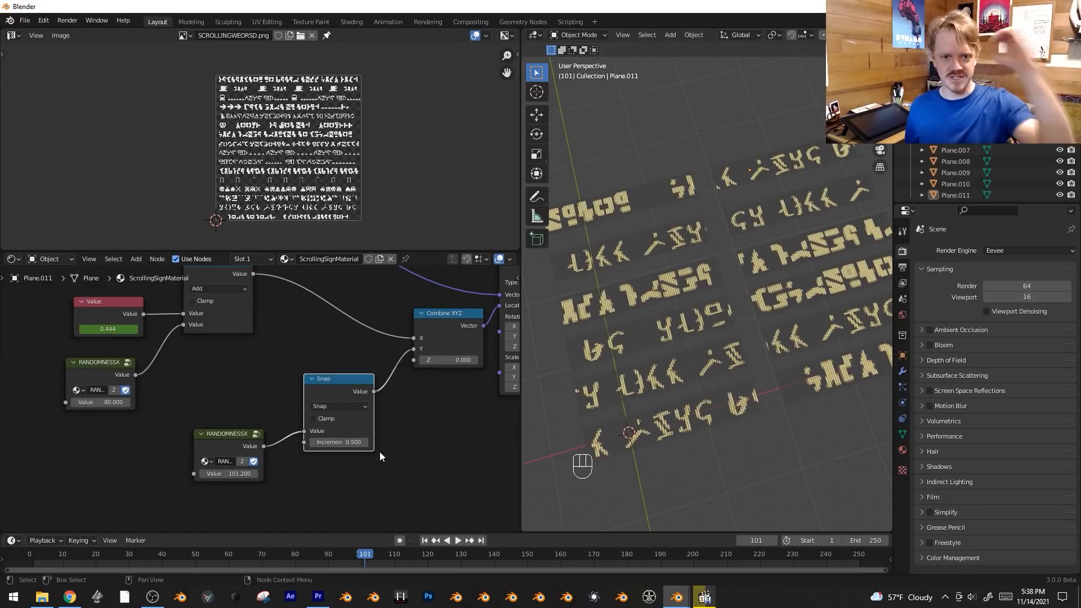
# Set the Snap node's increment to 1/16 to match the rows of the text sheet.
pyautogui.scroll(1, 140, 168)
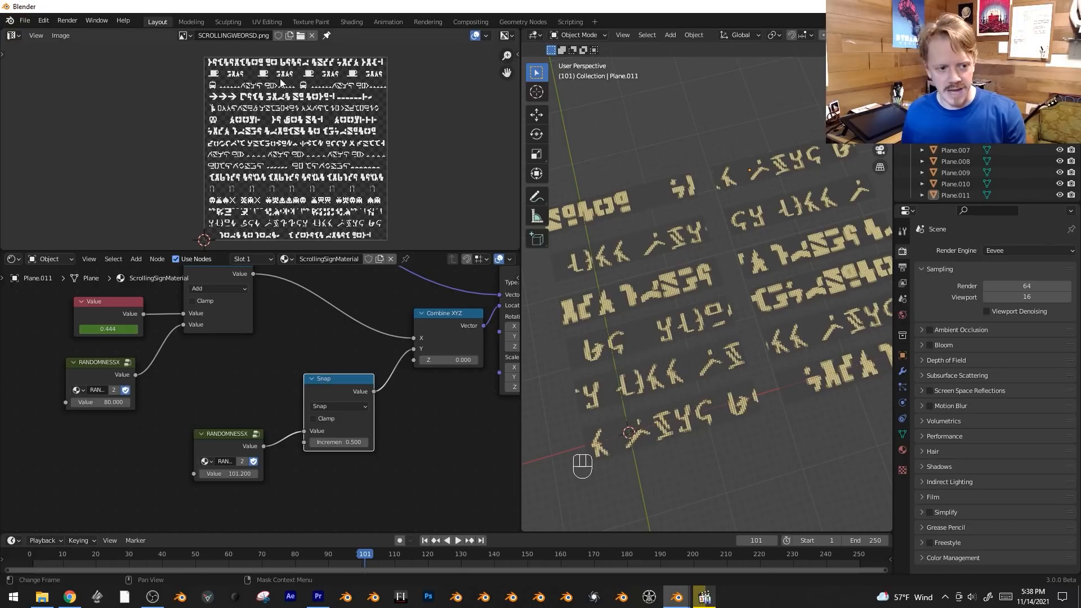
pyautogui.click(339, 443)
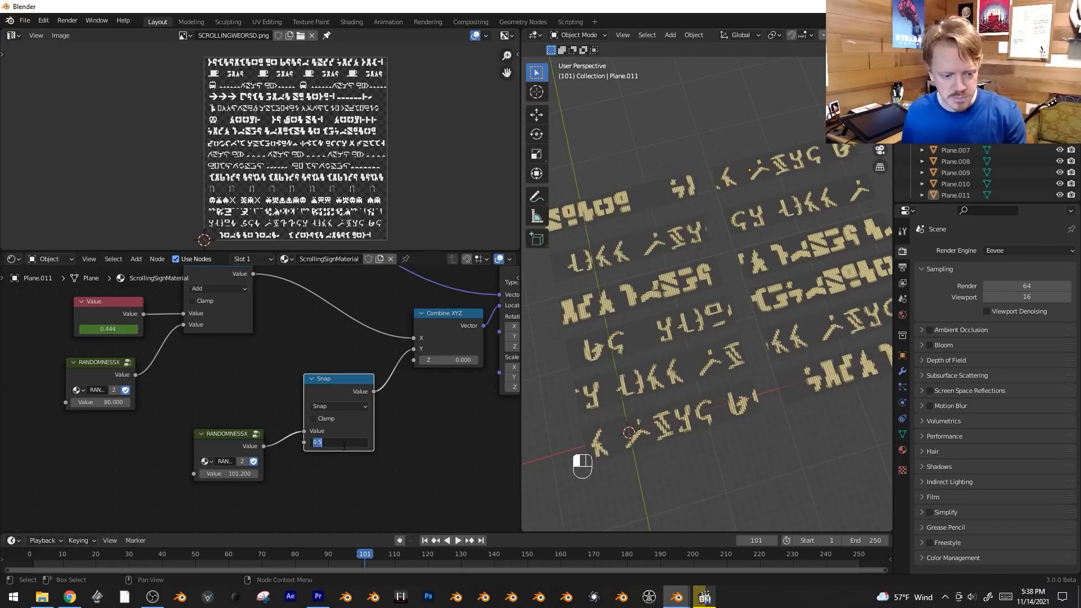
pyautogui.write('1/1')
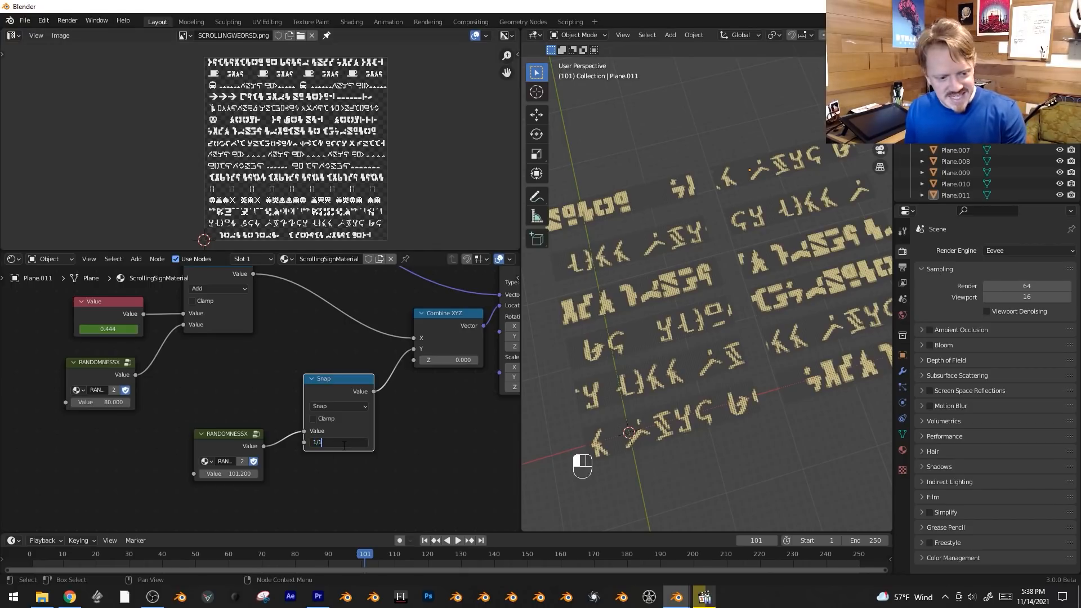
pyautogui.write('6')
pyautogui.press('Return')
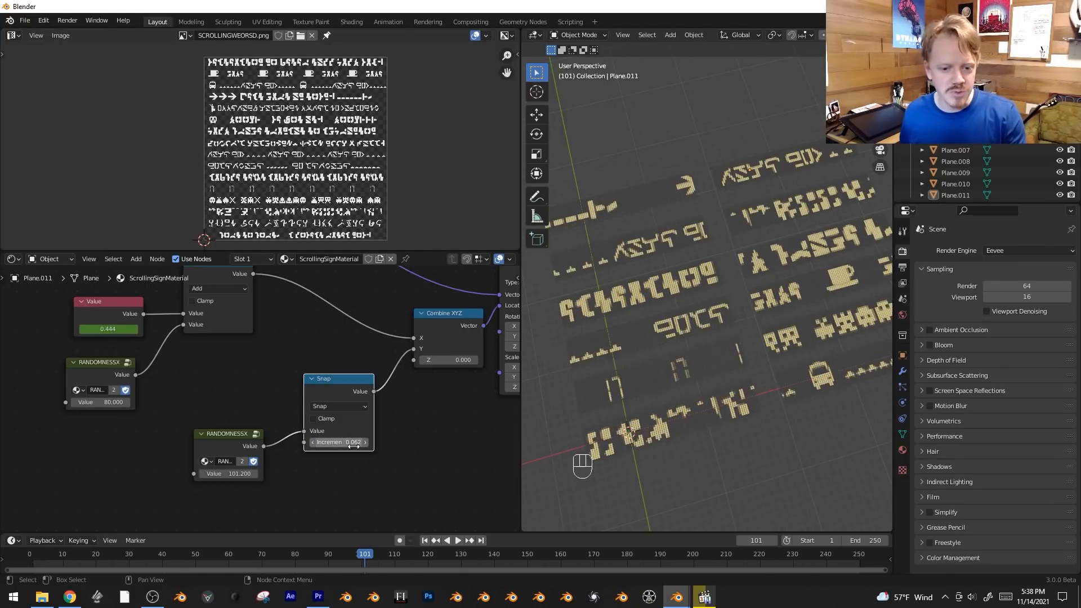
# Create linked duplicates of all twelve signs beside the existing two columns, and deselect everything.
pyautogui.scroll(-4, 728, 248)
pyautogui.hotkey('shift', 'alt', 'z')
pyautogui.hotkey('shift', 'alt', 'z')
pyautogui.press('b')
pyautogui.moveTo(611, 210); pyautogui.dragTo(819, 415)
pyautogui.hotkey('alt', 'd')
pyautogui.click(799, 319)
pyautogui.hotkey('alt', 'a')
# Play and stop the animation to check the scrolling and row alignment across all the signs.
pyautogui.scroll(4, 751, 351)
pyautogui.press('space')
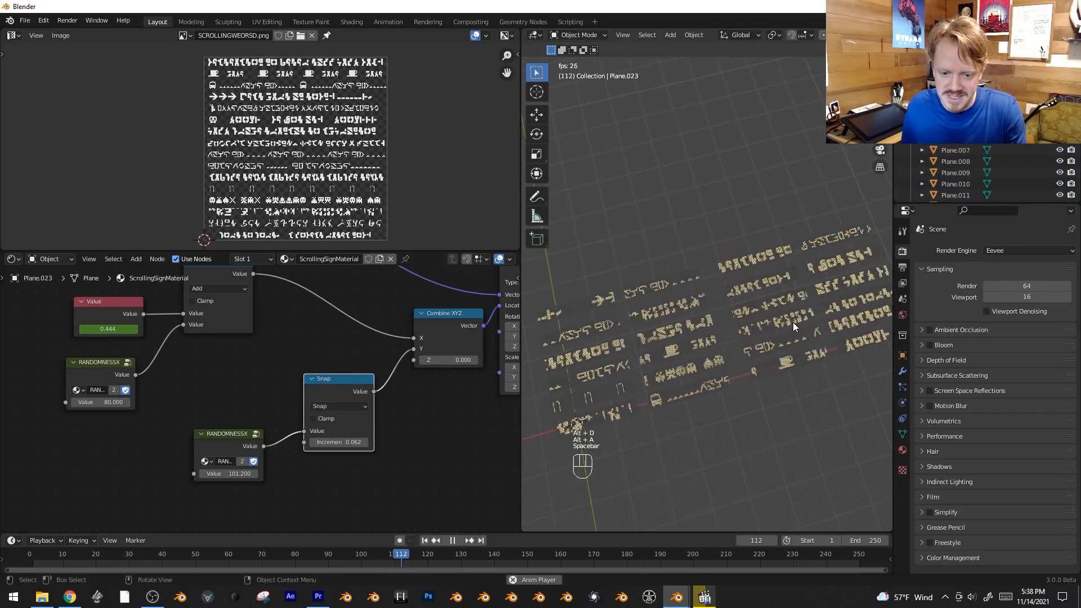
pyautogui.press('space')
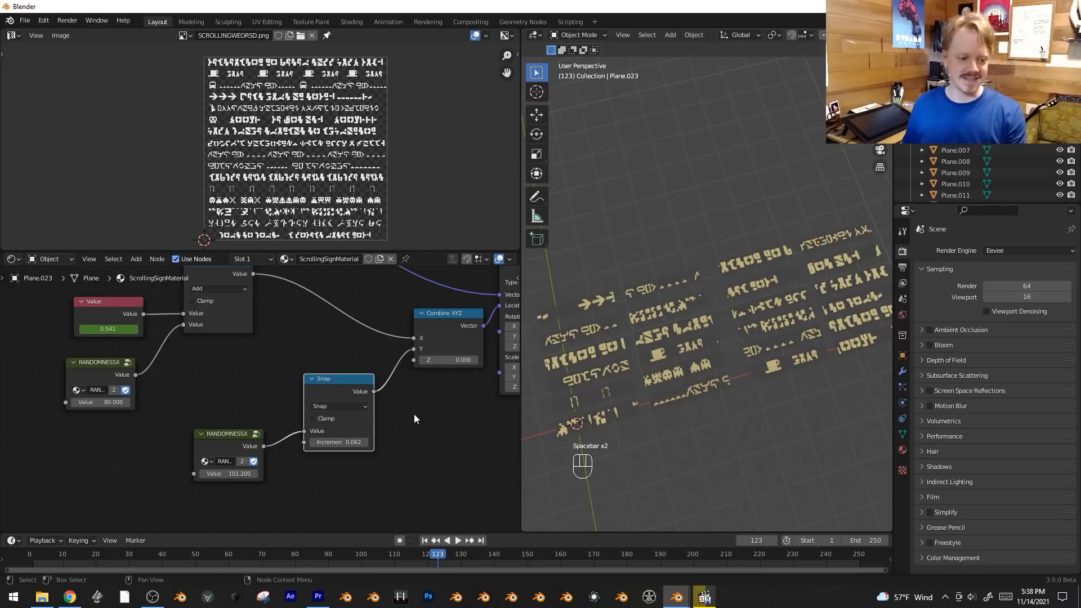
pyautogui.scroll(-2, 414, 419)
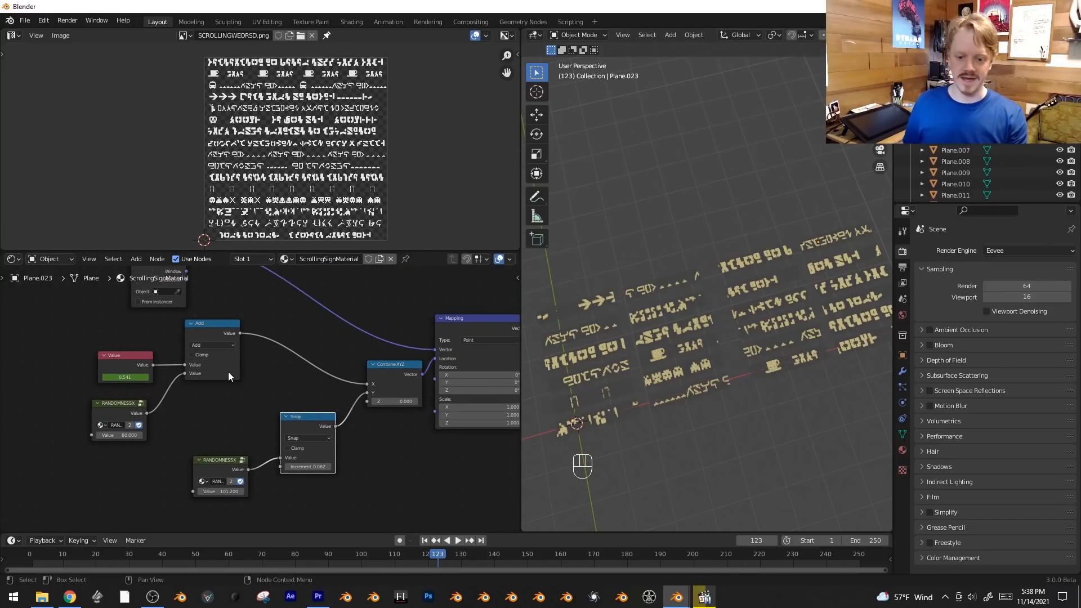
pyautogui.press('space')
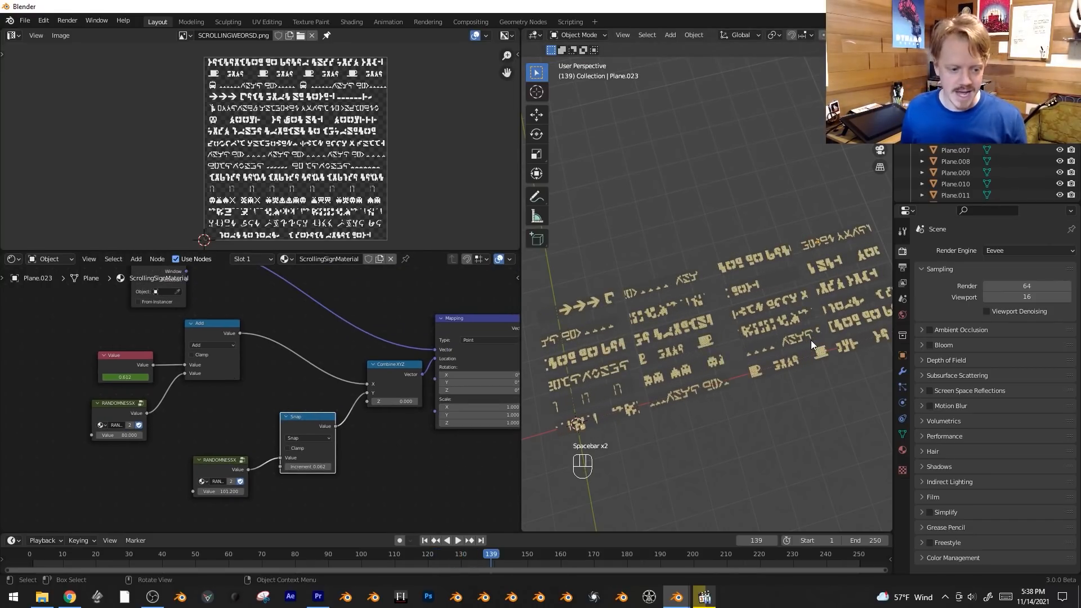
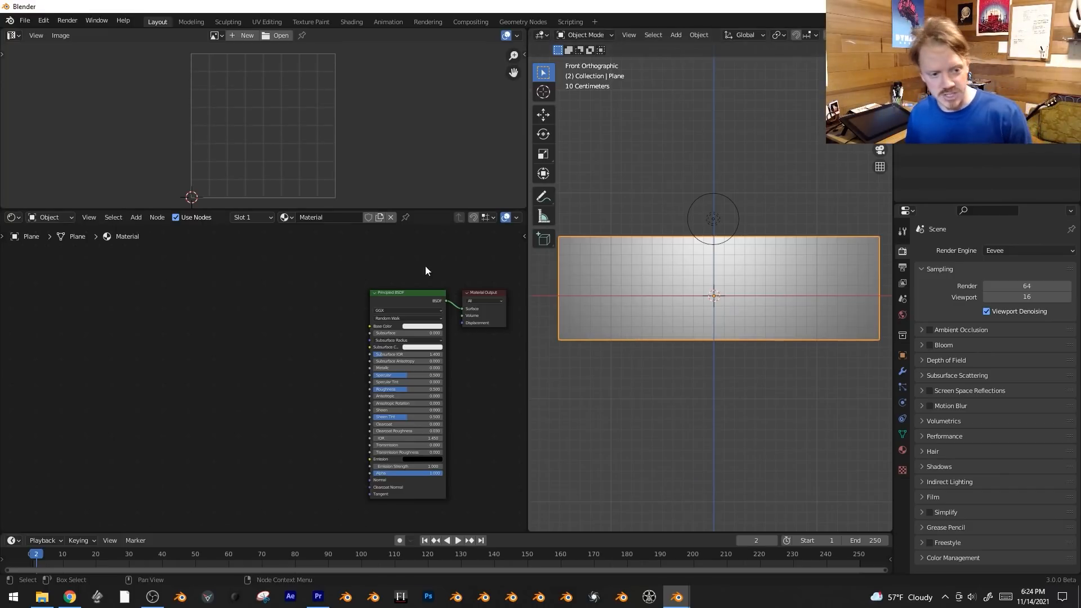
# Add an image texture with mapping and texture coordinate nodes to the Principled BSDF, and load RandomSignagee.png from the BikeBoys folder.
pyautogui.scroll(1, 301, 352)
pyautogui.hotkey('ctrl', 't')
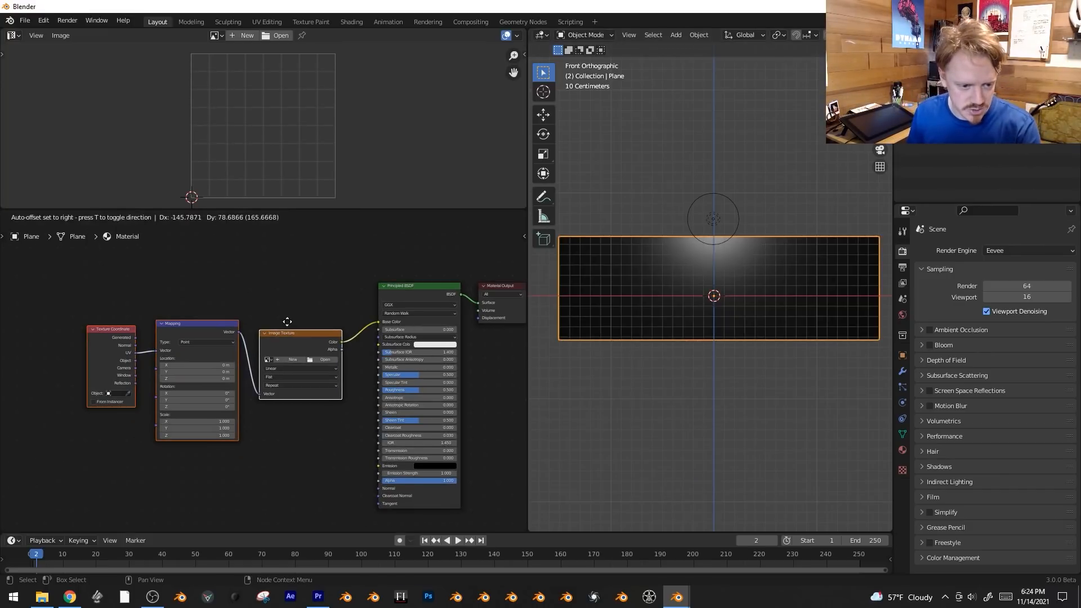
pyautogui.click(328, 360)
pyautogui.click(219, 456)
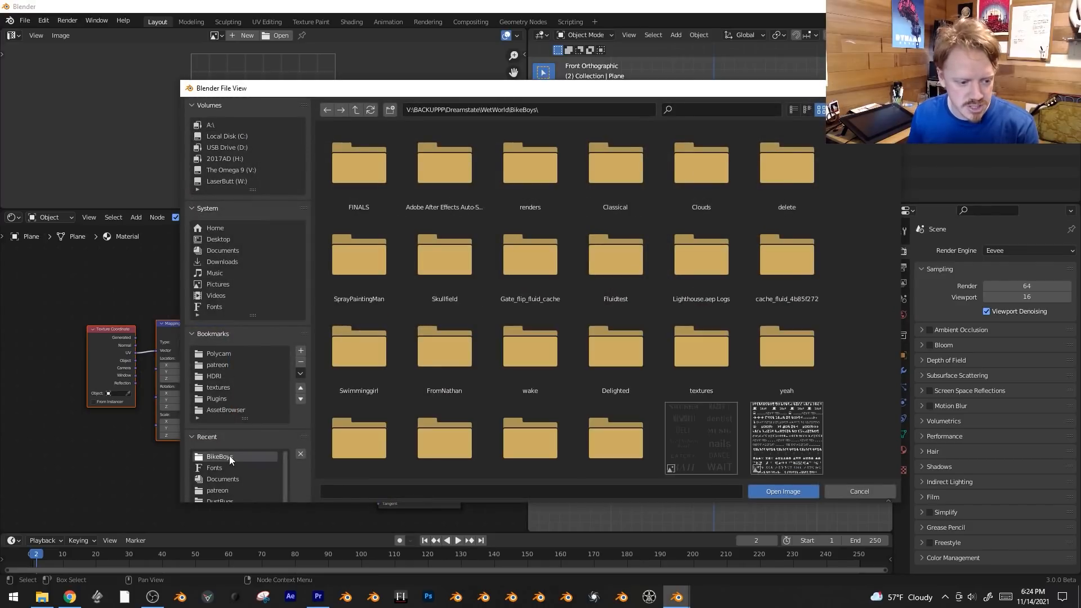
pyautogui.scroll(-2, 644, 303)
pyautogui.click(714, 381)
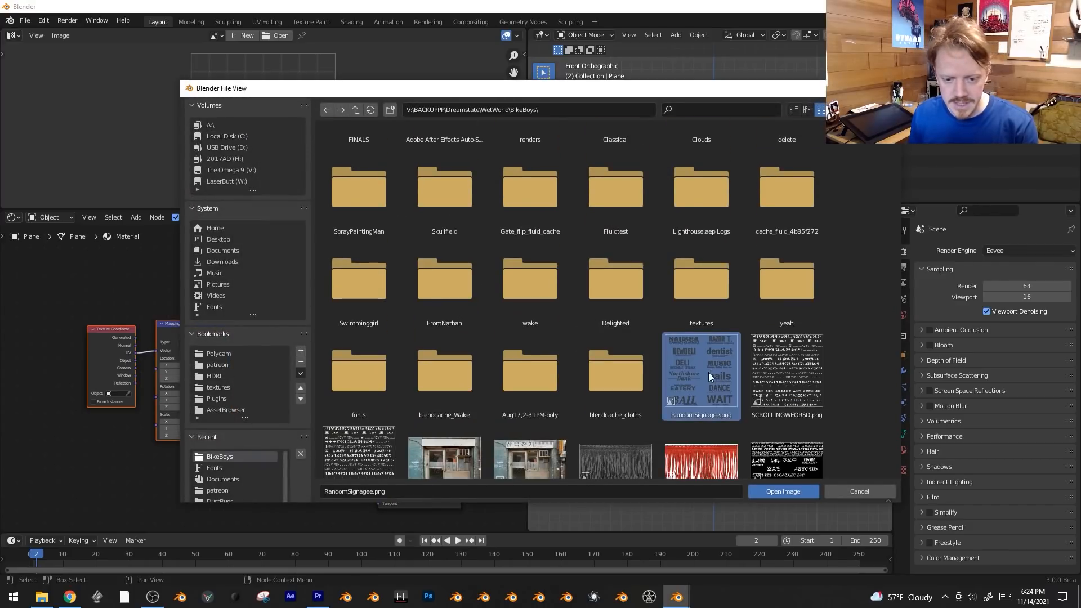
pyautogui.click(783, 490)
# Remove the image's link to Base Color and connect its Alpha output to the Principled BSDF's Alpha input.
pyautogui.press('g')
pyautogui.click(333, 350)
pyautogui.scroll(1, 338, 360)
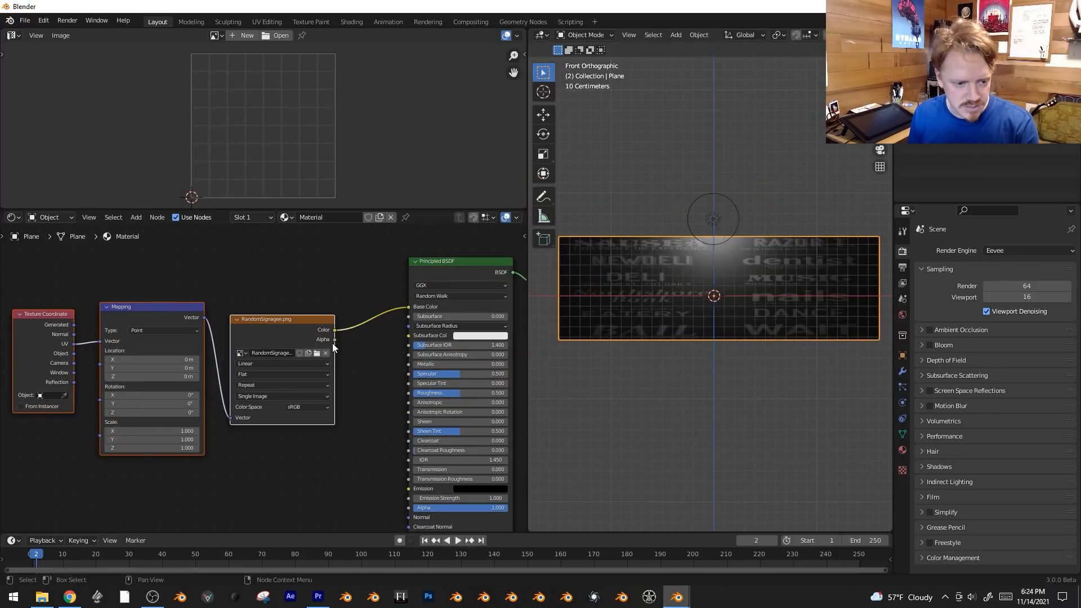
pyautogui.moveTo(351, 375); pyautogui.dragTo(345, 350, button='middle')
pyautogui.keyDown('ctrl'); pyautogui.moveTo(329, 315); pyautogui.dragTo(402, 483); pyautogui.keyUp('ctrl')
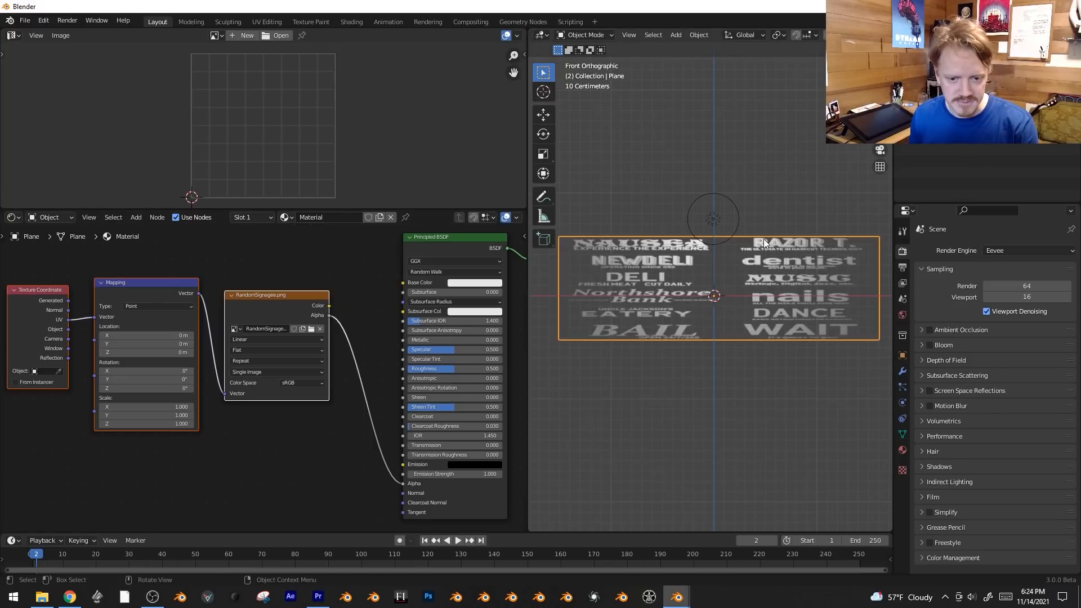
# Unwrap the sign plane with Project from View and scale down its UV face over the signage sheet.
pyautogui.scroll(1, 769, 248)
pyautogui.press('Tab')
pyautogui.scroll(-2, 764, 280)
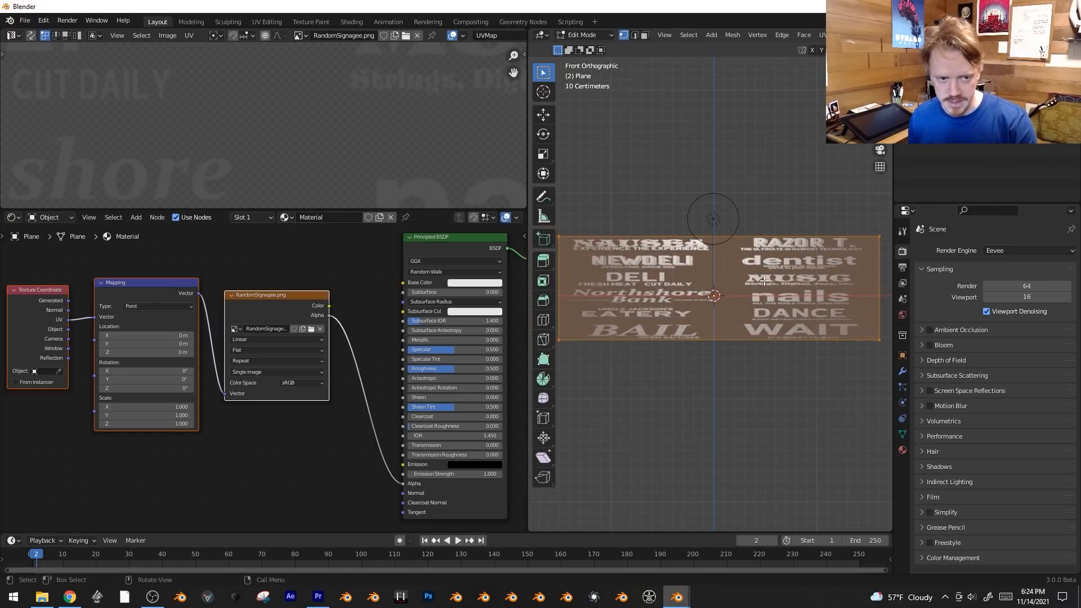
pyautogui.press('u')
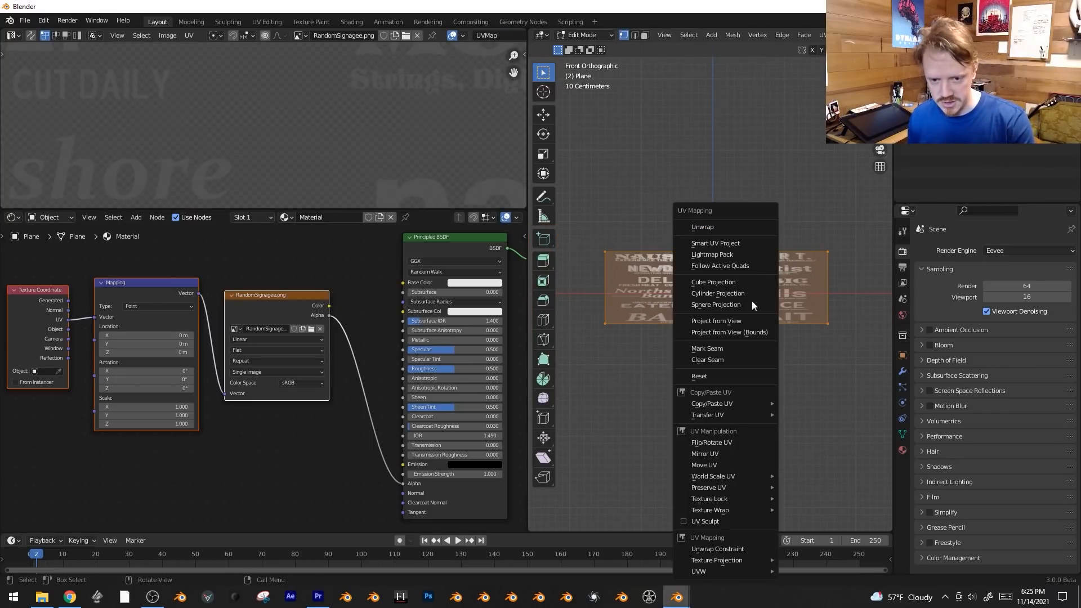
pyautogui.click(735, 325)
pyautogui.scroll(-3, 338, 135)
pyautogui.press('s')
pyautogui.click(383, 135)
pyautogui.scroll(-4, 383, 135)
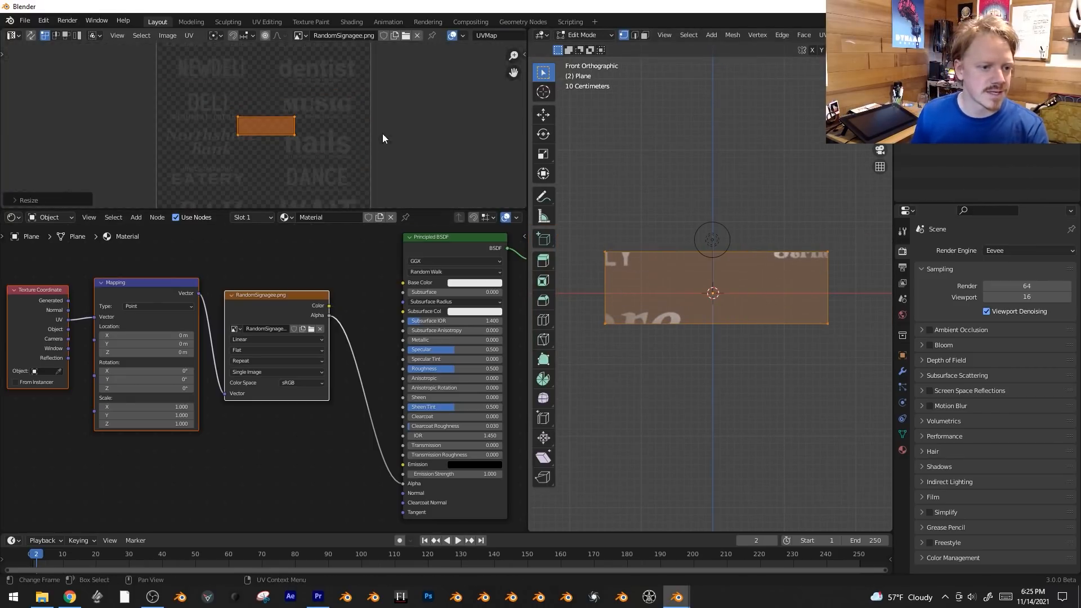
# Move and scale the UV face to fit over the BAIL sign in the lower-left cell of the signage sheet.
pyautogui.moveTo(383, 135); pyautogui.dragTo(418, 79, button='middle')
pyautogui.press('g')
pyautogui.click(342, 170)
pyautogui.press('s')
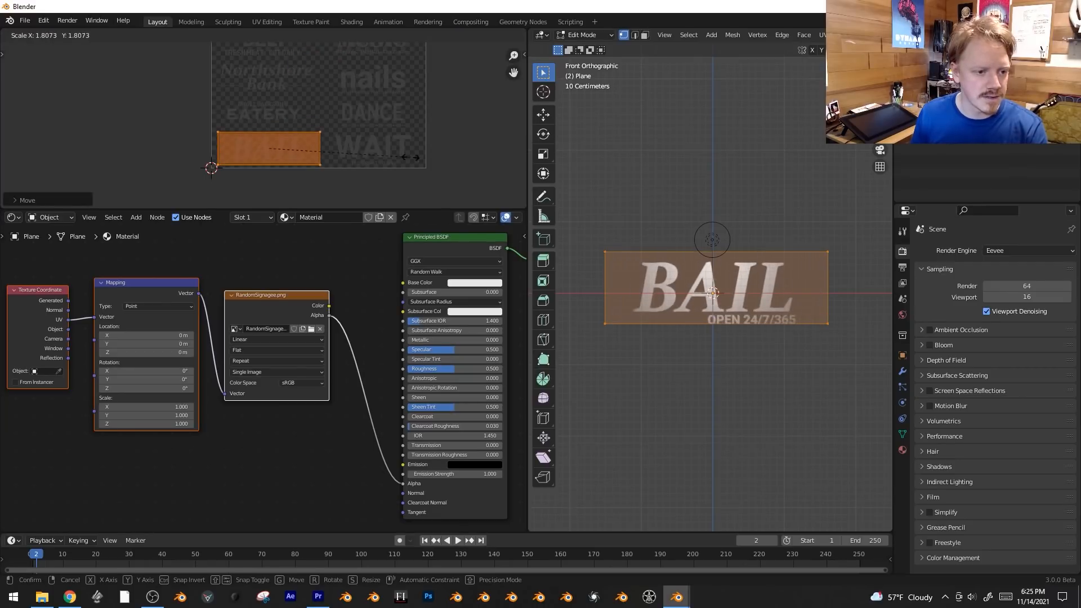
pyautogui.click(425, 157)
pyautogui.press('g')
pyautogui.click(415, 167)
pyautogui.press('s')
pyautogui.click(410, 164)
pyautogui.scroll(-2, 380, 133)
pyautogui.moveTo(379, 132)
pyautogui.mouseDown(button='middle')
pyautogui.moveTo(375, 178)
pyautogui.moveTo(377, 143)
pyautogui.mouseUp(button='middle')
pyautogui.scroll(1, 380, 142)
# Scale and move the UV face along X so it covers the full width of the BAIL cell.
pyautogui.press('s')
pyautogui.press('x')
pyautogui.click(409, 138)
pyautogui.press('g')
pyautogui.press('x')
pyautogui.click(390, 140)
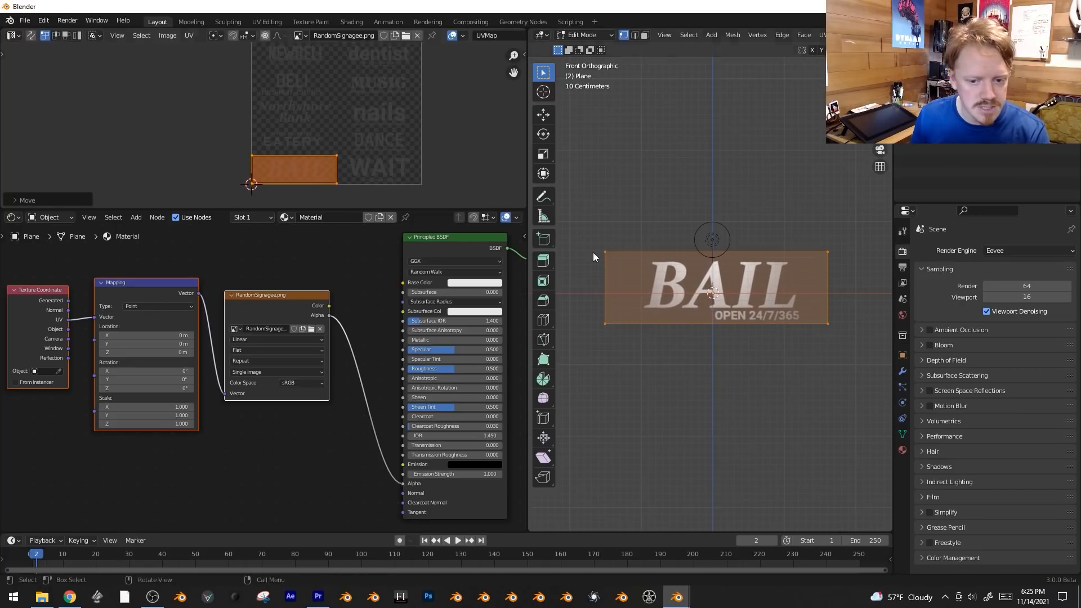
# Return to Object Mode and spread out the material nodes to make room in front of the Mapping node.
pyautogui.press('Tab')
pyautogui.scroll(-6, 294, 293)
pyautogui.moveTo(295, 293); pyautogui.dragTo(380, 277, button='middle')
pyautogui.moveTo(209, 318); pyautogui.dragTo(136, 283)
pyautogui.moveTo(185, 353); pyautogui.dragTo(241, 359, button='middle')
pyautogui.scroll(1, 241, 360)
# Add a Combine XYZ node and connect its Vector output to the Mapping node's Location input.
pyautogui.hotkey('shift', 'a')
pyautogui.moveTo(225, 445)
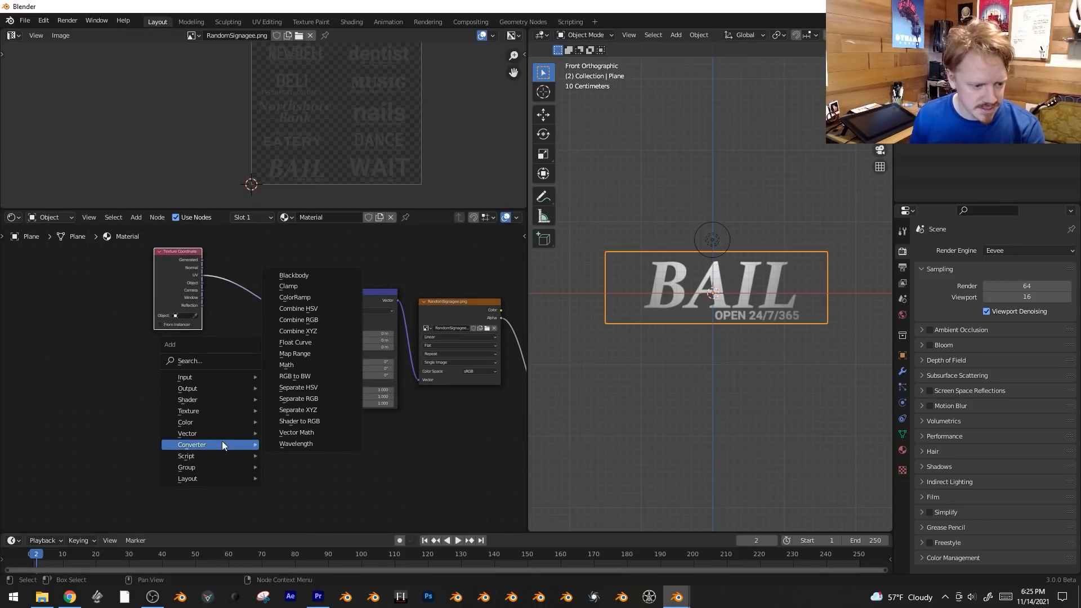
pyautogui.click(307, 331)
pyautogui.click(308, 356)
pyautogui.moveTo(305, 351); pyautogui.dragTo(315, 337)
pyautogui.moveTo(224, 379); pyautogui.dragTo(244, 364, button='middle')
pyautogui.moveTo(200, 234); pyautogui.dragTo(161, 233)
# Add an Object Info node and connect its Random output to the Combine XYZ X and Y inputs.
pyautogui.hotkey('shift', 'a')
pyautogui.moveTo(154, 232)
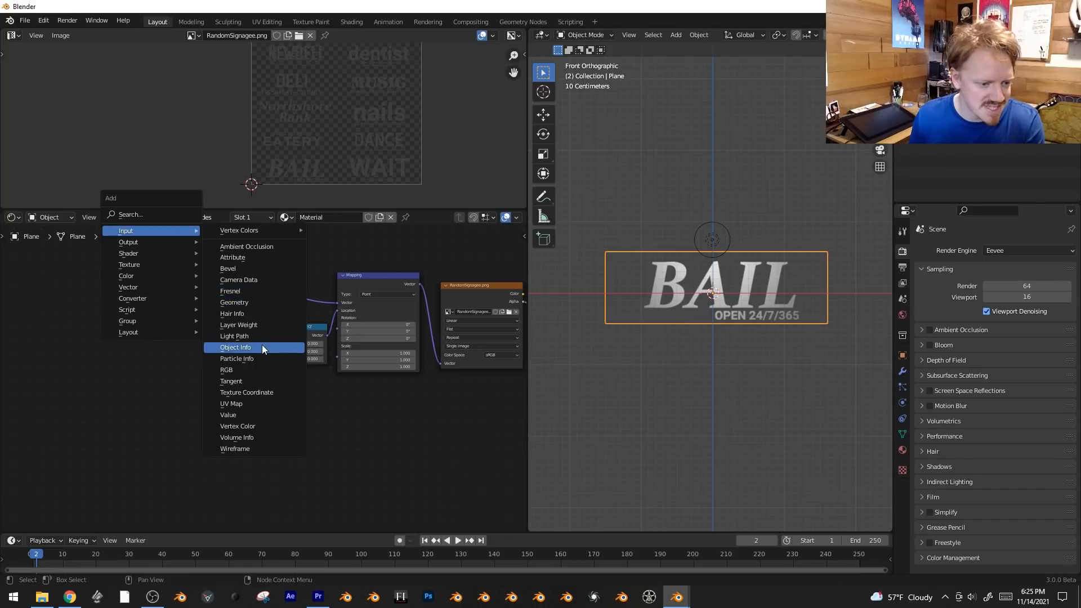
pyautogui.click(264, 347)
pyautogui.click(197, 380)
pyautogui.moveTo(196, 381); pyautogui.dragTo(278, 343)
pyautogui.moveTo(194, 382); pyautogui.dragTo(282, 352)
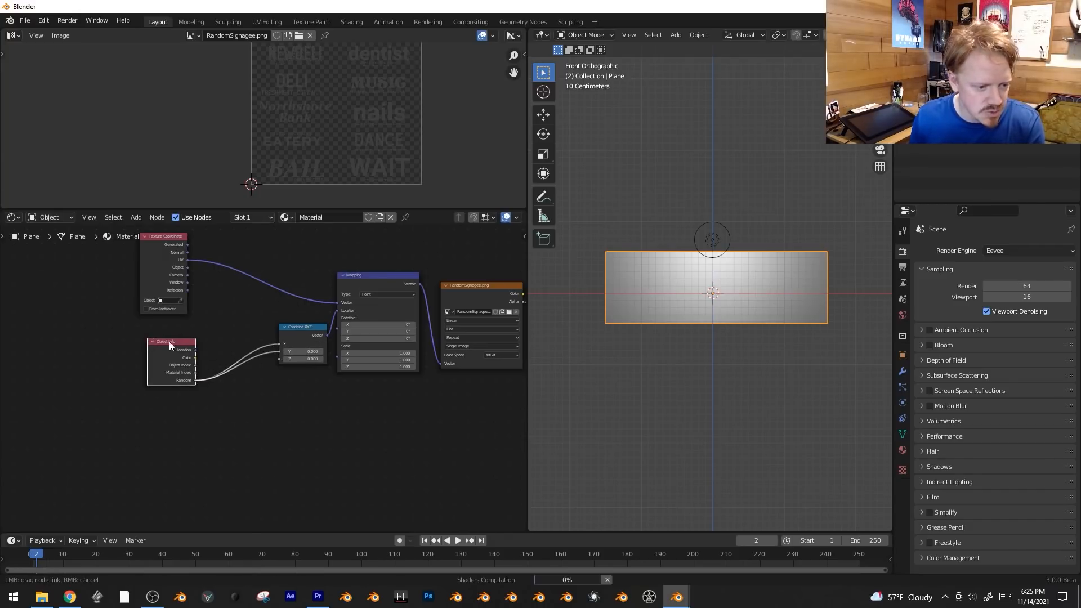
# Insert a Math node set to Snap between Random and the Combine XYZ Y input, with a 0.167 increment.
pyautogui.hotkey('shift', 'a')
pyautogui.moveTo(216, 411)
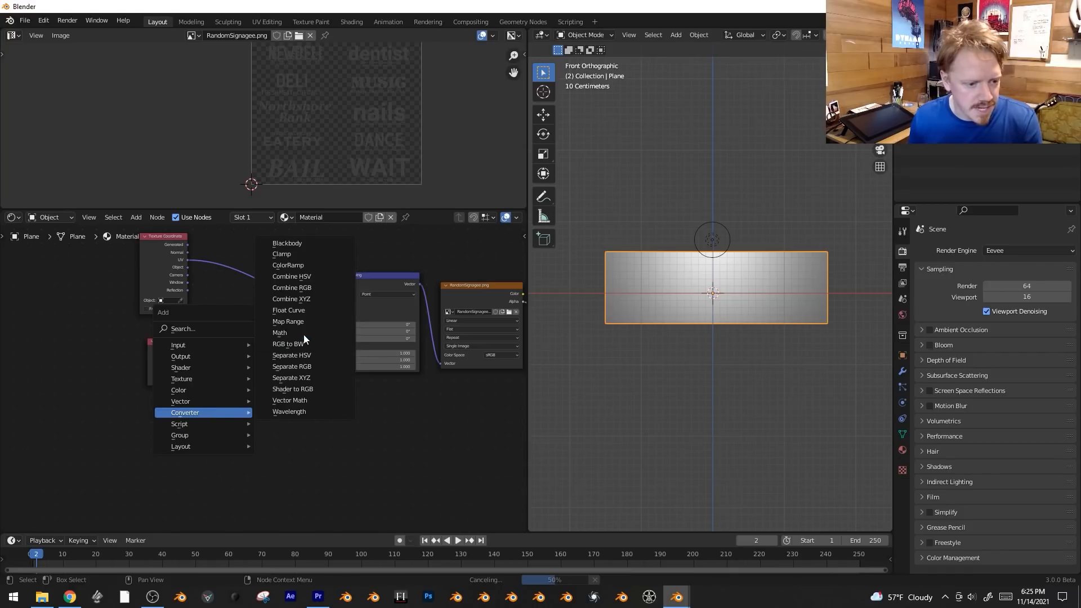
pyautogui.click(280, 333)
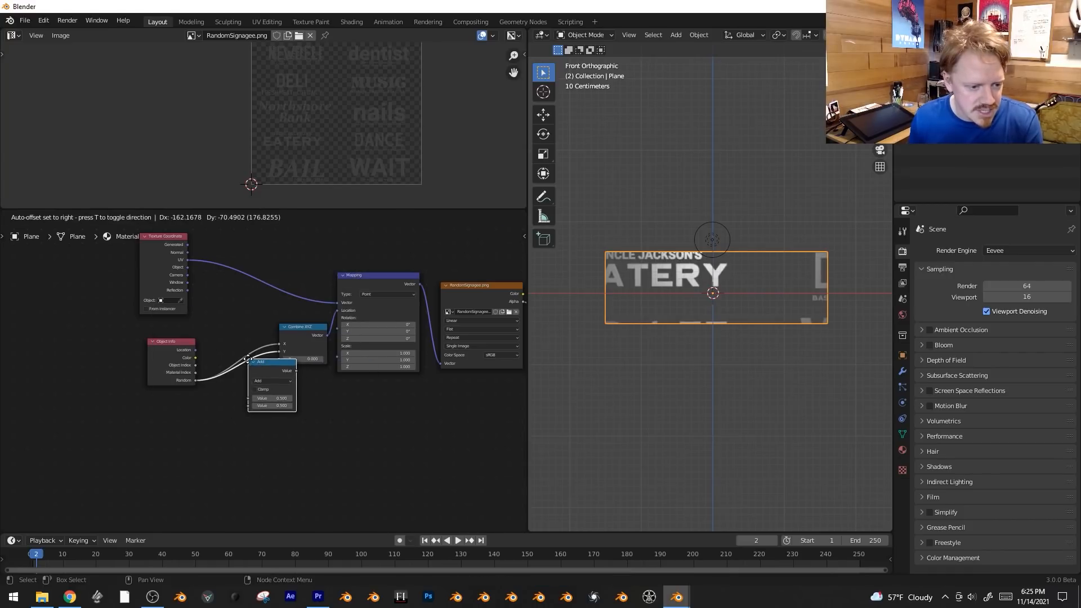
pyautogui.click(272, 378)
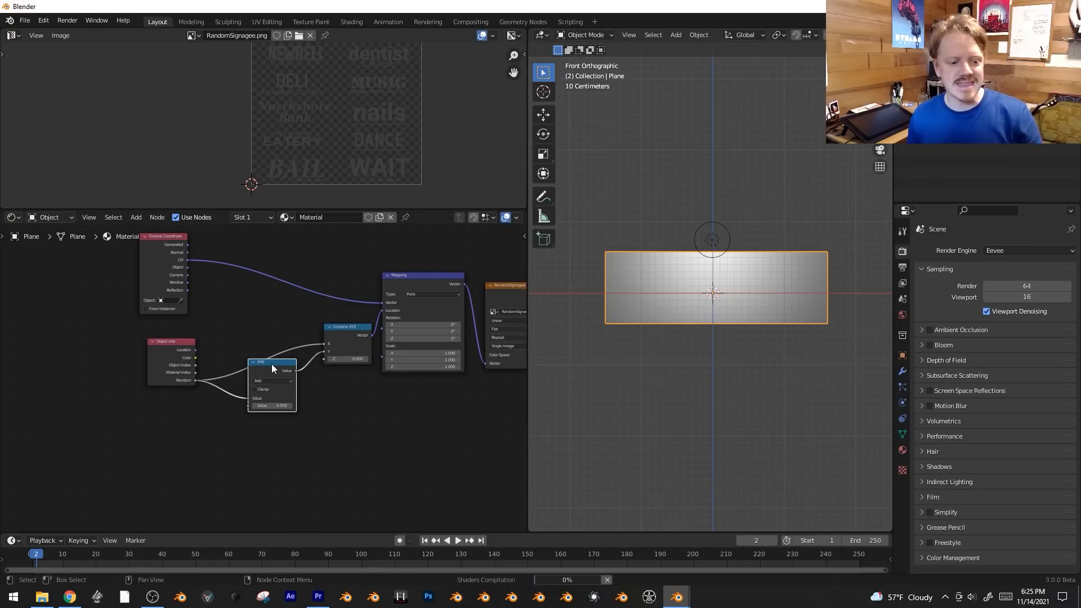
pyautogui.click(276, 381)
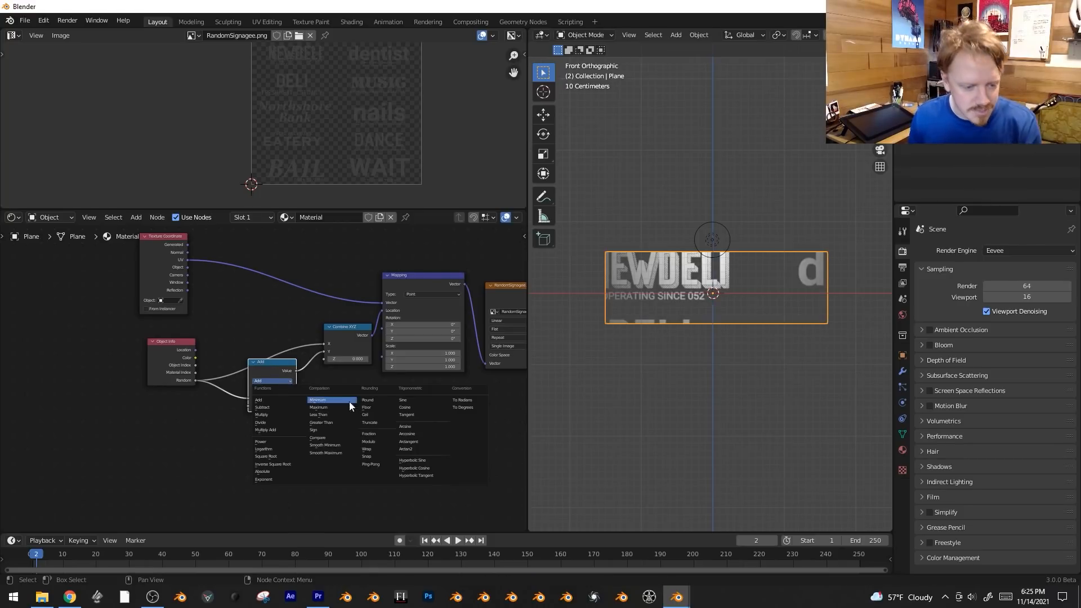
pyautogui.click(374, 457)
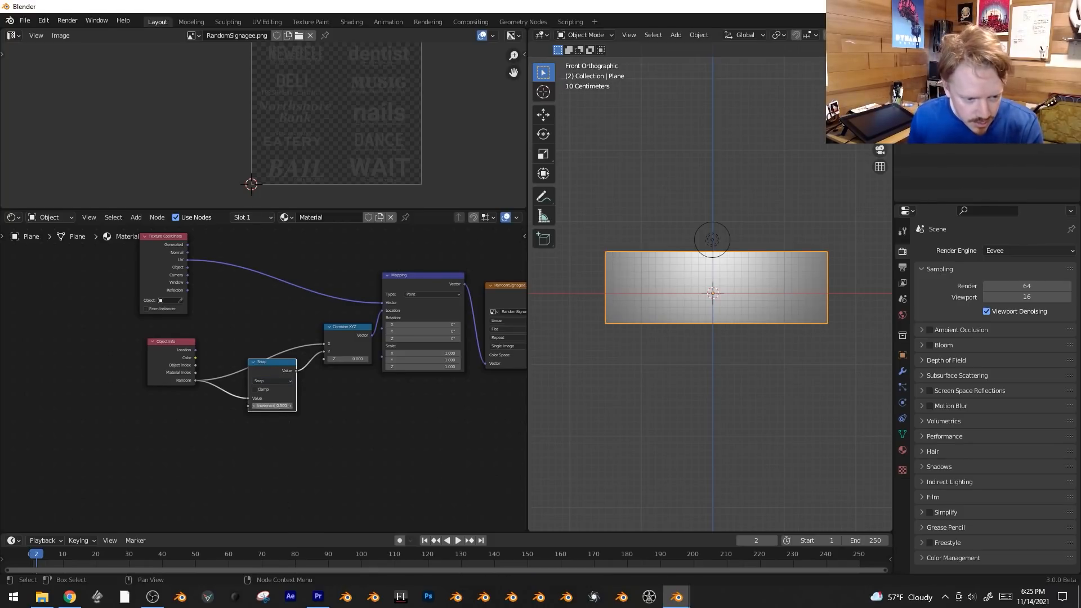
pyautogui.press('Return')
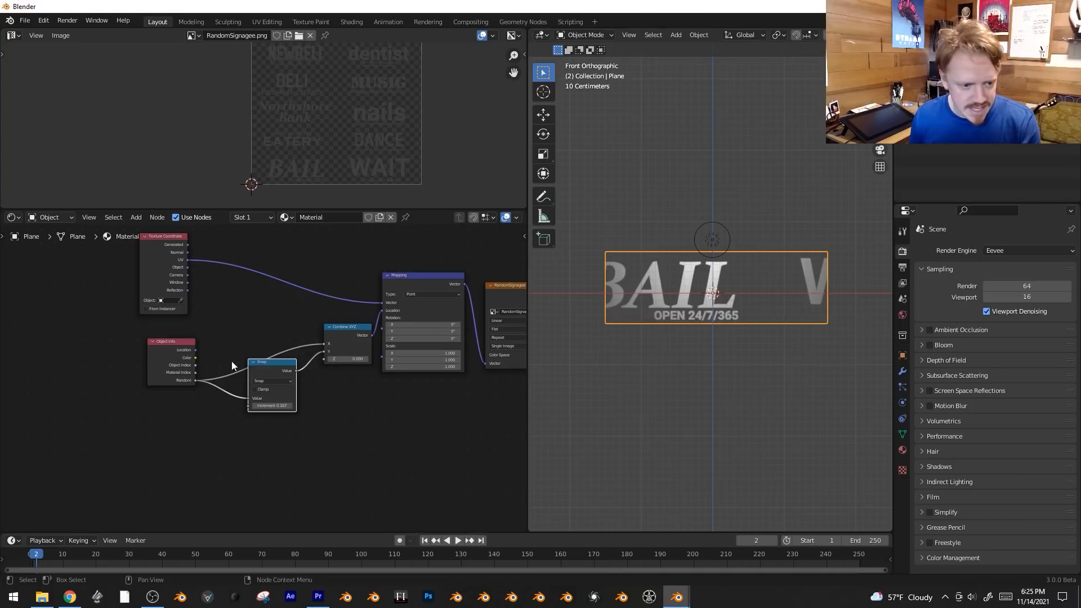
# Duplicate the Snap node onto the link to the Combine XYZ X input and set its increment to 1/2.
pyautogui.moveTo(285, 369); pyautogui.dragTo(293, 398)
pyautogui.hotkey('shift', 'd')
pyautogui.click(286, 340)
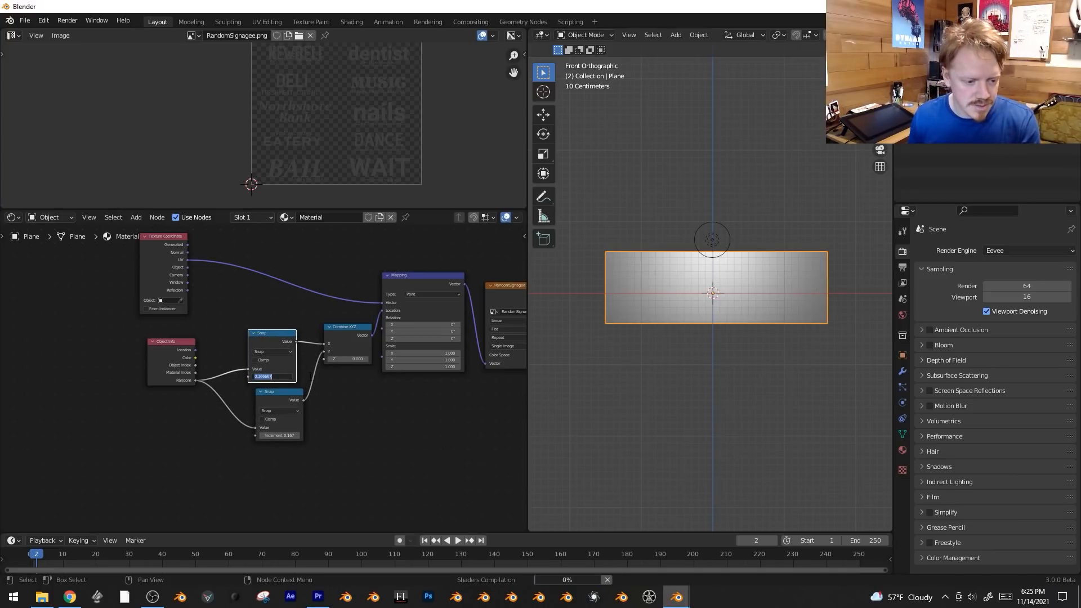
pyautogui.write('1/2')
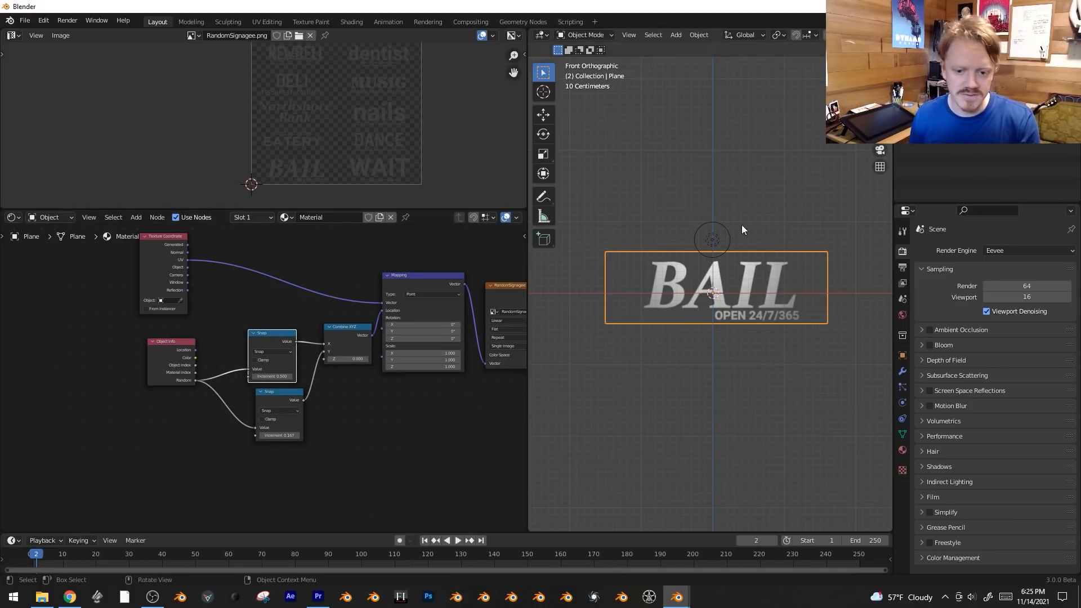
# Create several linked duplicates of the sign plane and place them around the original.
pyautogui.hotkey('alt', 'd')
pyautogui.click(700, 72)
pyautogui.keyDown('shift'); pyautogui.moveTo(712, 128); pyautogui.dragTo(721, 201, button='middle'); pyautogui.keyUp('shift')
pyautogui.hotkey('alt', 'd')
pyautogui.click(664, 260)
pyautogui.hotkey('alt', 'd')
pyautogui.click(790, 434)
pyautogui.hotkey('alt', 'd')
pyautogui.click(788, 383)
pyautogui.hotkey('alt', 'd')
pyautogui.click(788, 285)
pyautogui.hotkey('alt', 'd')
pyautogui.click(546, 369)
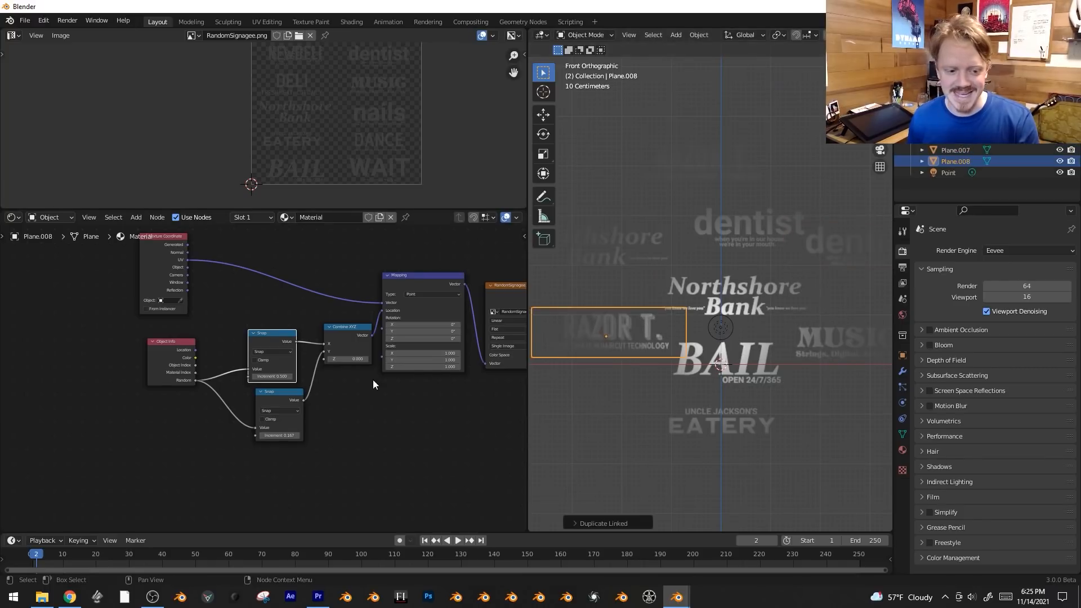
# Insert a Math node set to Add between the Object Info Random output and the Y Snap node.
pyautogui.click(256, 442)
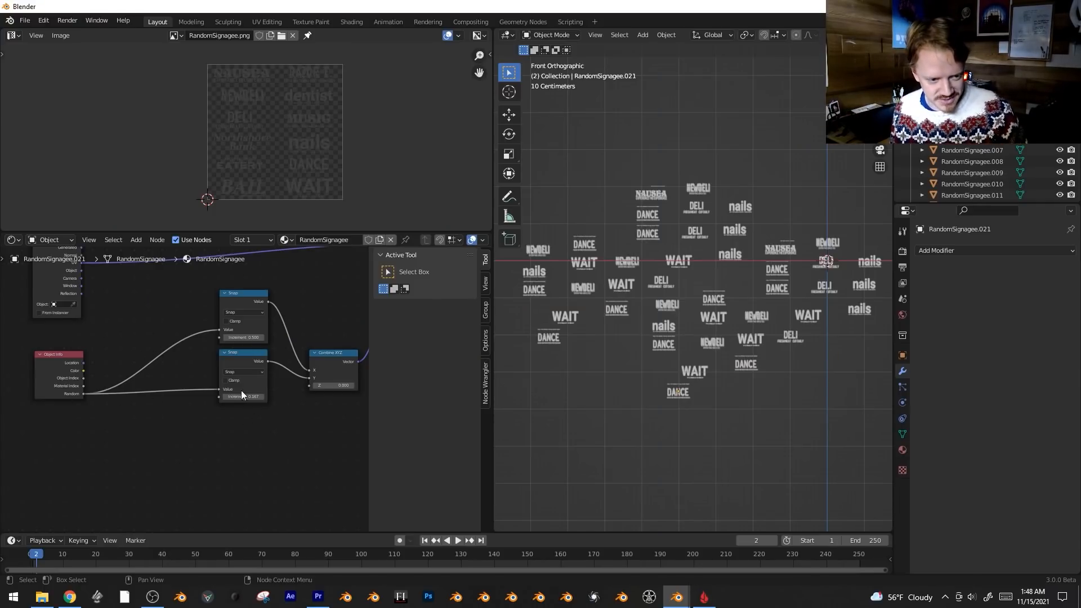
pyautogui.moveTo(178, 437); pyautogui.dragTo(182, 435, button='middle')
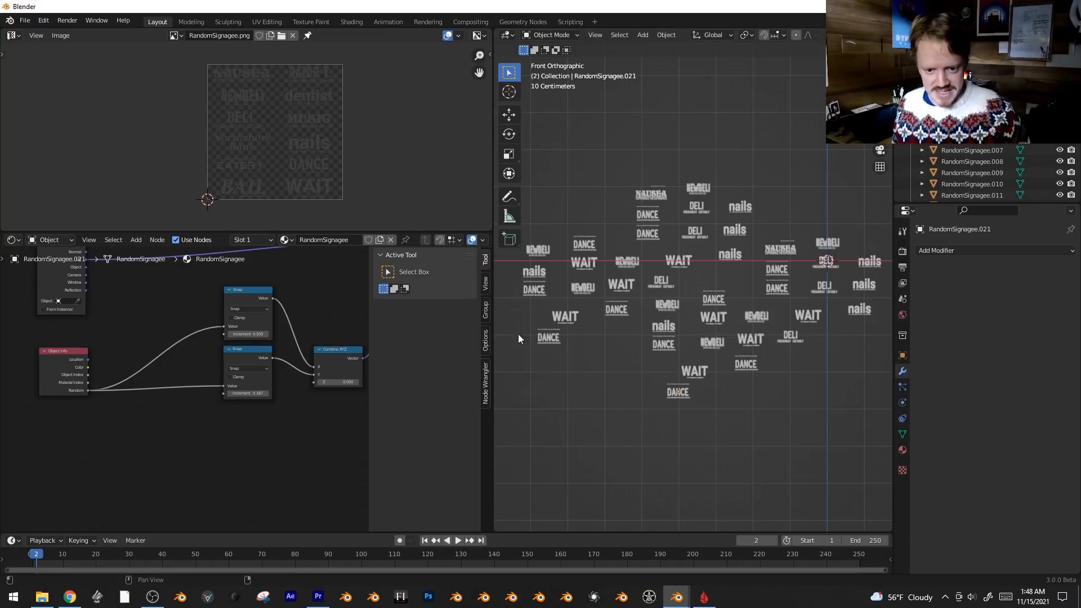
pyautogui.scroll(1, 317, 198)
pyautogui.hotkey('shift', 'a')
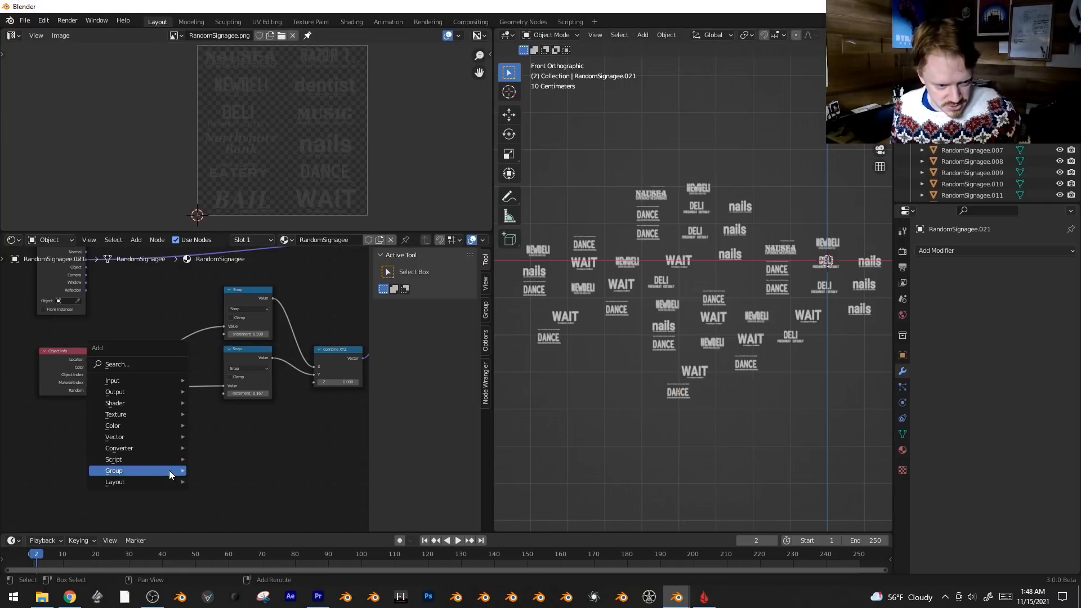
pyautogui.moveTo(136, 449)
pyautogui.click(225, 384)
pyautogui.click(151, 411)
# Add the Cute Randomness group and connect its Value output to the Add node's second value.
pyautogui.hotkey('shift', 'a')
pyautogui.moveTo(37, 480)
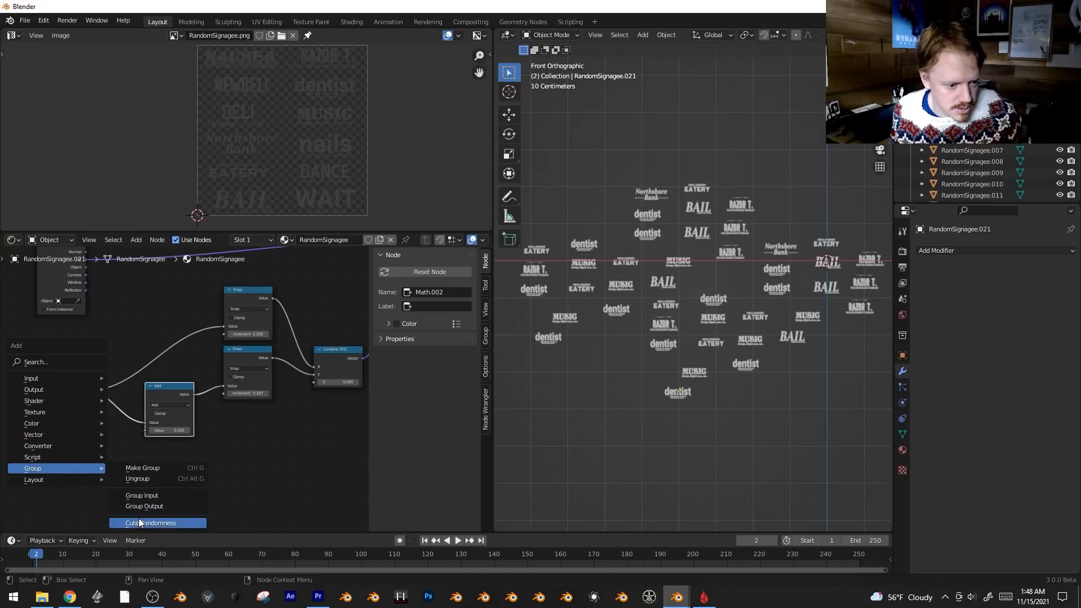
pyautogui.click(139, 518)
pyautogui.click(48, 449)
pyautogui.moveTo(102, 467); pyautogui.dragTo(147, 431)
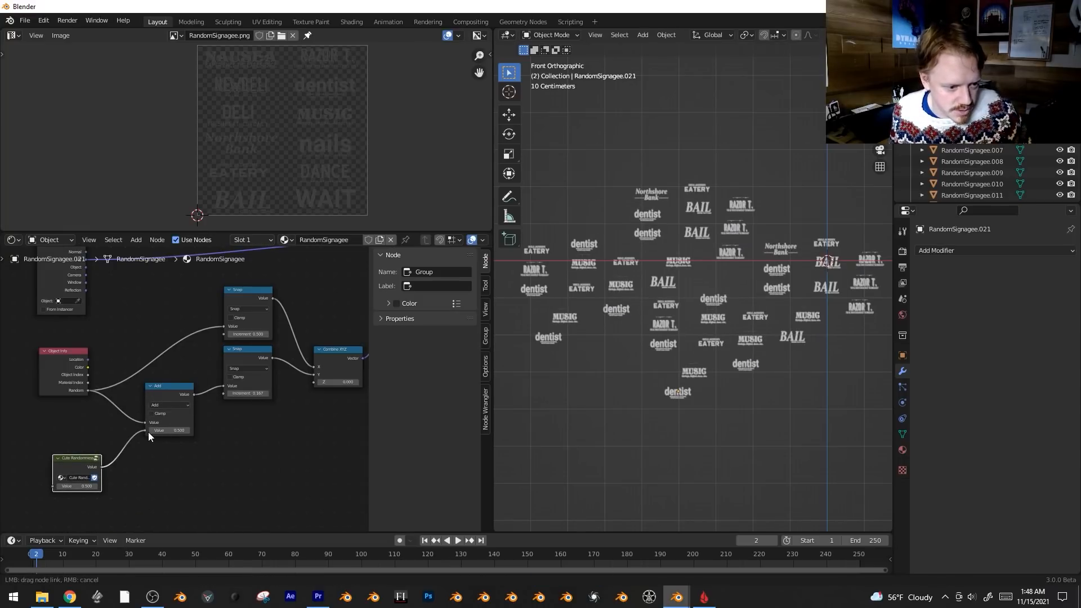
pyautogui.moveTo(82, 471); pyautogui.dragTo(119, 471)
pyautogui.moveTo(113, 485); pyautogui.dragTo(62, 465)
# Rename the keyframed Value node in ScrollingSignMaterial as The Source and move it away from the Add node.
pyautogui.scroll(1, 735, 279)
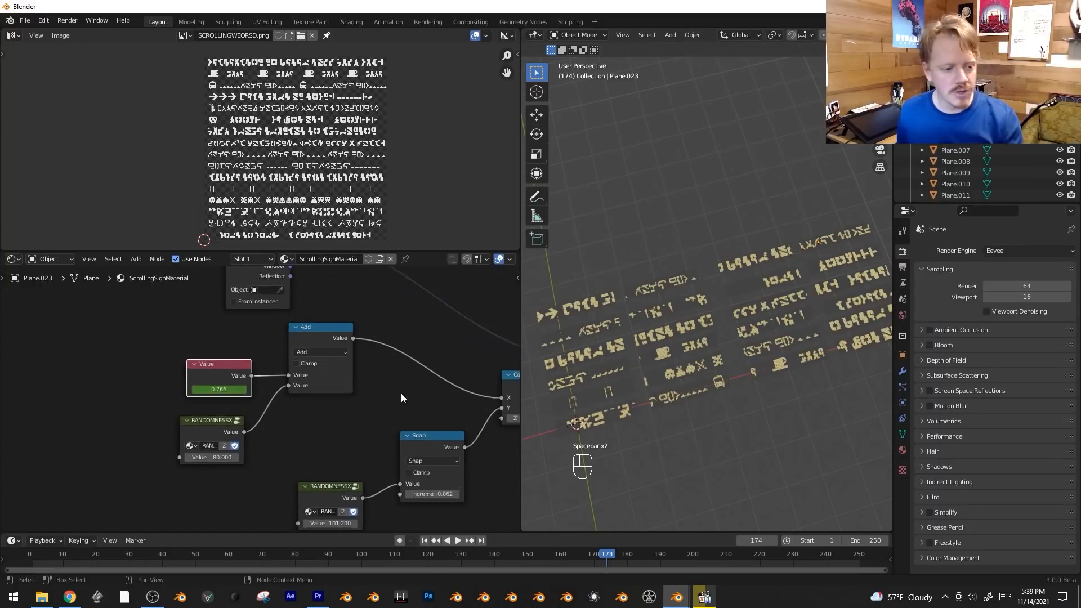
pyautogui.press('g')
pyautogui.click(140, 363)
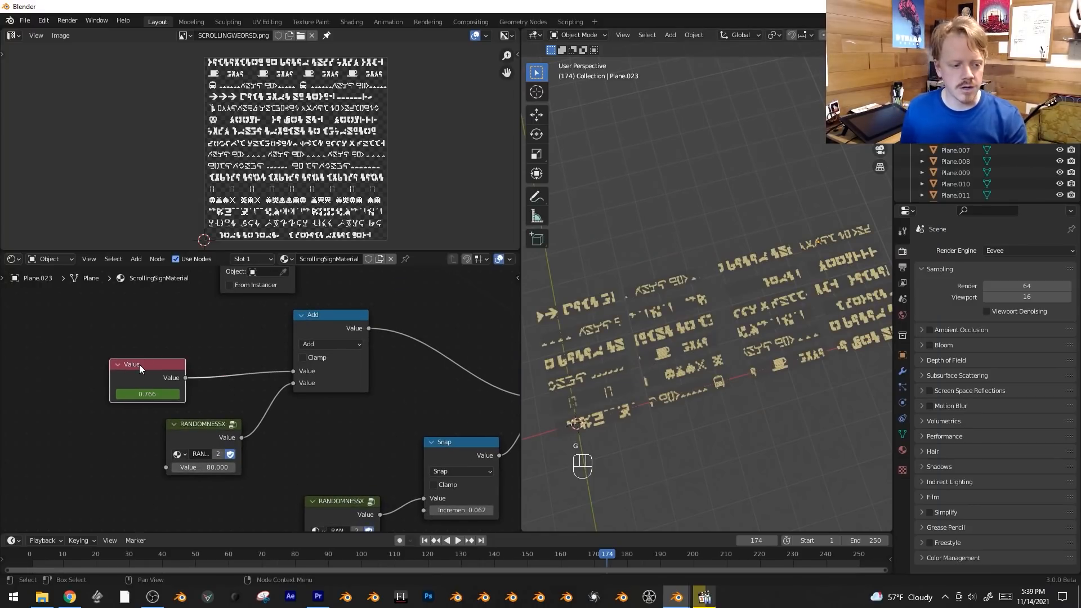
pyautogui.rightClick(134, 363)
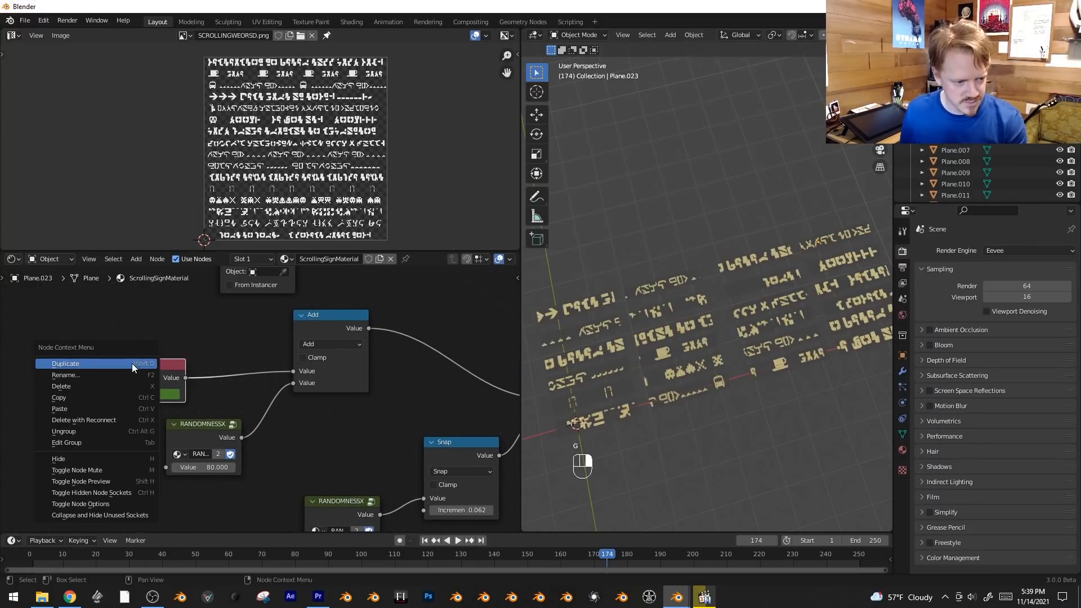
pyautogui.click(105, 376)
pyautogui.write('The Source')
pyautogui.press('Return')
pyautogui.press('g')
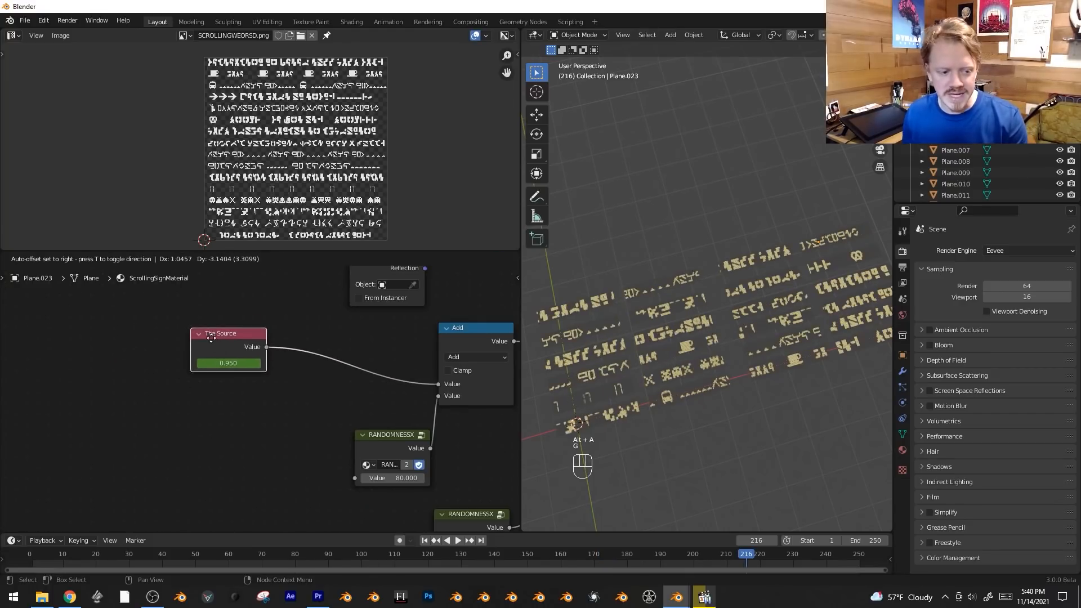
pyautogui.click(212, 339)
# Add another RANDOMNESSX group node and place it below The Source node.
pyautogui.hotkey('shift', 'a')
pyautogui.moveTo(225, 448)
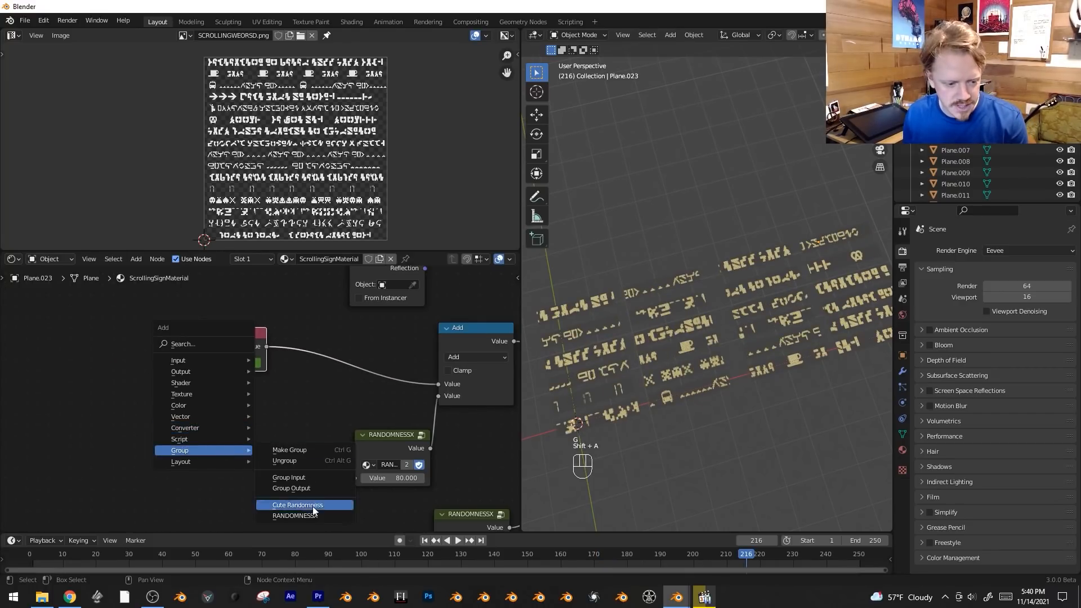
pyautogui.click(282, 506)
pyautogui.click(227, 389)
pyautogui.moveTo(248, 398); pyautogui.dragTo(212, 414)
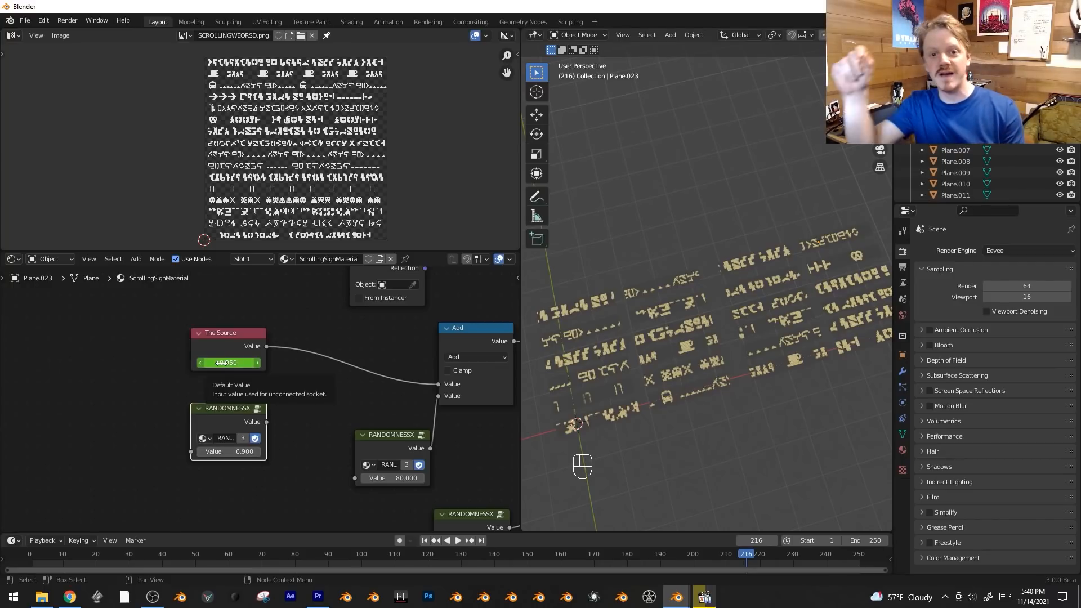
# Insert a Math node set to Multiply between The Source and the Add node, with the RANDOMNESSX output as its second value.
pyautogui.hotkey('shift', 'a')
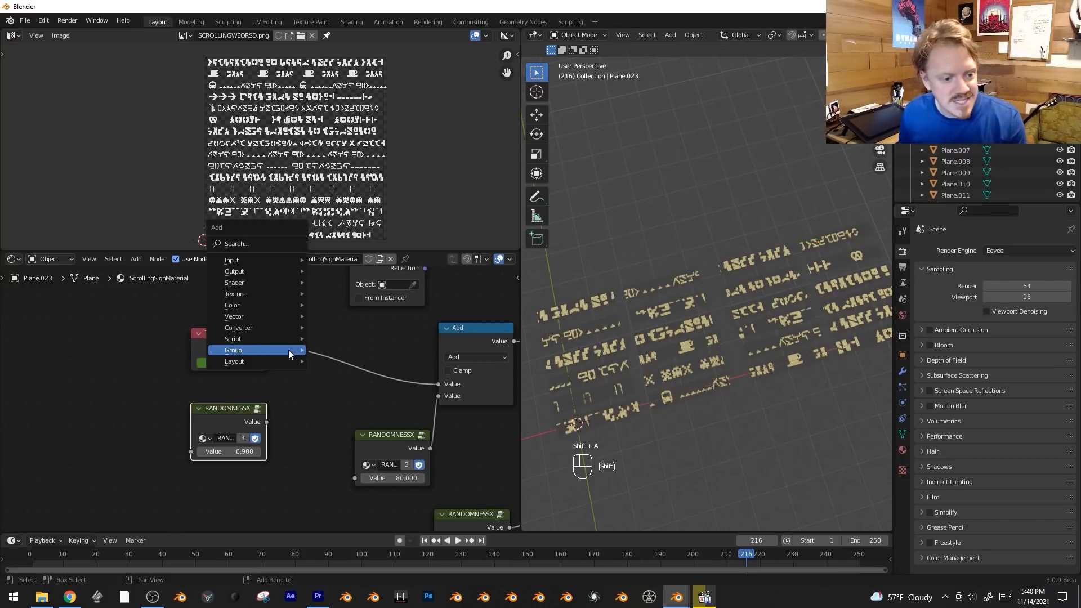
pyautogui.moveTo(266, 328)
pyautogui.click(340, 418)
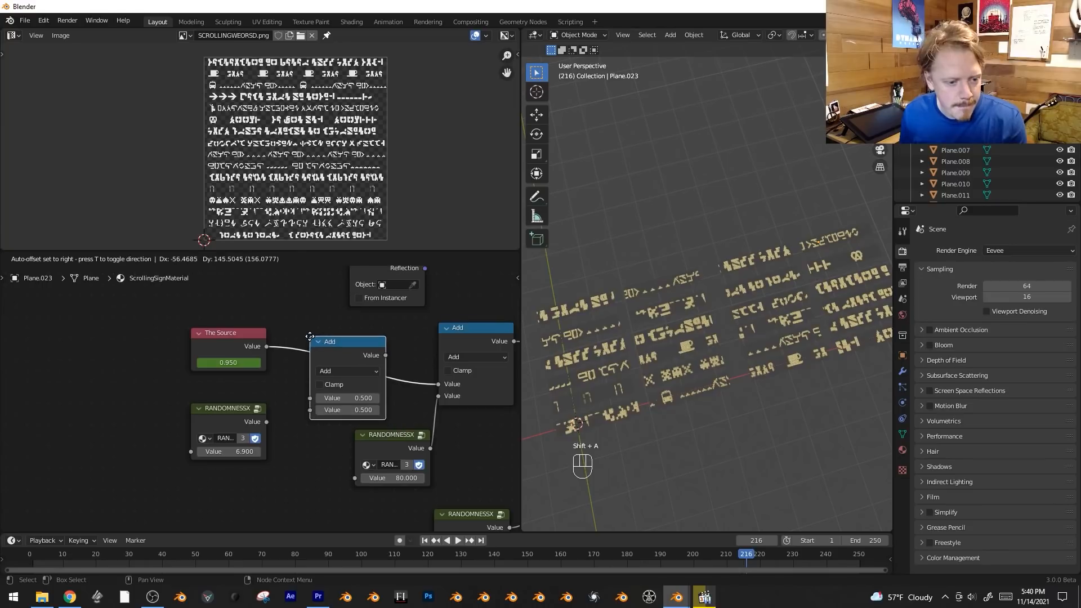
pyautogui.click(339, 373)
pyautogui.click(339, 373)
pyautogui.click(347, 424)
pyautogui.moveTo(269, 421); pyautogui.dragTo(316, 411)
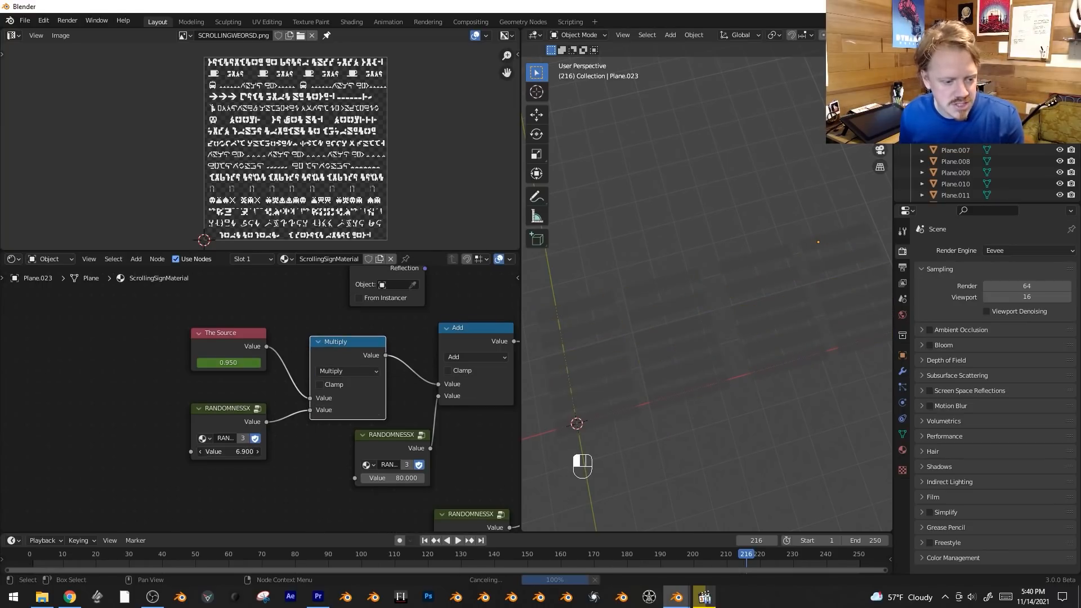
# Set the RANDOMNESSX node below The Source to 33 and play the animation to preview the varied scrolling speeds.
pyautogui.press('space')
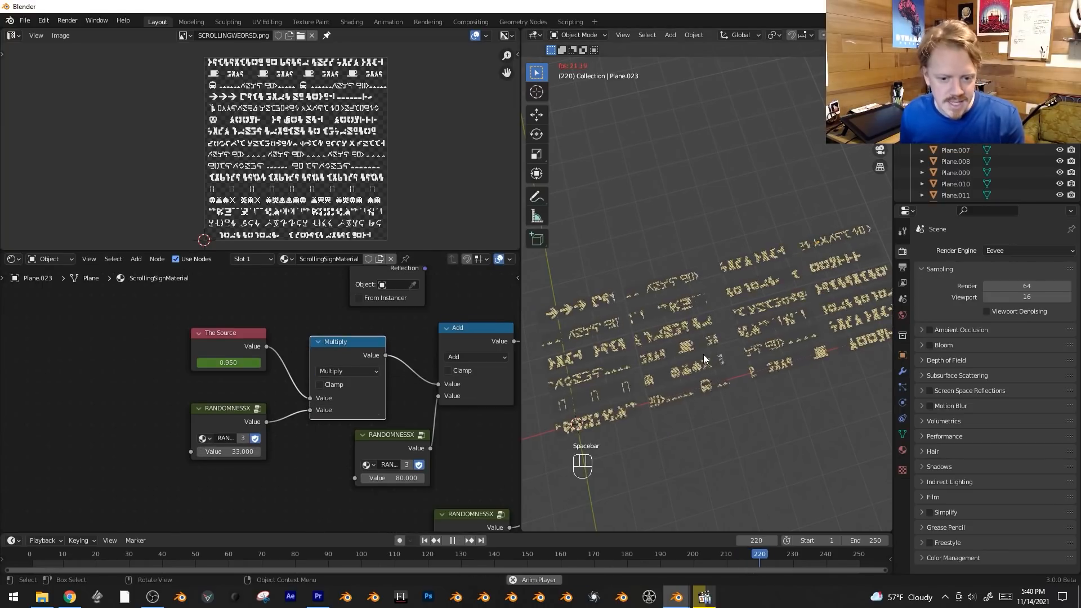
pyautogui.hotkey('shift', 'alt', 'z')
pyautogui.hotkey('shift', 'alt', 'z')
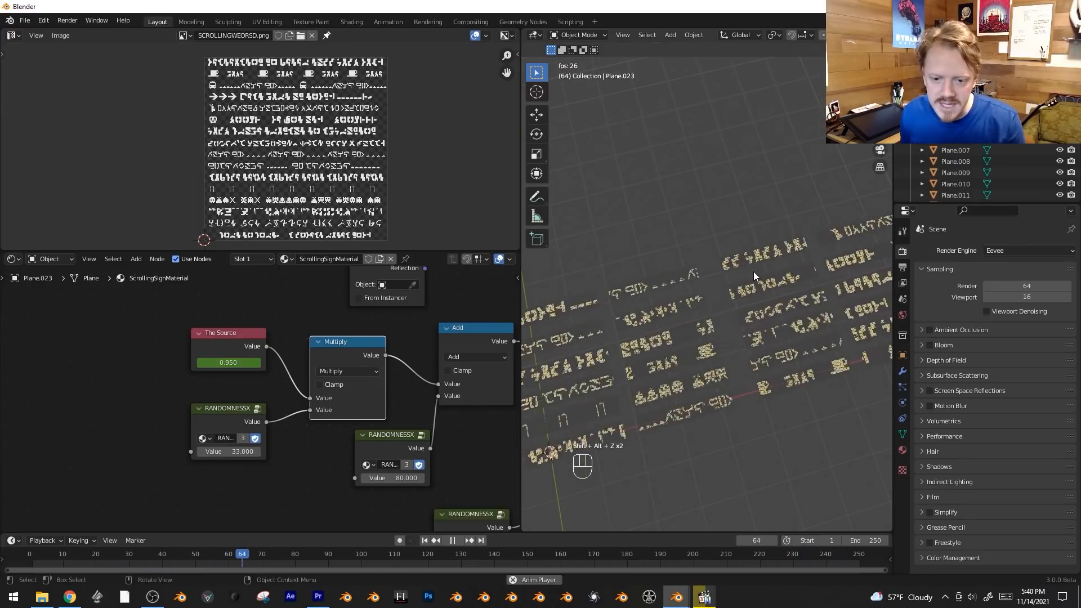
pyautogui.press('space')
# Move the RANDOMNESSX node aside and insert a Map Range node between it and the Multiply node.
pyautogui.moveTo(305, 446); pyautogui.dragTo(357, 437, button='middle')
pyautogui.click(272, 403)
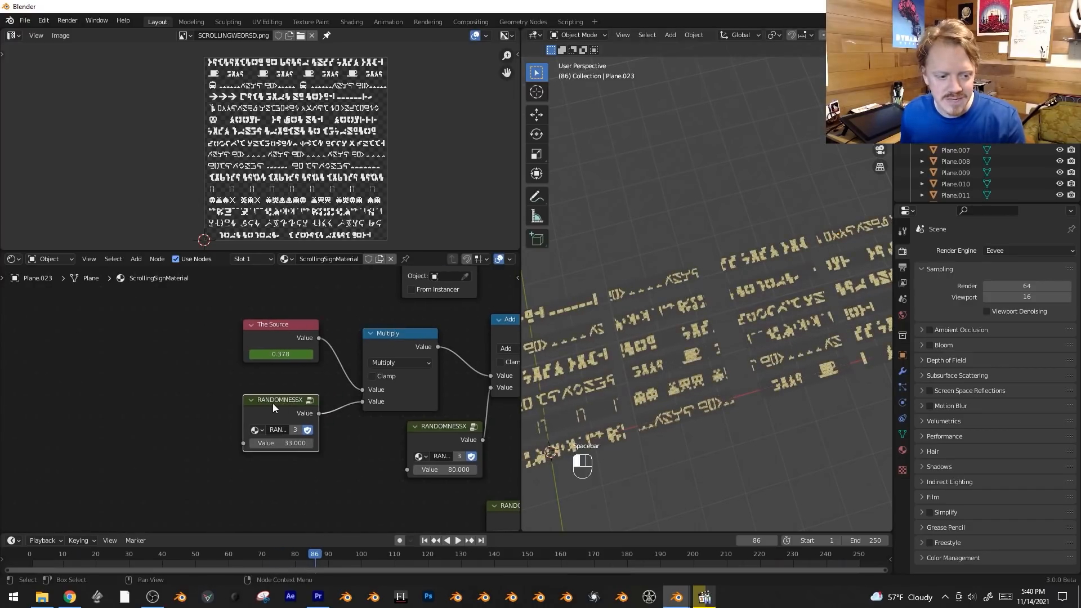
pyautogui.press('g')
pyautogui.click(158, 441)
pyautogui.hotkey('shift', 'a')
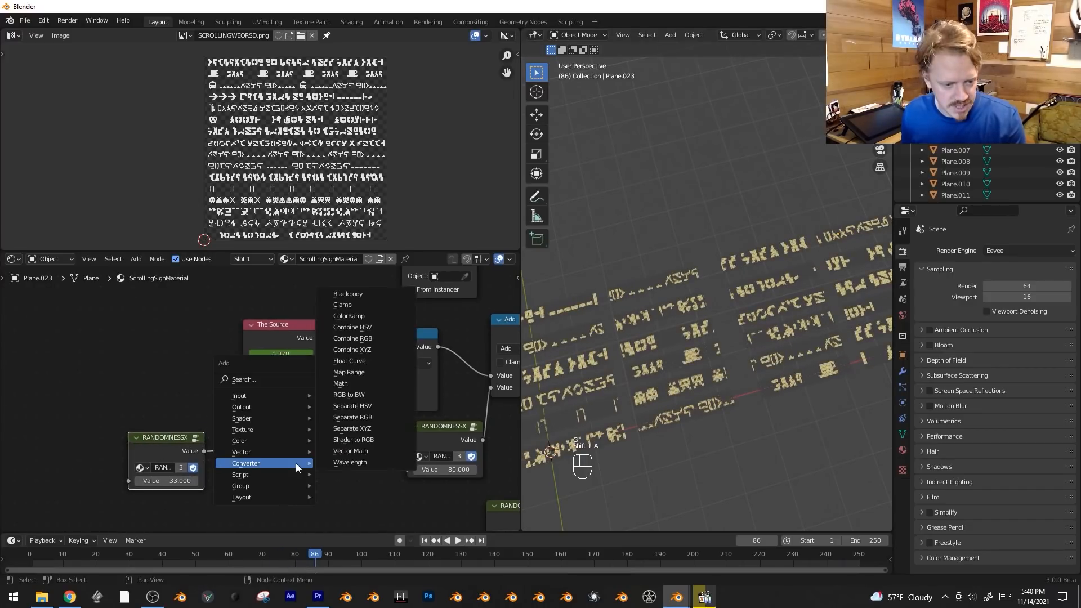
pyautogui.moveTo(284, 463)
pyautogui.click(372, 374)
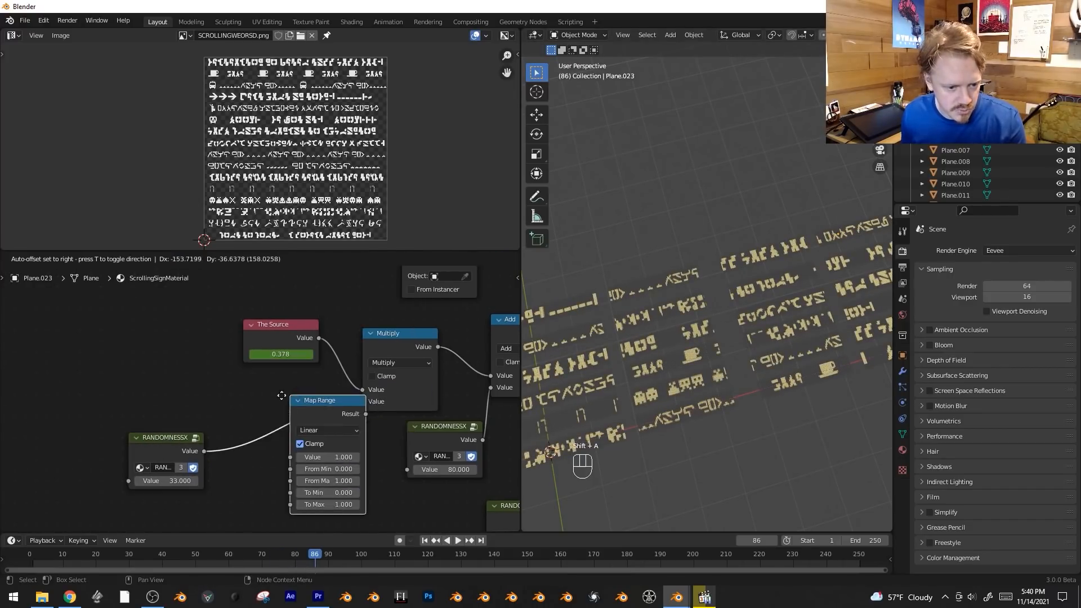
pyautogui.click(291, 451)
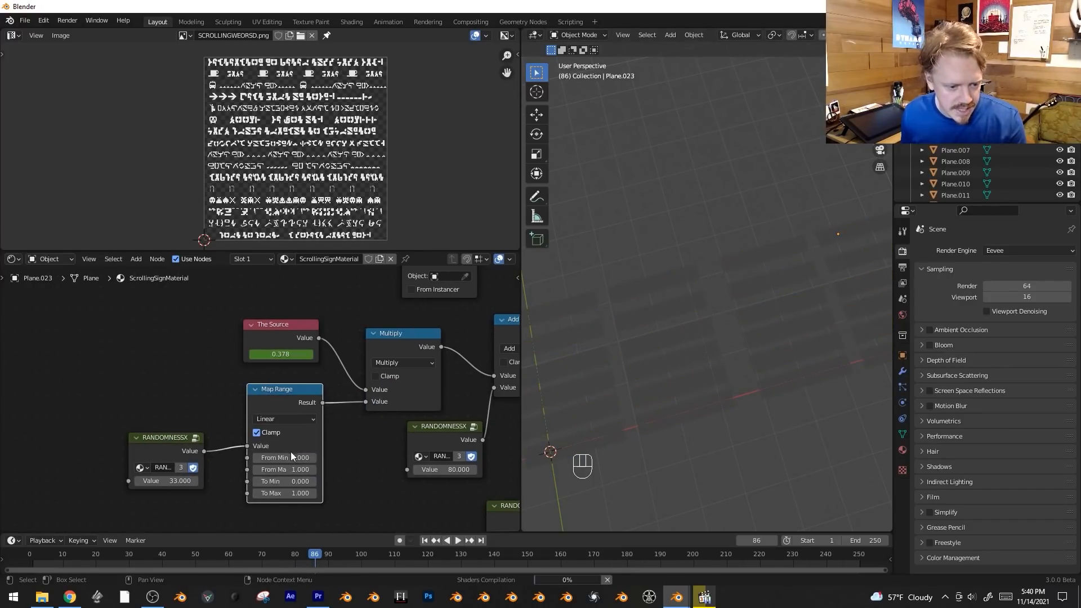
# Set the Map Range node's To Min to 0.5 and To Max to 1.2, and play the animation to preview the speeds.
pyautogui.click(276, 481)
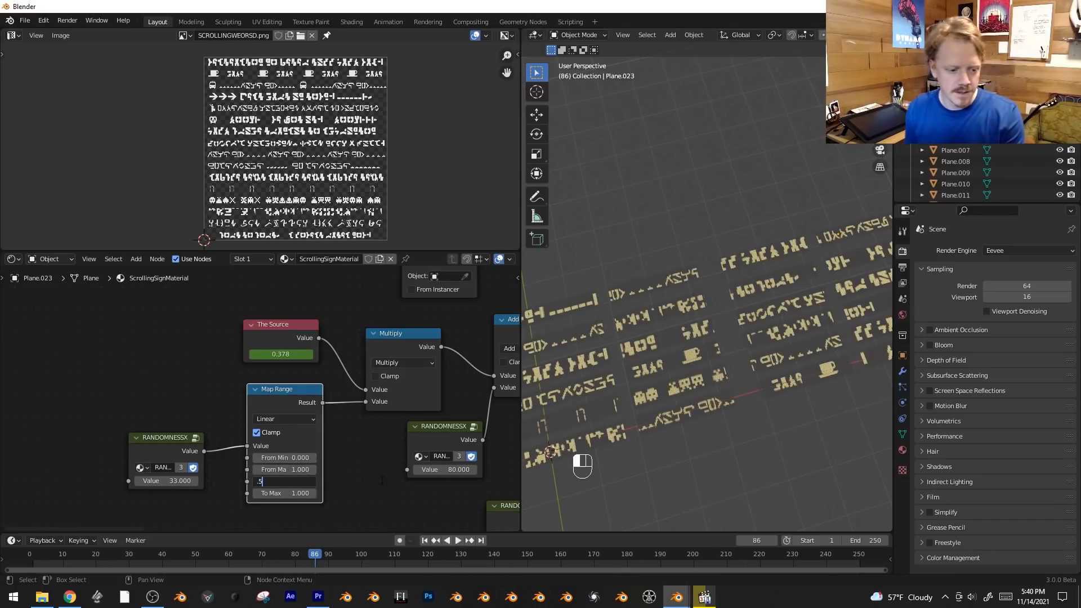
pyautogui.press('Tab')
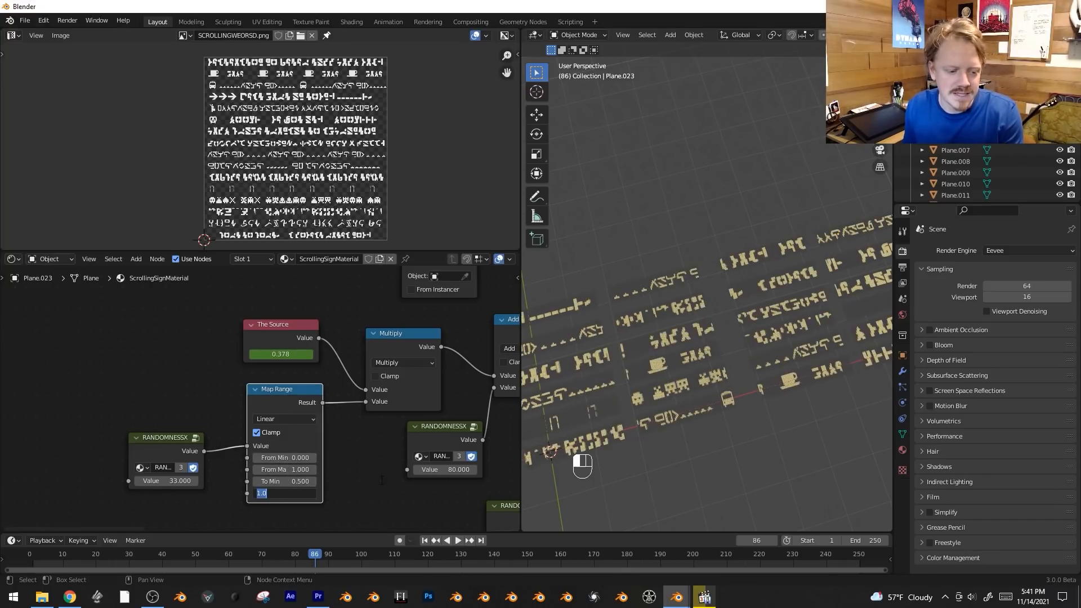
pyautogui.press('Return')
pyautogui.press('space')
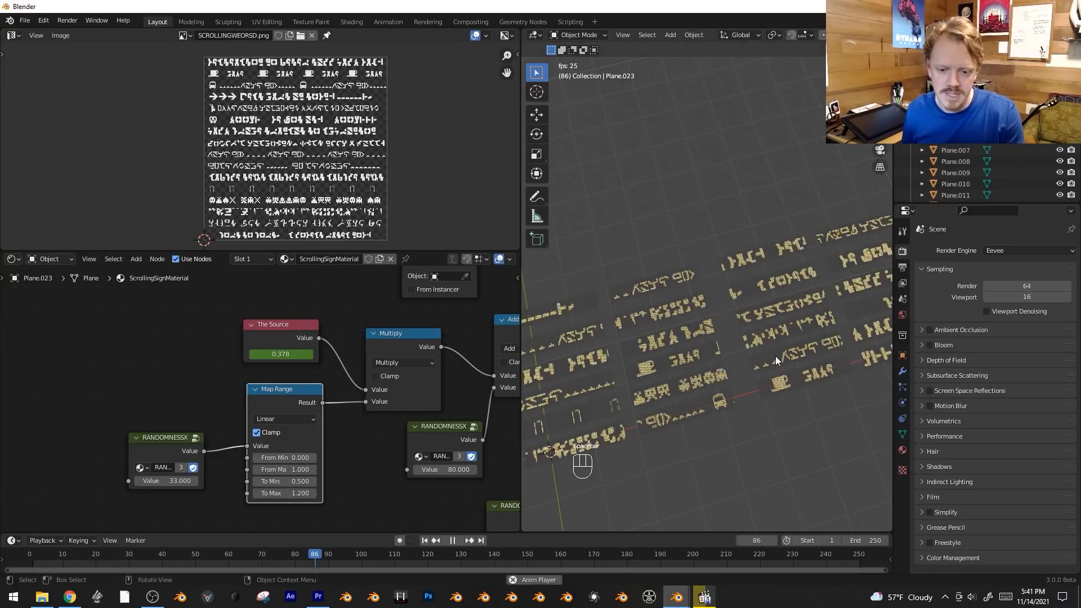
pyautogui.moveTo(795, 322); pyautogui.dragTo(647, 318, button='middle')
pyautogui.press('space')
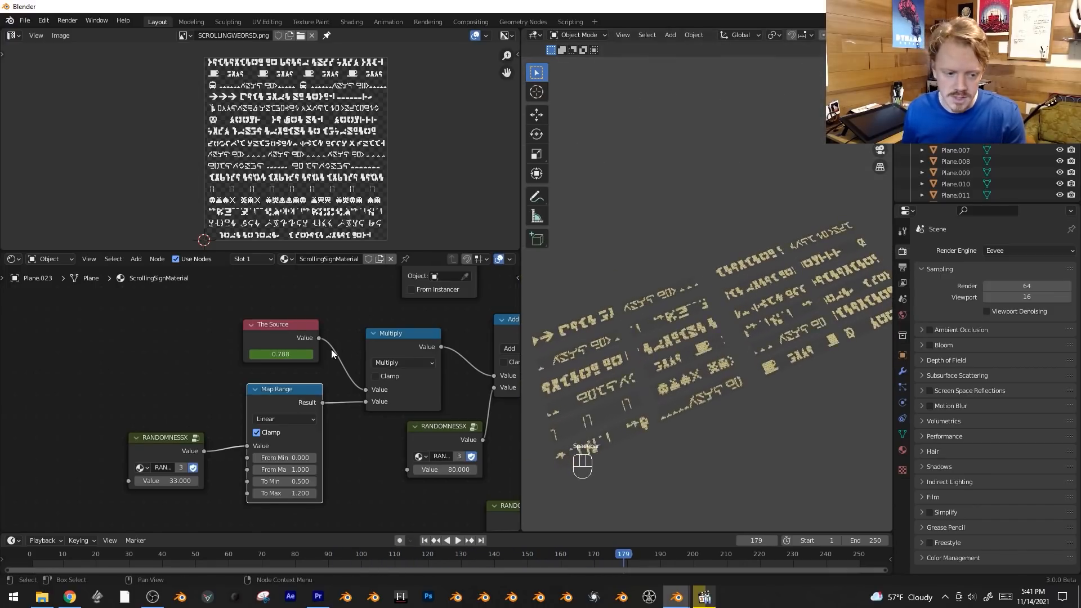
# Move the Map Range node and its neighbouring speed nodes away from the Add node.
pyautogui.scroll(-2, 331, 349)
pyautogui.press('b')
pyautogui.moveTo(213, 407); pyautogui.dragTo(373, 481)
pyautogui.press('g')
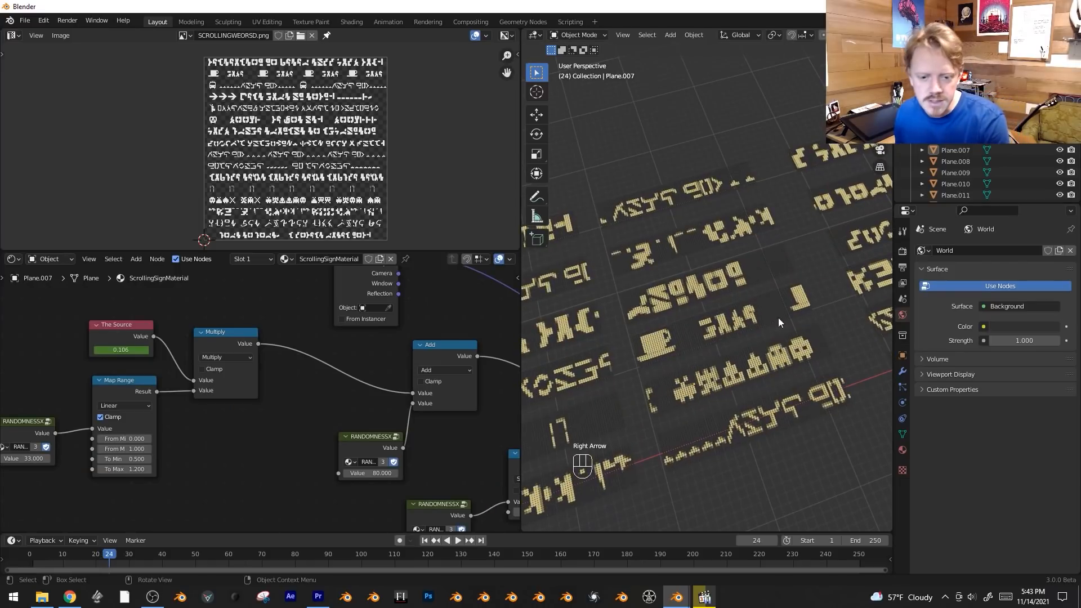
# Step forward frame by frame to examine how the sign symbols line up with the bulb grid while scrolling.
pyautogui.press('Right')
pyautogui.press('Right')
pyautogui.press('Right')
pyautogui.press('Right')
pyautogui.press('Right')
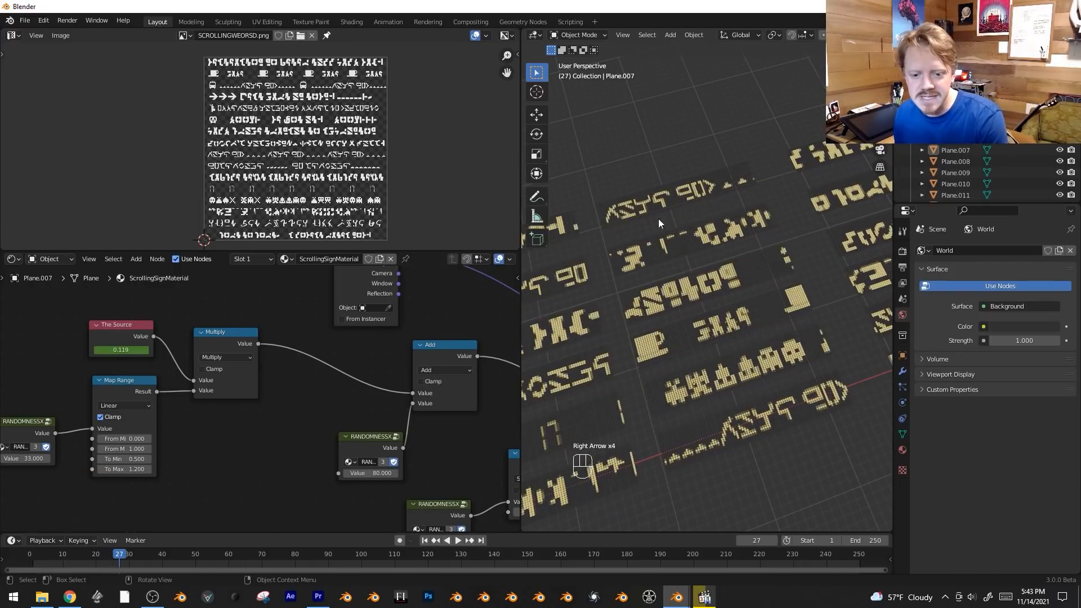
pyautogui.press('Right')
pyautogui.press('Right')
pyautogui.press('Right')
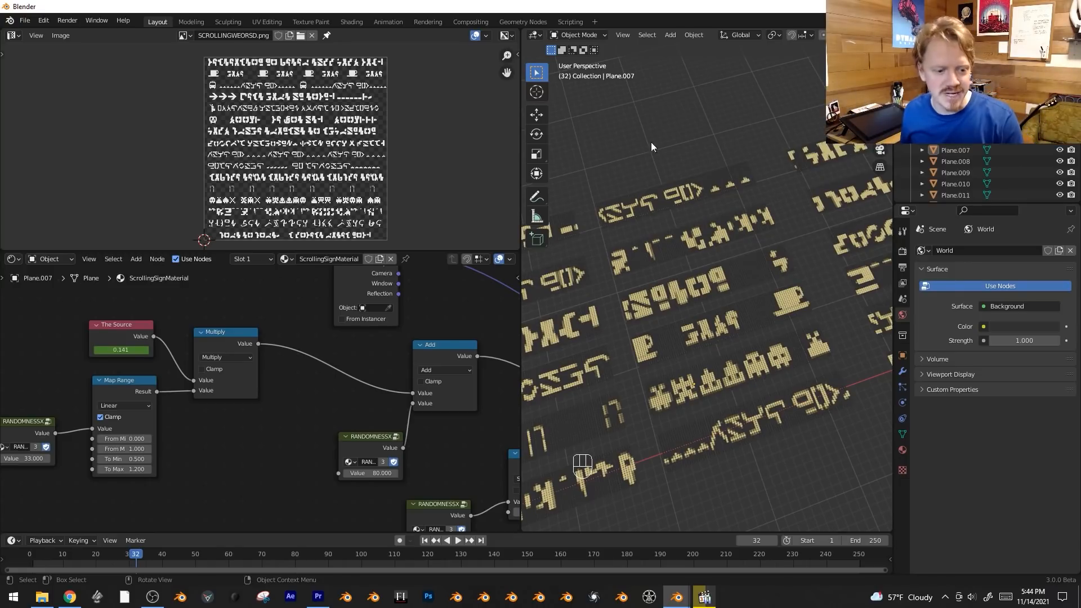
# Shift The Source, RANDOMNESSX, Map Range and Multiply nodes together to make room for another node before the Add node.
pyautogui.scroll(-3, 256, 426)
pyautogui.moveTo(256, 428); pyautogui.dragTo(299, 419, button='middle')
pyautogui.press('b')
pyautogui.moveTo(76, 309); pyautogui.dragTo(279, 458)
pyautogui.press('g')
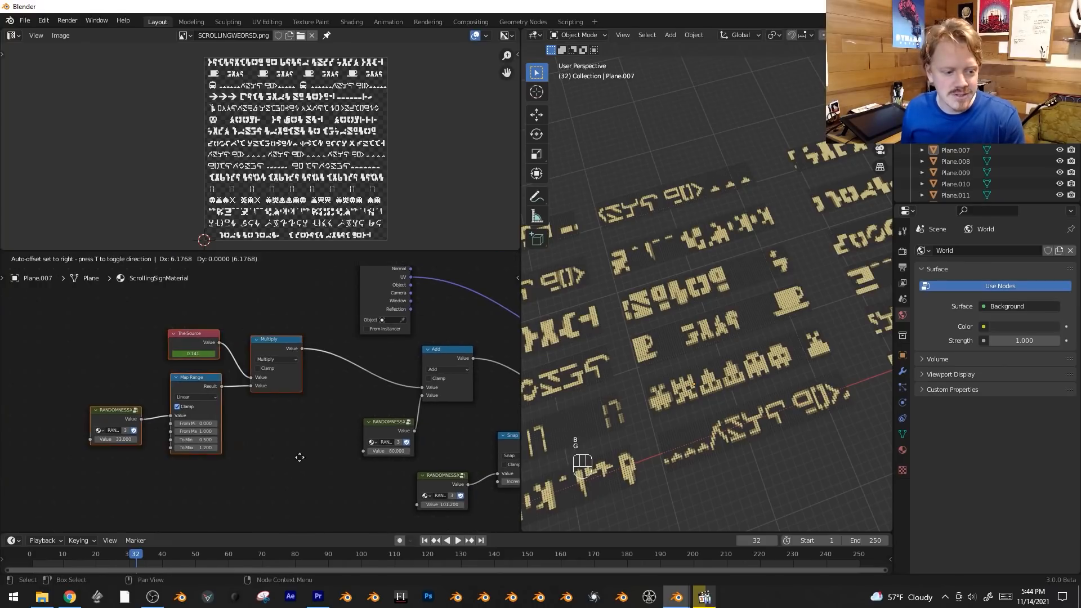
pyautogui.click(320, 451)
pyautogui.scroll(1, 273, 450)
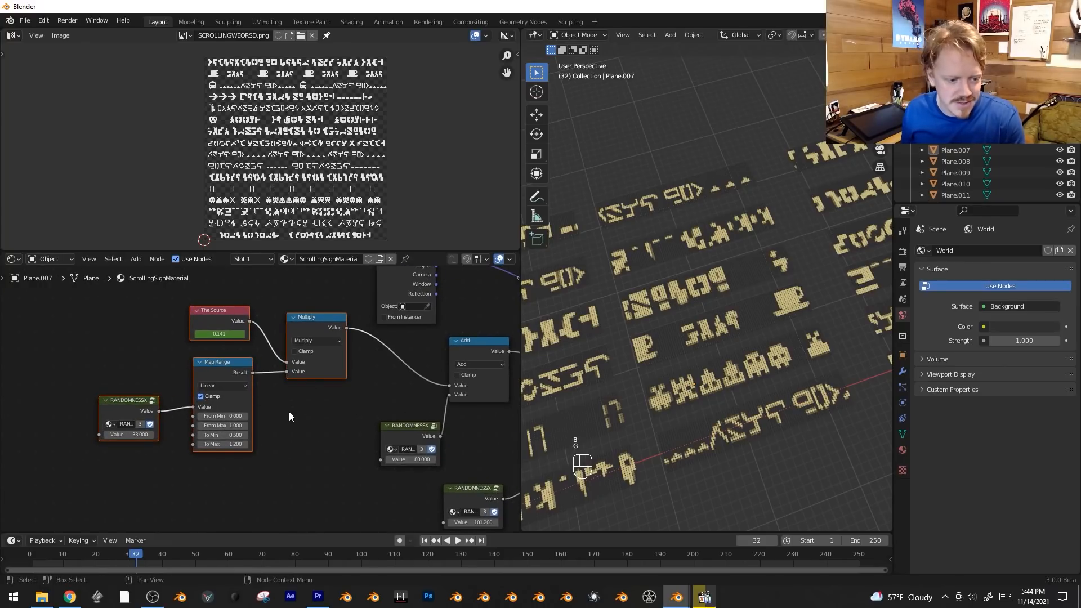
pyautogui.moveTo(323, 409); pyautogui.dragTo(331, 430, button='middle')
pyautogui.press('g')
pyautogui.click(193, 431)
# Insert a Math node set to Snap between the Multiply and Add nodes.
pyautogui.hotkey('shift', 'a')
pyautogui.moveTo(327, 414)
pyautogui.click(397, 336)
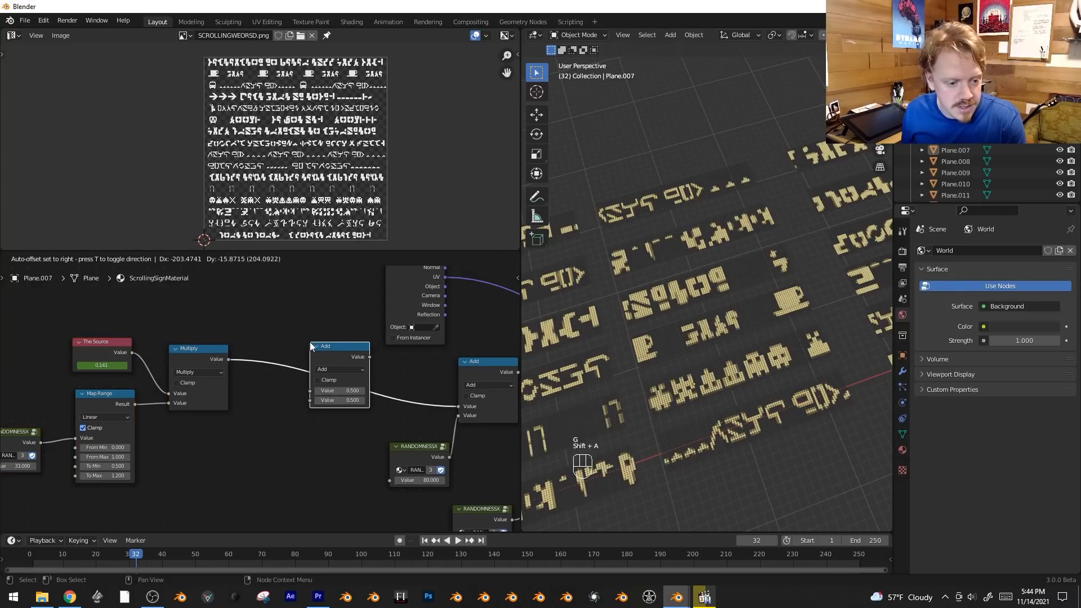
pyautogui.click(310, 342)
pyautogui.moveTo(268, 428); pyautogui.dragTo(285, 410, button='middle')
pyautogui.click(359, 352)
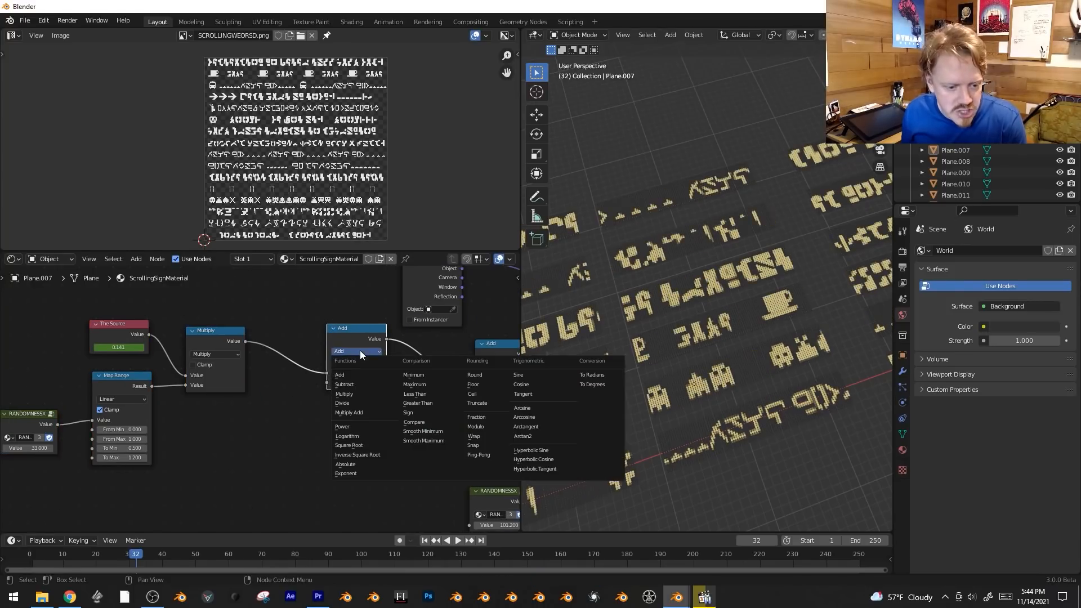
pyautogui.click(487, 445)
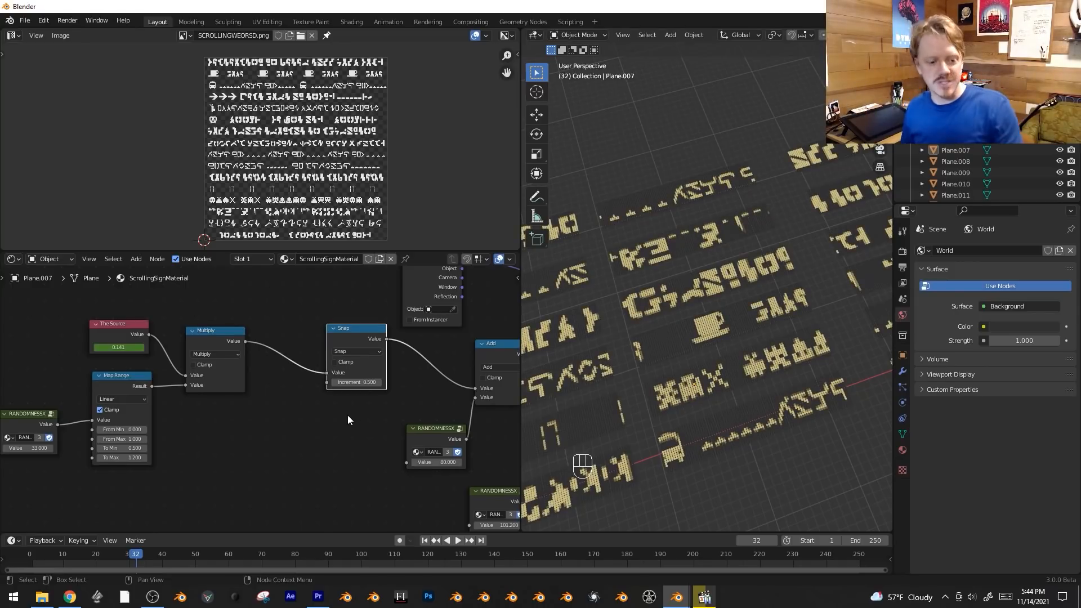
# Set the new Snap node's Increment to 0.02 and play the animation to check the stepped scrolling.
pyautogui.scroll(1, 347, 415)
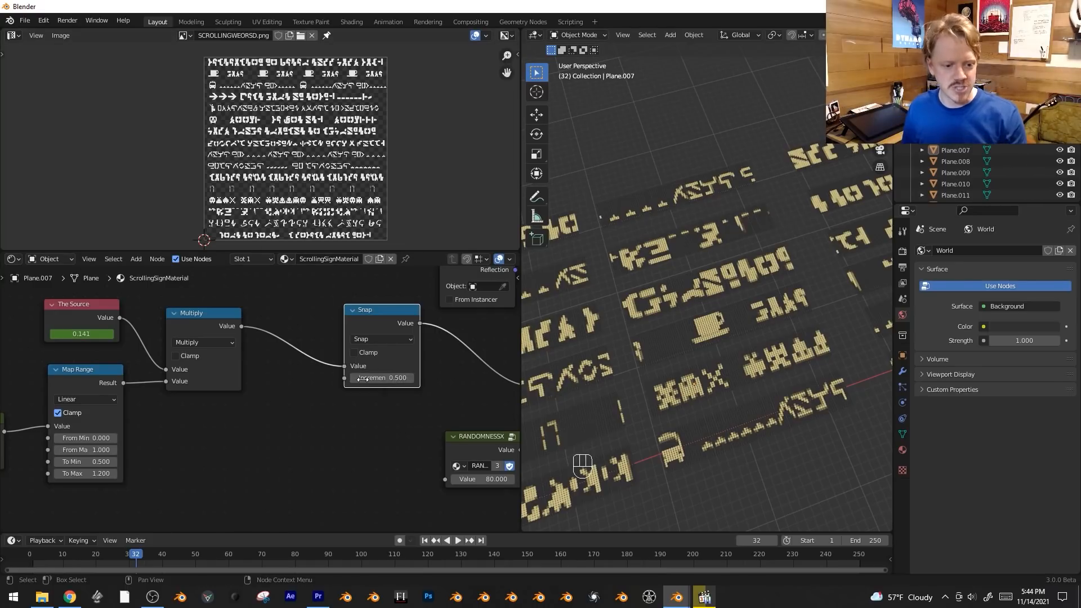
pyautogui.click(407, 431)
pyautogui.press('space')
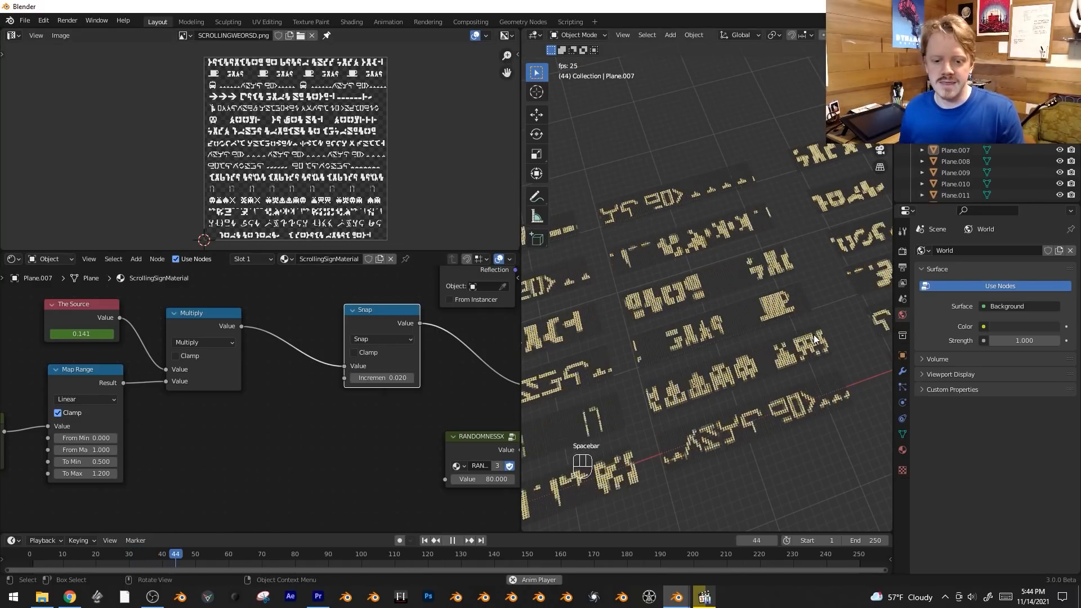
pyautogui.moveTo(813, 335); pyautogui.dragTo(769, 303, button='middle')
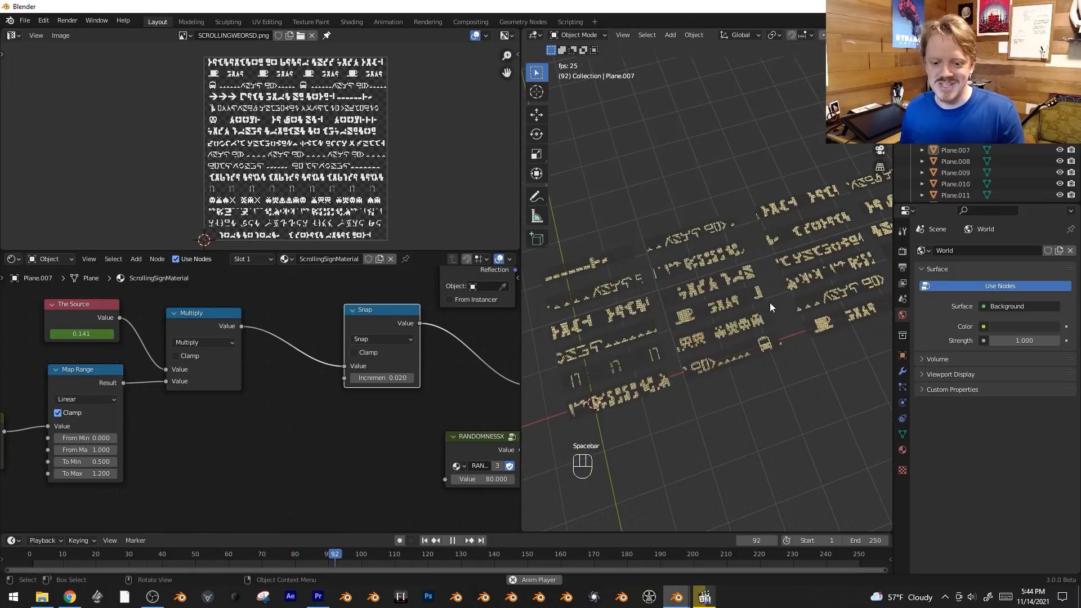
pyautogui.press('space')
# Duplicate the RANDOMNESSX node that feeds the Map Range and set the copy's value to 115.3.
pyautogui.keyDown('shift'); pyautogui.moveTo(239, 446); pyautogui.dragTo(362, 388, button='middle'); pyautogui.keyUp('shift')
pyautogui.click(89, 369)
pyautogui.hotkey('shift', 'd')
pyautogui.click(328, 429)
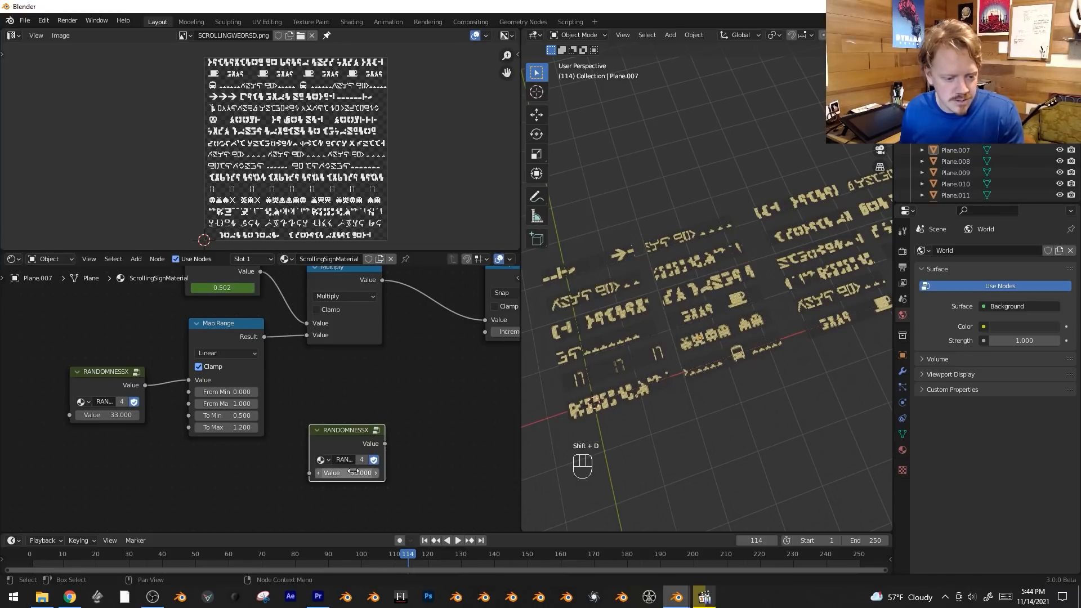
pyautogui.moveTo(347, 473); pyautogui.dragTo(360, 473)
pyautogui.moveTo(347, 473); pyautogui.dragTo(430, 473)
# Connect the duplicated RANDOMNESSX output to the Snap node's Increment and preview the animation.
pyautogui.moveTo(421, 443); pyautogui.dragTo(283, 469, button='middle')
pyautogui.moveTo(247, 471); pyautogui.dragTo(358, 363)
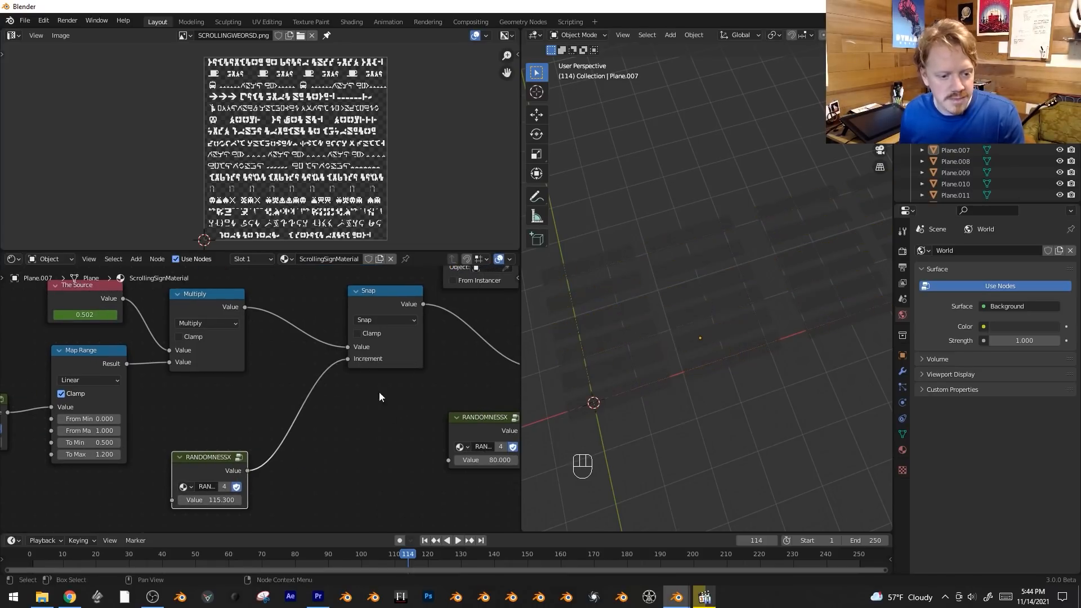
pyautogui.press('space')
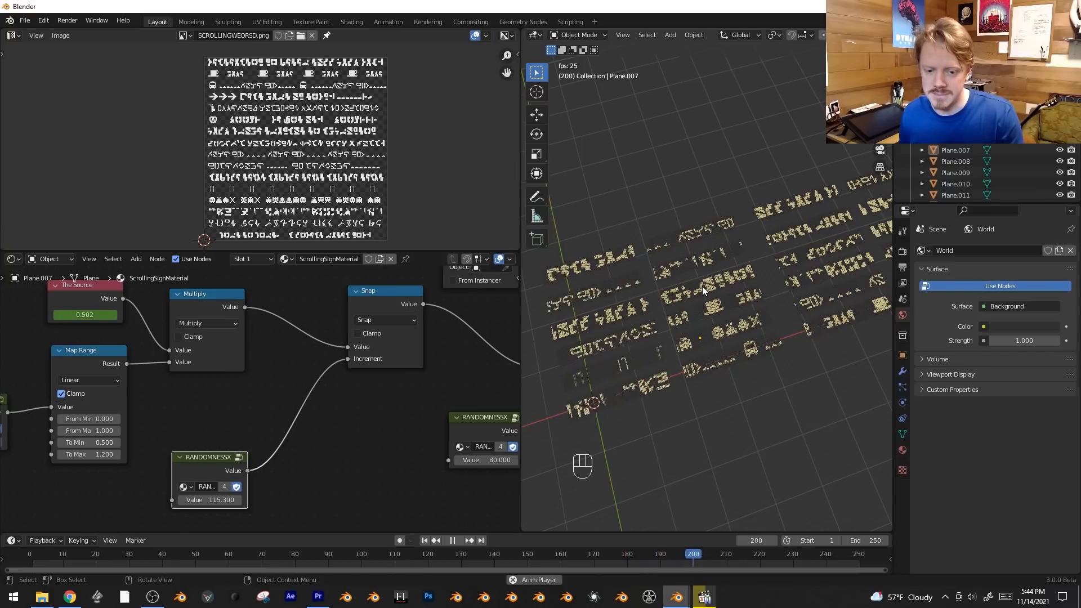
pyautogui.press('space')
# Insert a Map Range node between the duplicated RANDOMNESSX node and the Snap node's Increment.
pyautogui.hotkey('shift', 'a')
pyautogui.moveTo(324, 411)
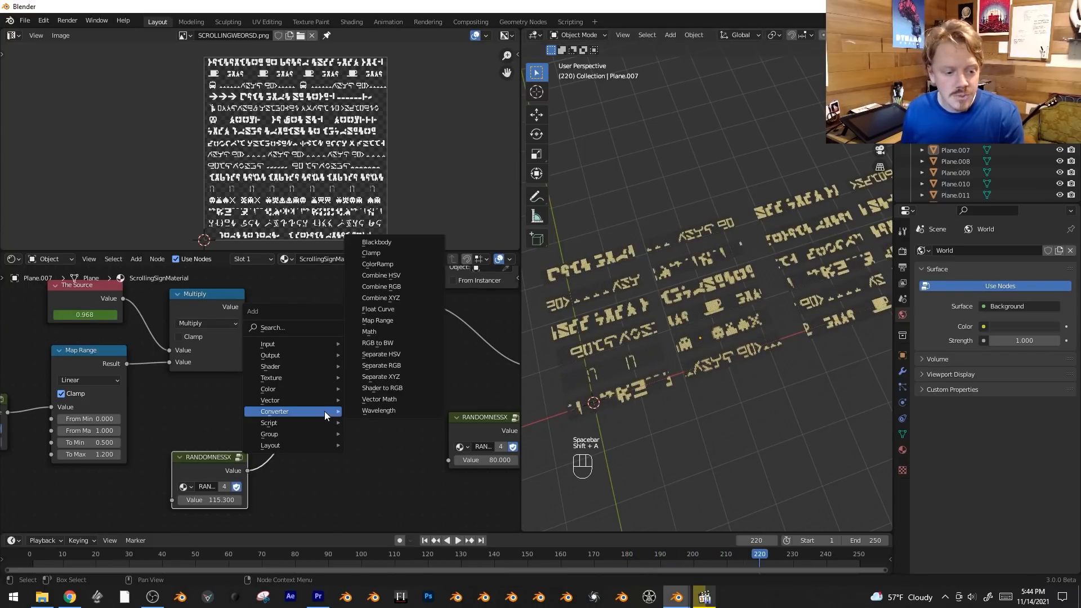
pyautogui.click(395, 321)
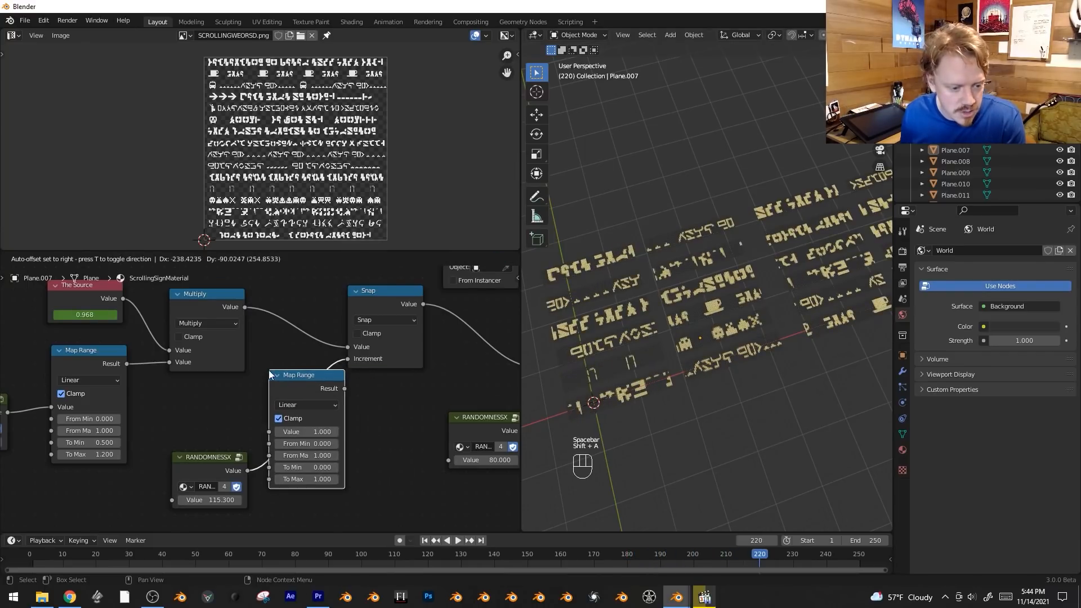
pyautogui.click(346, 455)
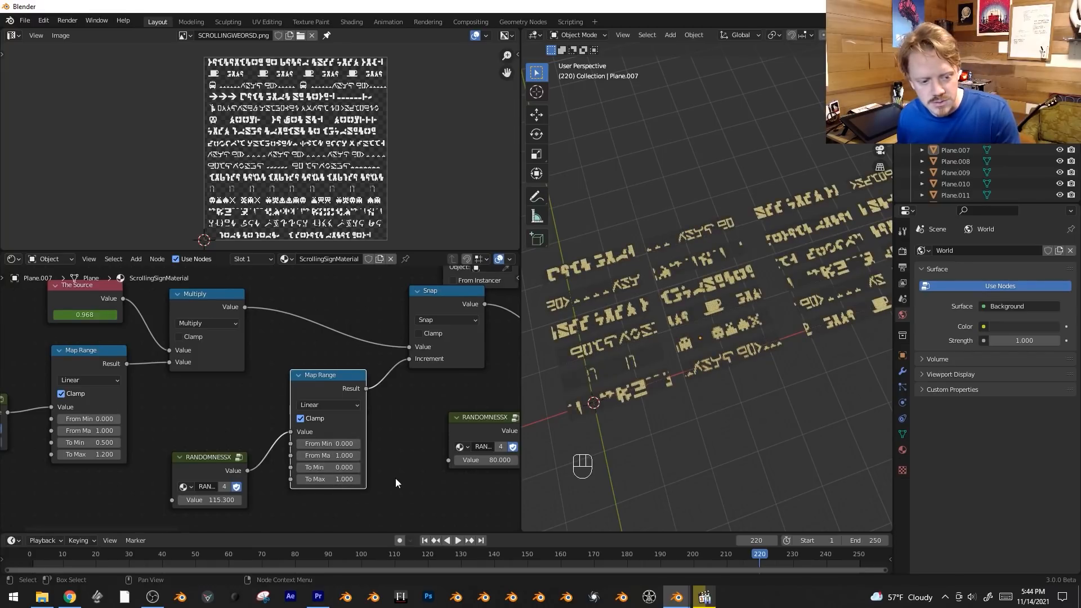
# Set the new Map Range node's To Max to 0.02 and play the animation with the viewport overlays hidden.
pyautogui.moveTo(396, 483); pyautogui.dragTo(399, 454, button='middle')
pyautogui.click(338, 450)
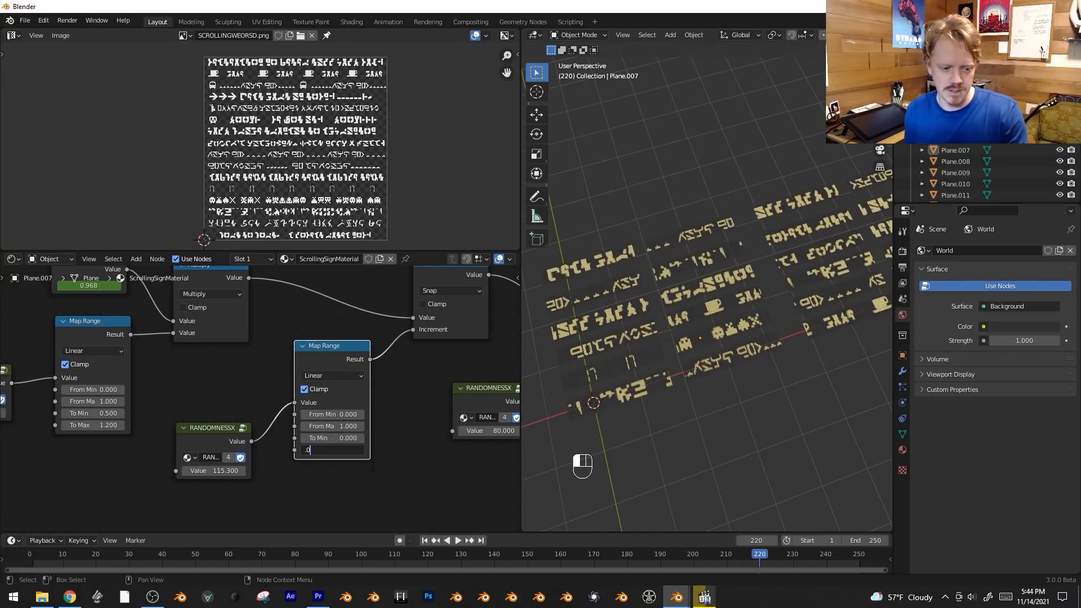
pyautogui.press('Return')
pyautogui.press('space')
pyautogui.hotkey('shift', 'alt', 'z')
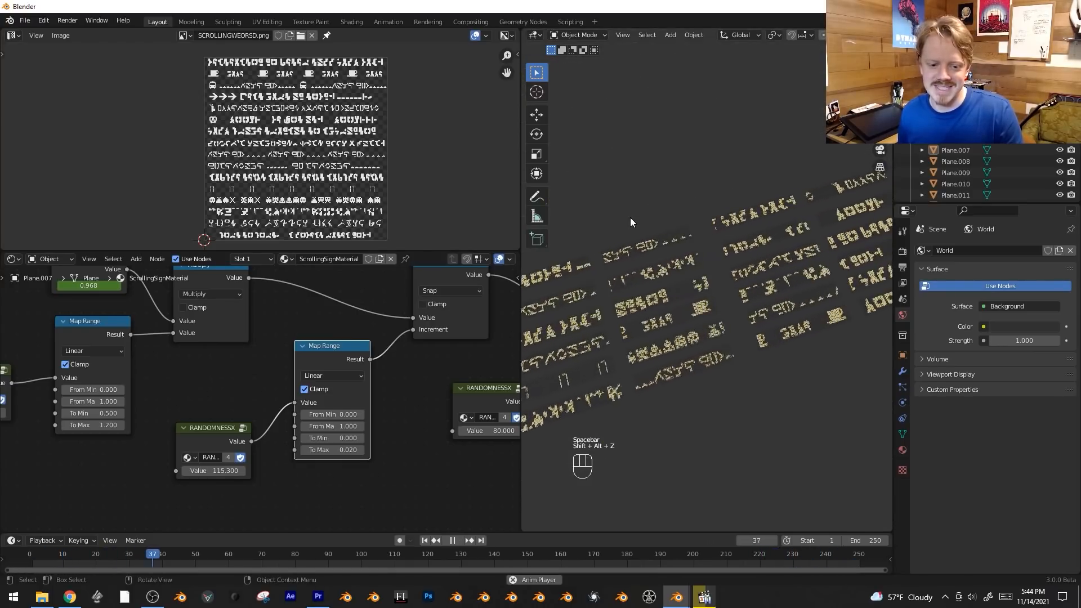
# Move the whole chain of randomness, speed and snap nodes away from the Texture Coordinate and Combine XYZ nodes.
pyautogui.scroll(-5, 353, 357)
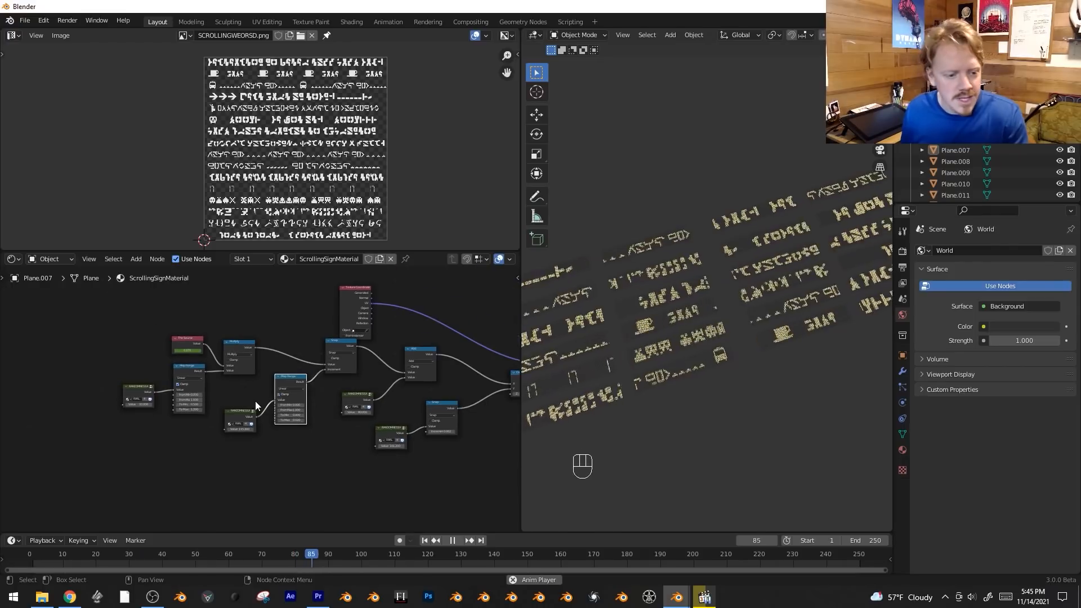
pyautogui.press('b')
pyautogui.moveTo(127, 338); pyautogui.dragTo(440, 454)
pyautogui.press('g')
pyautogui.click(438, 466)
pyautogui.moveTo(410, 473); pyautogui.dragTo(237, 492, button='middle')
pyautogui.press('g')
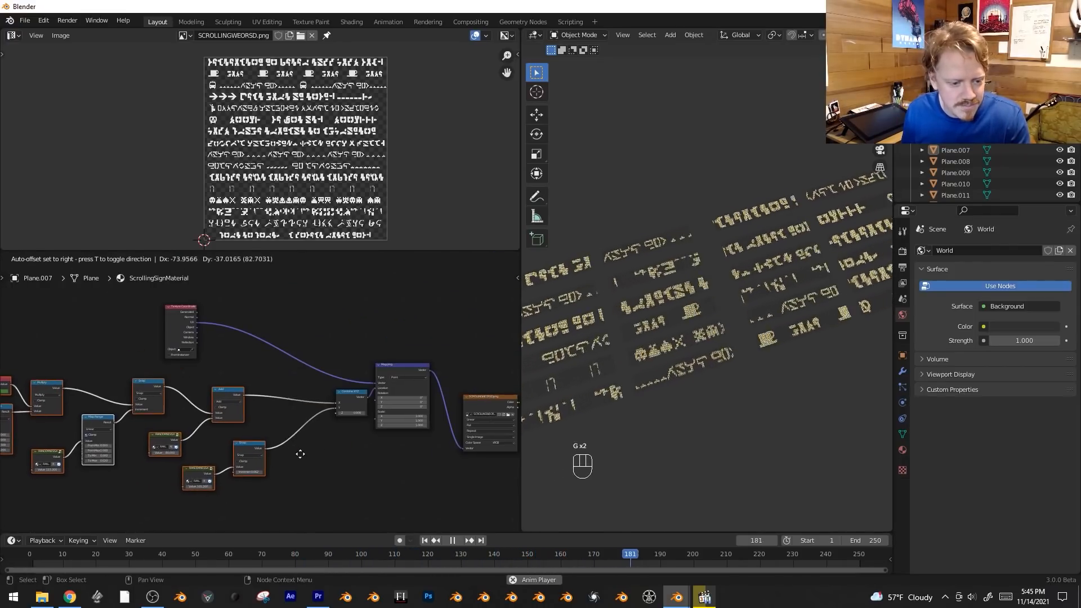
pyautogui.click(286, 462)
# Move the texture coordinate, randomness, mapping and image texture nodes farther away from the Principled BSDF.
pyautogui.moveTo(353, 396); pyautogui.dragTo(324, 400)
pyautogui.scroll(-2, 356, 354)
pyautogui.press('b')
pyautogui.moveTo(407, 321); pyautogui.dragTo(1, 496)
pyautogui.keyDown('shift'); pyautogui.click(443, 401); pyautogui.keyUp('shift')
pyautogui.press('g')
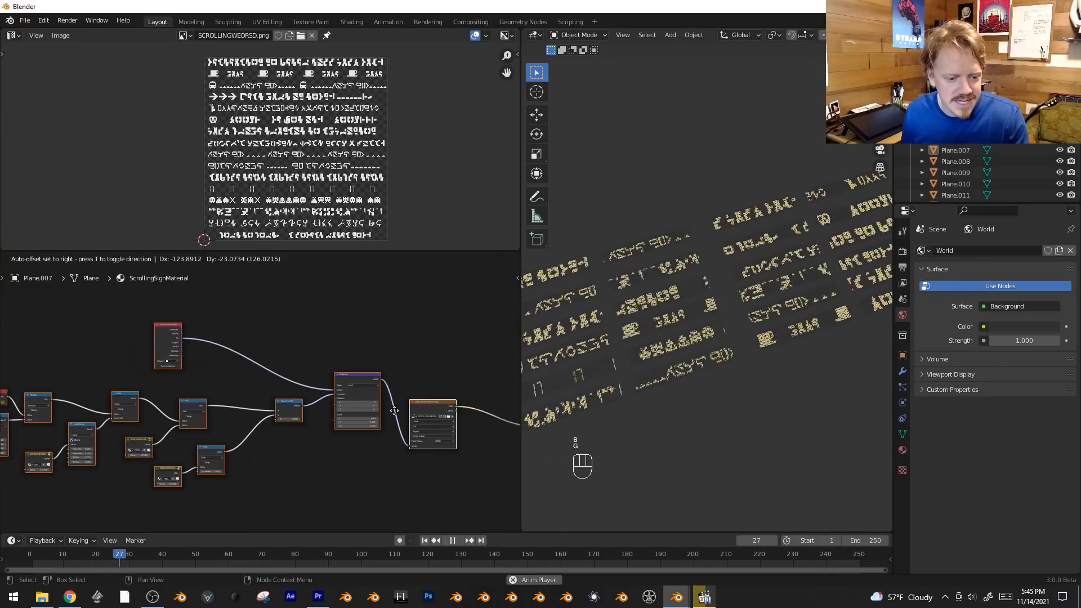
pyautogui.click(369, 403)
pyautogui.moveTo(496, 362); pyautogui.dragTo(250, 376, button='middle')
pyautogui.scroll(2, 251, 376)
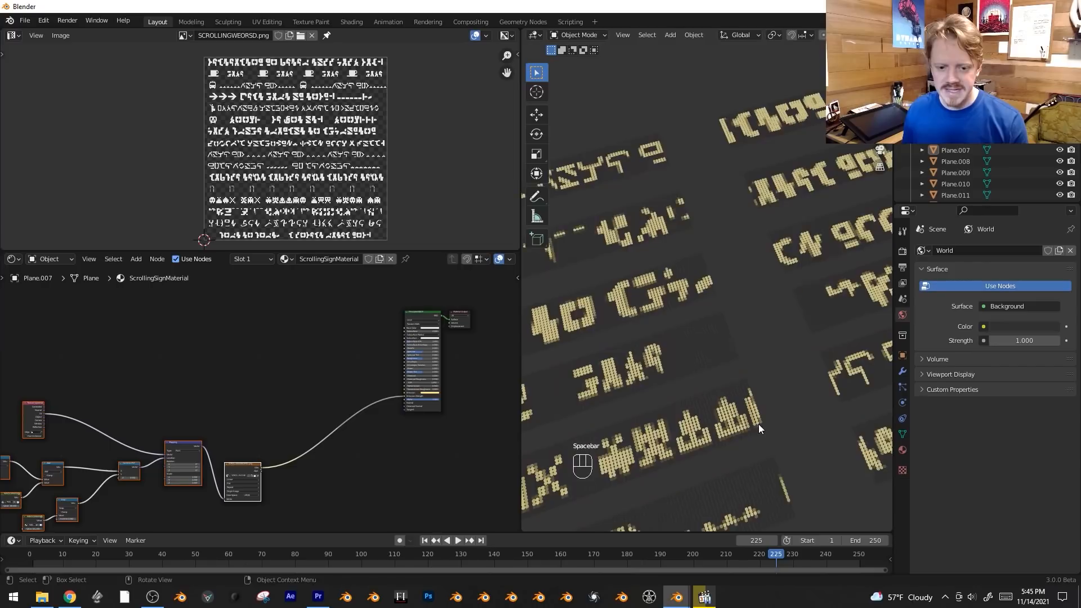
# Stop the playback, add a RANDOMNESSX group node with a value of 36.6 and connect it to the Principled BSDF's Emission.
pyautogui.press('space')
pyautogui.scroll(8, 247, 367)
pyautogui.moveTo(329, 376); pyautogui.dragTo(304, 373, button='middle')
pyautogui.scroll(4, 302, 370)
pyautogui.scroll(-3, 336, 401)
pyautogui.hotkey('shift', 'a')
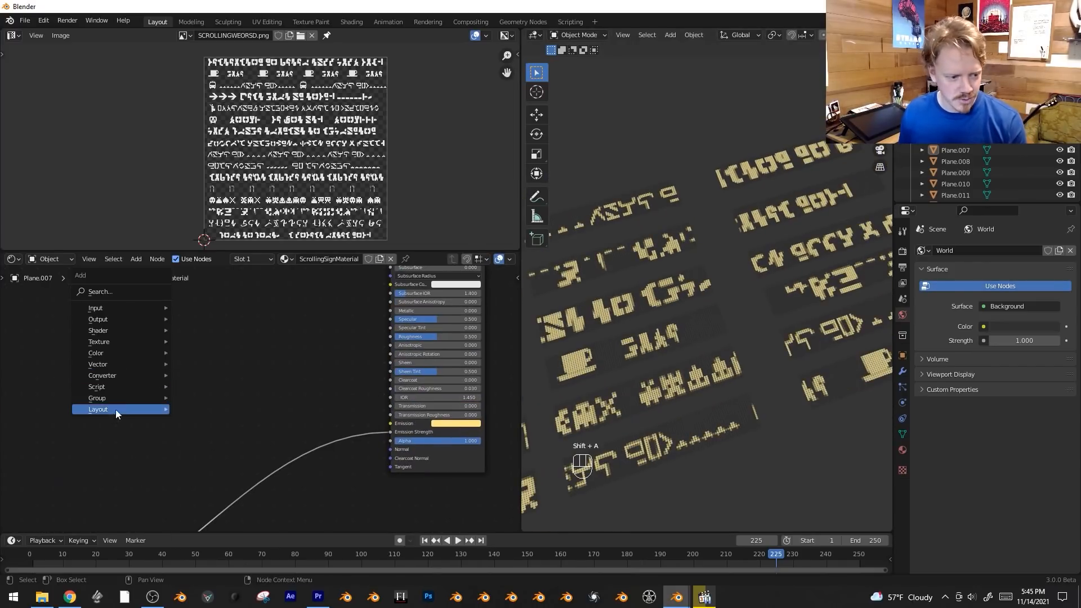
pyautogui.moveTo(122, 399)
pyautogui.click(218, 462)
pyautogui.click(99, 389)
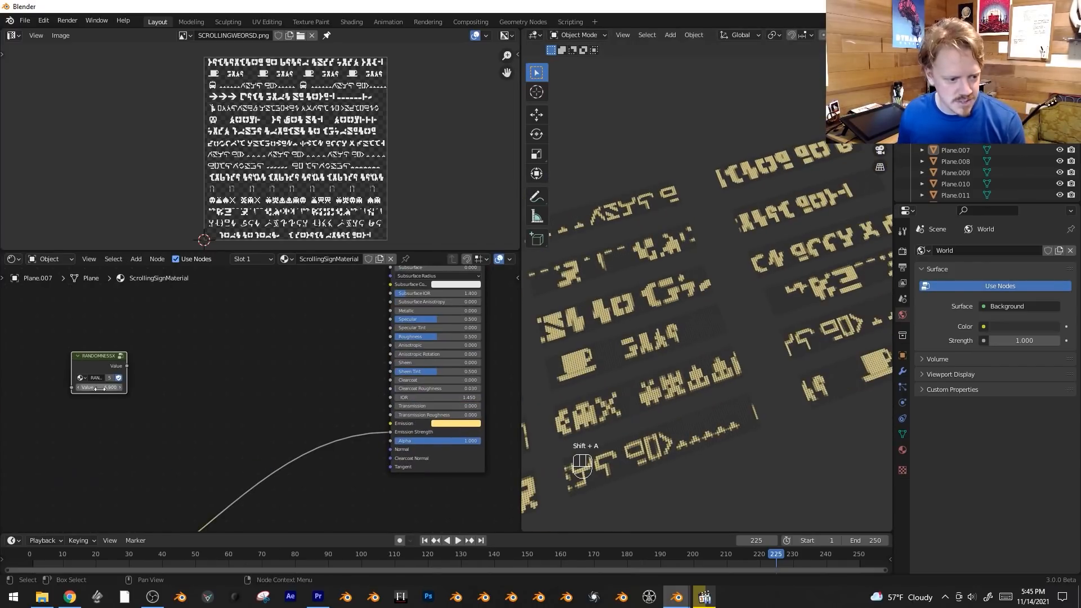
pyautogui.moveTo(128, 366); pyautogui.dragTo(392, 423)
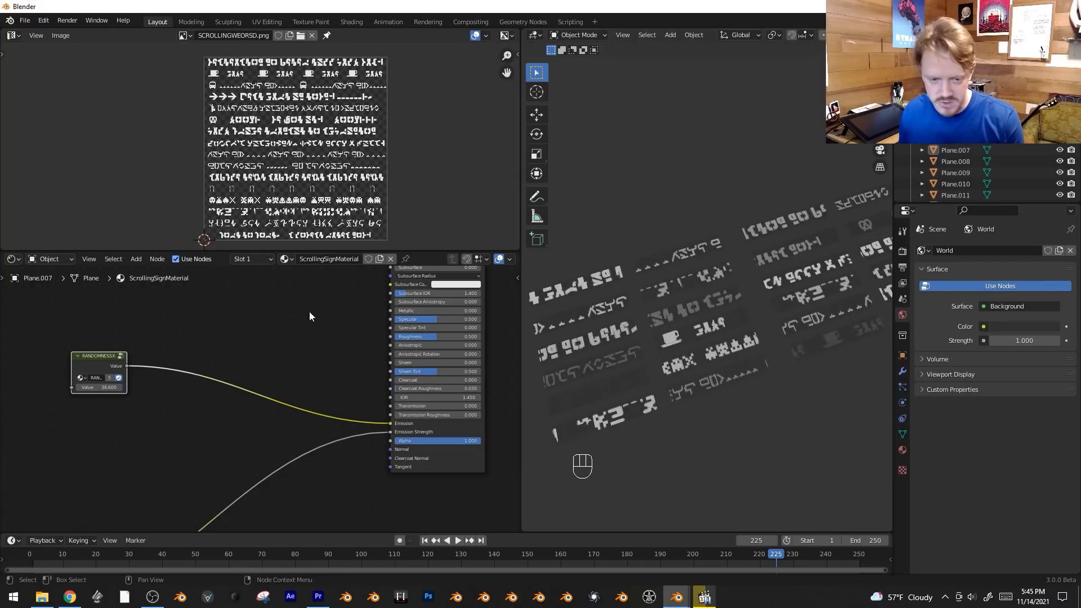
# Insert a ColorRamp node between the RANDOMNESSX output and the Emission input.
pyautogui.hotkey('shift', 'a')
pyautogui.moveTo(218, 293)
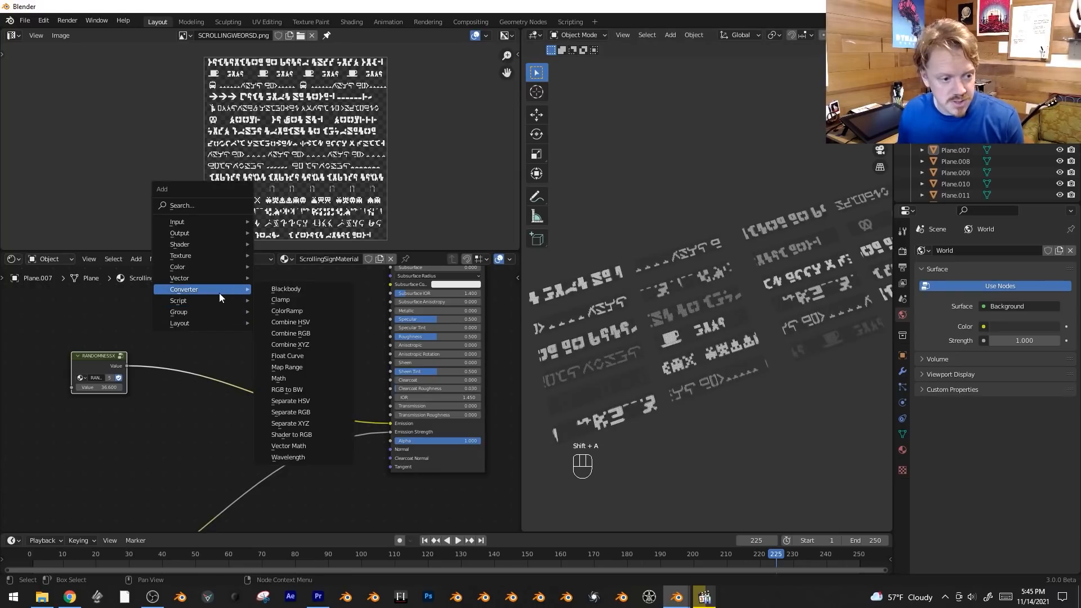
pyautogui.click(293, 311)
pyautogui.click(201, 367)
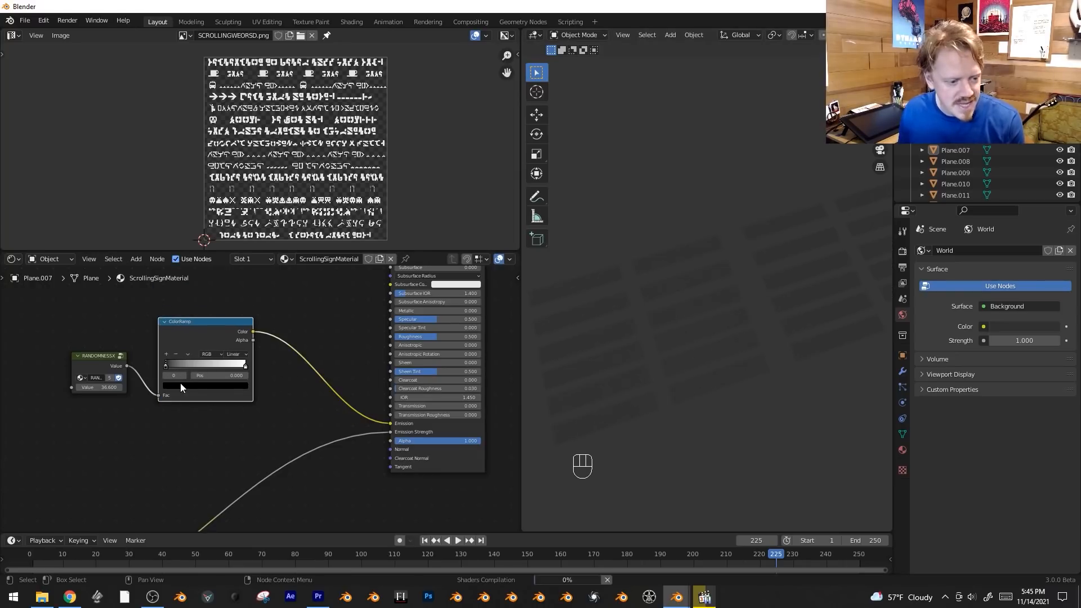
# Give the color ramp several stops in yellow, purple, green, orange and blue.
pyautogui.click(181, 384)
pyautogui.click(207, 385)
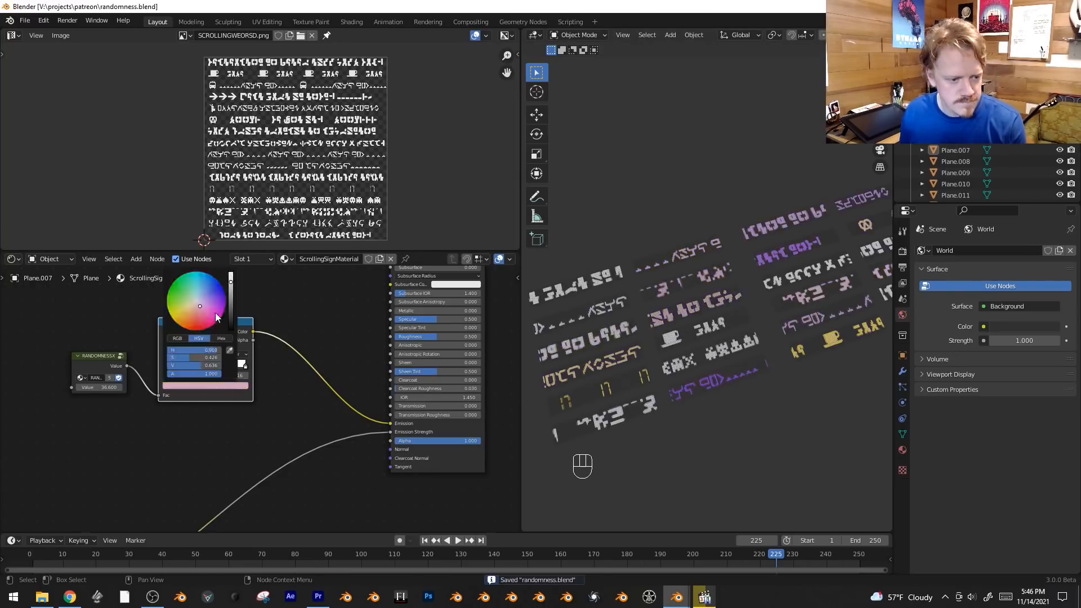
pyautogui.click(201, 367)
pyautogui.click(224, 363)
# Set the color ramp's interpolation to Constant and move the blue stop to position 0.631.
pyautogui.scroll(1, 269, 419)
pyautogui.moveTo(270, 419); pyautogui.dragTo(281, 437, button='middle')
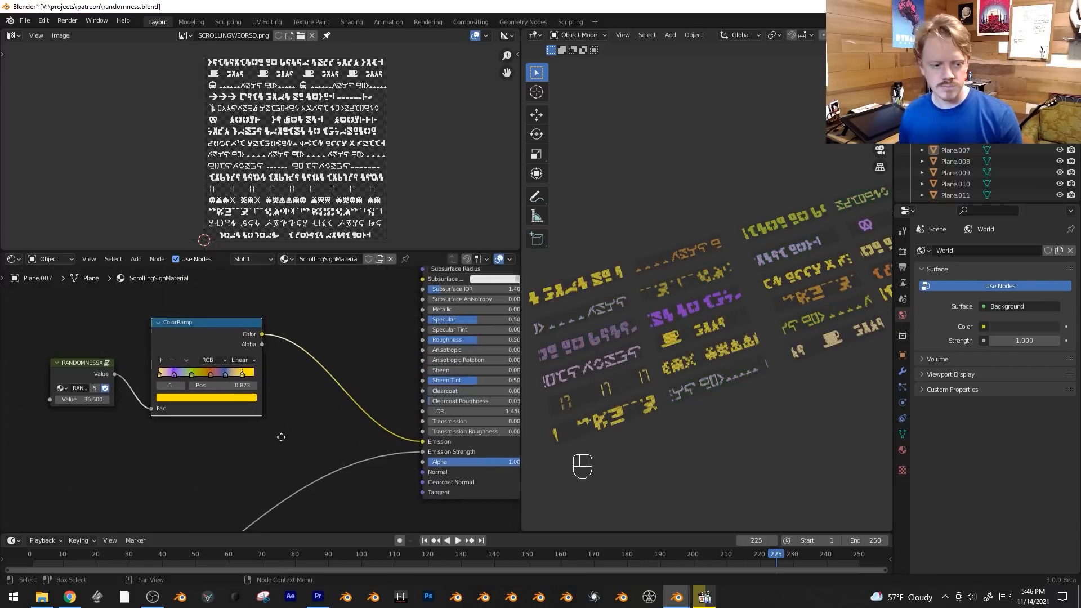
pyautogui.scroll(1, 281, 437)
pyautogui.click(248, 358)
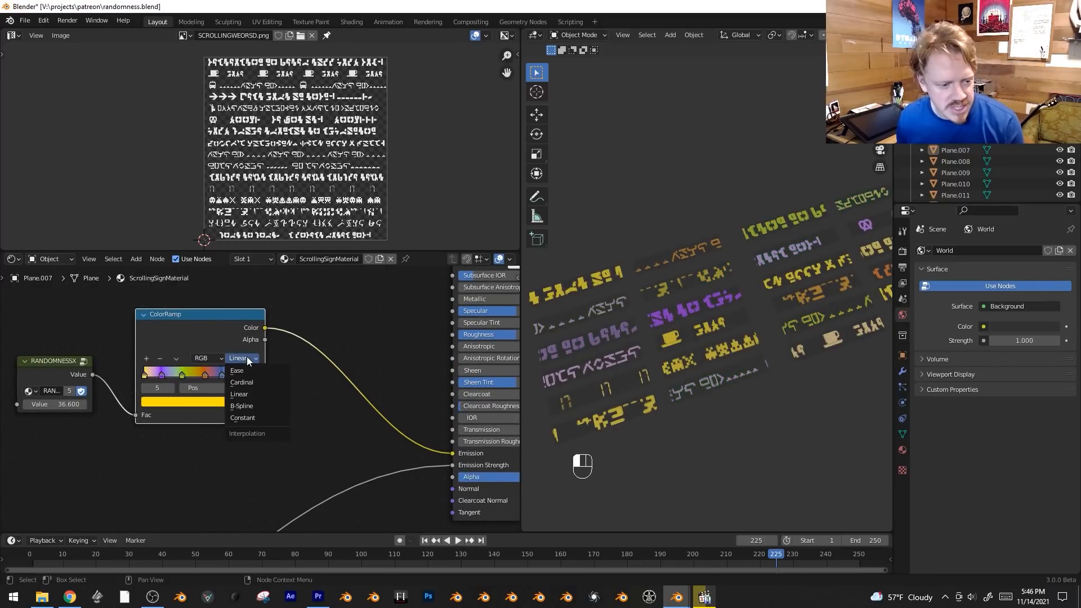
pyautogui.click(268, 417)
pyautogui.moveTo(221, 375)
pyautogui.mouseDown()
pyautogui.moveTo(205, 375)
pyautogui.moveTo(218, 375)
pyautogui.mouseUp()
pyautogui.scroll(-3, 735, 337)
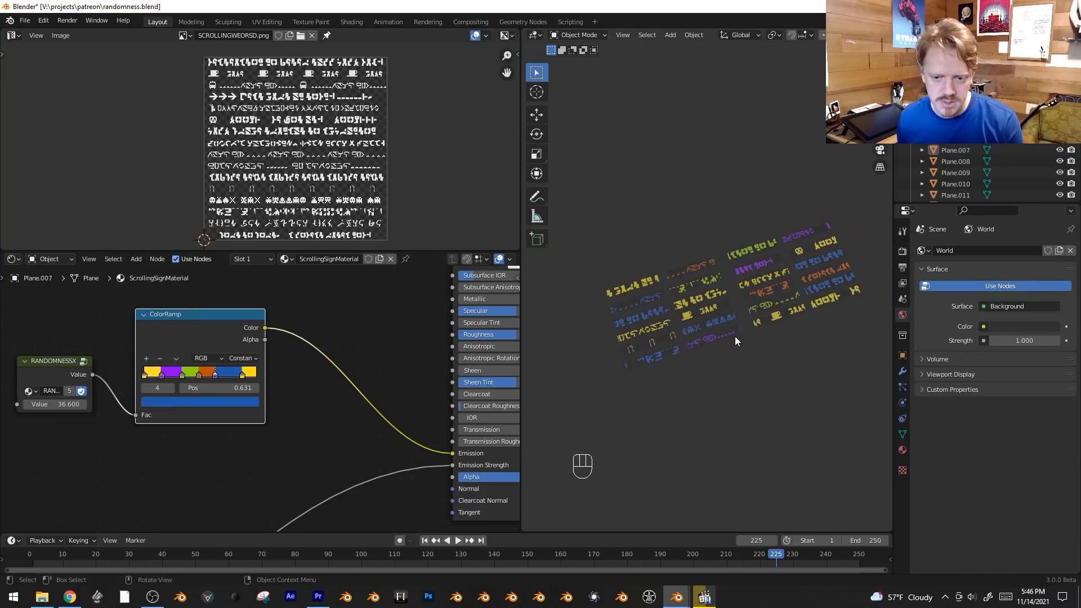
# Play the animation briefly and examine the randomly colored signs in the viewport.
pyautogui.scroll(2, 655, 358)
pyautogui.press('space')
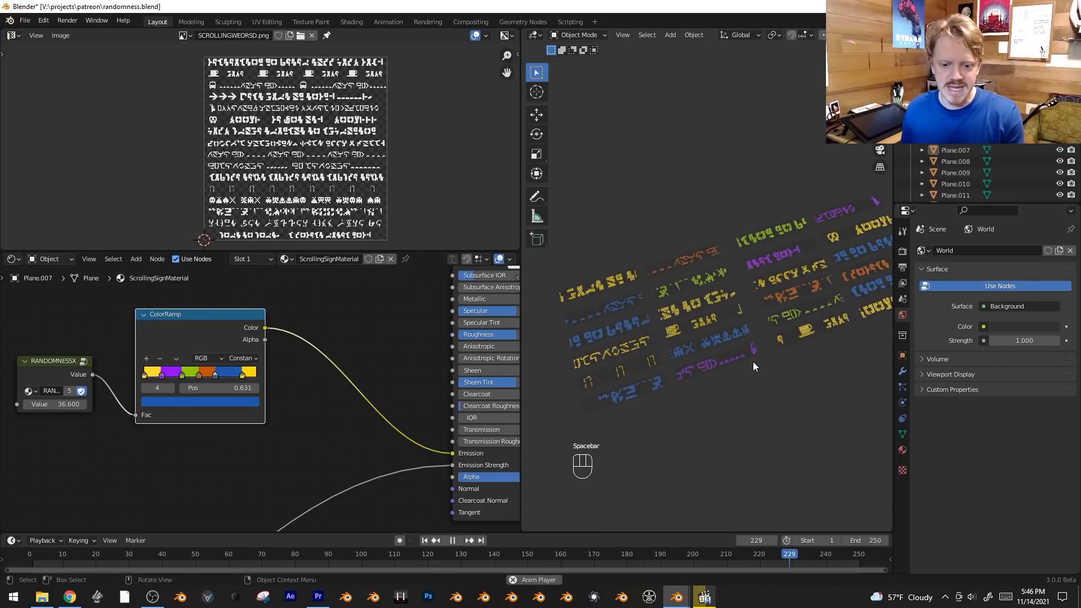
pyautogui.press('space')
pyautogui.press('b')
pyautogui.scroll(-2, 315, 383)
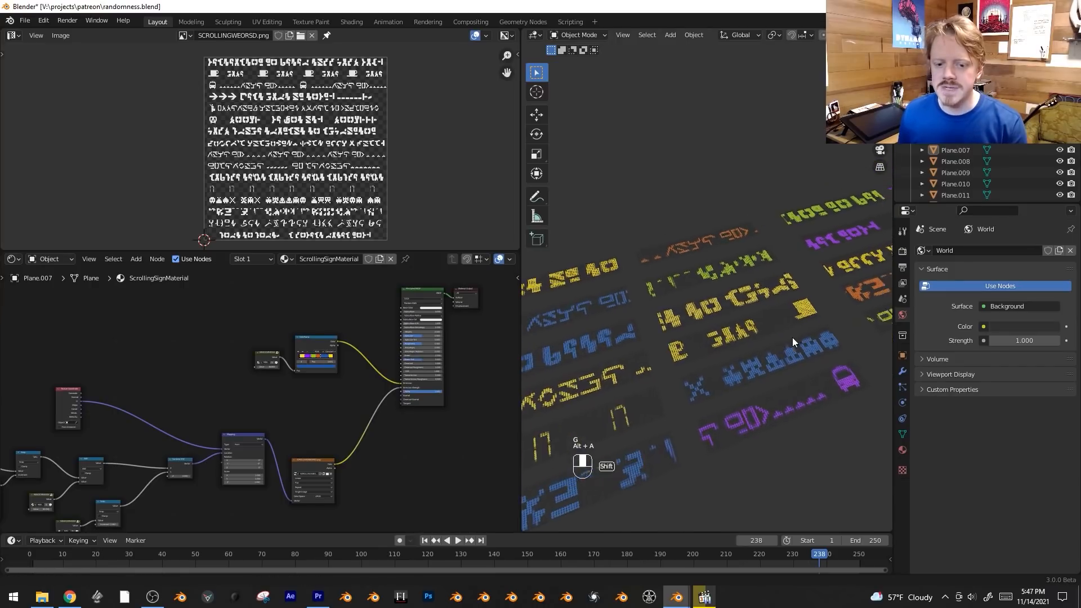
pyautogui.keyDown('shift'); pyautogui.moveTo(792, 337); pyautogui.dragTo(785, 339, button='middle'); pyautogui.keyUp('shift')
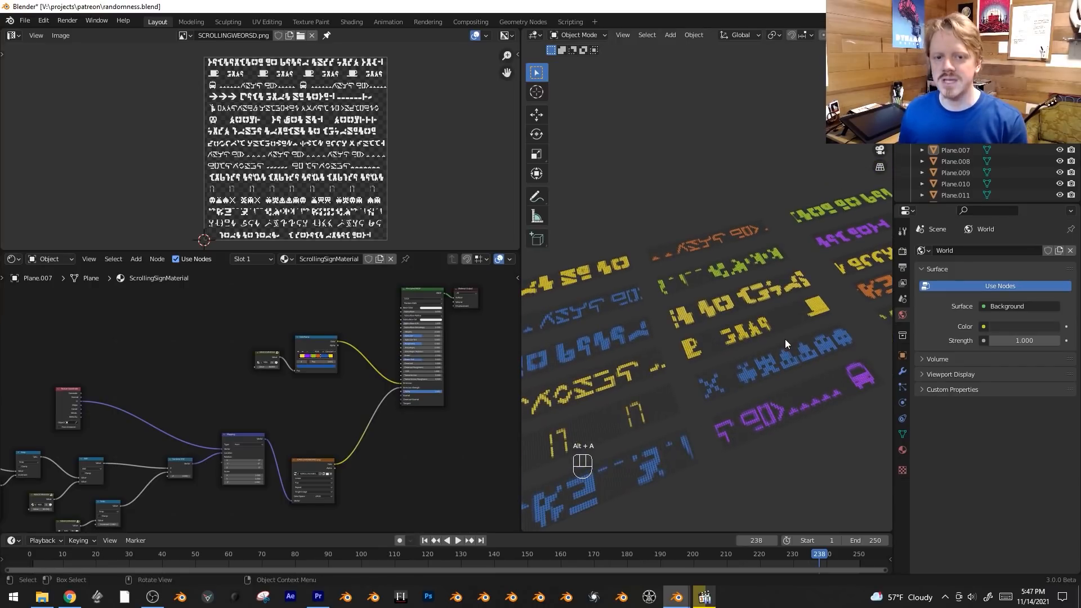
# Insert a Math node set to Multiply between the SCROLLINGWEORSD.png texture's Color and the Emission Strength.
pyautogui.scroll(5, 363, 432)
pyautogui.moveTo(361, 432); pyautogui.dragTo(296, 447, button='middle')
pyautogui.scroll(4, 333, 441)
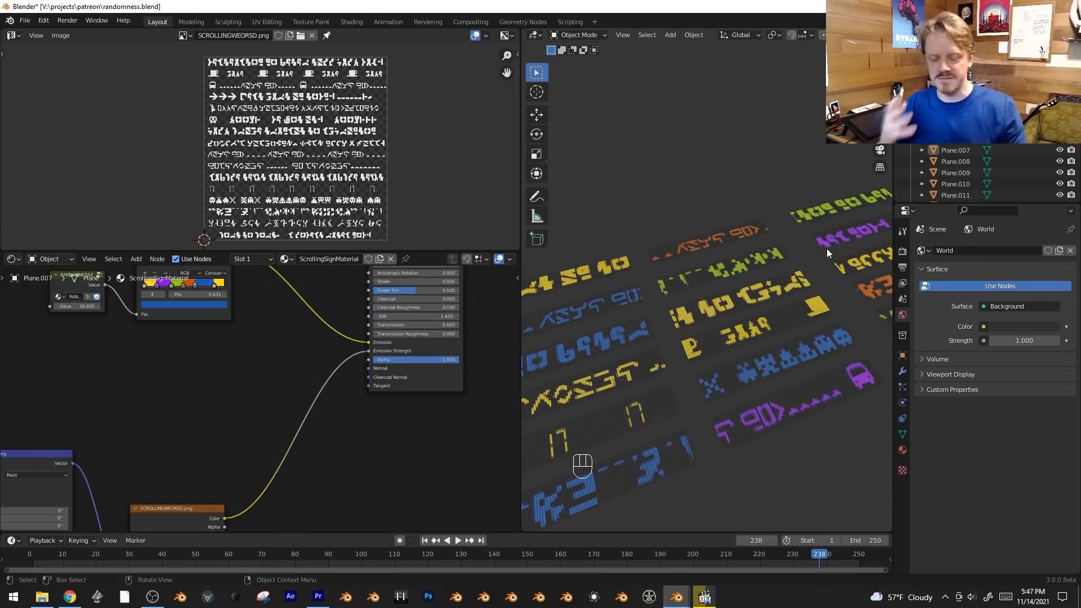
pyautogui.moveTo(384, 481); pyautogui.dragTo(398, 460, button='middle')
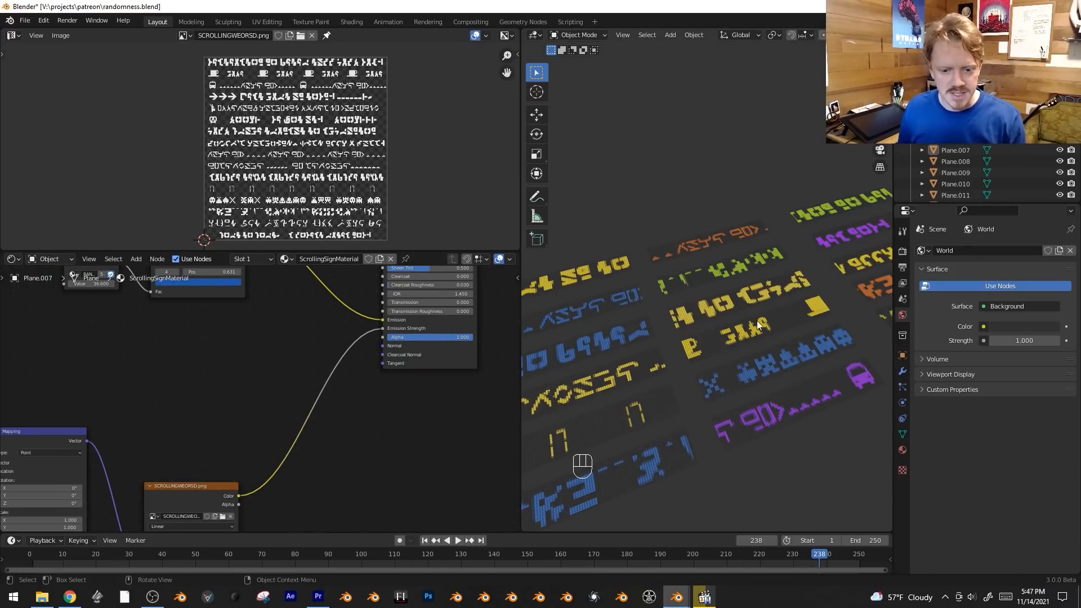
pyautogui.hotkey('shift', 'a')
pyautogui.moveTo(359, 429)
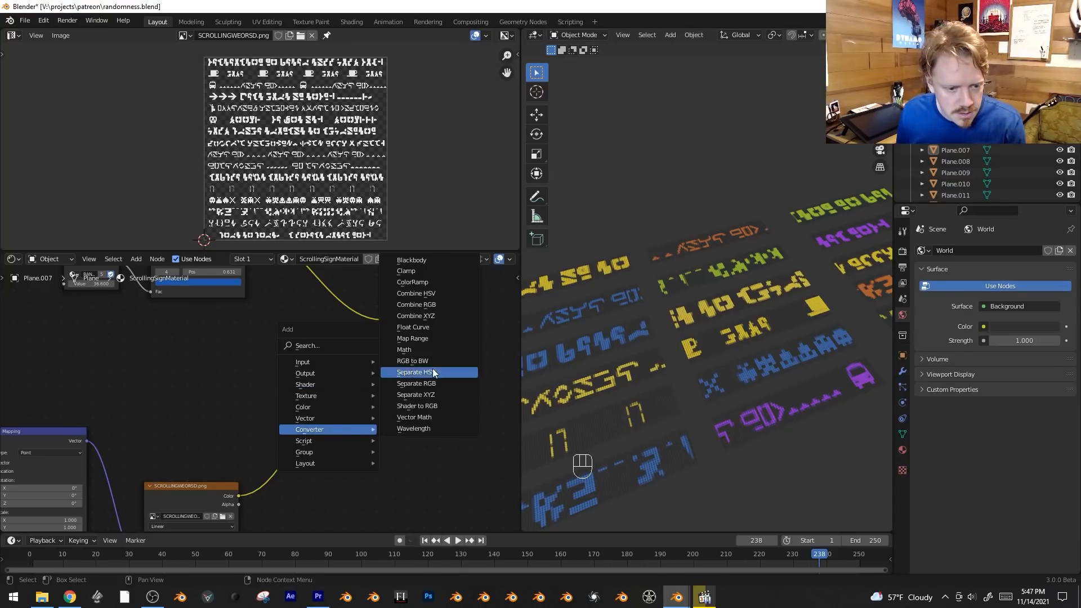
pyautogui.click(405, 350)
pyautogui.click(288, 410)
pyautogui.click(324, 432)
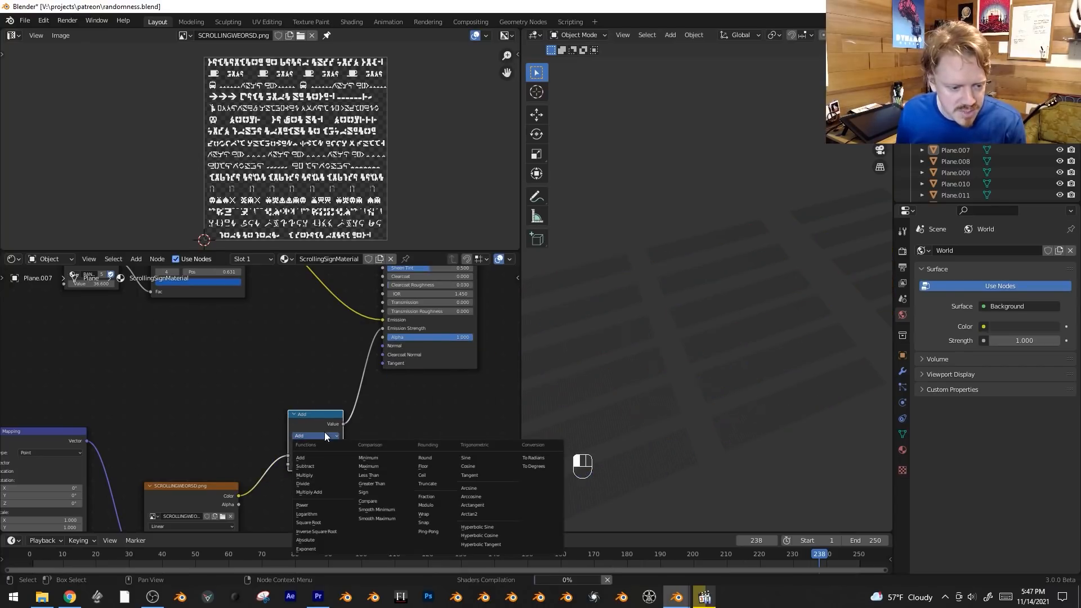
pyautogui.click(327, 474)
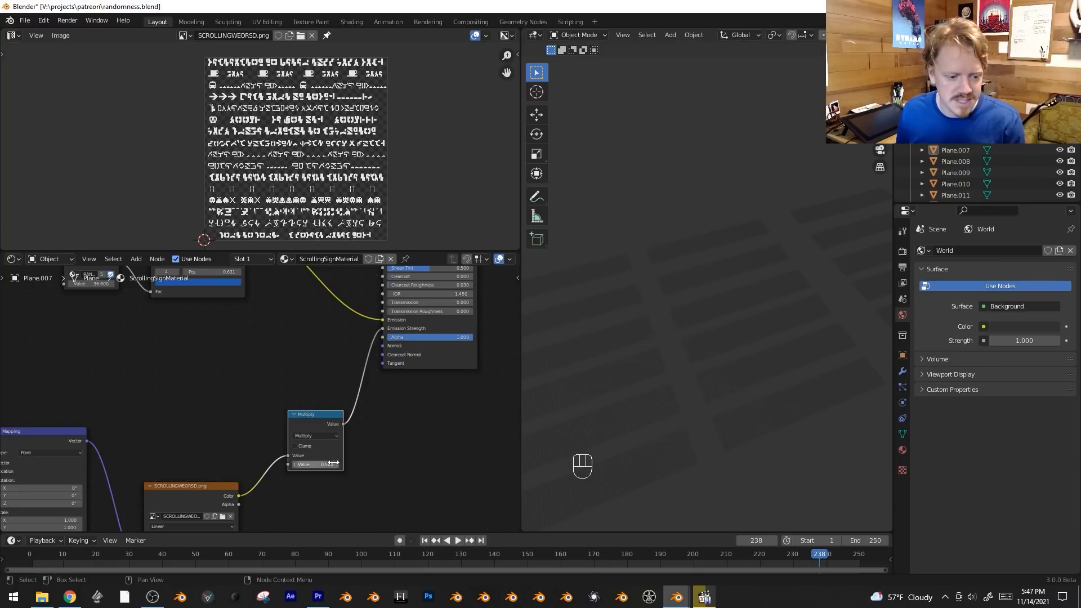
# Set the Multiply node's value to 5 and enable Bloom in the Eevee render settings.
pyautogui.write('5')
pyautogui.press('Return')
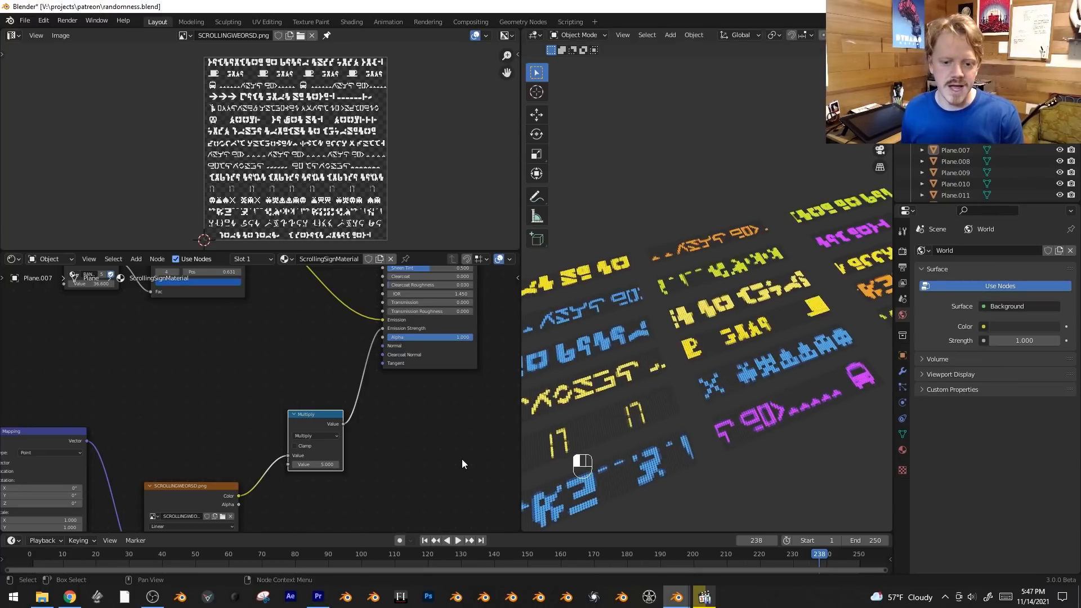
pyautogui.click(903, 251)
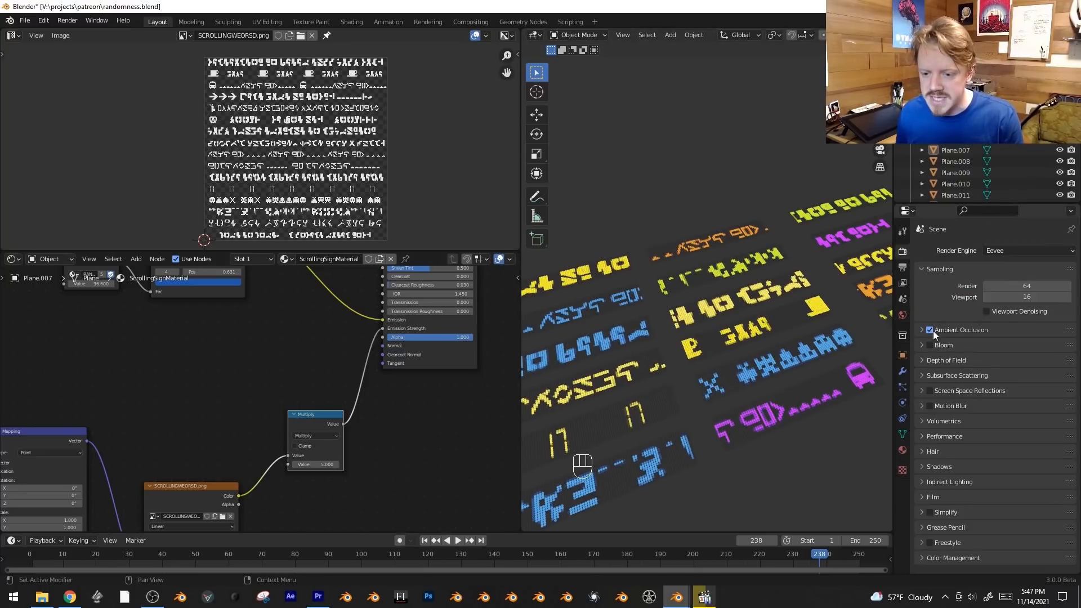
pyautogui.click(930, 346)
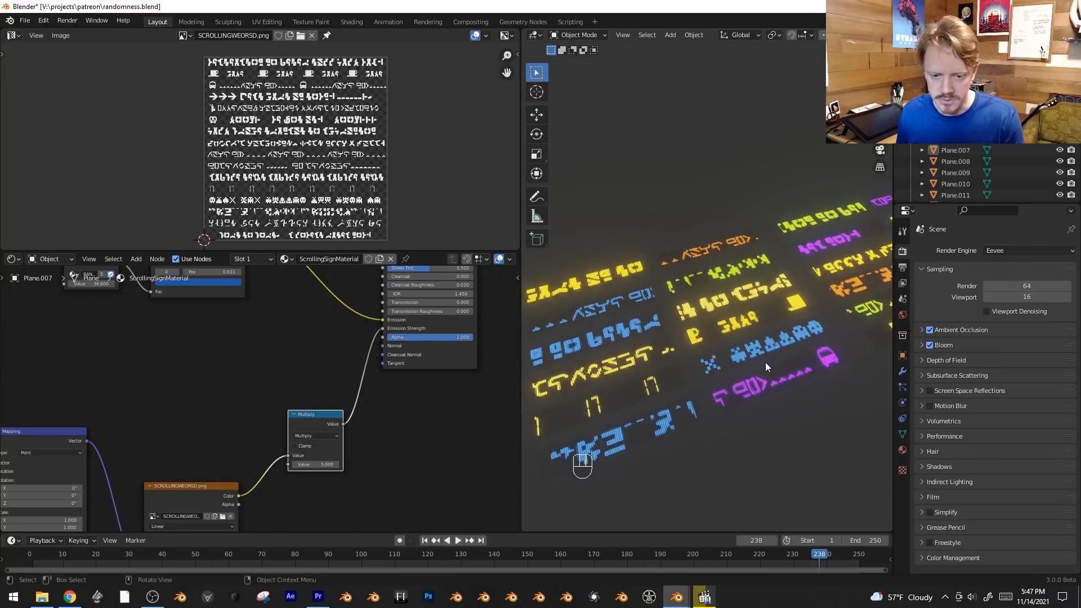
# Add another RANDOMNESSX group node above the image texture and connect it to the Multiply node's second value.
pyautogui.moveTo(418, 466); pyautogui.dragTo(424, 465, button='middle')
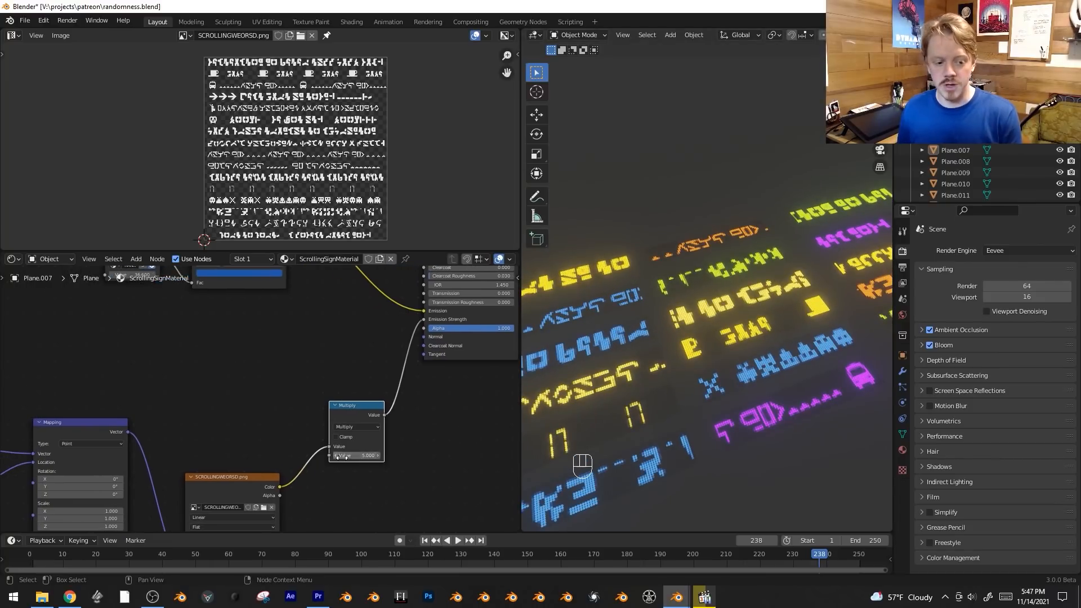
pyautogui.scroll(-1, 417, 465)
pyautogui.hotkey('shift', 'a')
pyautogui.moveTo(279, 417)
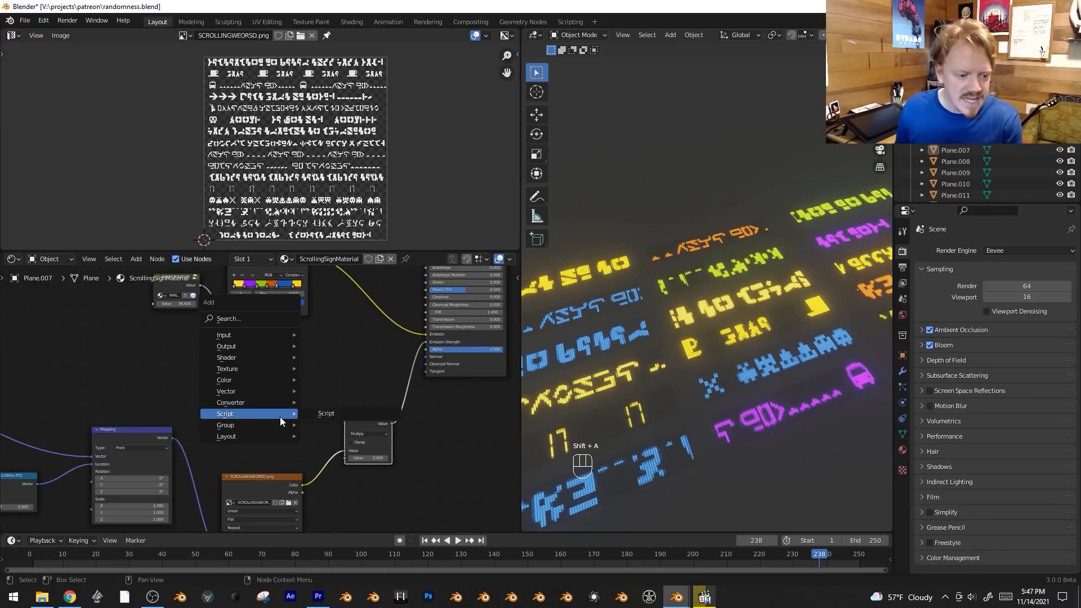
pyautogui.click(338, 476)
pyautogui.click(300, 430)
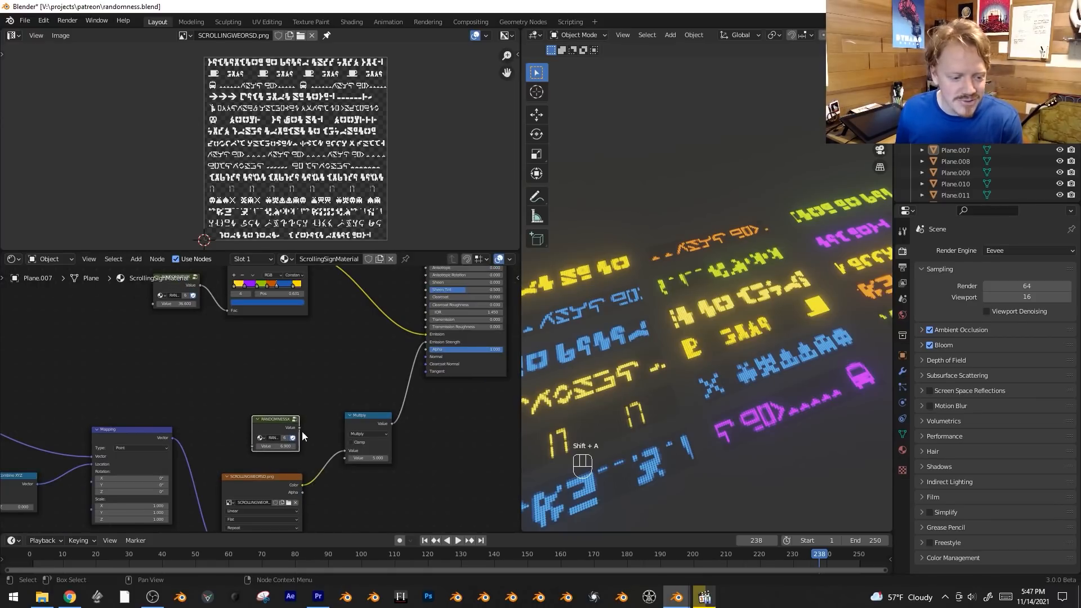
pyautogui.moveTo(348, 460); pyautogui.dragTo(346, 458)
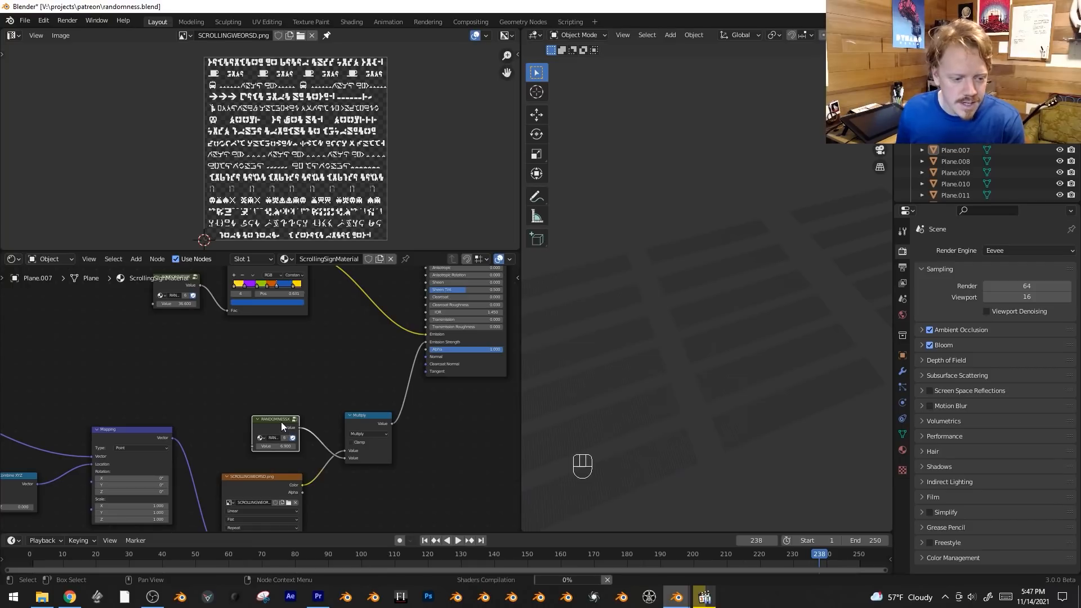
pyautogui.press('g')
pyautogui.click(257, 410)
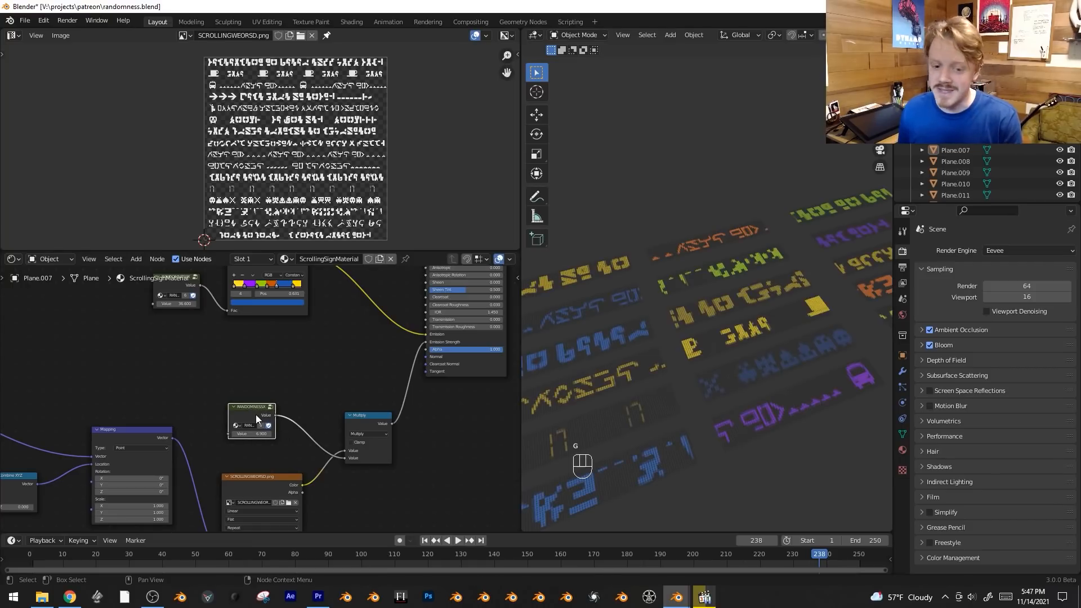
# Insert a Map Range node between the new RANDOMNESSX node and the Multiply node.
pyautogui.hotkey('shift', 'a')
pyautogui.moveTo(301, 359)
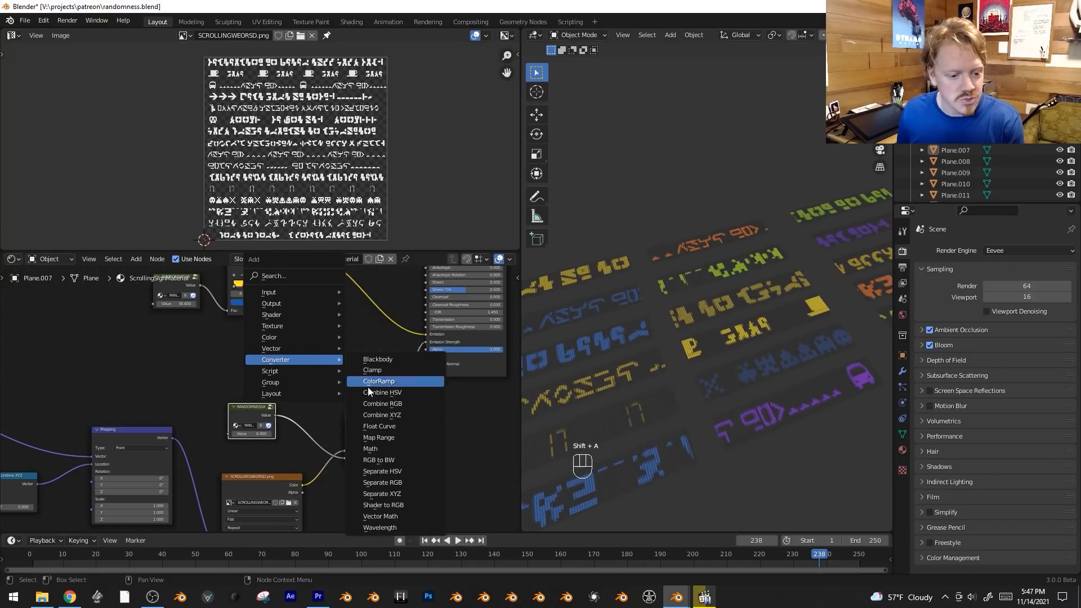
pyautogui.click(391, 438)
pyautogui.click(329, 432)
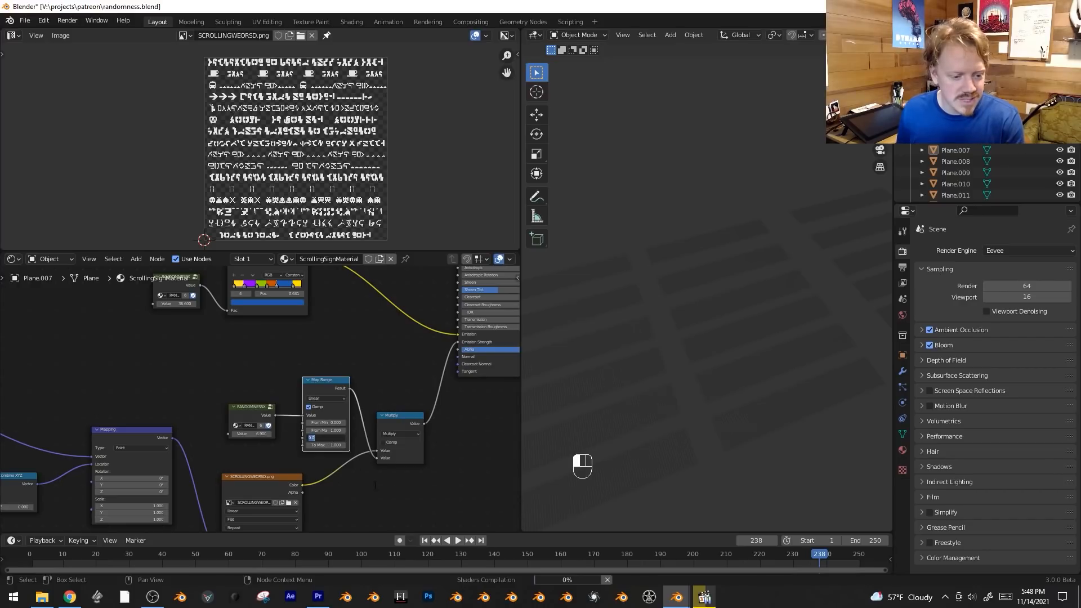
# Set the emission Map Range's To Min to 1 and To Max to 7, and preview the animation.
pyautogui.write('1')
pyautogui.press('Tab')
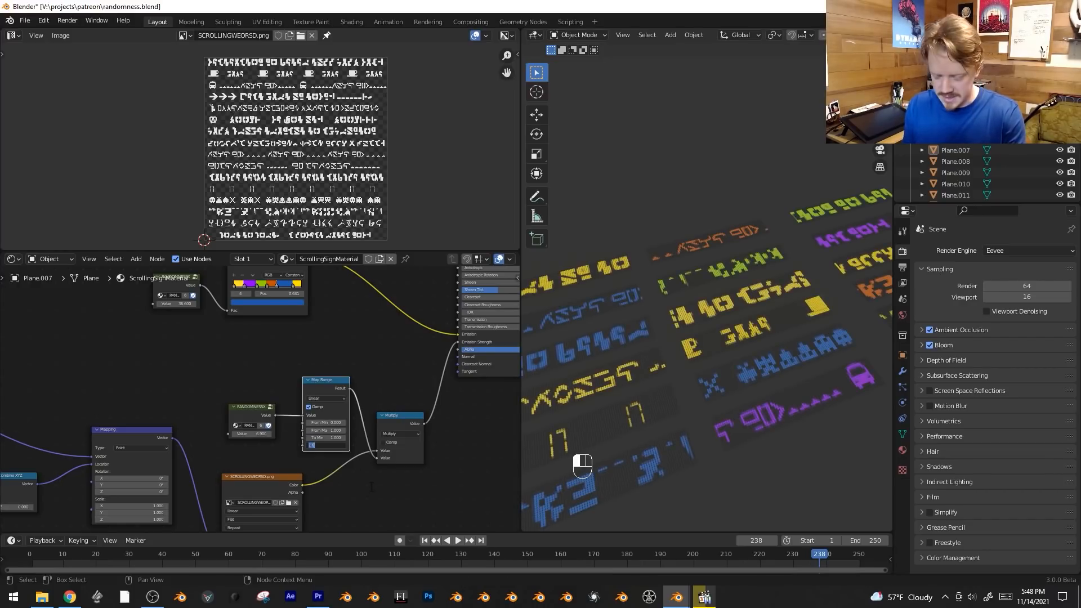
pyautogui.write('7')
pyautogui.press('Return')
pyautogui.press('space')
pyautogui.scroll(-4, 721, 338)
pyautogui.press('space')
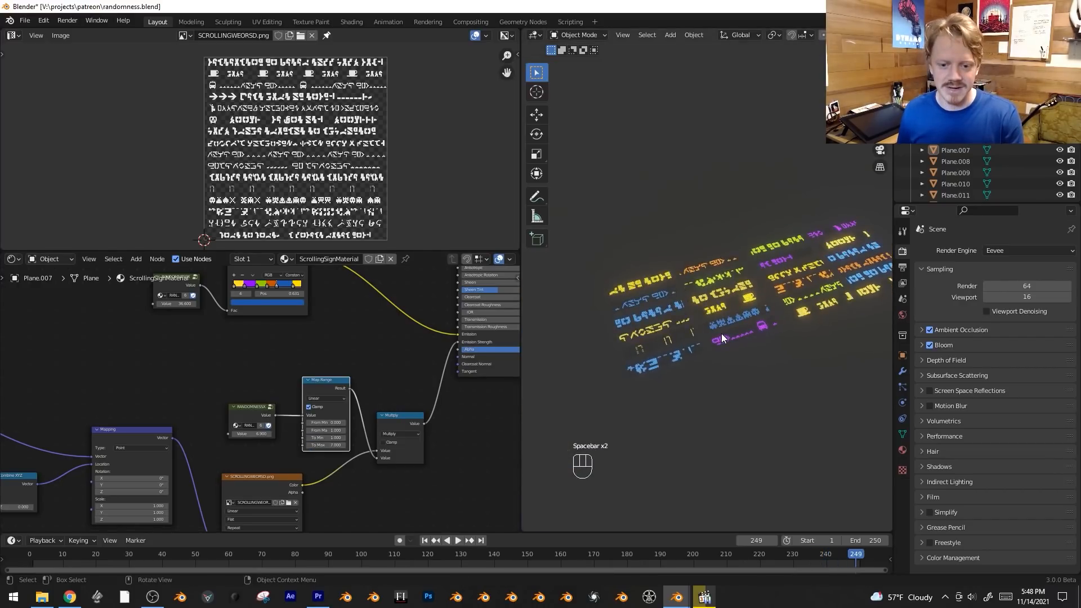
pyautogui.press('space')
# Darken the Principled BSDF's base color to a value of 0.05, with Specular at 0.705 and Roughness at 0.214.
pyautogui.moveTo(373, 341); pyautogui.dragTo(245, 454, button='middle')
pyautogui.scroll(1, 302, 371)
pyautogui.moveTo(304, 372); pyautogui.dragTo(288, 425, button='middle')
pyautogui.scroll(5, 682, 316)
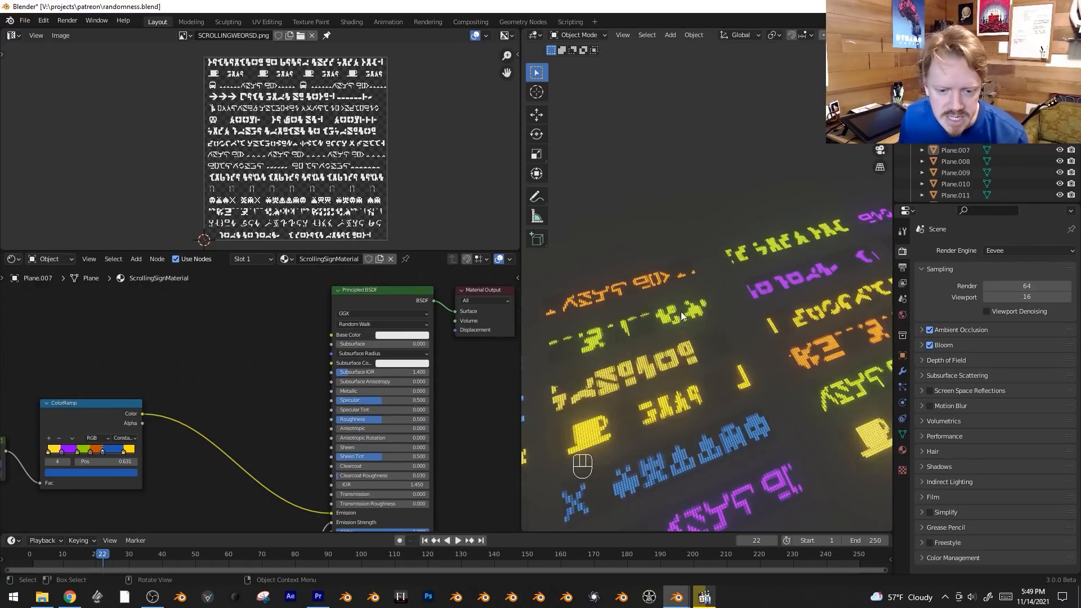
pyautogui.click(422, 336)
pyautogui.moveTo(452, 242); pyautogui.dragTo(451, 270)
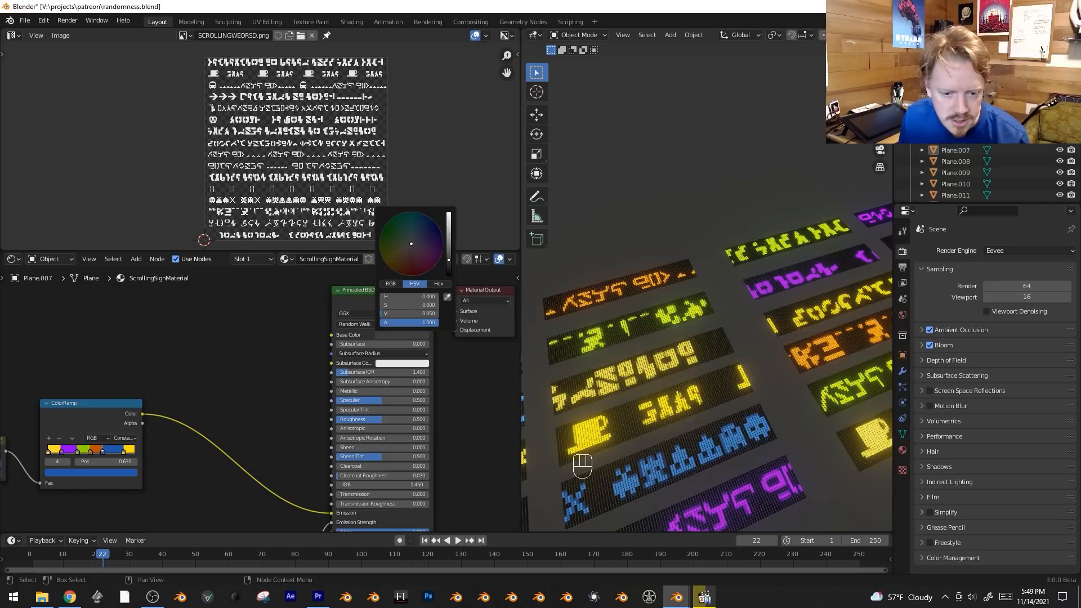
pyautogui.scroll(1, 311, 403)
pyautogui.moveTo(379, 401); pyautogui.dragTo(402, 422)
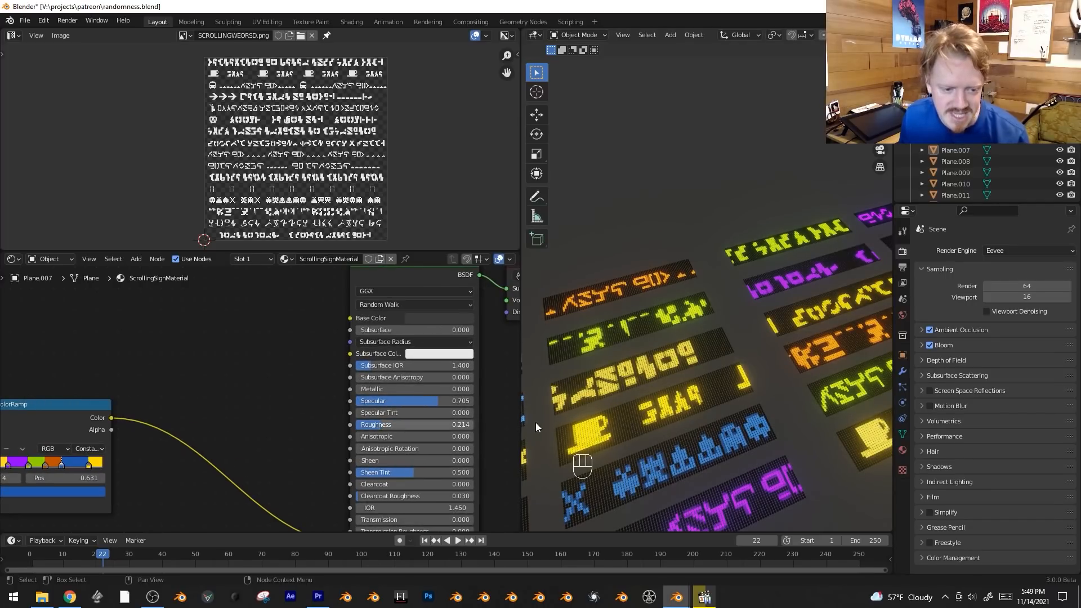
# Show the viewport overlays again and play the animation to review the glowing signs.
pyautogui.scroll(-3, 711, 424)
pyautogui.keyDown('shift'); pyautogui.moveTo(712, 424); pyautogui.dragTo(751, 407, button='middle'); pyautogui.keyUp('shift')
pyautogui.scroll(5, 750, 406)
pyautogui.hotkey('shift', 'alt', 'z')
pyautogui.scroll(2, 726, 377)
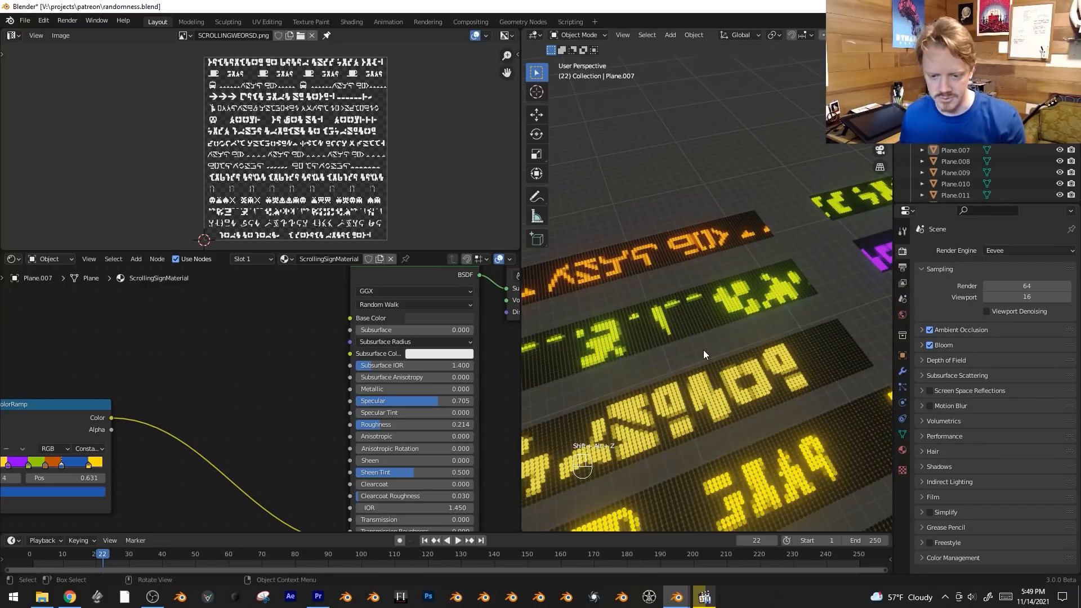
pyautogui.press('space')
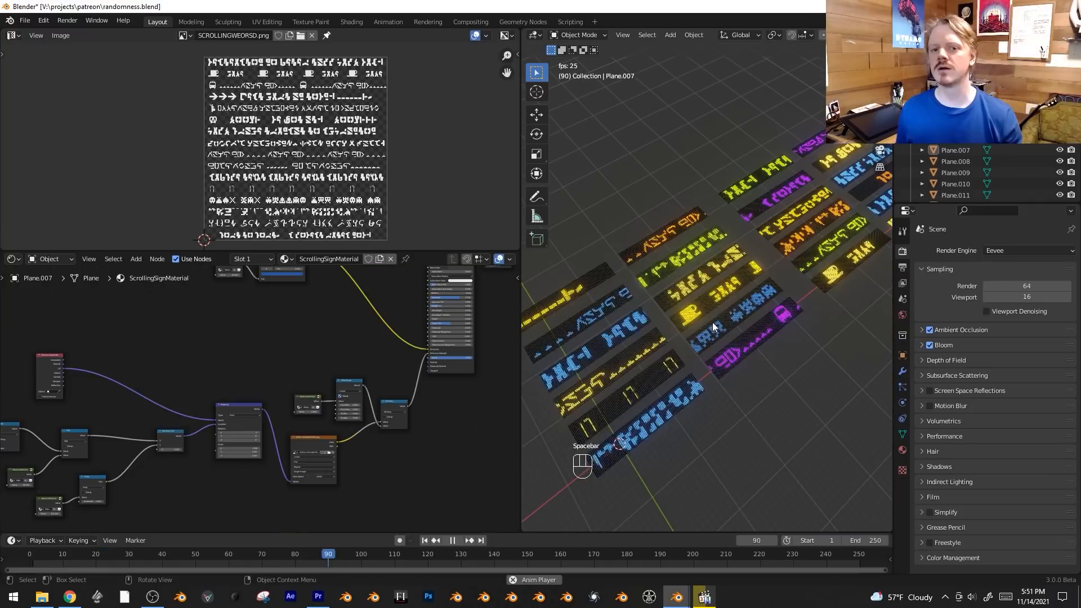
# Stop the playback and insert a Hue Saturation Value node between the colored ColorRamp and the Principled BSDF's Emission.
pyautogui.press('space')
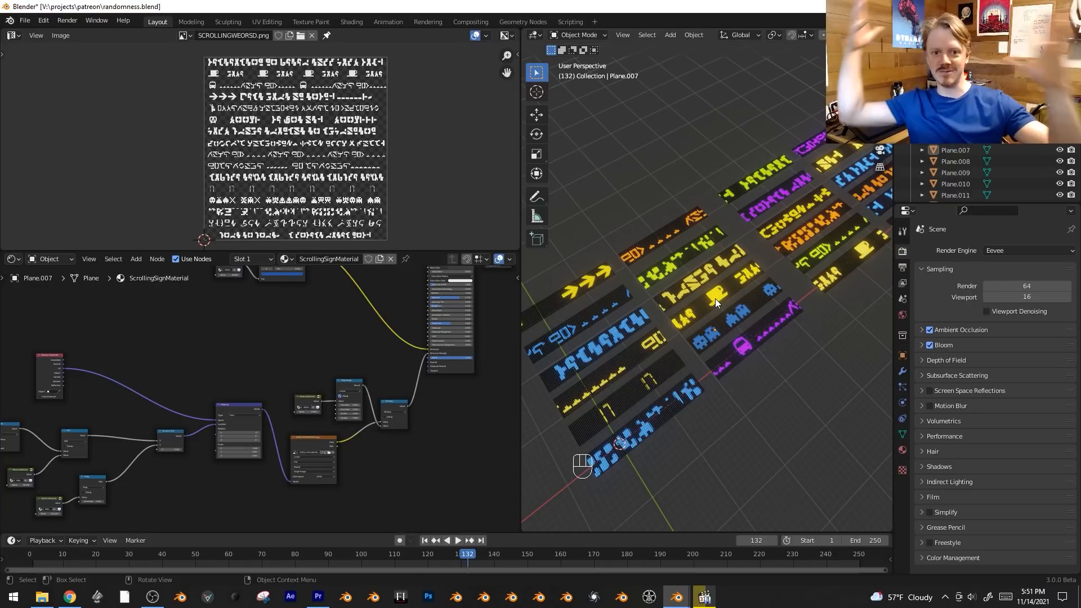
pyautogui.scroll(3, 306, 365)
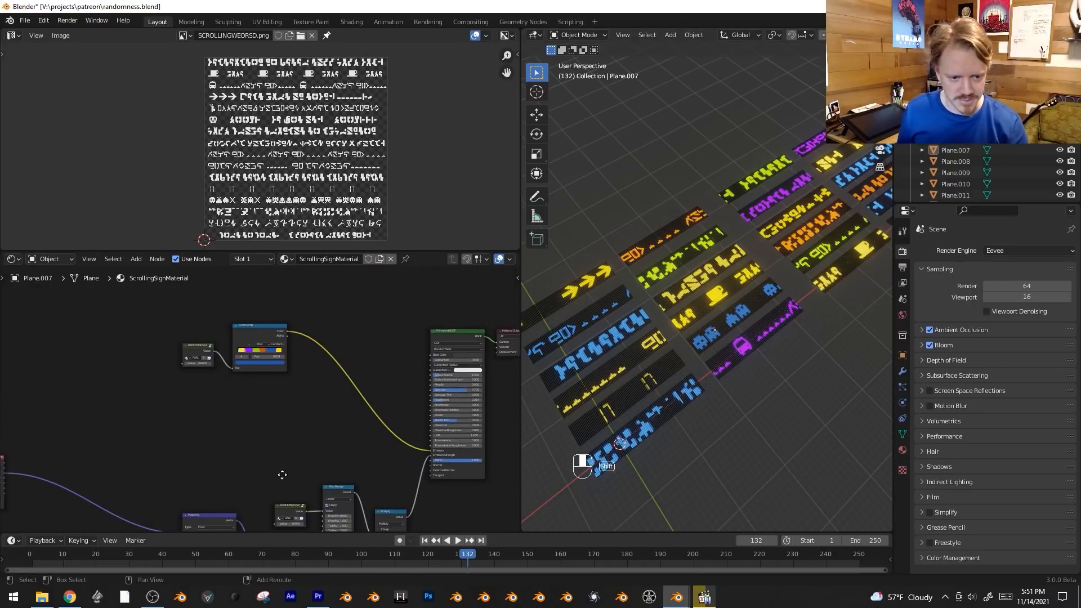
pyautogui.scroll(1, 248, 367)
pyautogui.scroll(1, 275, 378)
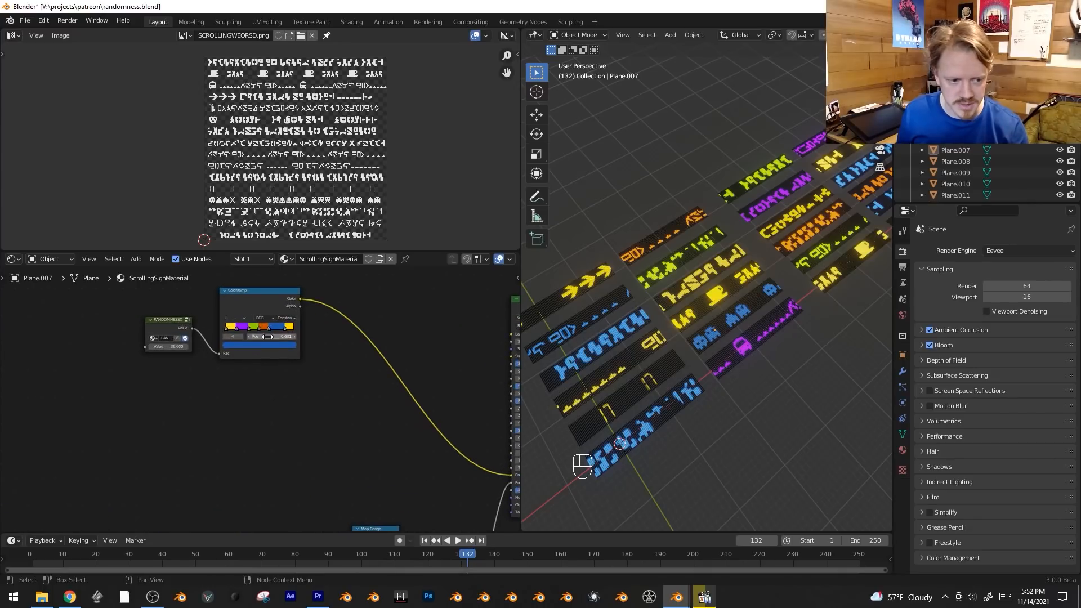
pyautogui.moveTo(250, 332); pyautogui.dragTo(272, 327)
pyautogui.scroll(-1, 293, 361)
pyautogui.hotkey('shift', 'a')
pyautogui.moveTo(319, 375)
pyautogui.click(377, 397)
pyautogui.click(369, 360)
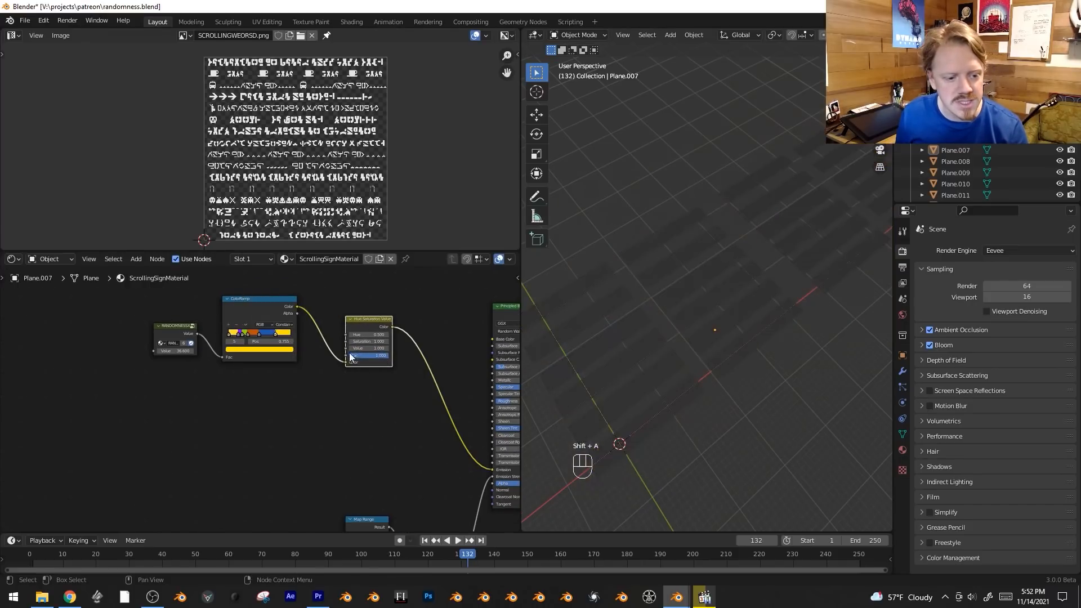
# Keyframe the Hue Saturation Value node's Hue at 0.170 on frame 5 and 0.720 on frame 51.
pyautogui.scroll(1, 362, 398)
pyautogui.scroll(1, 361, 393)
pyautogui.moveTo(350, 396); pyautogui.dragTo(328, 431, button='middle')
pyautogui.keyDown('shift'); pyautogui.moveTo(363, 352); pyautogui.dragTo(309, 352); pyautogui.keyUp('shift')
pyautogui.moveTo(407, 555); pyautogui.dragTo(46, 555)
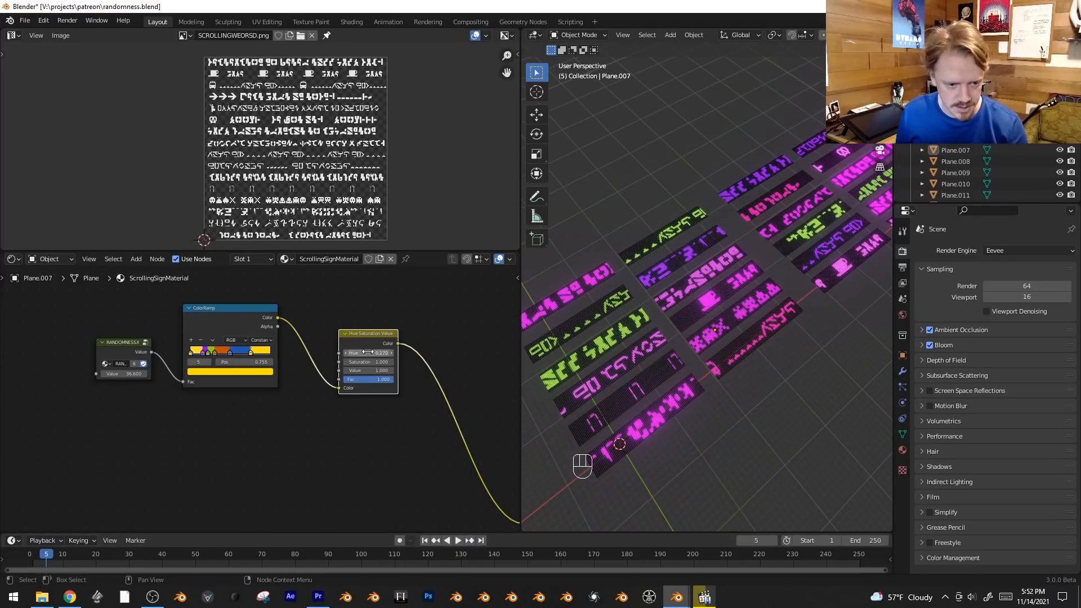
pyautogui.moveTo(161, 555); pyautogui.dragTo(199, 554)
pyautogui.keyDown('shift'); pyautogui.moveTo(368, 353); pyautogui.dragTo(417, 353); pyautogui.keyUp('shift')
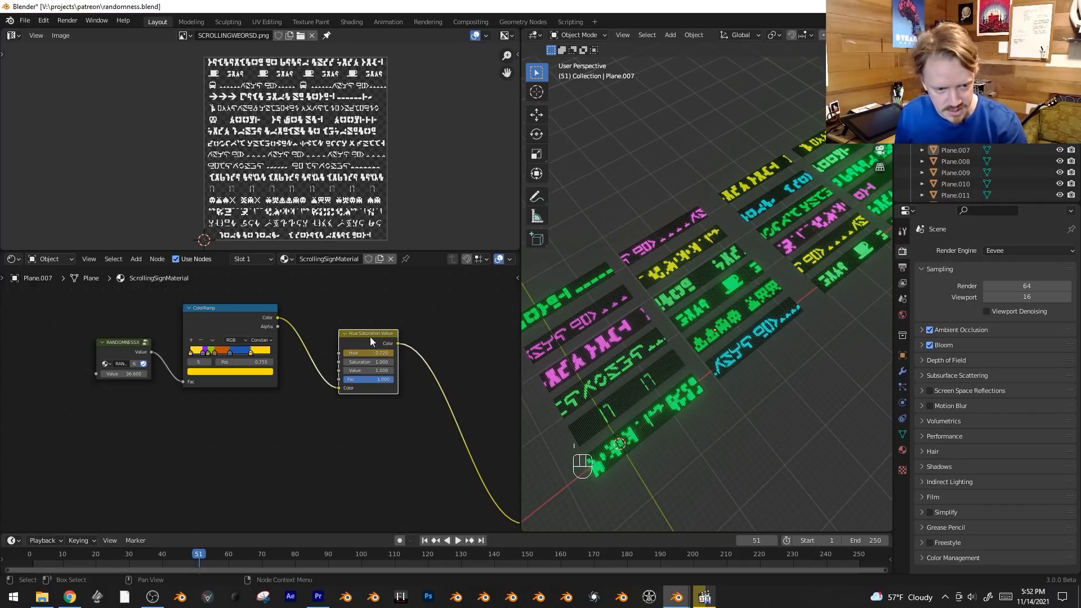
# Give the Hue keyframes linear extrapolation and preview the color cycling with the viewport overlays hidden.
pyautogui.click(613, 324)
pyautogui.hotkey('shift', 'e')
pyautogui.click(219, 549)
pyautogui.press('space')
pyautogui.hotkey('shift', 'alt', 'z')
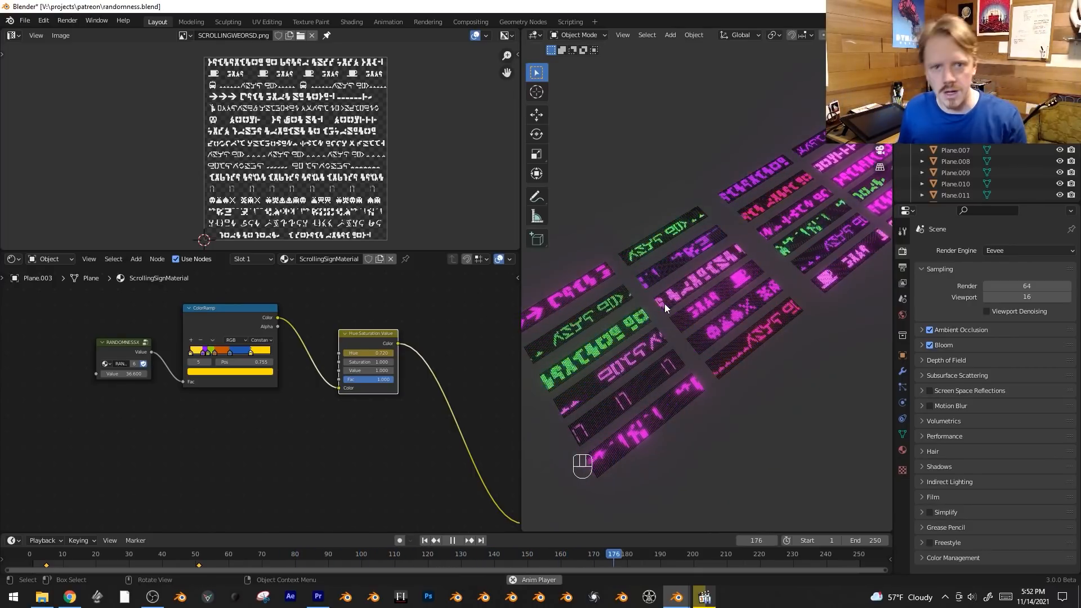
pyautogui.press('space')
# Insert a Mix color node between the Hue Saturation Value node and the Principled BSDF.
pyautogui.moveTo(374, 410); pyautogui.dragTo(299, 438, button='middle')
pyautogui.scroll(-1, 370, 380)
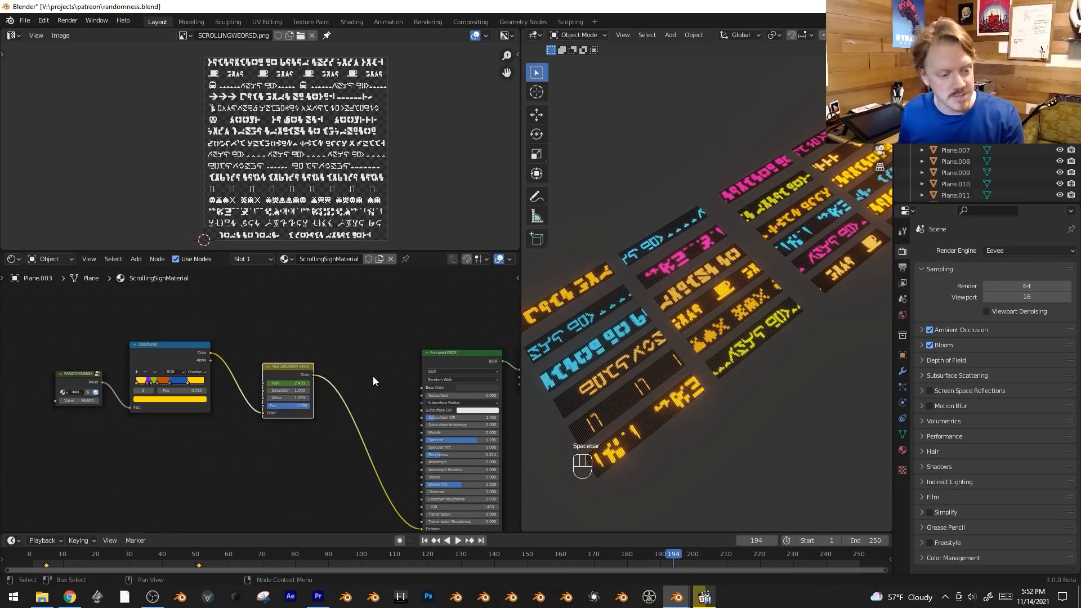
pyautogui.moveTo(293, 367); pyautogui.dragTo(299, 333)
pyautogui.hotkey('shift', 'a')
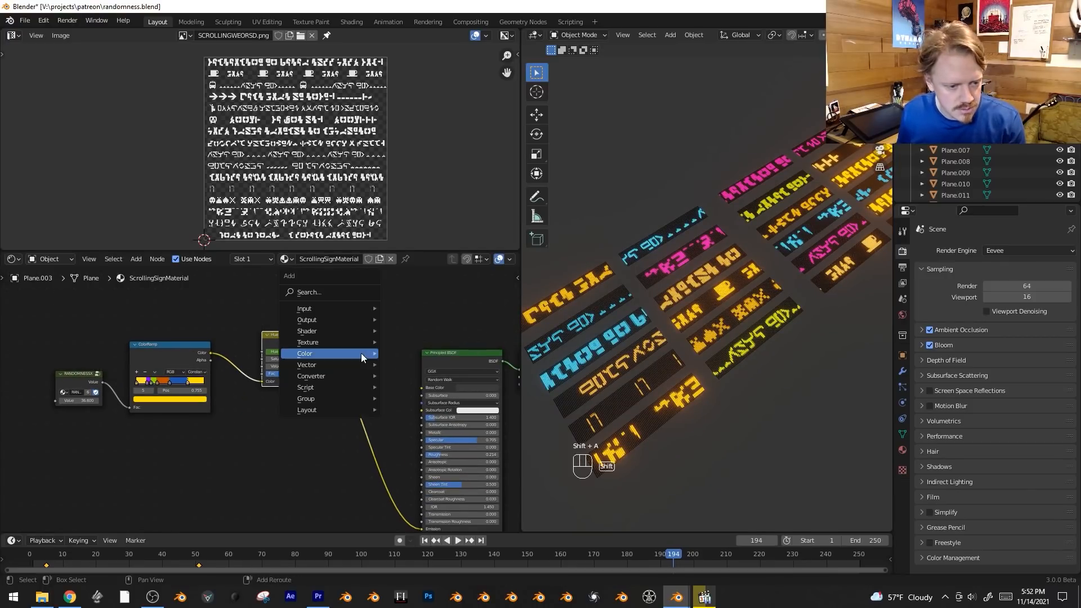
pyautogui.moveTo(360, 353)
pyautogui.click(435, 407)
pyautogui.click(325, 365)
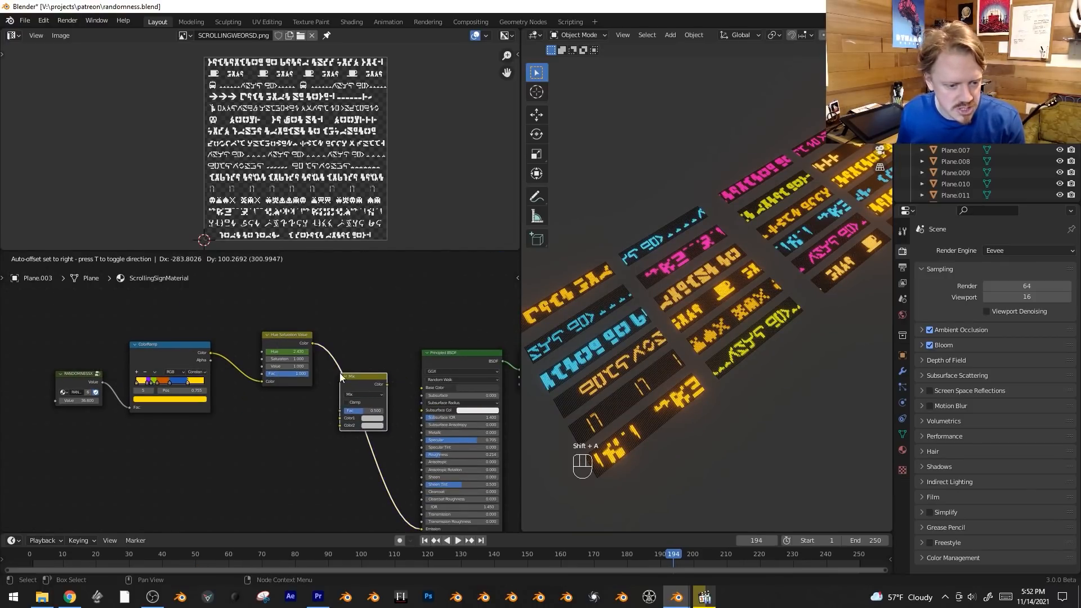
# Connect the original ColorRamp's Color output to the Mix node's Color2 and move the Hue Saturation Value node clear of the link.
pyautogui.moveTo(294, 346); pyautogui.dragTo(280, 327)
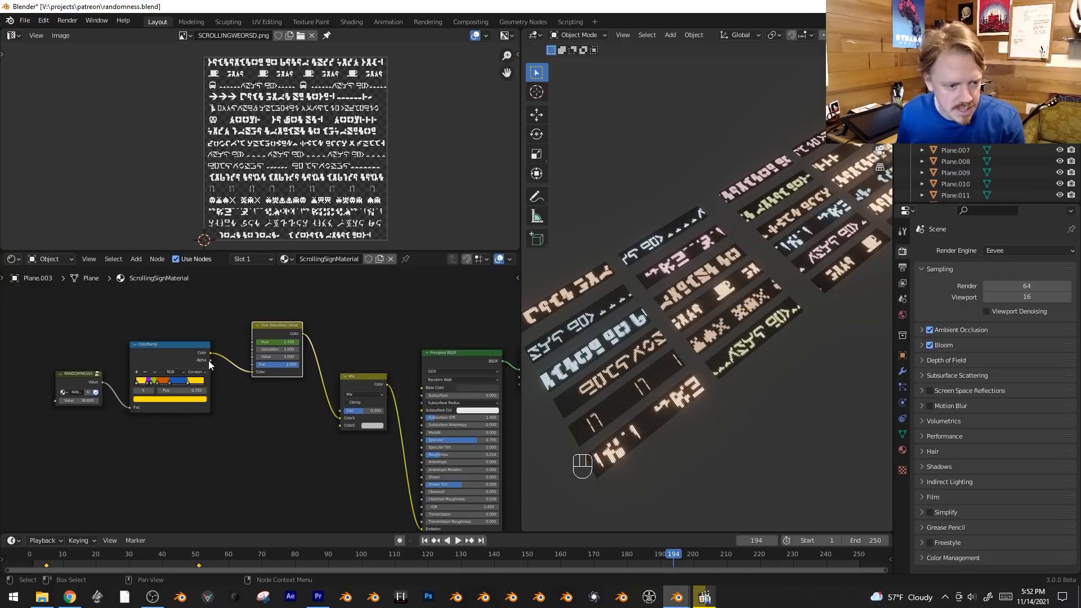
pyautogui.moveTo(209, 353); pyautogui.dragTo(340, 426)
pyautogui.moveTo(271, 324); pyautogui.dragTo(287, 300)
pyautogui.scroll(1, 348, 437)
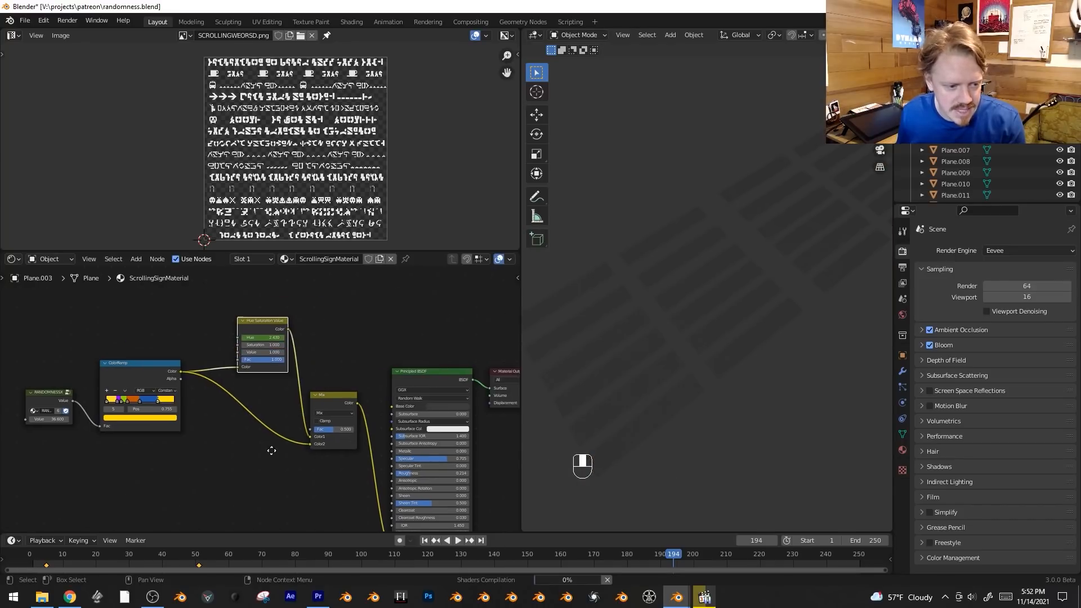
# Compare the Mix node's factor at 0 and at 1 while playing the animation.
pyautogui.moveTo(338, 434); pyautogui.dragTo(324, 435)
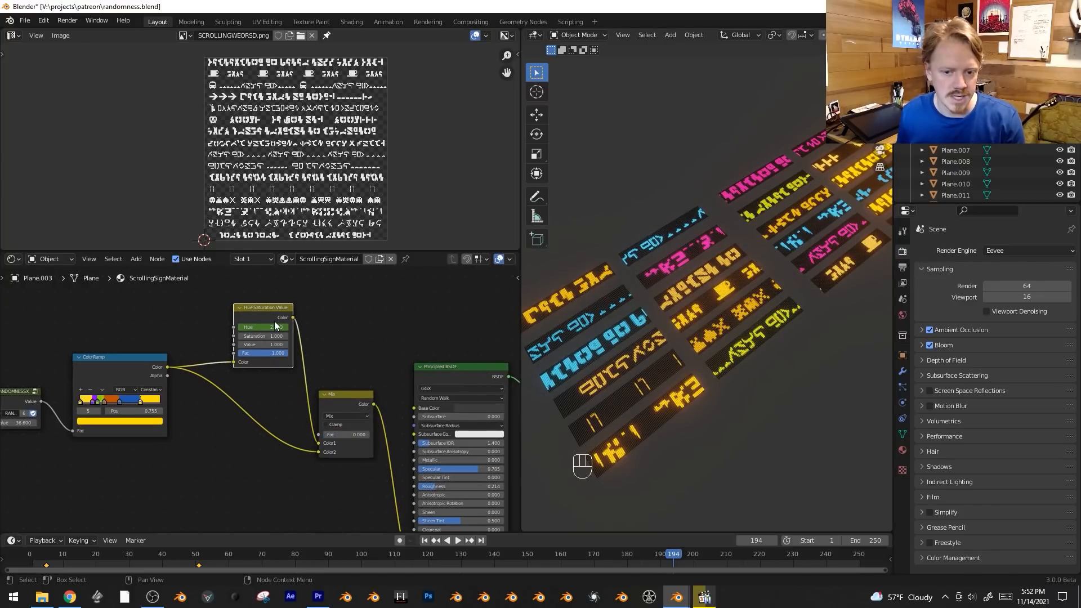
pyautogui.press('space')
pyautogui.press('space')
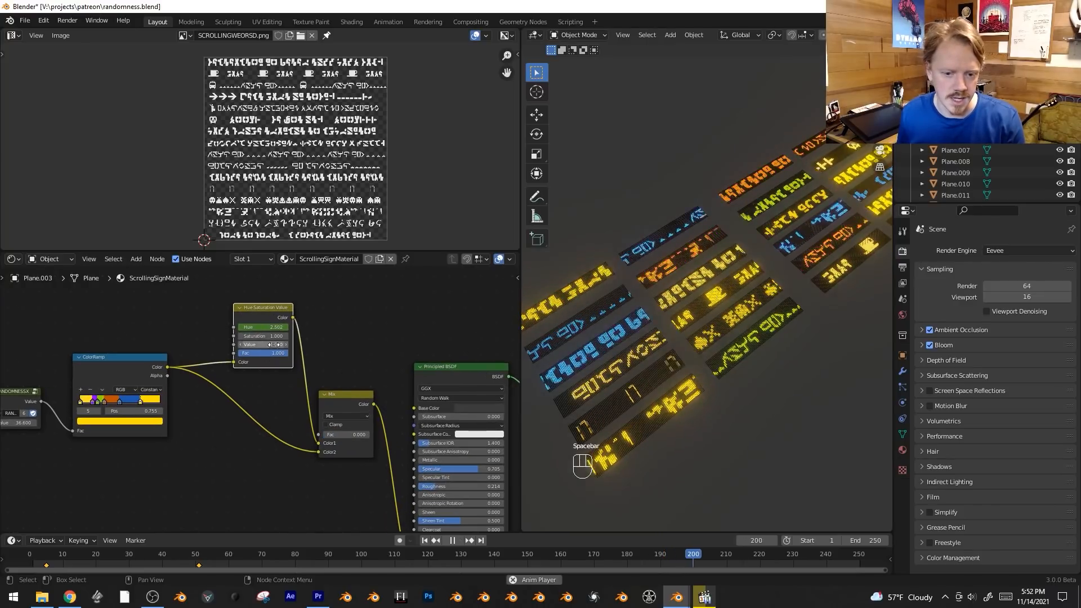
pyautogui.moveTo(340, 435); pyautogui.dragTo(374, 434)
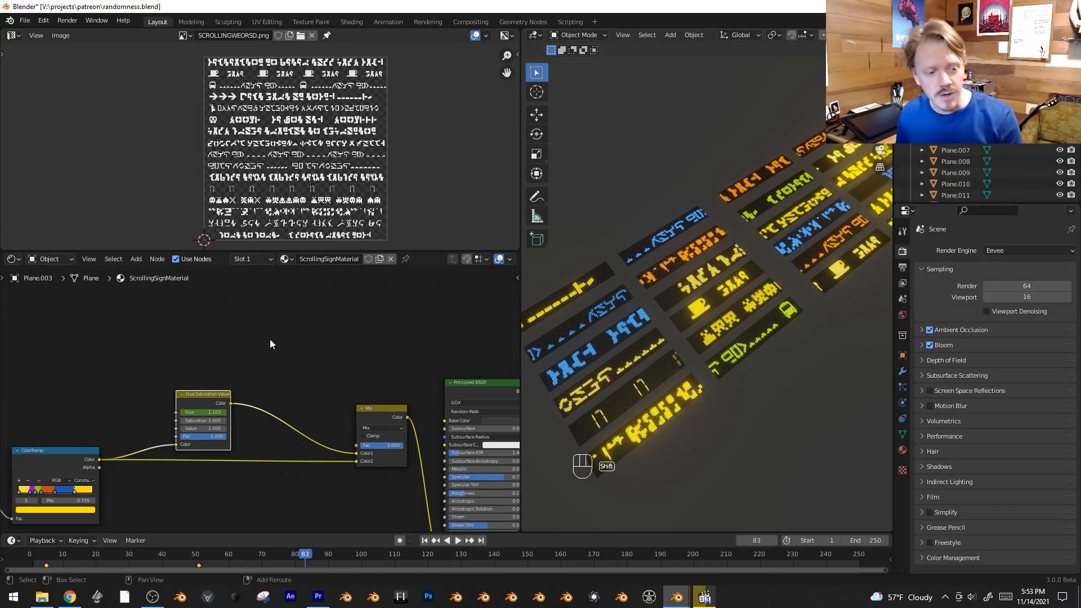
# Add another RANDOMNESSX group node above the Hue Saturation Value and Mix nodes.
pyautogui.hotkey('shift', 'a')
pyautogui.moveTo(269, 339)
pyautogui.click(374, 406)
pyautogui.click(258, 339)
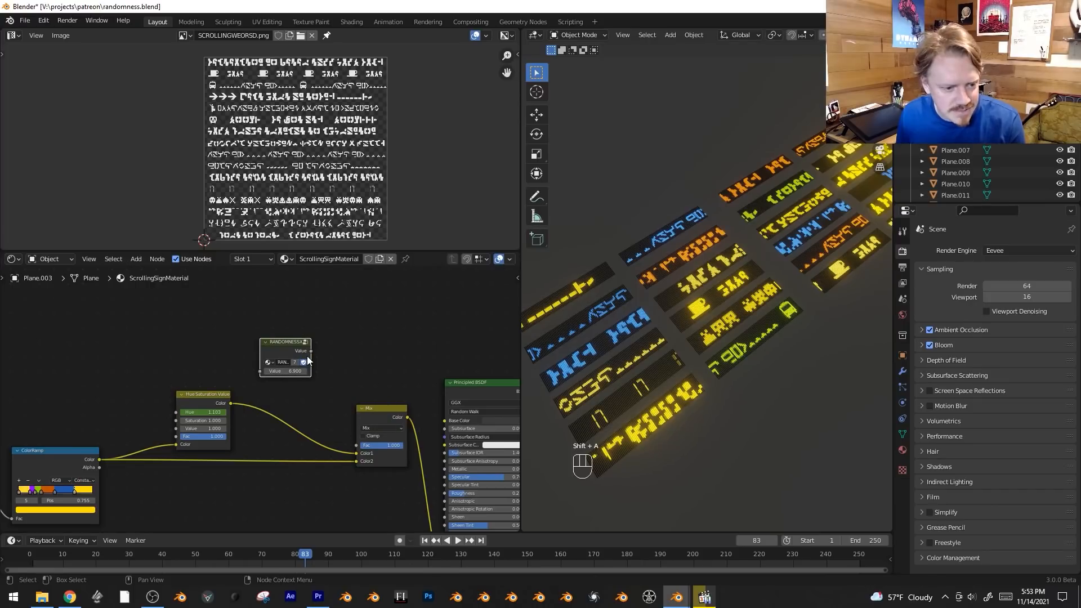
# Set the new RANDOMNESSX node's value to 56.4 and connect its output to the Mix node's Fac.
pyautogui.moveTo(382, 449); pyautogui.dragTo(372, 445)
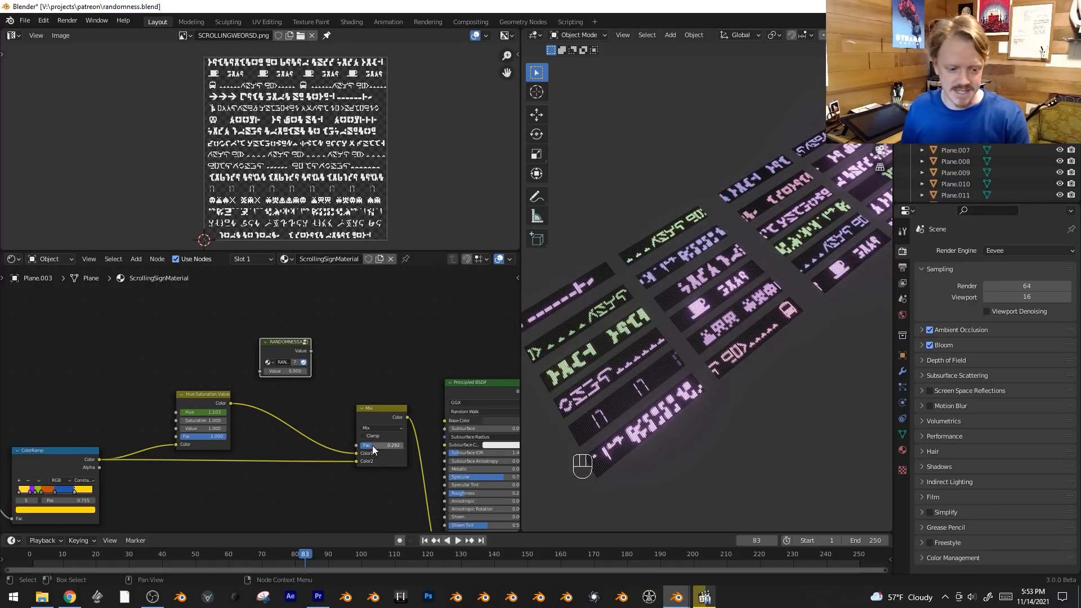
pyautogui.moveTo(285, 343); pyautogui.dragTo(215, 331)
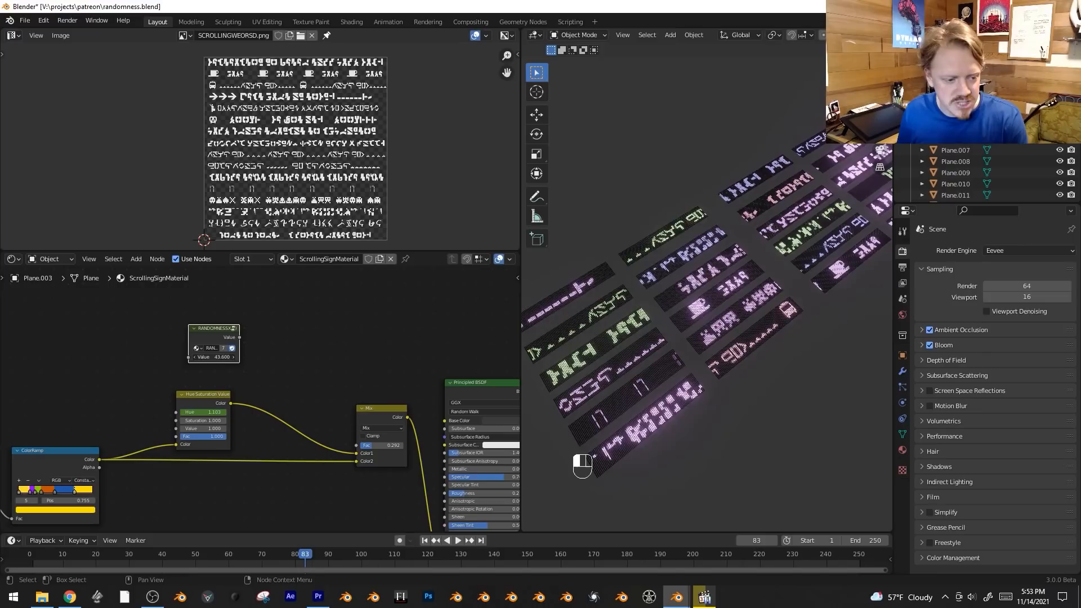
pyautogui.moveTo(357, 362); pyautogui.dragTo(375, 377, button='middle')
pyautogui.moveTo(240, 345); pyautogui.dragTo(225, 338)
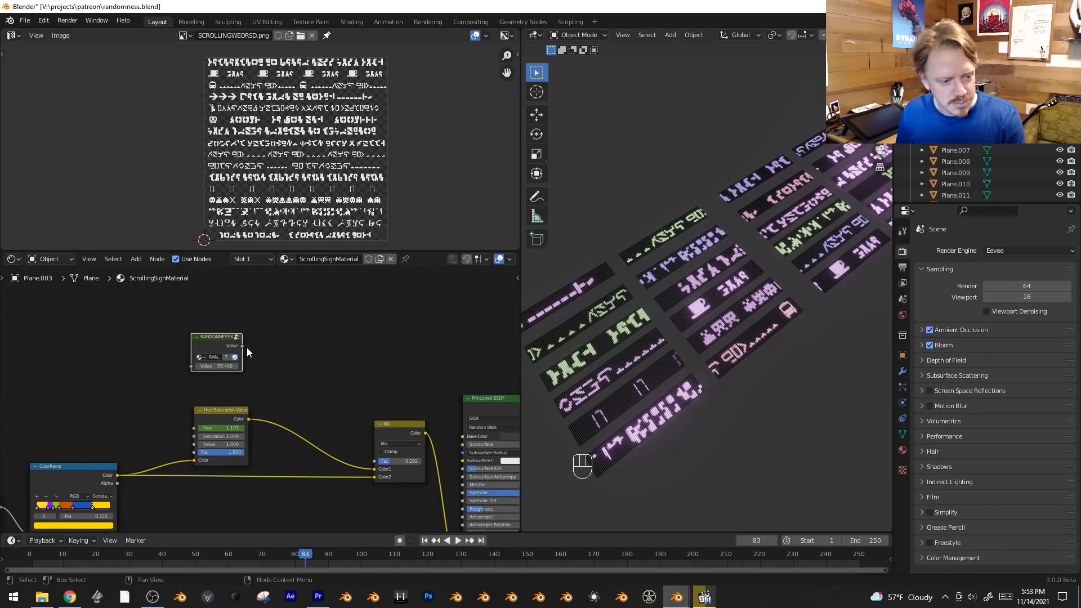
pyautogui.moveTo(243, 346); pyautogui.dragTo(374, 461)
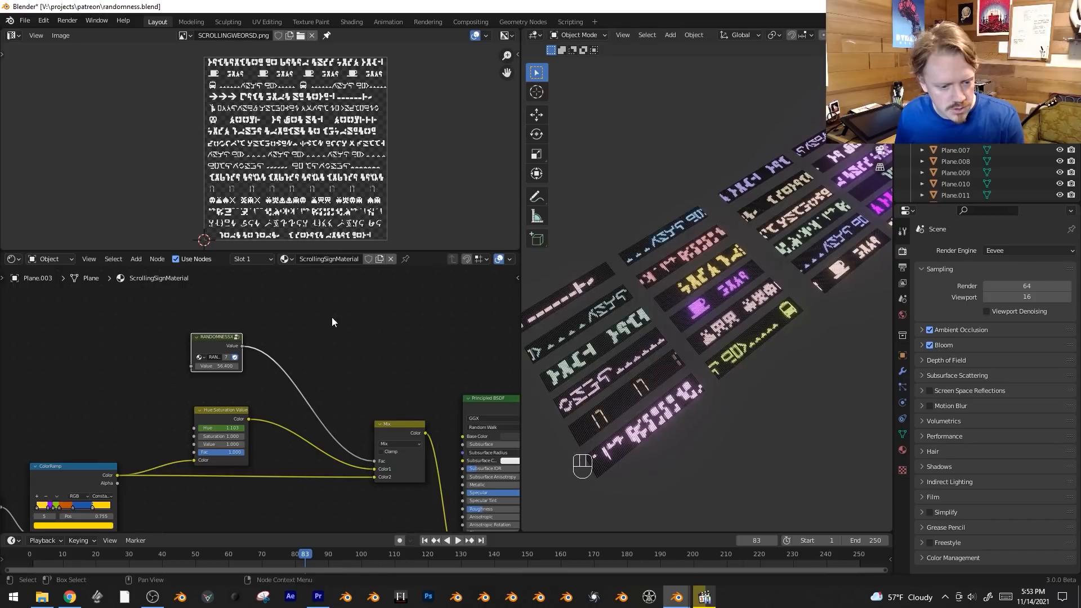
# Insert a ColorRamp with Constant interpolation between the new RANDOMNESSX node and the Mix node's Fac.
pyautogui.hotkey('shift', 'a')
pyautogui.moveTo(319, 295)
pyautogui.click(386, 316)
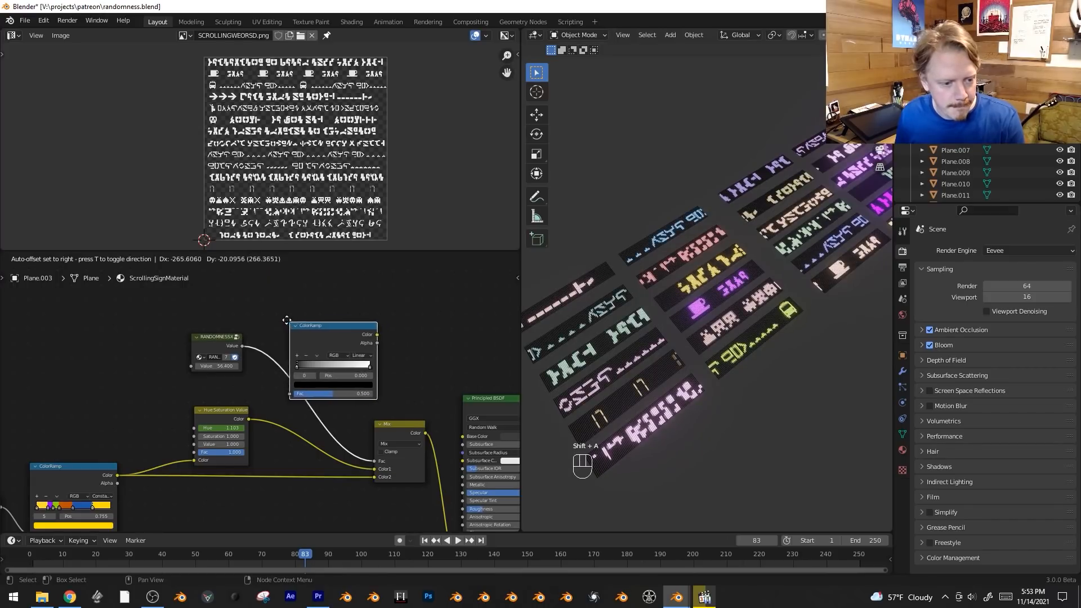
pyautogui.click(278, 321)
pyautogui.click(364, 395)
# Position the white stop of the new ColorRamp at 0.327 while previewing the share of color-cycling signs.
pyautogui.click(346, 363)
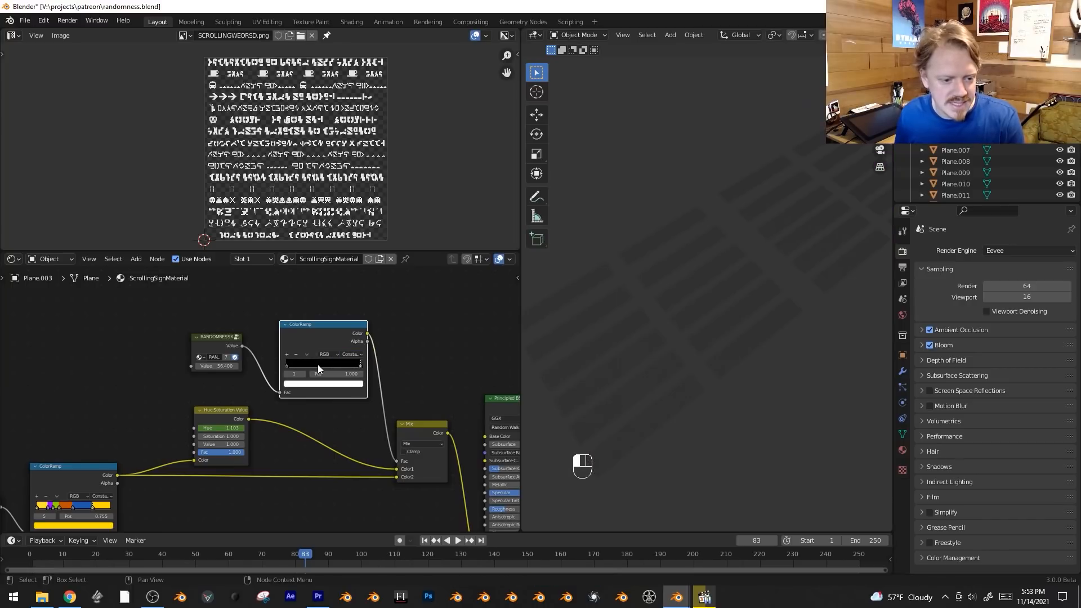
pyautogui.moveTo(318, 364); pyautogui.dragTo(315, 369)
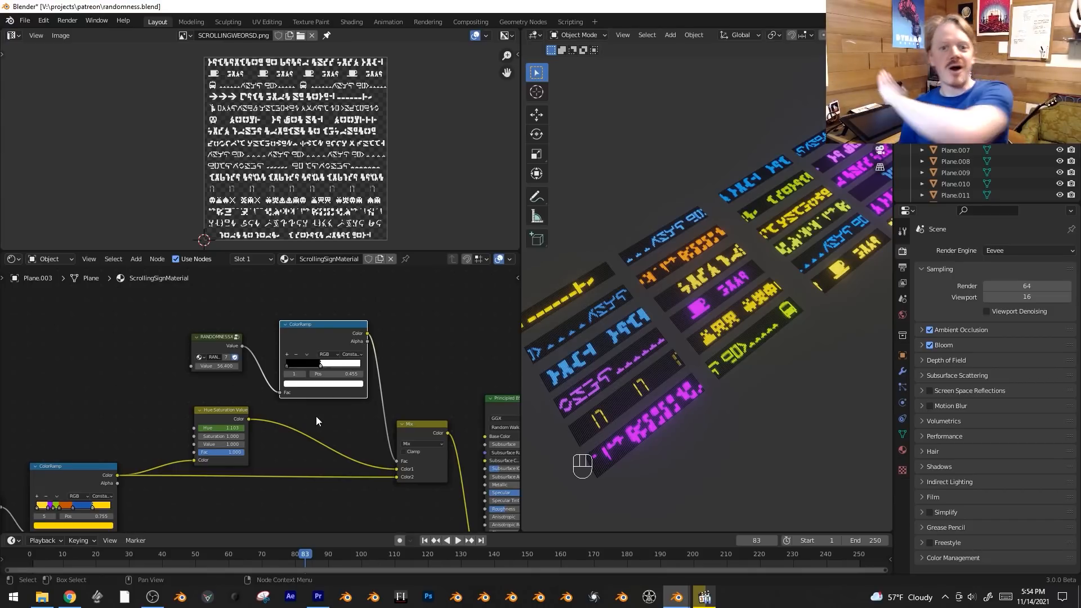
pyautogui.press('space')
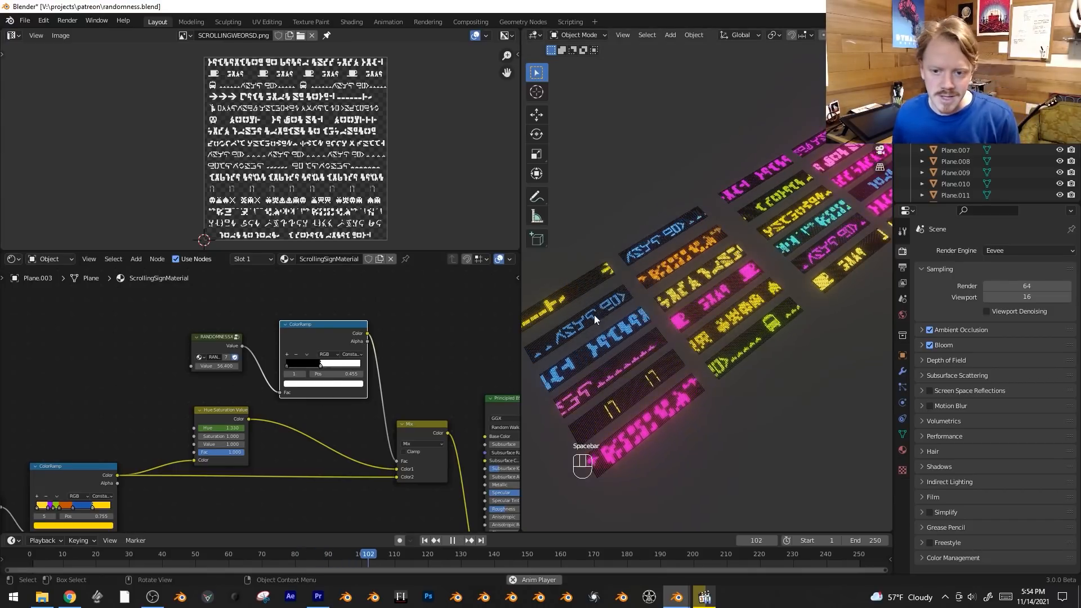
pyautogui.moveTo(320, 365); pyautogui.dragTo(354, 369)
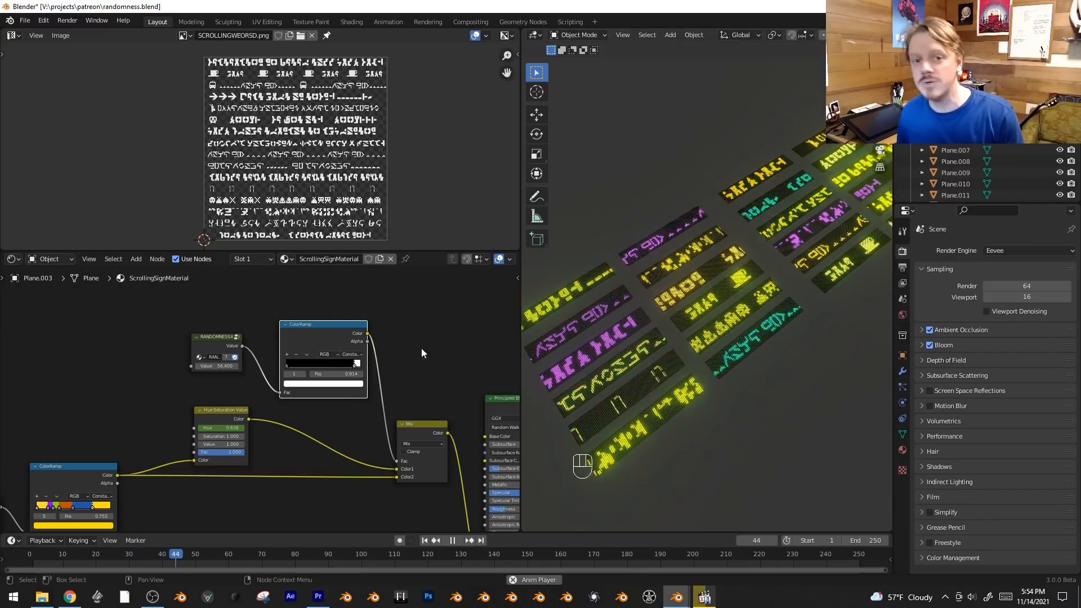
pyautogui.moveTo(355, 363); pyautogui.dragTo(311, 366)
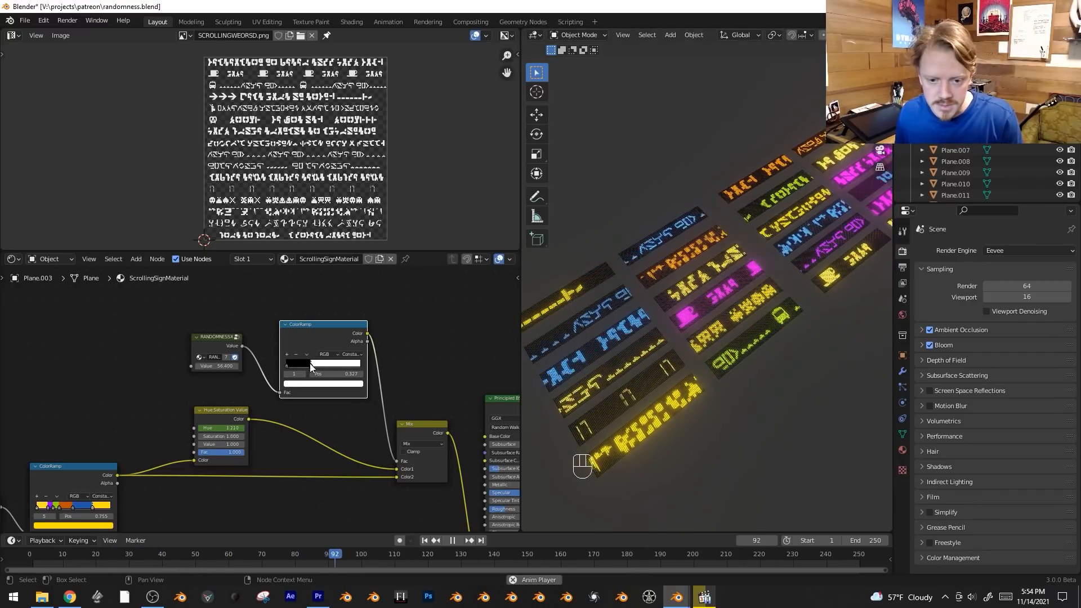
# Move the Mix node farther away from the Hue Saturation Value node to tidy the node layout.
pyautogui.scroll(-2, 655, 326)
pyautogui.hotkey('alt', 'a')
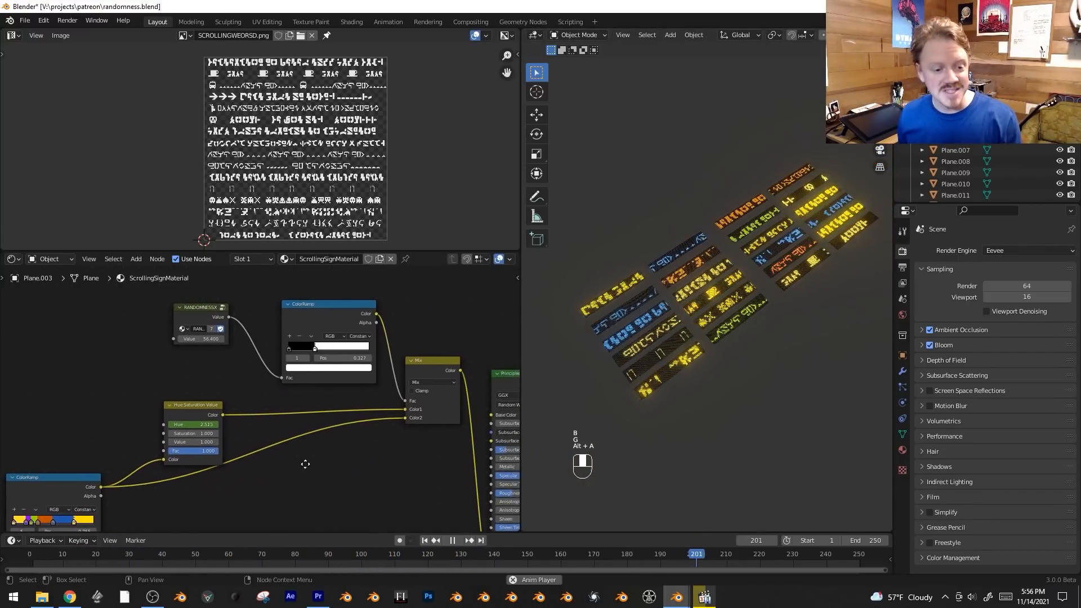
pyautogui.scroll(2, 441, 368)
pyautogui.press('g')
pyautogui.click(450, 371)
pyautogui.moveTo(327, 441); pyautogui.dragTo(320, 396, button='middle')
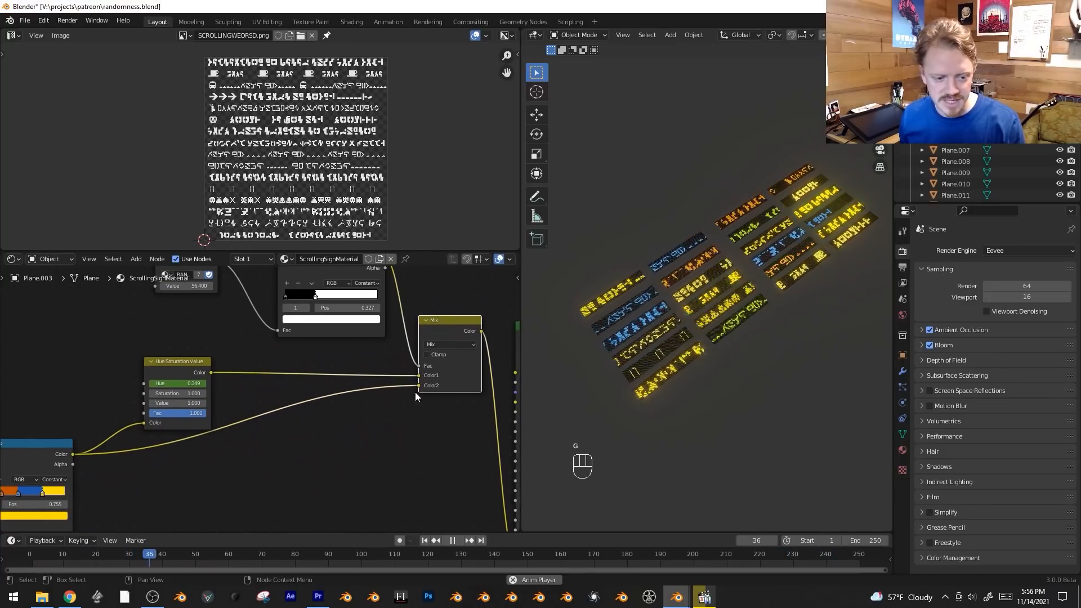
pyautogui.moveTo(292, 327); pyautogui.dragTo(275, 409, button='middle')
pyautogui.hotkey('alt', 'a')
pyautogui.press('b')
pyautogui.moveTo(197, 315); pyautogui.dragTo(365, 389)
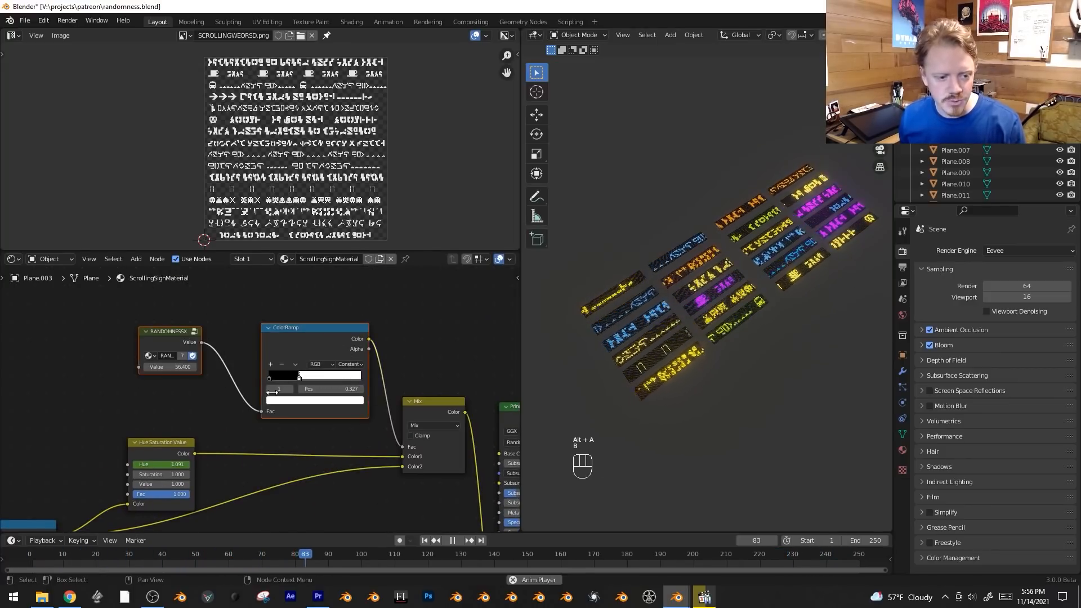
pyautogui.press('g')
pyautogui.rightClick(308, 426)
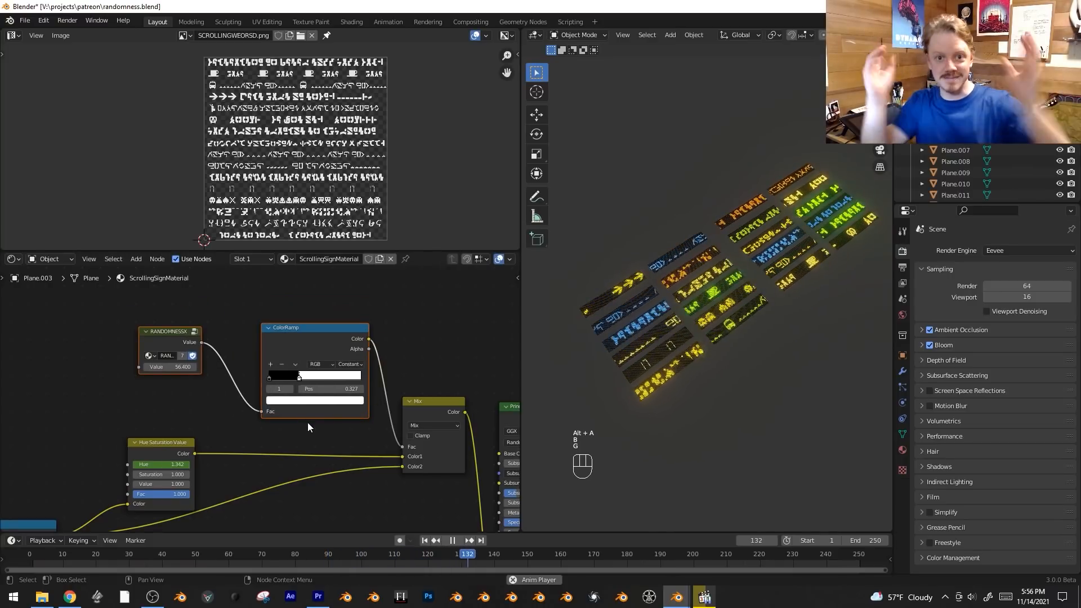
pyautogui.hotkey('alt', 'a')
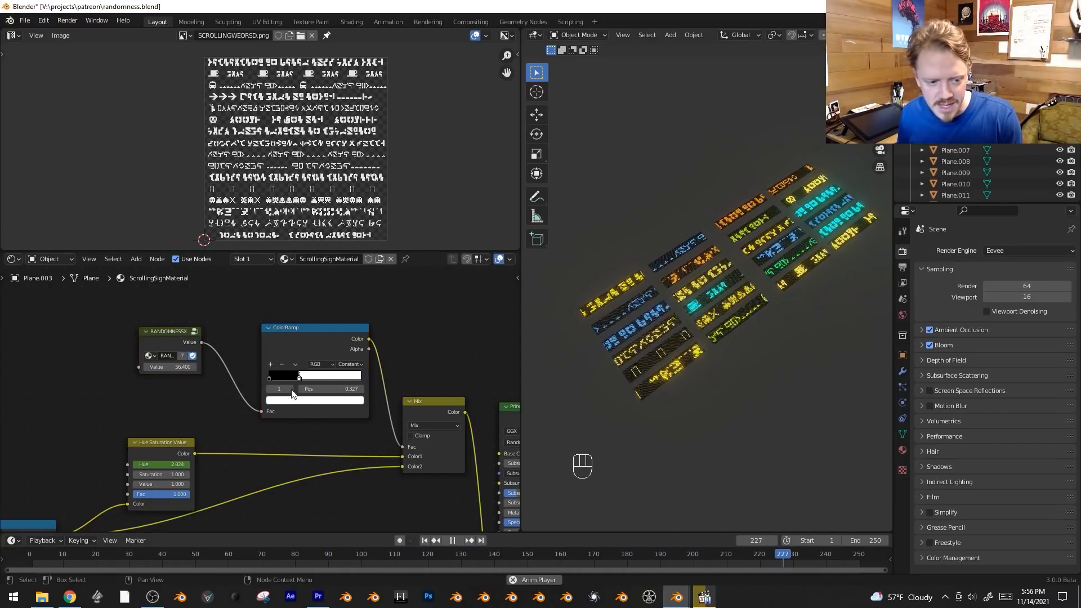
# Add another ColorRamp node in the free space above the black-and-white ColorRamp.
pyautogui.scroll(-1, 353, 493)
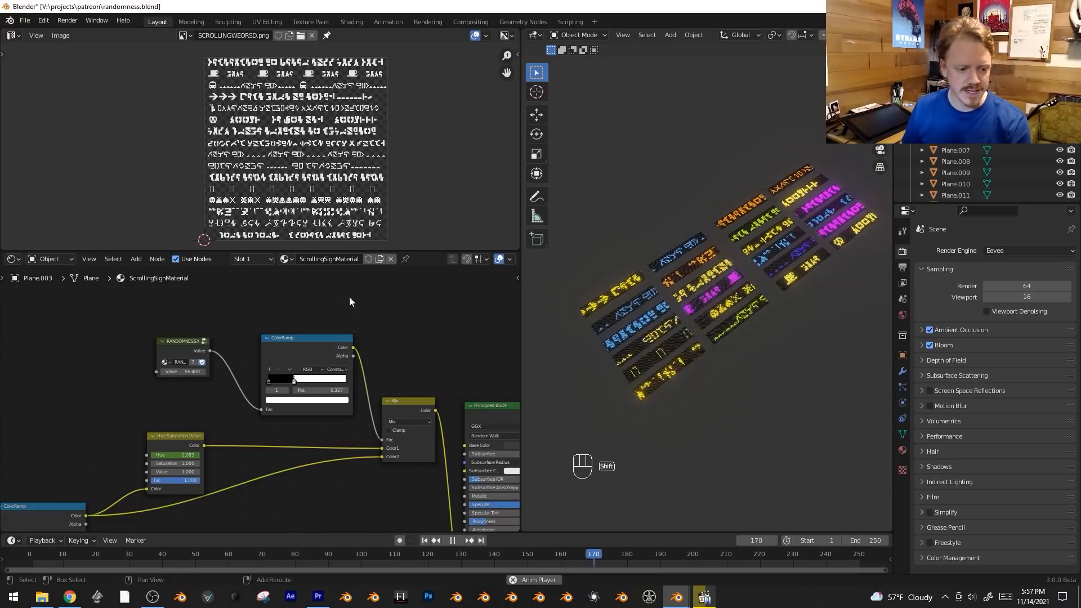
pyautogui.moveTo(356, 290); pyautogui.dragTo(330, 346, button='middle')
pyautogui.hotkey('shift', 'a')
pyautogui.moveTo(330, 346)
pyautogui.click(401, 367)
pyautogui.click(265, 284)
# Add stops to the new ColorRamp so that black and white alternate across seven stops, and stop the animation playback.
pyautogui.moveTo(343, 331); pyautogui.dragTo(273, 336)
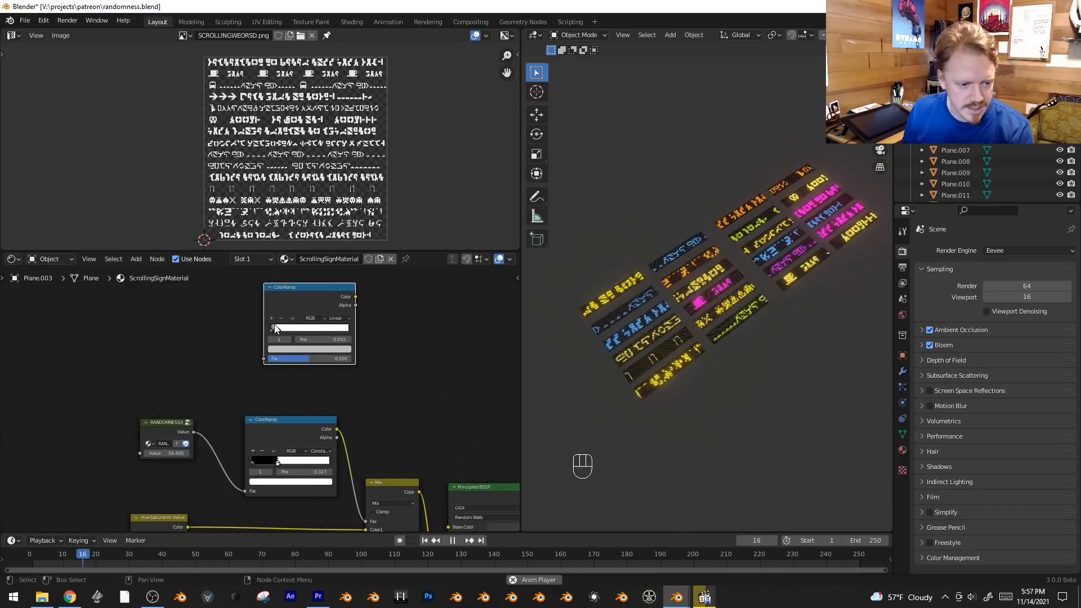
pyautogui.click(279, 339)
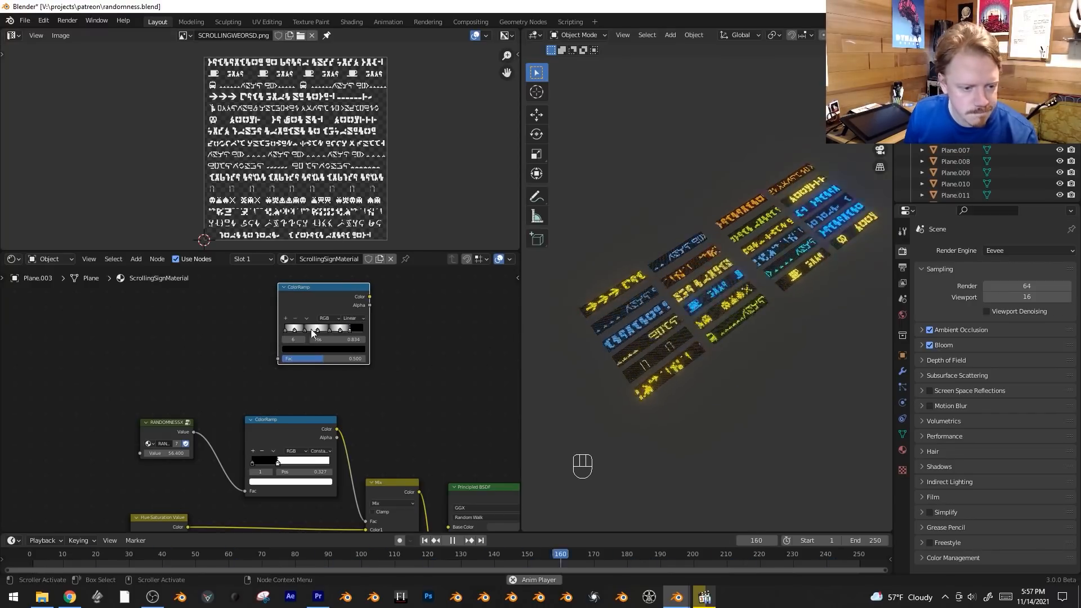
pyautogui.click(306, 318)
pyautogui.click(368, 343)
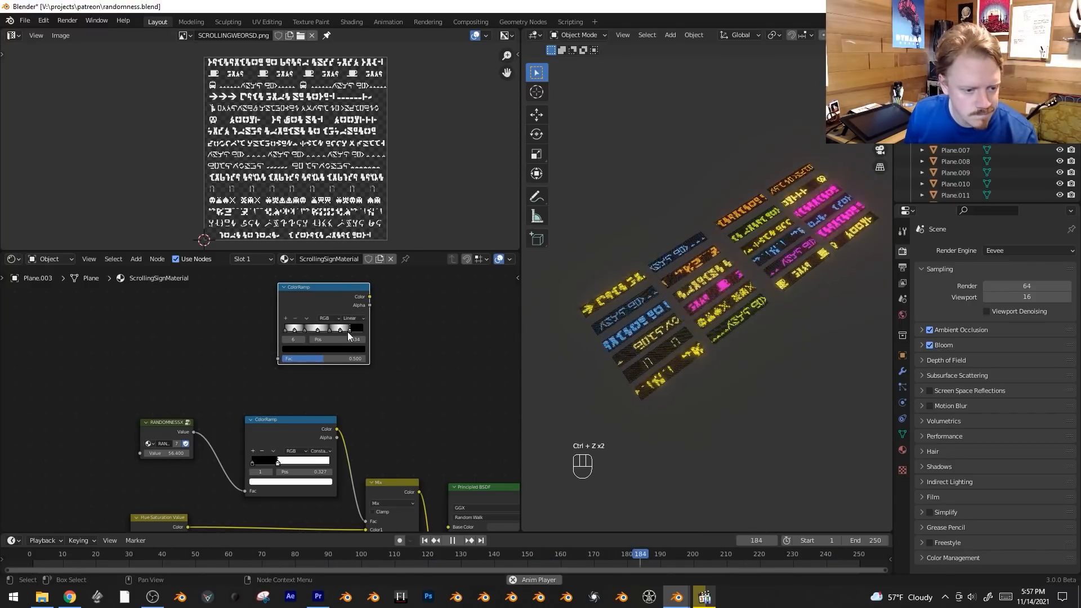
pyautogui.scroll(3, 179, 364)
pyautogui.press('space')
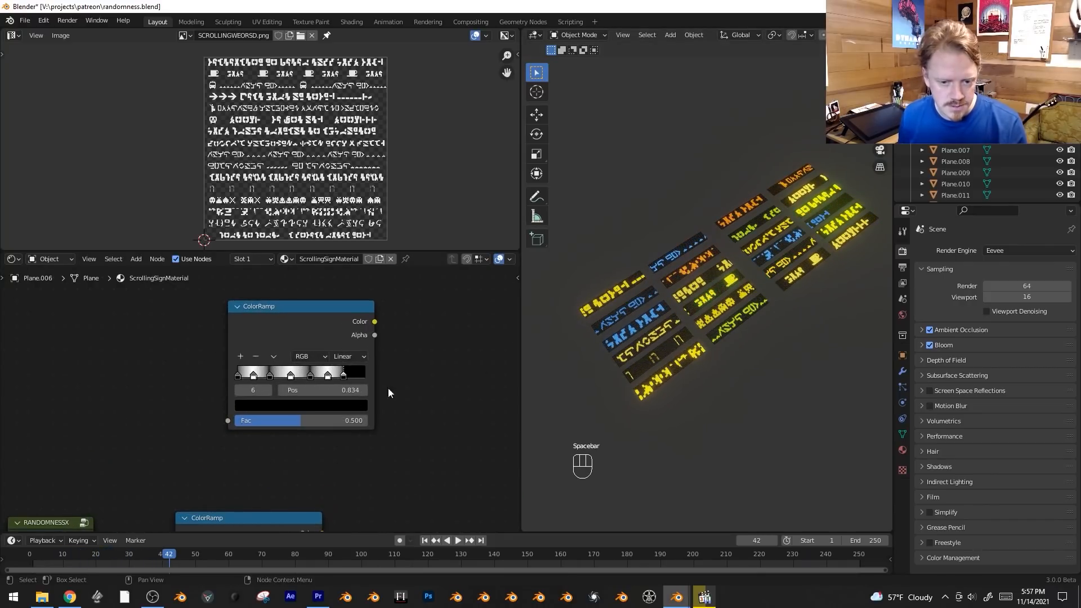
# Distribute the alternating ColorRamp's stops evenly and set its interpolation to Constant.
pyautogui.scroll(1, 367, 381)
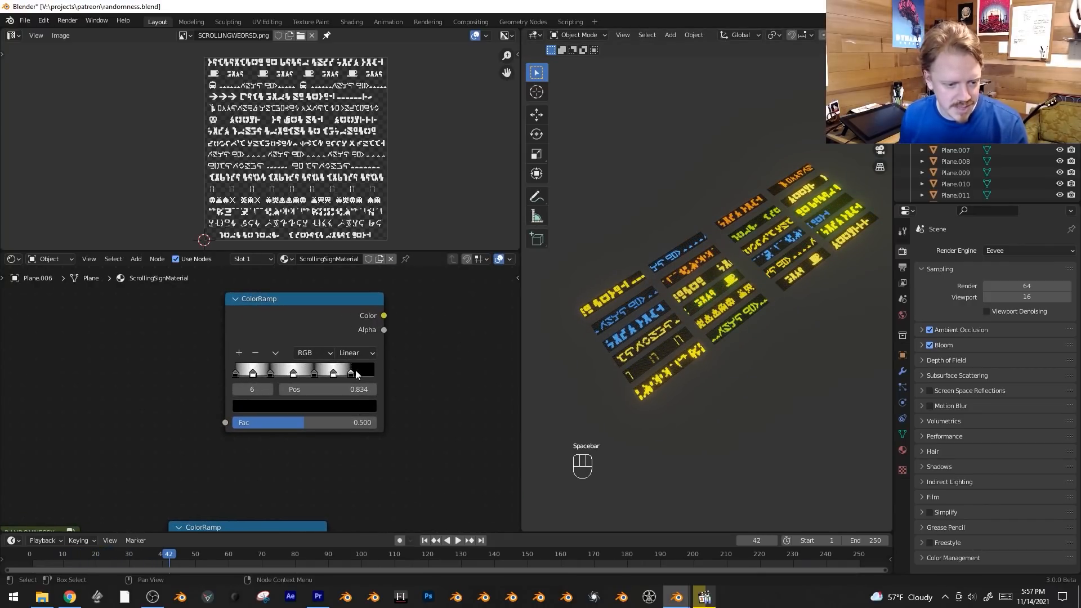
pyautogui.moveTo(352, 374); pyautogui.dragTo(356, 374)
pyautogui.click(274, 353)
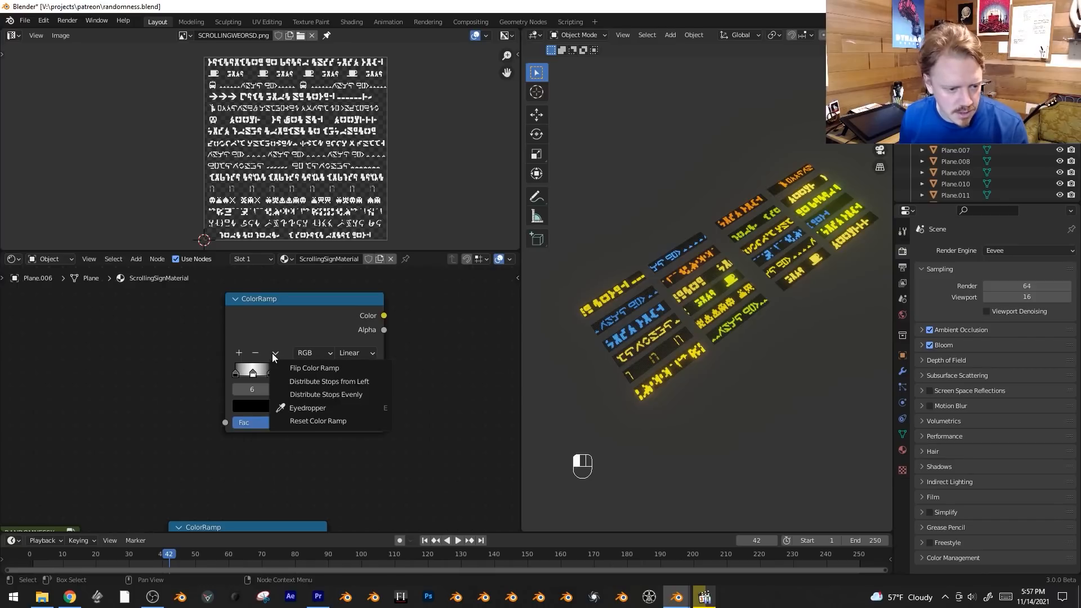
pyautogui.click(289, 394)
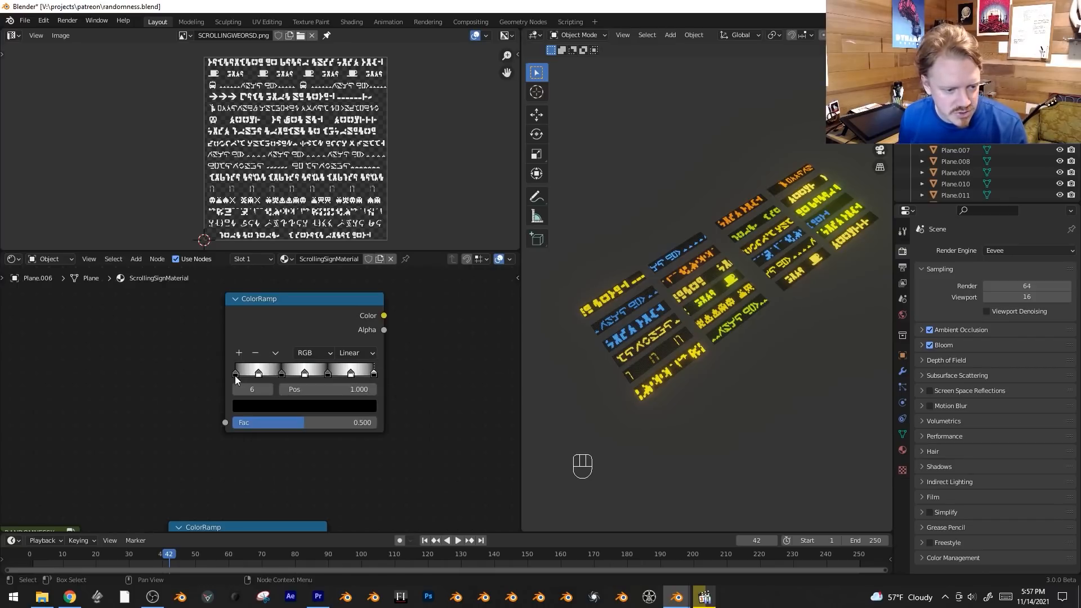
pyautogui.click(367, 353)
pyautogui.click(361, 429)
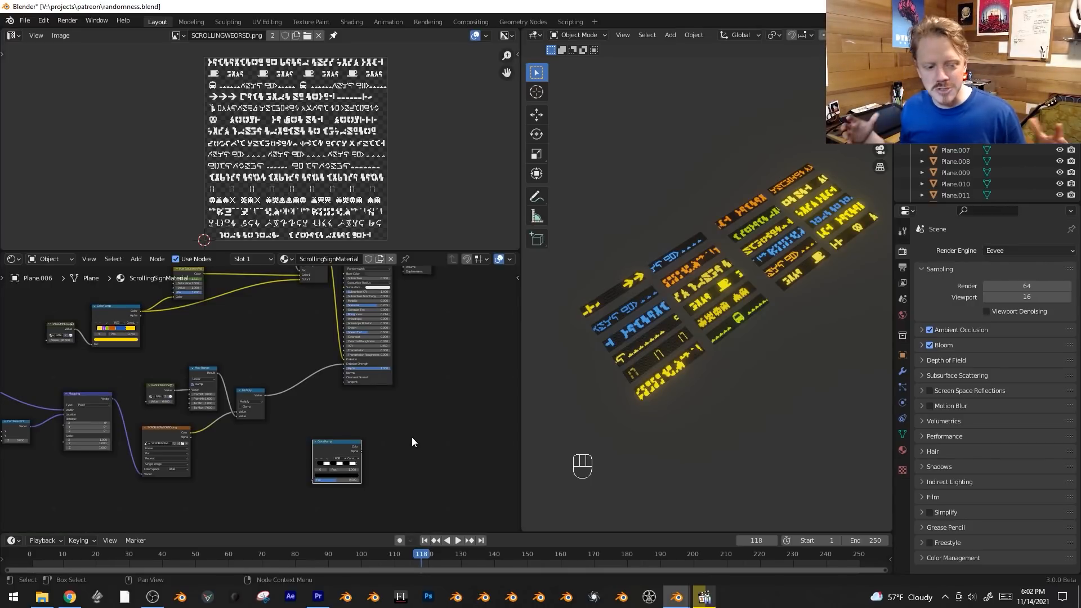
# Position the alternating black-and-white ColorRamp in the free space below the Principled BSDF node.
pyautogui.scroll(-1, 305, 376)
pyautogui.moveTo(304, 376); pyautogui.dragTo(365, 372, button='middle')
pyautogui.scroll(5, 357, 410)
pyautogui.moveTo(357, 410); pyautogui.dragTo(328, 405, button='middle')
pyautogui.scroll(-7, 51, 398)
pyautogui.moveTo(50, 398)
pyautogui.mouseDown(button='middle')
pyautogui.moveTo(144, 397)
pyautogui.moveTo(332, 363)
pyautogui.moveTo(49, 417)
pyautogui.mouseUp(button='middle')
pyautogui.scroll(8, 171, 407)
pyautogui.moveTo(169, 384); pyautogui.dragTo(238, 390, button='middle')
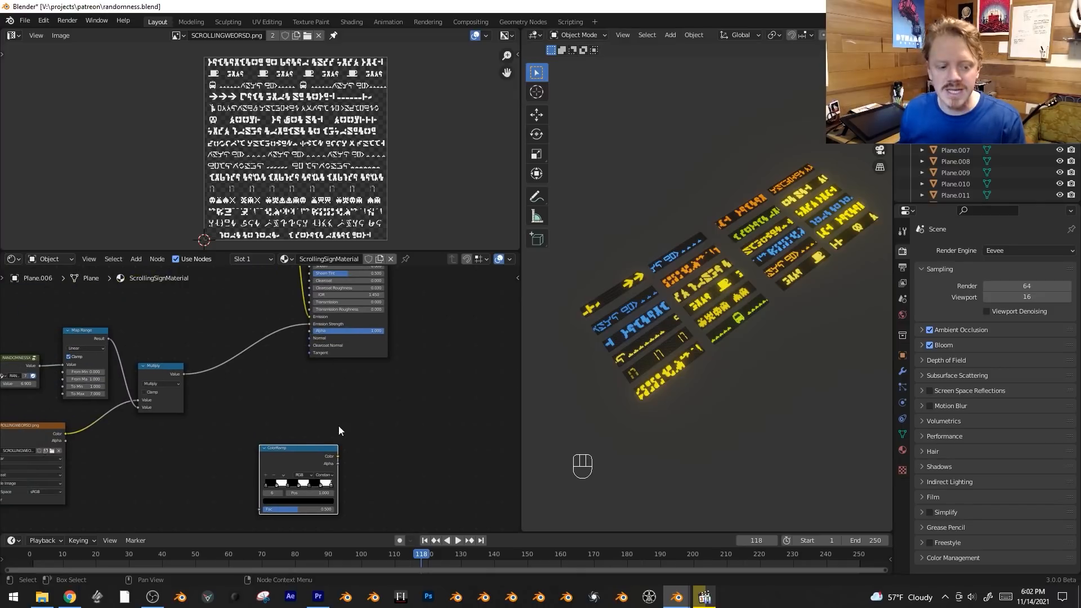
pyautogui.moveTo(315, 450); pyautogui.dragTo(302, 408)
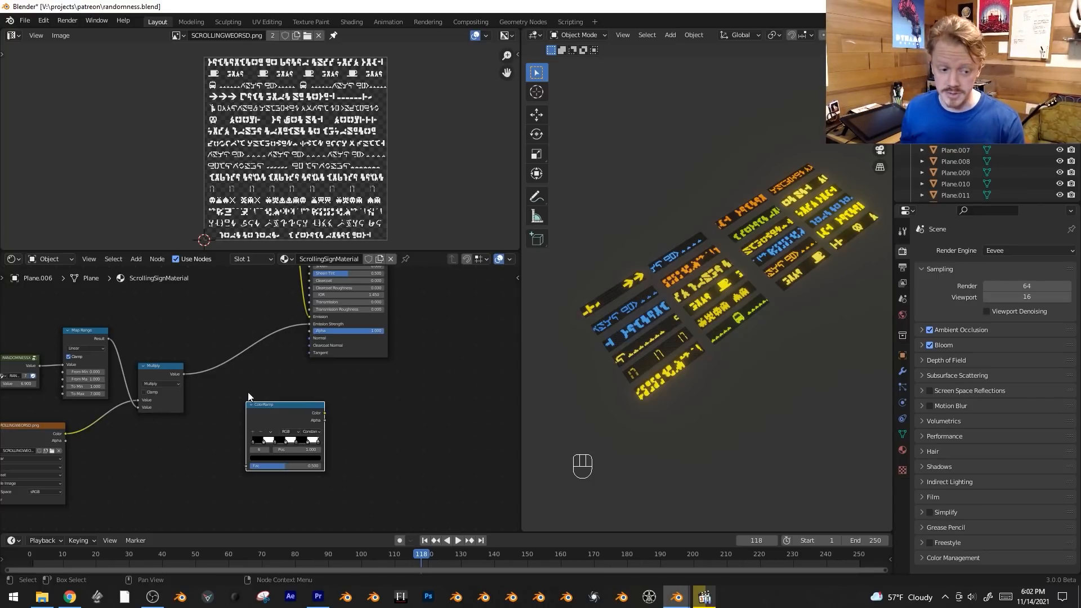
pyautogui.scroll(-1, 230, 398)
pyautogui.press('g')
pyautogui.click(313, 449)
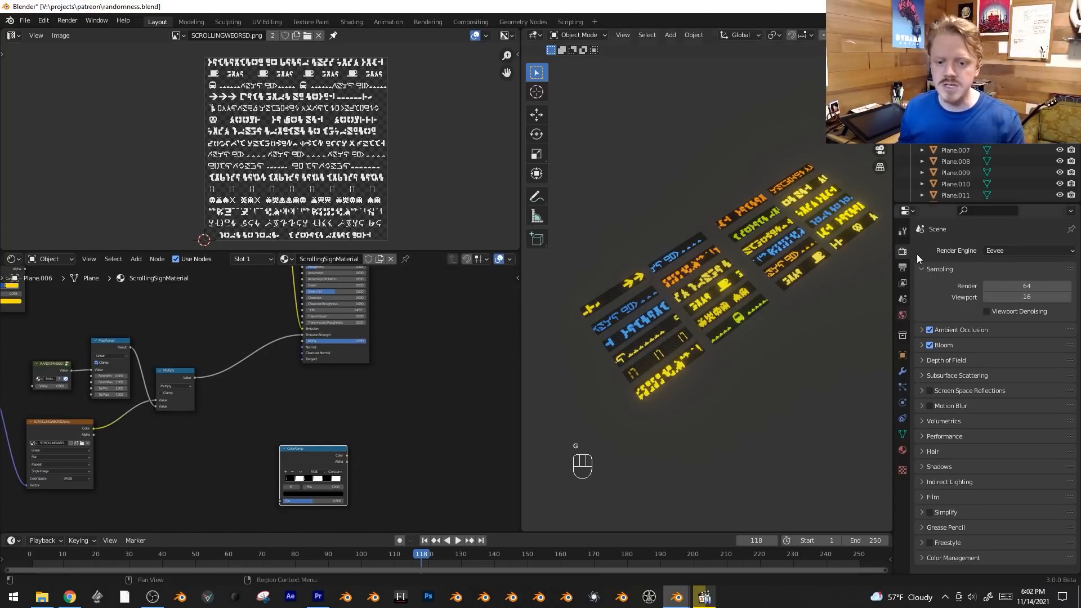
# Move the scrolling-texture and glow-strength nodes, up to their final Multiply node, down and away from the Principled BSDF.
pyautogui.scroll(-2, 330, 393)
pyautogui.moveTo(405, 368); pyautogui.dragTo(631, 334, button='middle')
pyautogui.hotkey('alt', 'a')
pyautogui.scroll(-2, 251, 375)
pyautogui.press('b')
pyautogui.moveTo(415, 340); pyautogui.dragTo(200, 445)
pyautogui.scroll(-5, 191, 422)
pyautogui.press('b')
pyautogui.moveTo(214, 341); pyautogui.dragTo(66, 440)
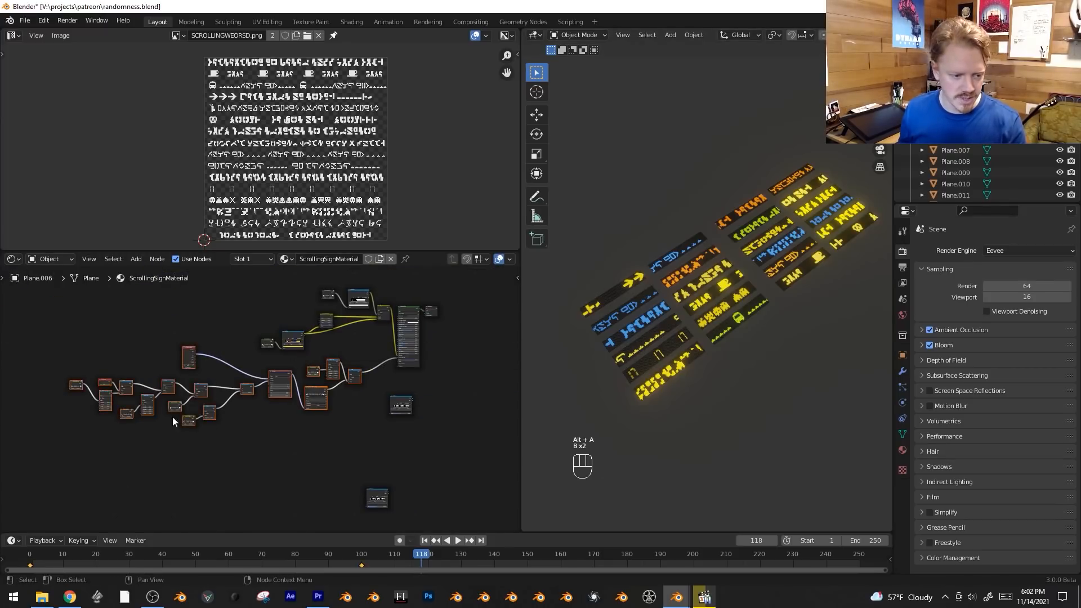
pyautogui.press('g')
pyautogui.click(91, 455)
# Duplicate the linked RANDOMNESSX, ColorRamp and Mix nodes and place the copies between the Multiply node and the alternating ColorRamp.
pyautogui.scroll(5, 359, 338)
pyautogui.moveTo(367, 322); pyautogui.dragTo(231, 428, button='middle')
pyautogui.scroll(9, 231, 428)
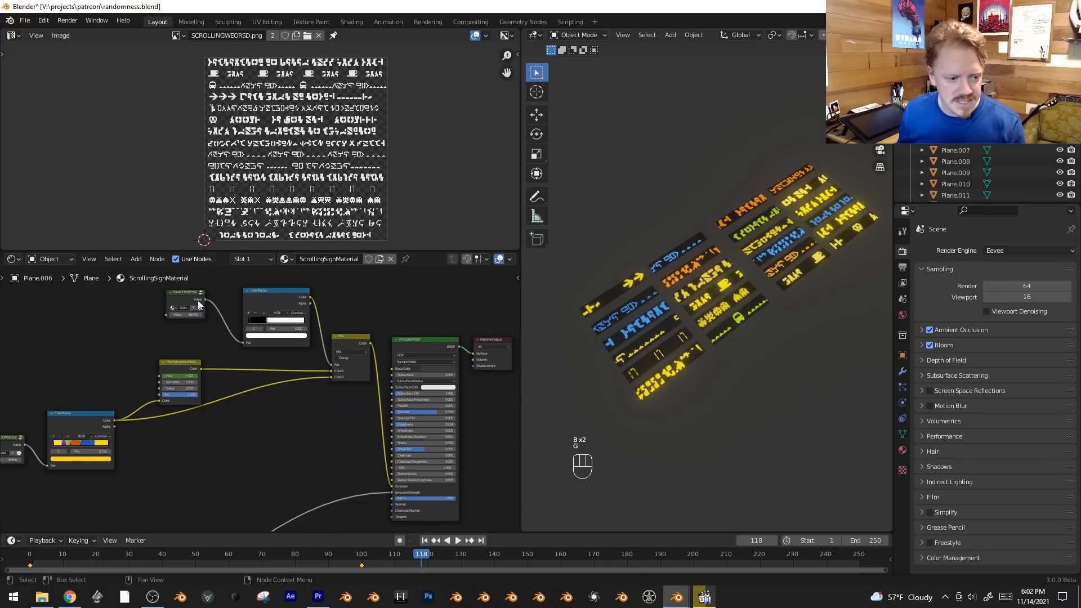
pyautogui.hotkey('shift', 'd')
pyautogui.press('g')
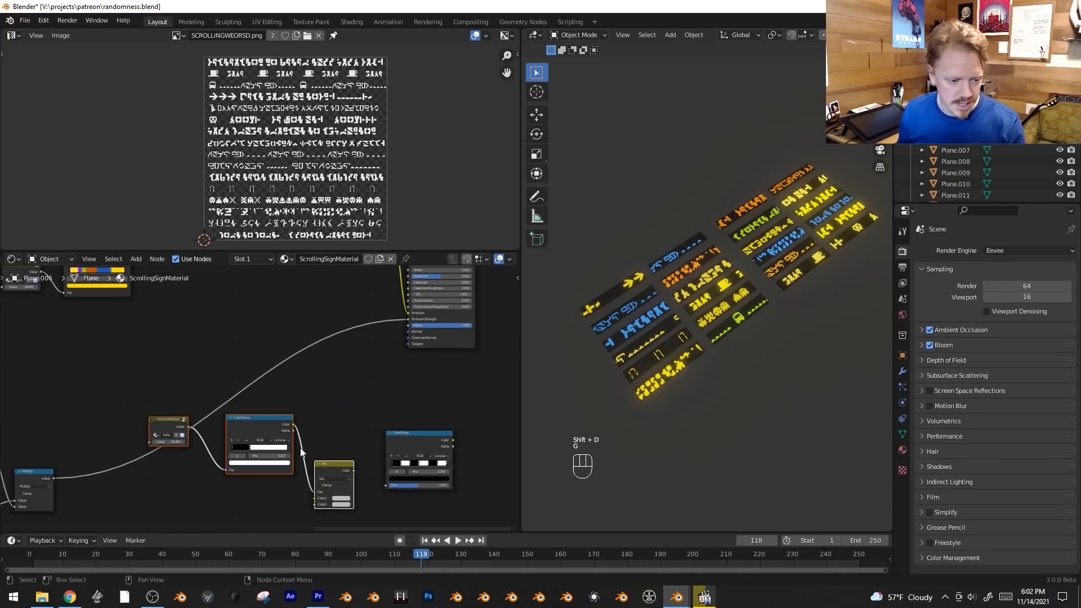
pyautogui.moveTo(113, 478); pyautogui.dragTo(137, 458, button='middle')
# Route the Multiply output into both color inputs of the duplicated Mix node and its Color output into Emission Strength.
pyautogui.moveTo(433, 299); pyautogui.dragTo(340, 478)
pyautogui.moveTo(75, 457); pyautogui.dragTo(343, 484)
pyautogui.moveTo(377, 450); pyautogui.dragTo(432, 299)
# Move the duplicated RANDOMNESSX, ColorRamp and Mix nodes together to clear space beneath them.
pyautogui.press('b')
pyautogui.moveTo(181, 380); pyautogui.dragTo(373, 496)
pyautogui.press('g')
pyautogui.click(342, 443)
pyautogui.scroll(2, 256, 438)
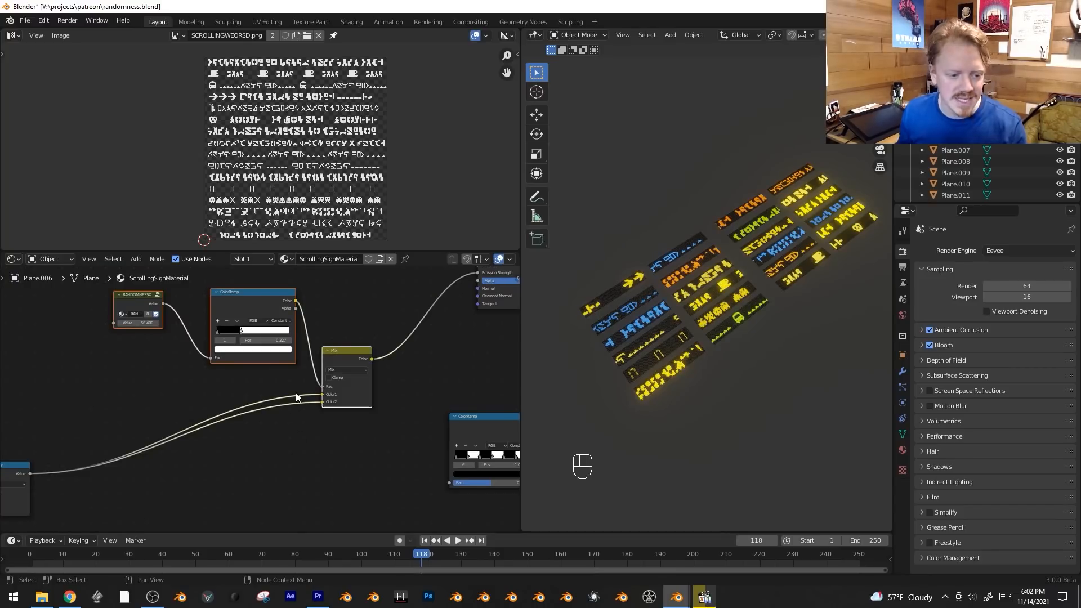
# Place the alternating ColorRamp beneath the Multiply links and insert a Math node on the link into the Mix node's Color2.
pyautogui.moveTo(294, 410); pyautogui.dragTo(367, 401, button='middle')
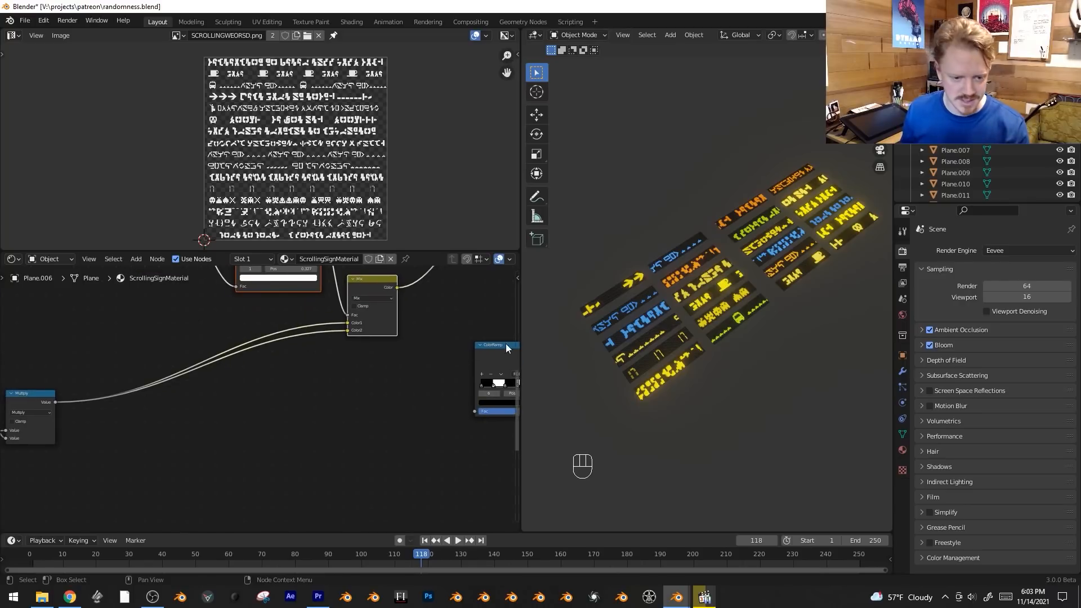
pyautogui.moveTo(506, 345); pyautogui.dragTo(207, 426)
pyautogui.hotkey('shift', 'a')
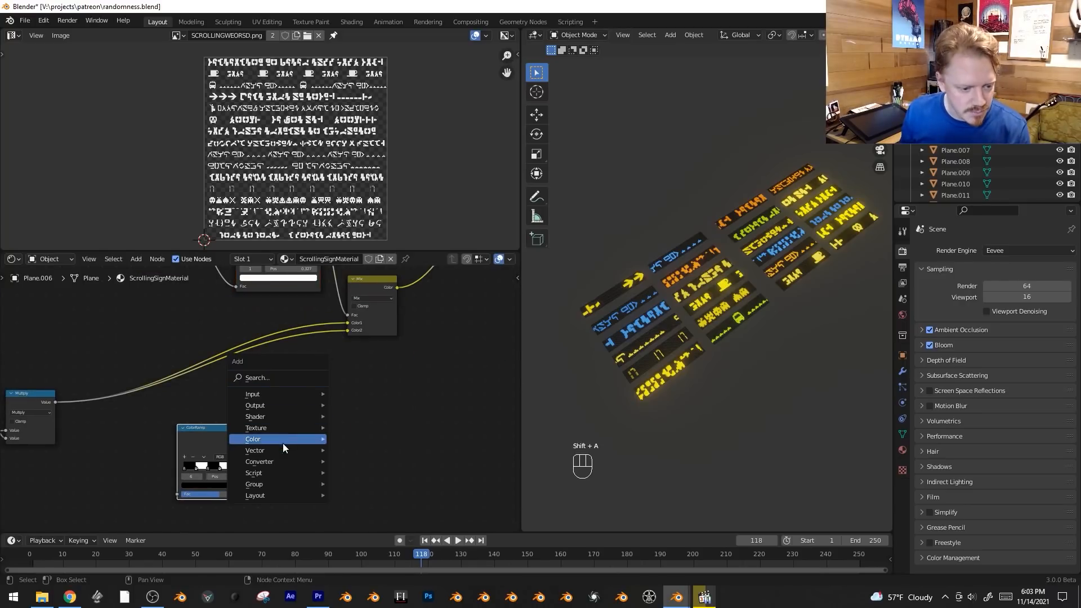
pyautogui.moveTo(282, 461)
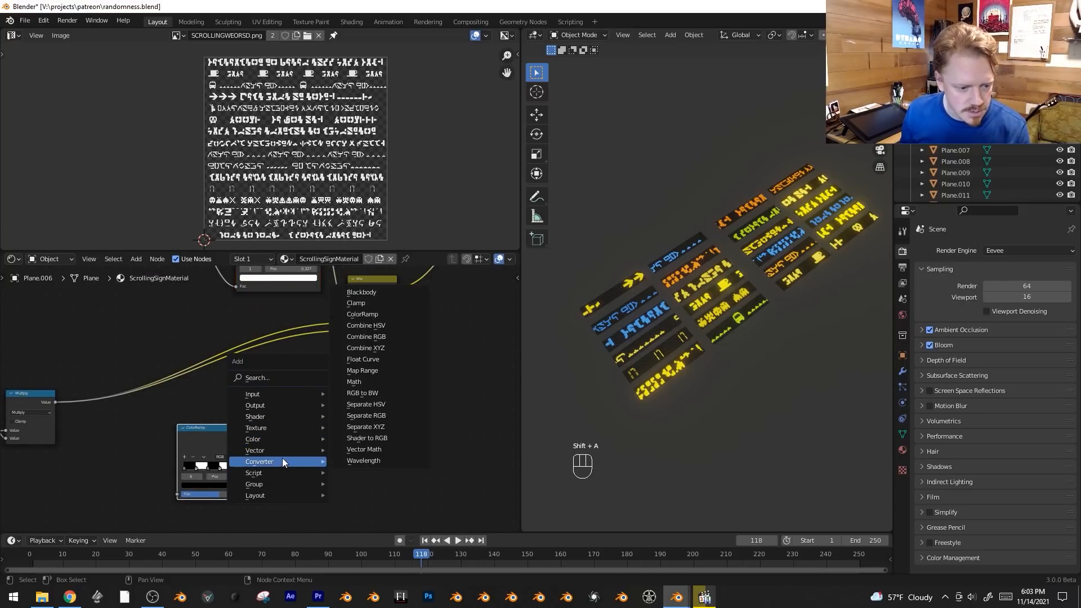
pyautogui.click(366, 384)
pyautogui.click(314, 367)
pyautogui.press('g')
pyautogui.click(343, 395)
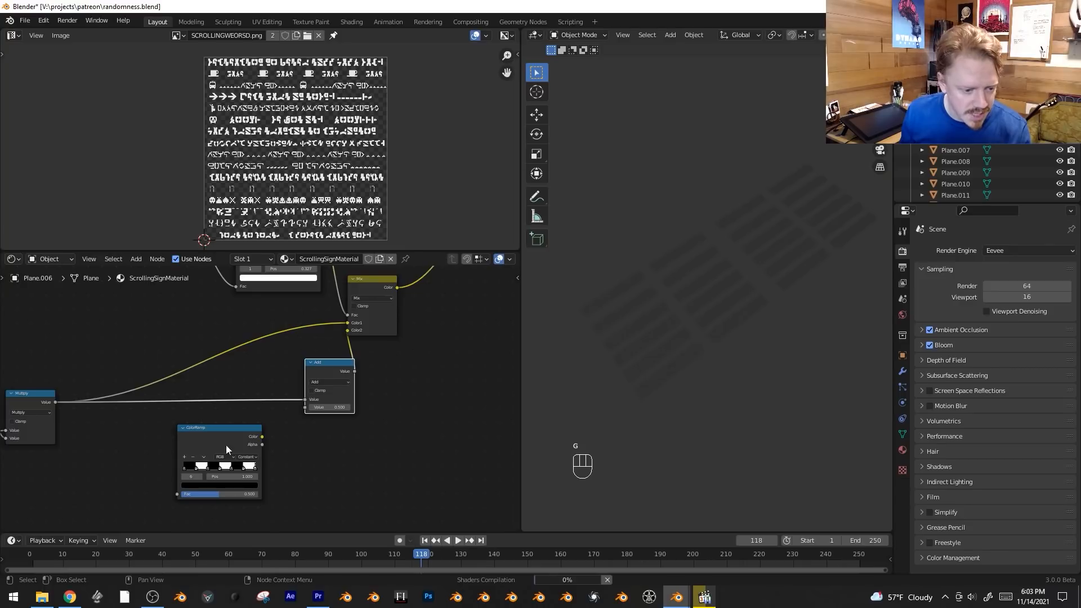
# Connect the alternating ColorRamp's Color to the Math node's second value and set the operation to Multiply.
pyautogui.moveTo(263, 437); pyautogui.dragTo(259, 393)
pyautogui.click(328, 383)
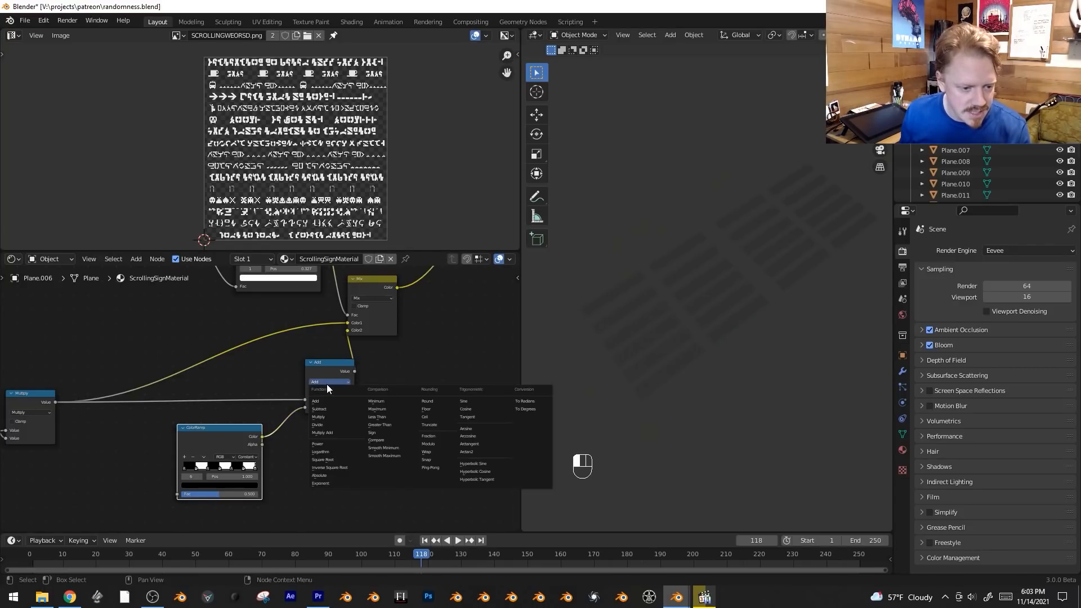
pyautogui.click(344, 417)
# Rearrange the new Multiply node and the alternating ColorRamp to tidy the layout before the Mix node.
pyautogui.press('g')
pyautogui.click(364, 394)
pyautogui.moveTo(341, 430); pyautogui.dragTo(368, 408, button='middle')
pyautogui.moveTo(258, 410); pyautogui.dragTo(225, 393)
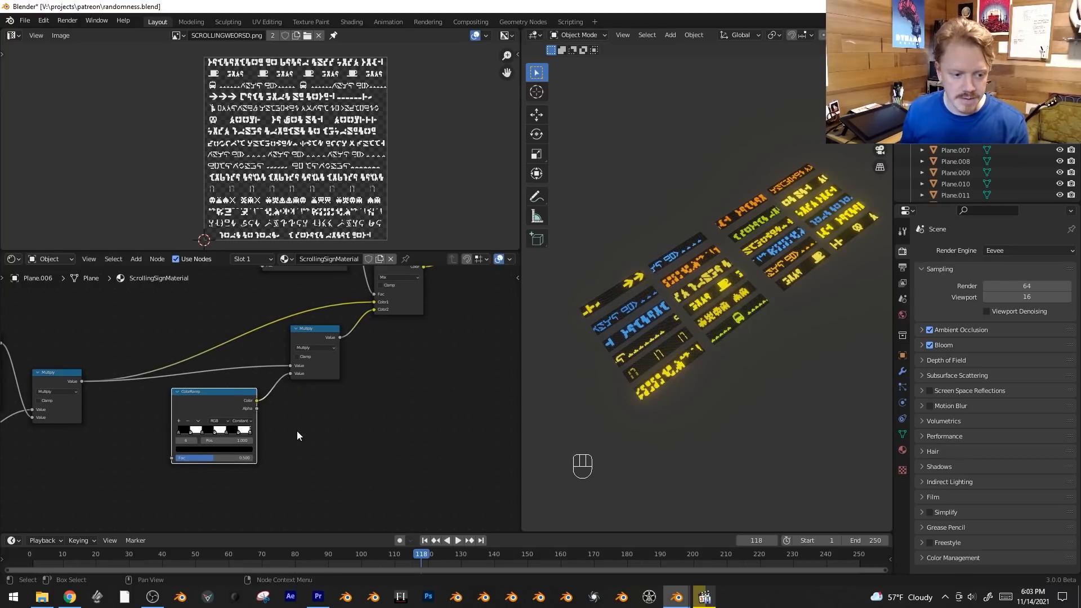
pyautogui.moveTo(303, 429); pyautogui.dragTo(395, 396, button='middle')
pyautogui.press('g')
pyautogui.click(399, 401)
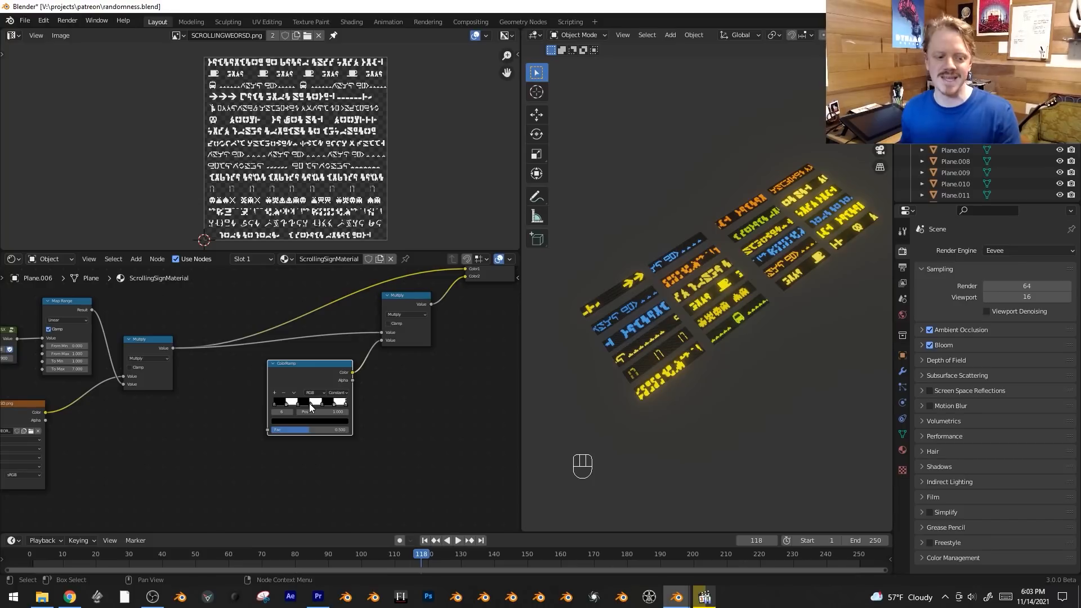
# Add a Value node and connect it to the alternating ColorRamp's Fac input.
pyautogui.moveTo(164, 452); pyautogui.dragTo(195, 429, button='middle')
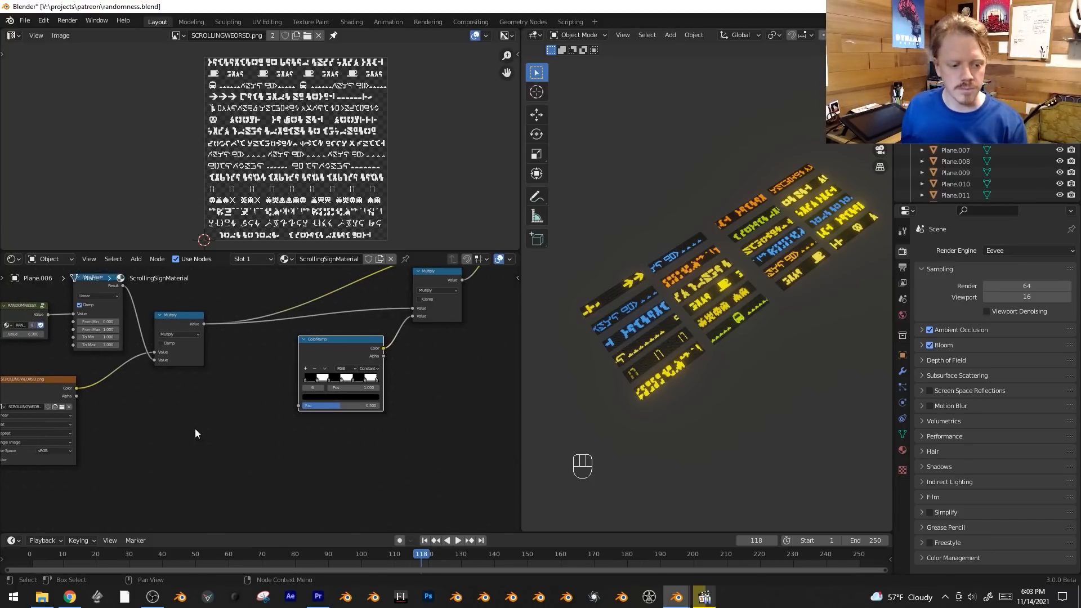
pyautogui.hotkey('shift', 'a')
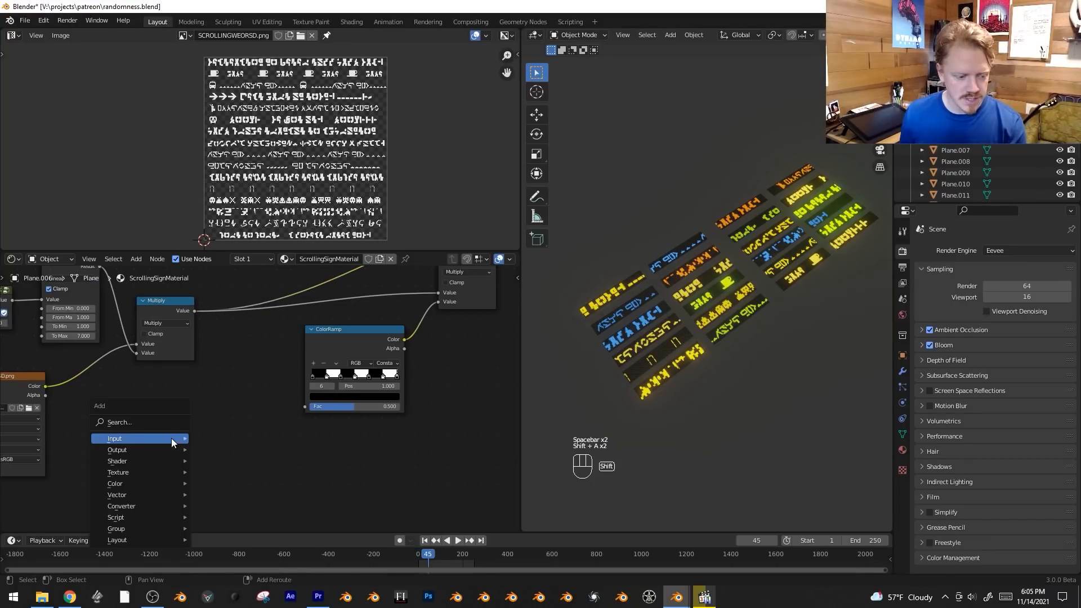
pyautogui.moveTo(171, 438)
pyautogui.click(244, 401)
pyautogui.click(125, 426)
pyautogui.moveTo(182, 440); pyautogui.dragTo(307, 406)
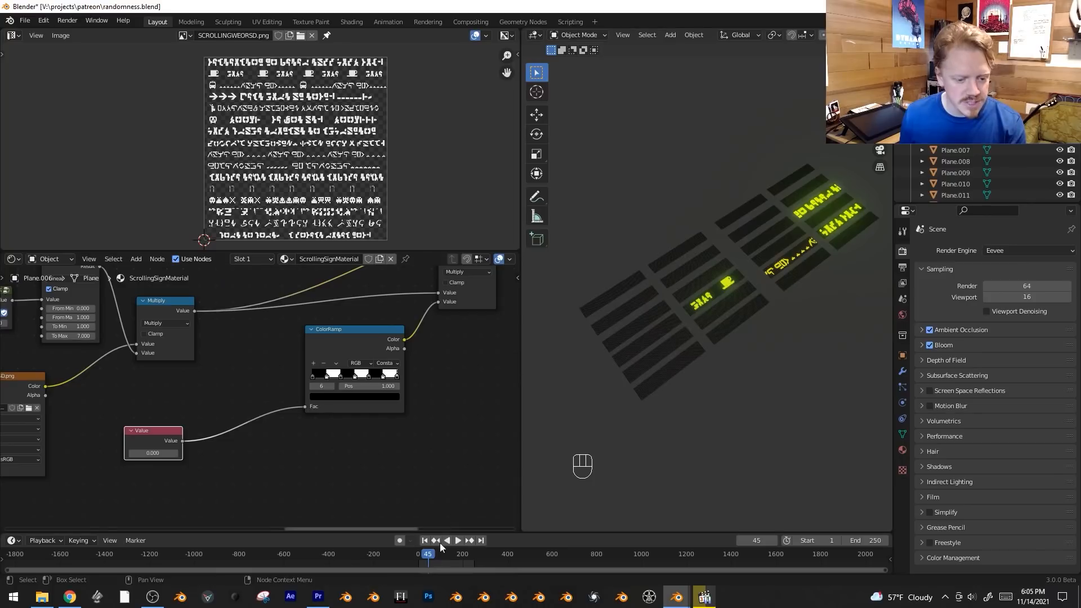
# Keyframe the Value node at 0.000 at the timeline start and at 0.280 on frame 102.
pyautogui.moveTo(435, 552); pyautogui.dragTo(390, 549)
pyautogui.scroll(3, 216, 456)
pyautogui.moveTo(216, 457); pyautogui.dragTo(276, 460, button='middle')
pyautogui.press('i')
pyautogui.click(441, 554)
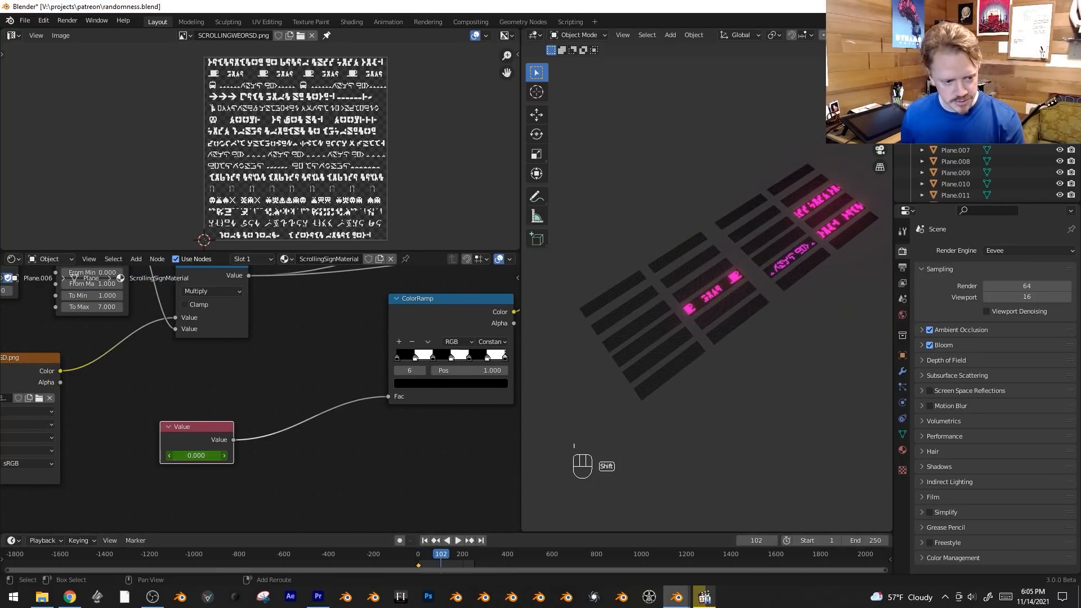
pyautogui.keyDown('shift'); pyautogui.moveTo(197, 455); pyautogui.dragTo(214, 455); pyautogui.keyUp('shift')
pyautogui.press('i')
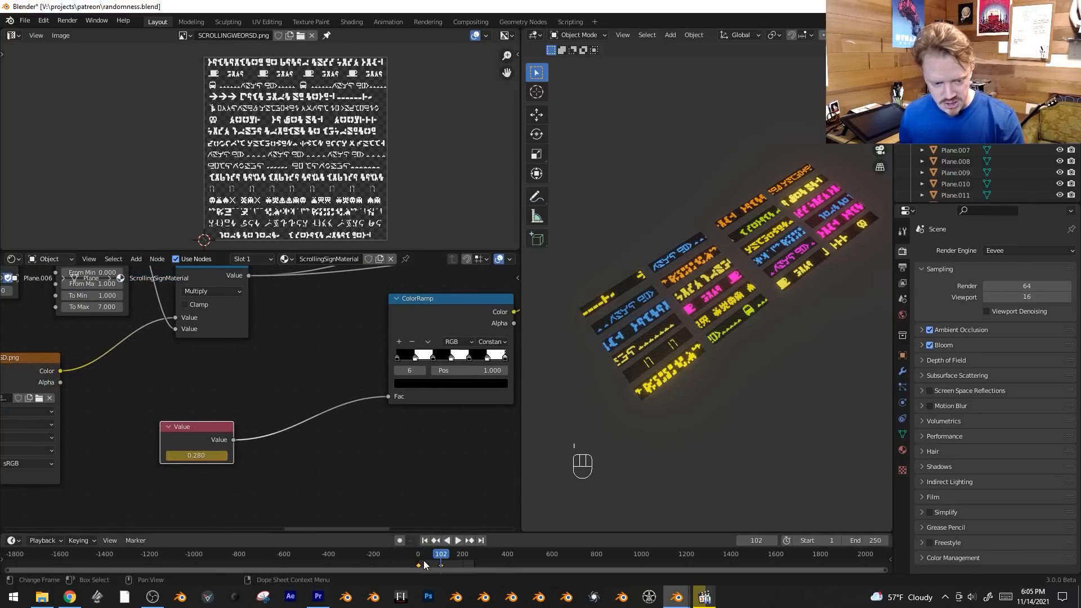
pyautogui.hotkey('shift', 'e')
pyautogui.click(388, 546)
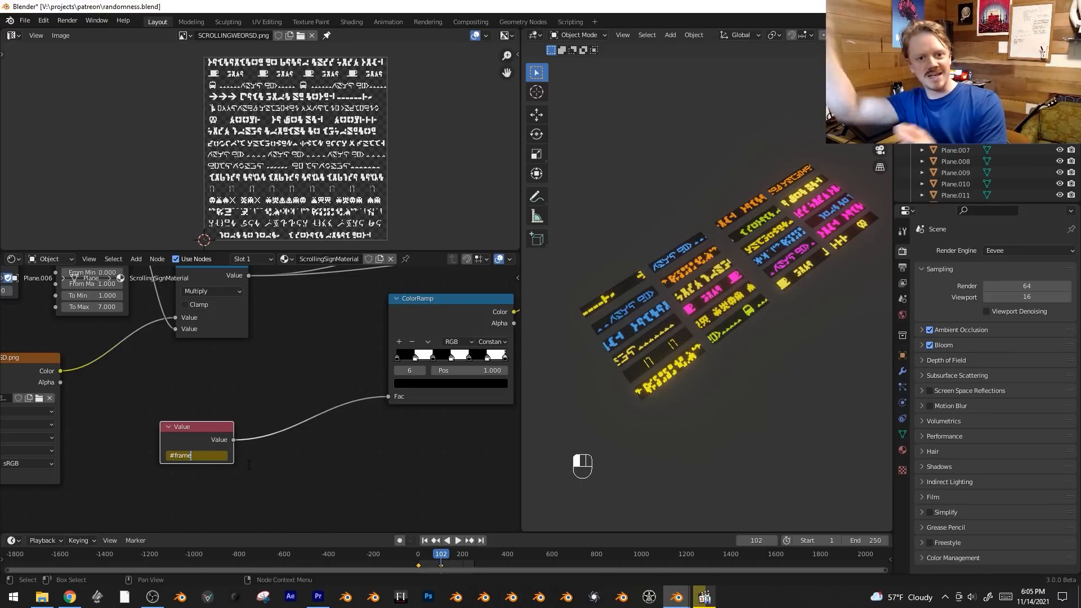
pyautogui.press('Escape')
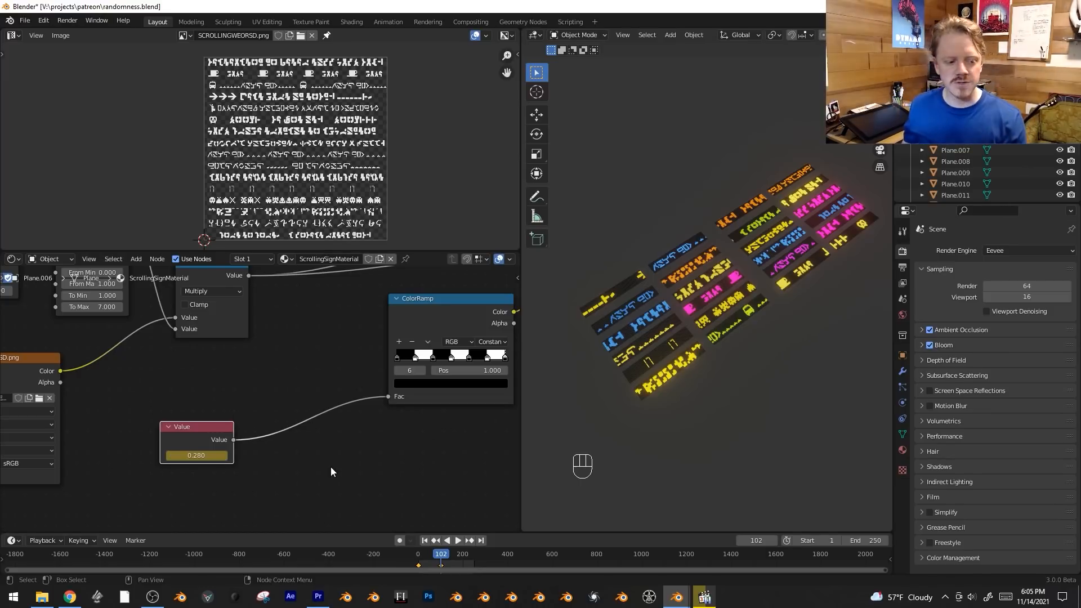
pyautogui.hotkey('ctrl', 'z')
# Set the Value keyframes to extrapolate beyond their range and move the second keyframe later to slow the animation.
pyautogui.hotkey('shift', 'e')
pyautogui.click(441, 550)
pyautogui.click(440, 564)
pyautogui.press('g')
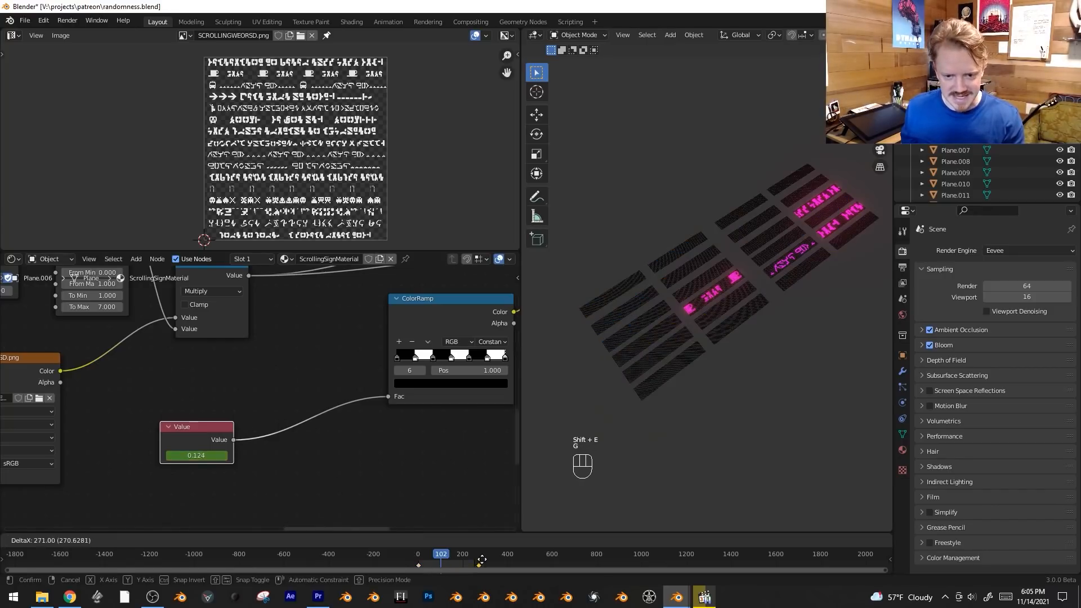
pyautogui.click(454, 559)
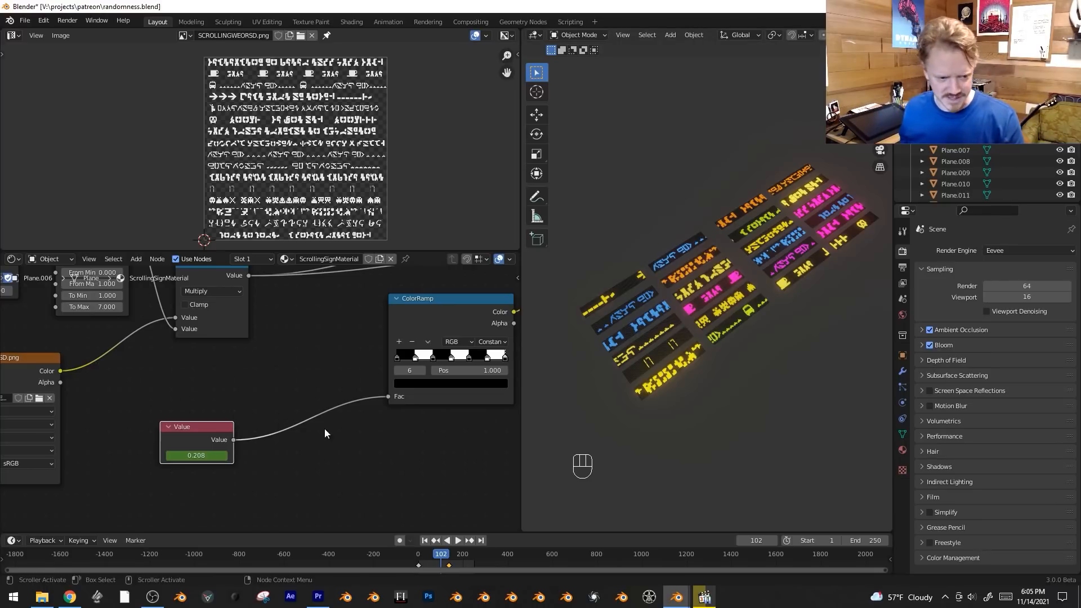
pyautogui.moveTo(380, 493); pyautogui.dragTo(338, 465, button='middle')
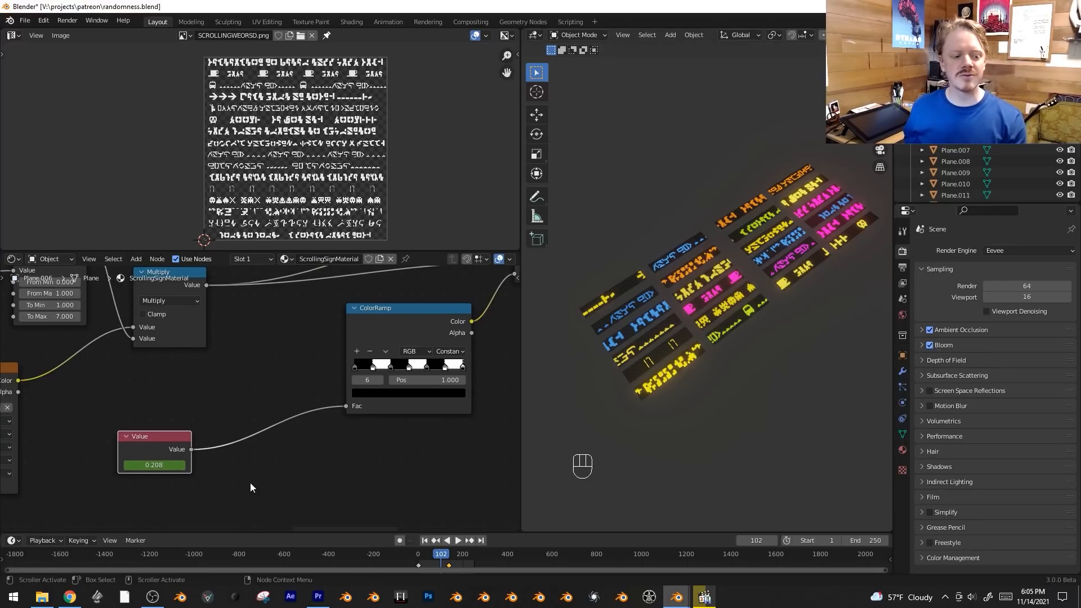
pyautogui.scroll(1, 140, 465)
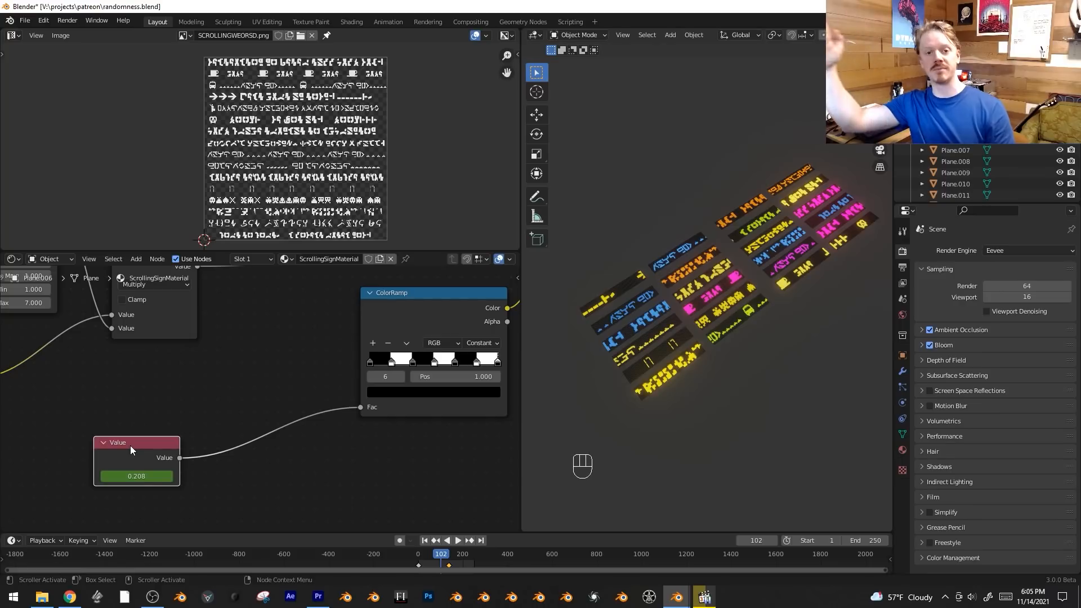
pyautogui.moveTo(231, 352)
pyautogui.mouseDown(button='middle')
pyautogui.moveTo(200, 360)
pyautogui.moveTo(212, 360)
pyautogui.mouseUp(button='middle')
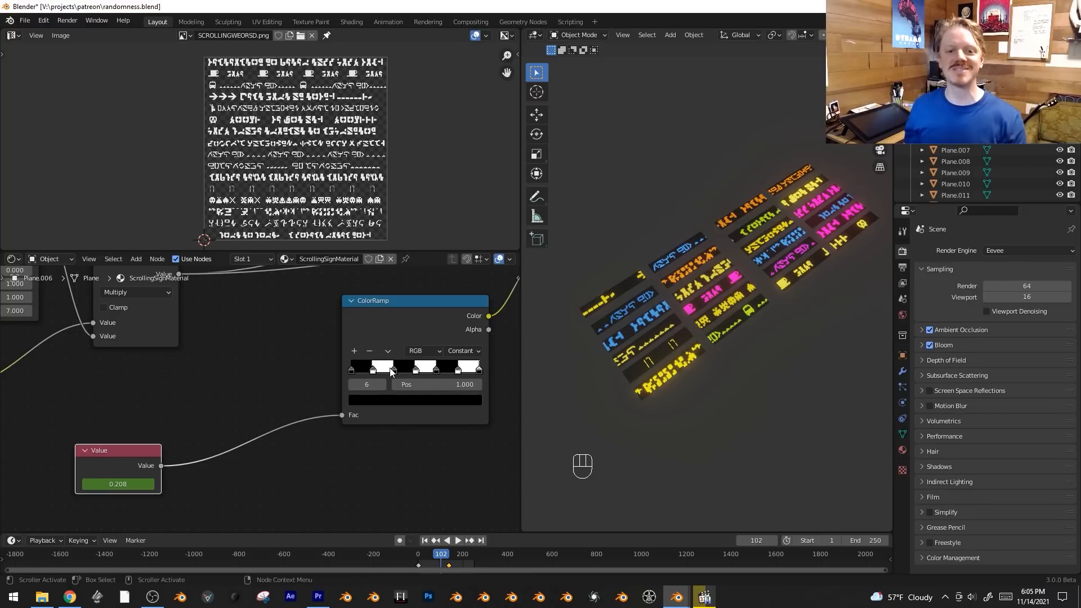
pyautogui.moveTo(230, 423); pyautogui.dragTo(229, 403, button='middle')
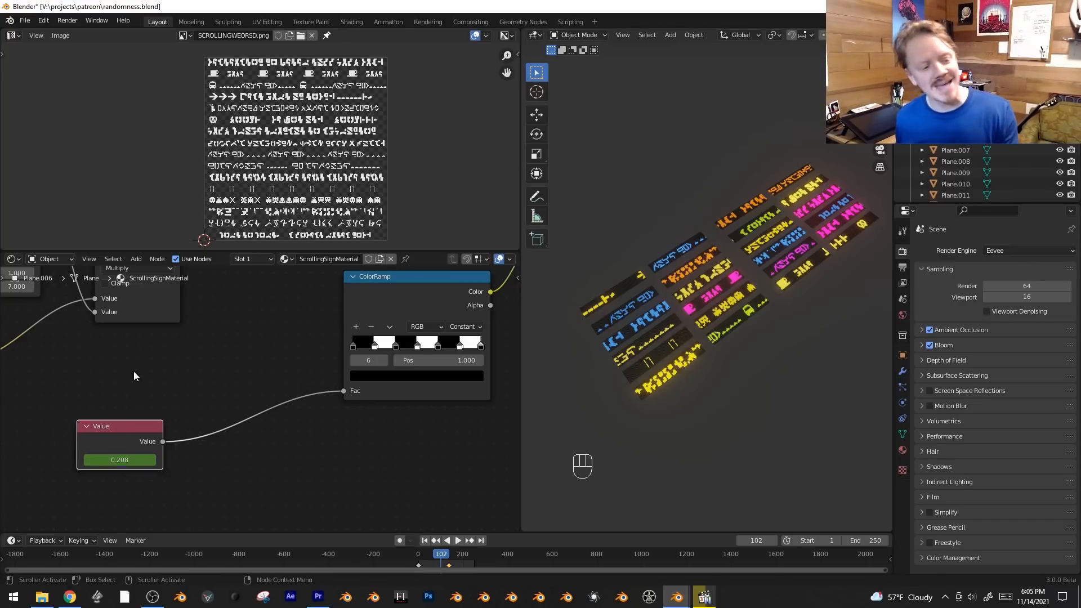
# Insert a Math node set to Fraction between the animated Value node and the alternating ColorRamp.
pyautogui.hotkey('shift', 'a')
pyautogui.moveTo(207, 441)
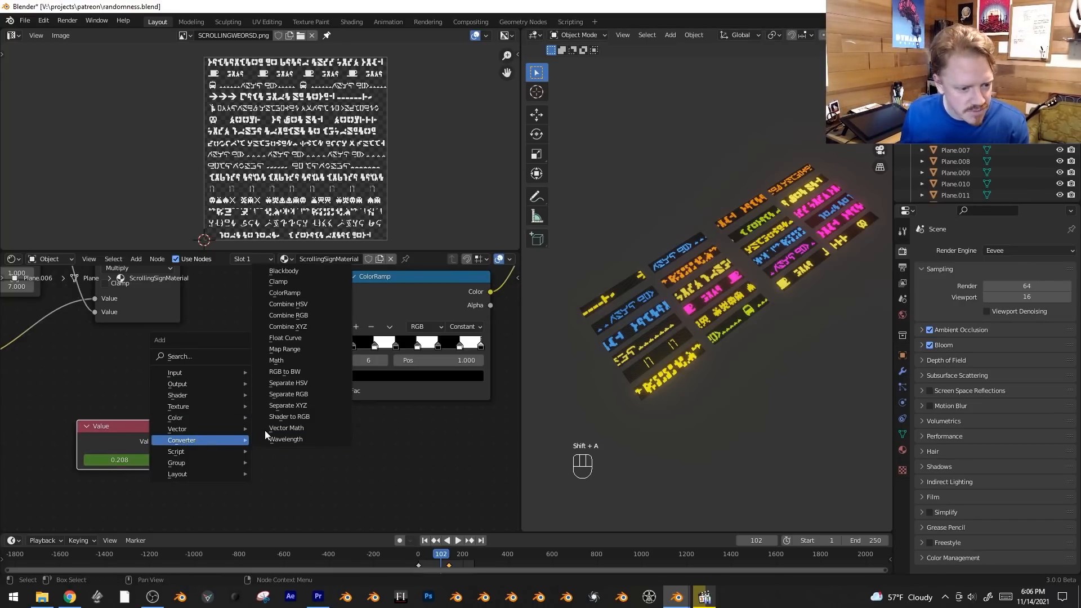
pyautogui.click(276, 360)
pyautogui.click(268, 406)
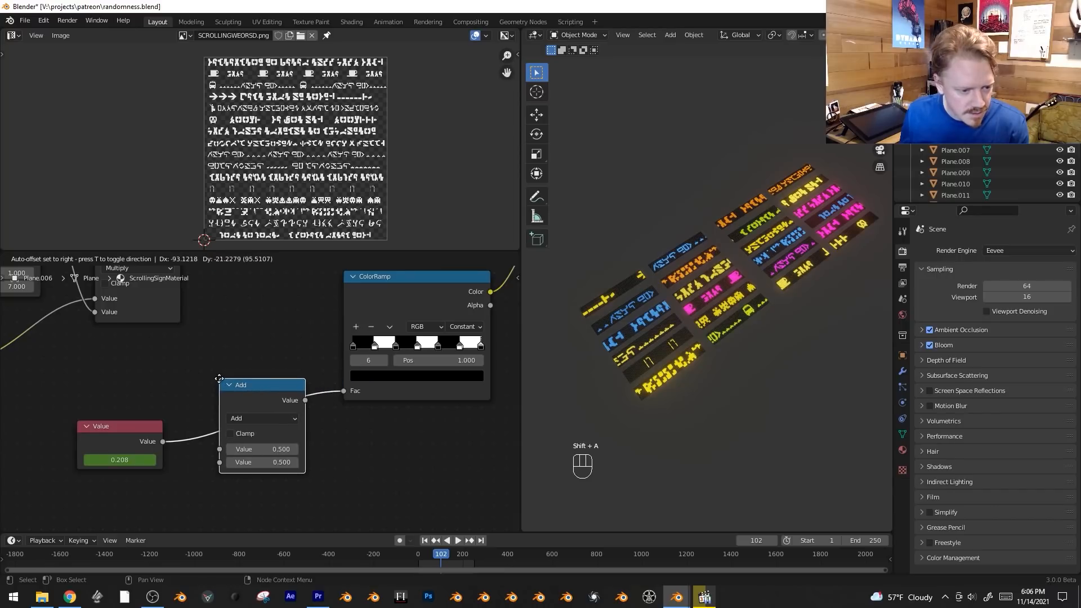
pyautogui.click(269, 419)
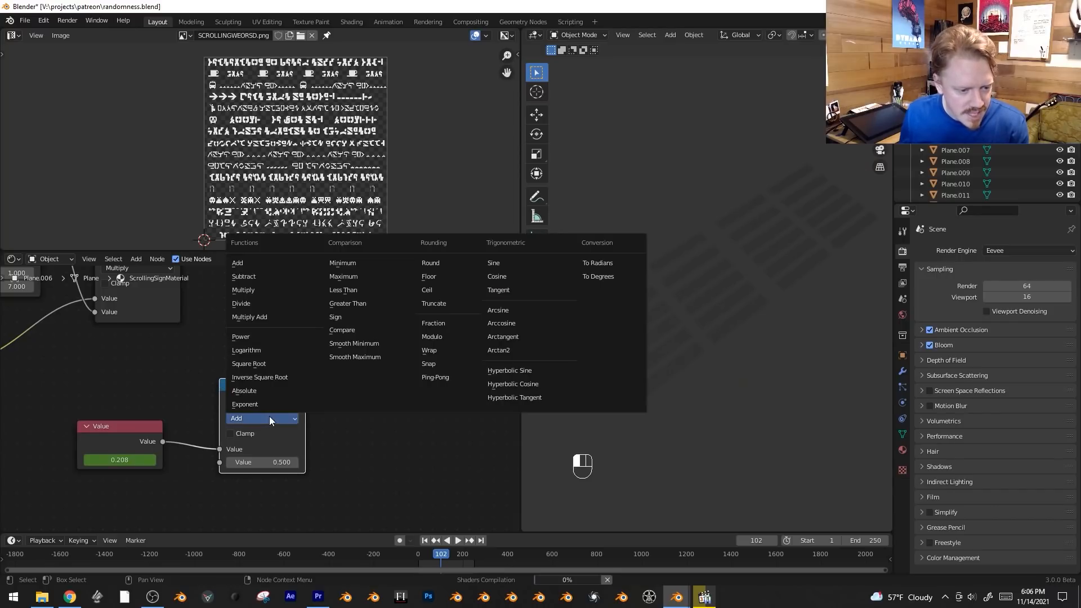
pyautogui.click(448, 324)
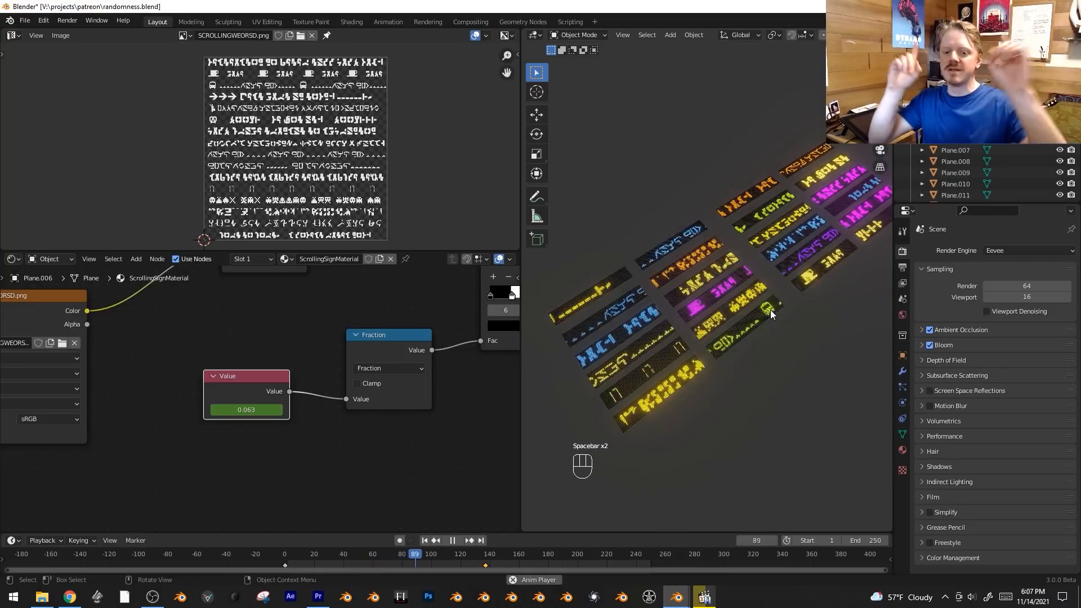
# Move the second Value keyframe earlier to about frame 14 to speed up the flashing, and stop playback.
pyautogui.press('g')
pyautogui.click(324, 560)
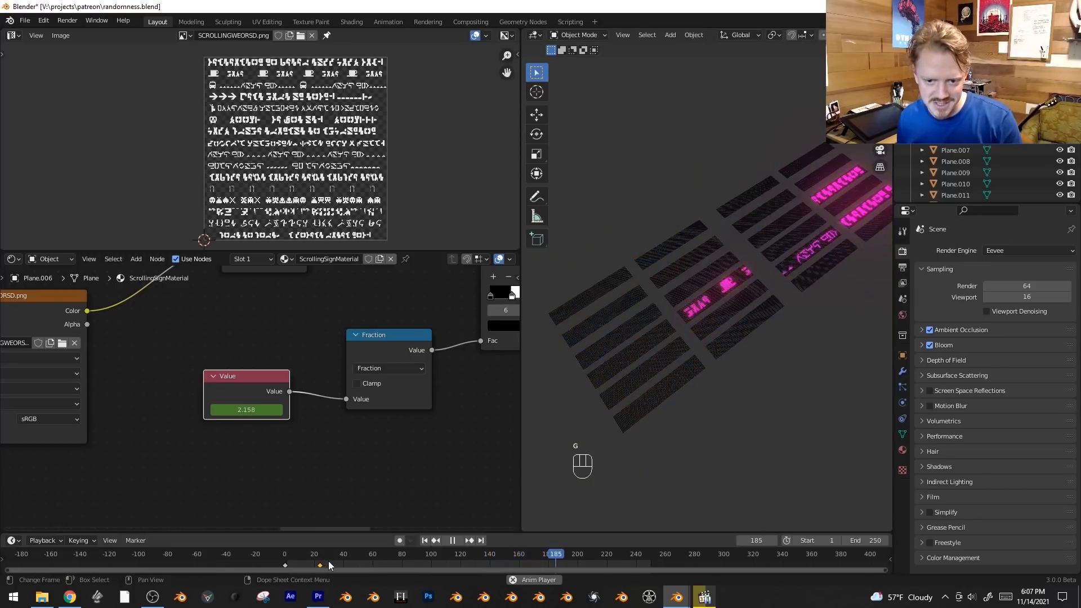
pyautogui.press('g')
pyautogui.click(314, 564)
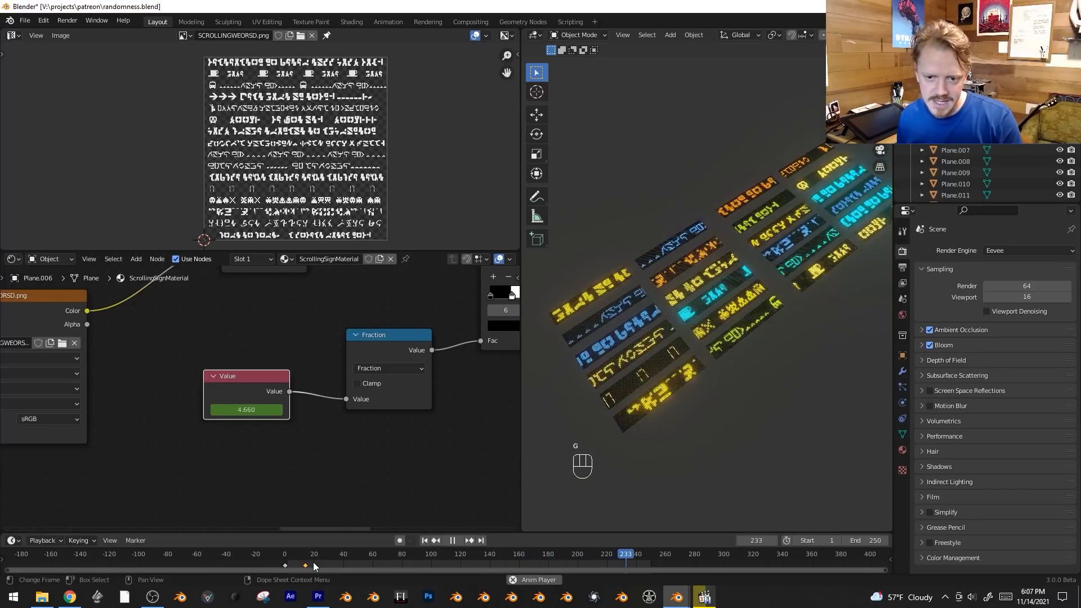
pyautogui.press('space')
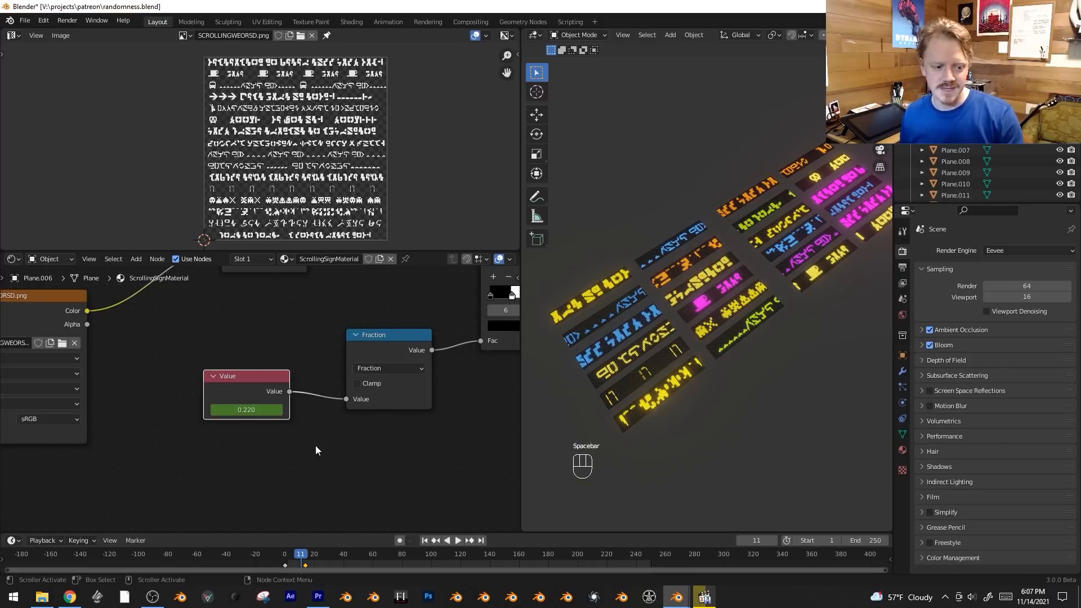
# Reposition the Value node and insert a Math node set to Multiply between it and the Fraction node.
pyautogui.press('g')
pyautogui.click(265, 462)
pyautogui.moveTo(265, 463); pyautogui.dragTo(310, 458, button='middle')
pyautogui.hotkey('shift', 'a')
pyautogui.moveTo(310, 458)
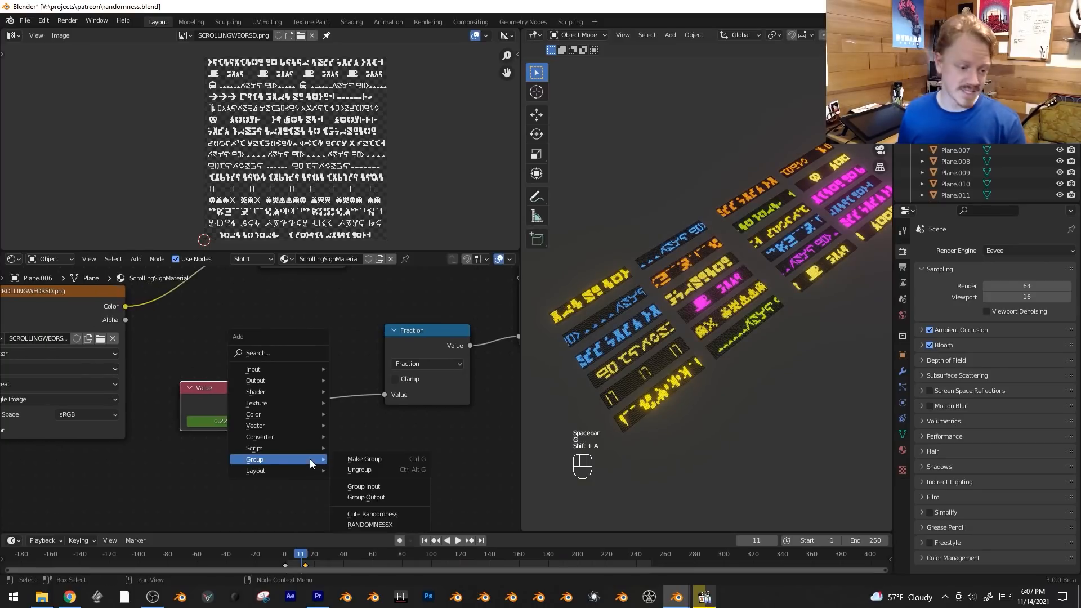
pyautogui.moveTo(304, 438)
pyautogui.click(396, 361)
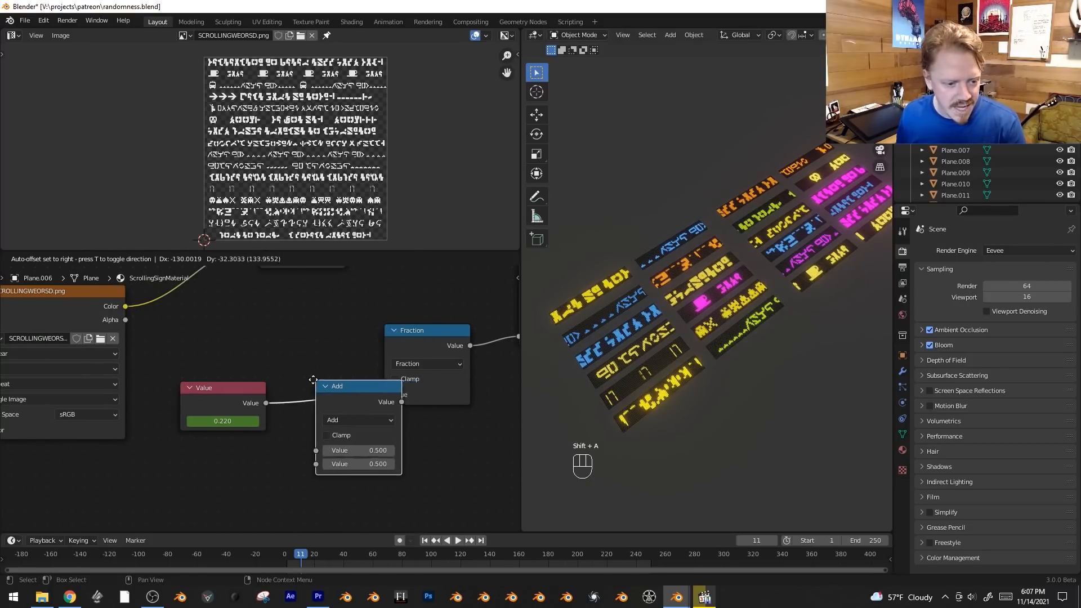
pyautogui.click(313, 380)
pyautogui.click(354, 420)
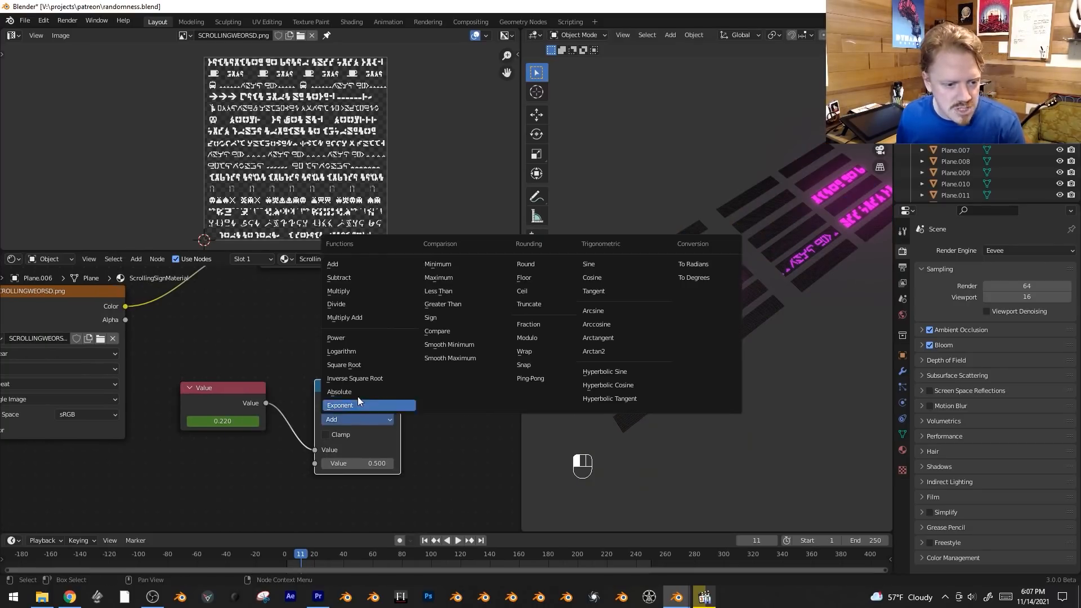
pyautogui.click(360, 293)
# Add a RANDOMNESSX group node with value 226.500 and connect it to the second input of the new Multiply node.
pyautogui.moveTo(238, 488); pyautogui.dragTo(274, 454, button='middle')
pyautogui.hotkey('shift', 'a')
pyautogui.moveTo(258, 481)
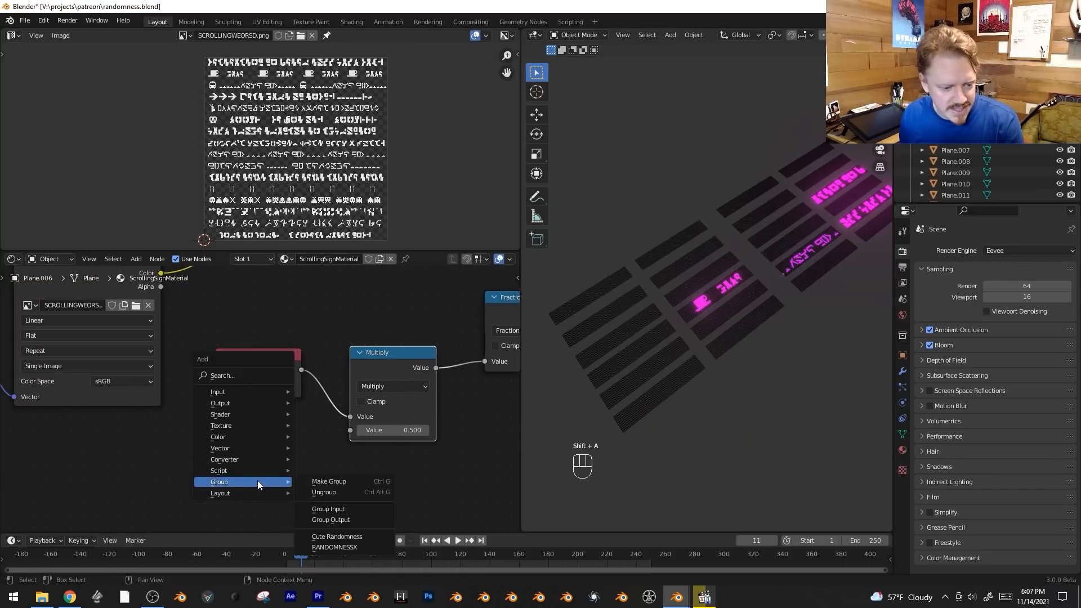
pyautogui.click(337, 545)
pyautogui.click(264, 473)
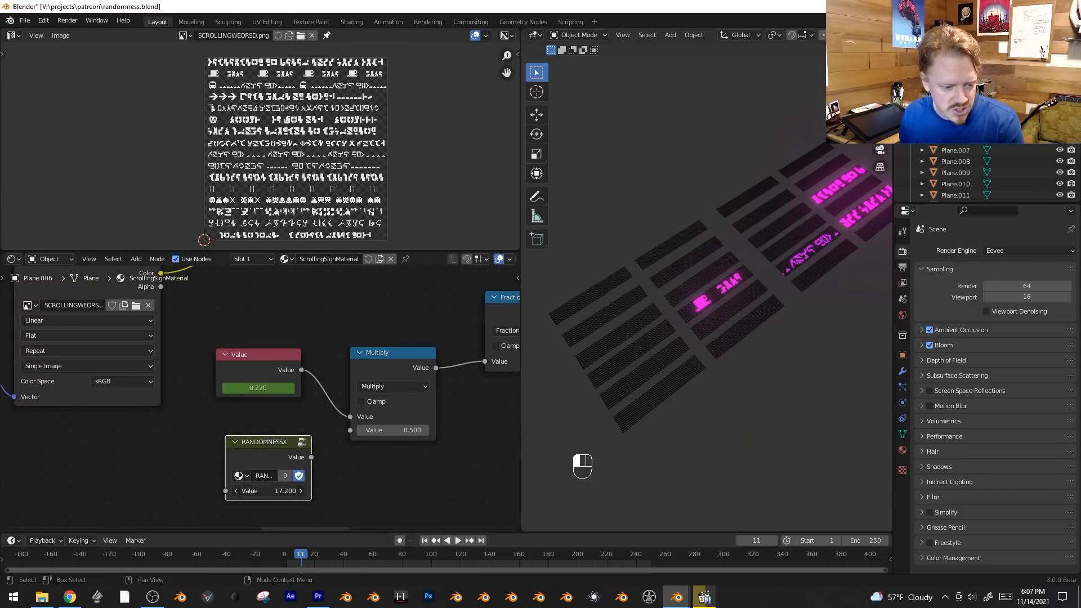
pyautogui.moveTo(311, 457); pyautogui.dragTo(350, 430)
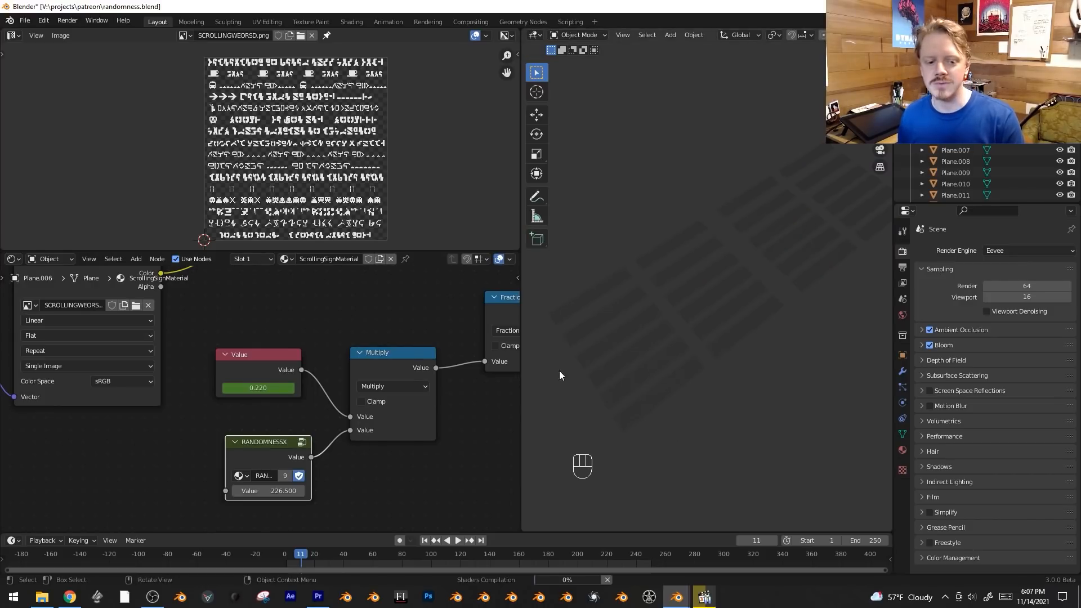
# Play the animation and move the white stop of the ColorRamp driving the Mix factor to position 0.755.
pyautogui.press('space')
pyautogui.moveTo(376, 279); pyautogui.dragTo(352, 285, button='middle')
pyautogui.moveTo(272, 420); pyautogui.dragTo(343, 369, button='middle')
pyautogui.scroll(-7, 397, 378)
pyautogui.moveTo(459, 337); pyautogui.dragTo(386, 412, button='middle')
pyautogui.scroll(5, 276, 382)
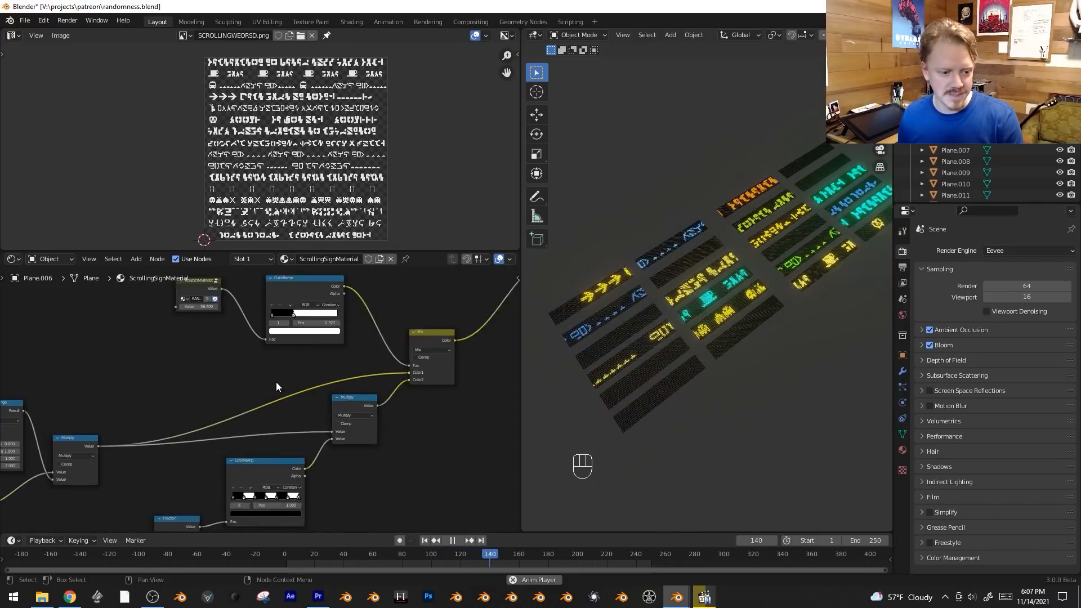
pyautogui.moveTo(280, 359); pyautogui.dragTo(350, 357)
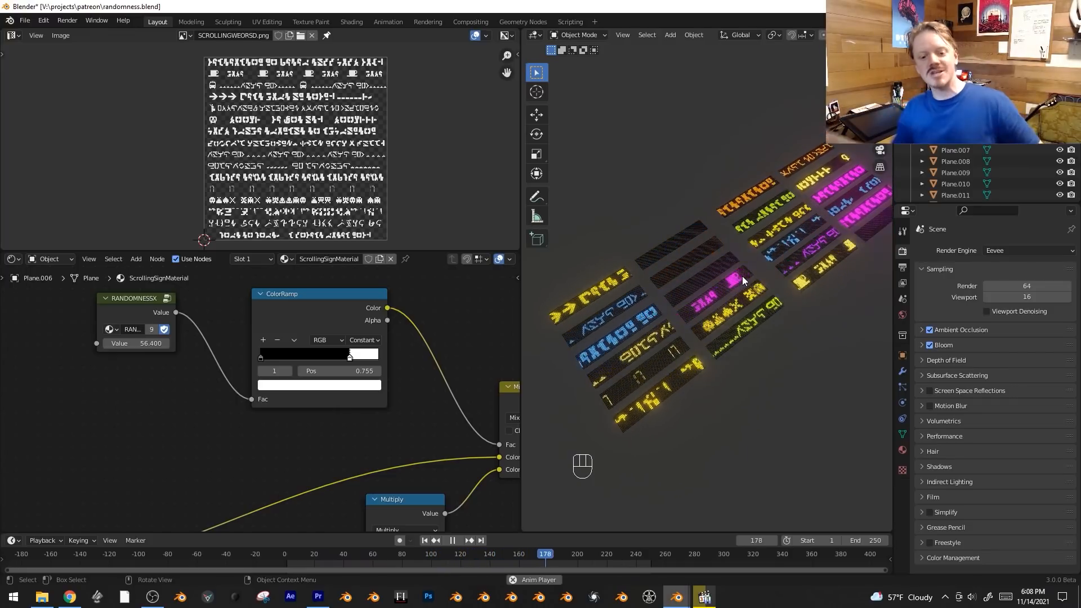
# Make a linked duplicate of all the signs, rotate it upright in side view and place it against the flat originals.
pyautogui.moveTo(797, 221); pyautogui.dragTo(736, 228, button='middle')
pyautogui.hotkey('shift', 'alt', 'z')
pyautogui.press('KP_7')
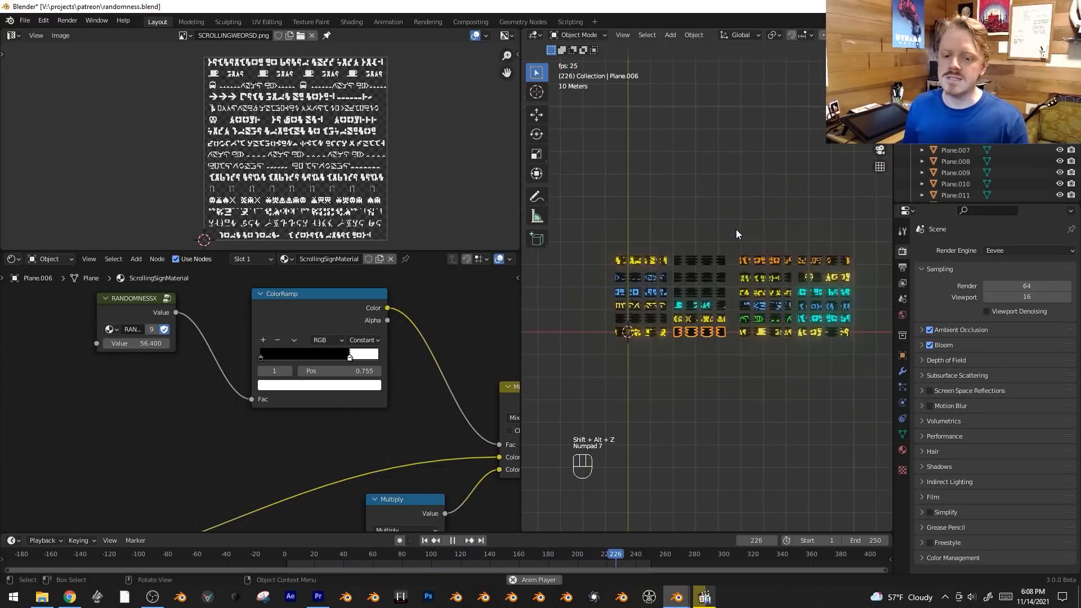
pyautogui.press('b')
pyautogui.moveTo(573, 234); pyautogui.dragTo(863, 379)
pyautogui.press('KP_1')
pyautogui.press('KP_3')
pyautogui.hotkey('alt', 'd')
pyautogui.press('r')
pyautogui.click(862, 145)
pyautogui.press('g')
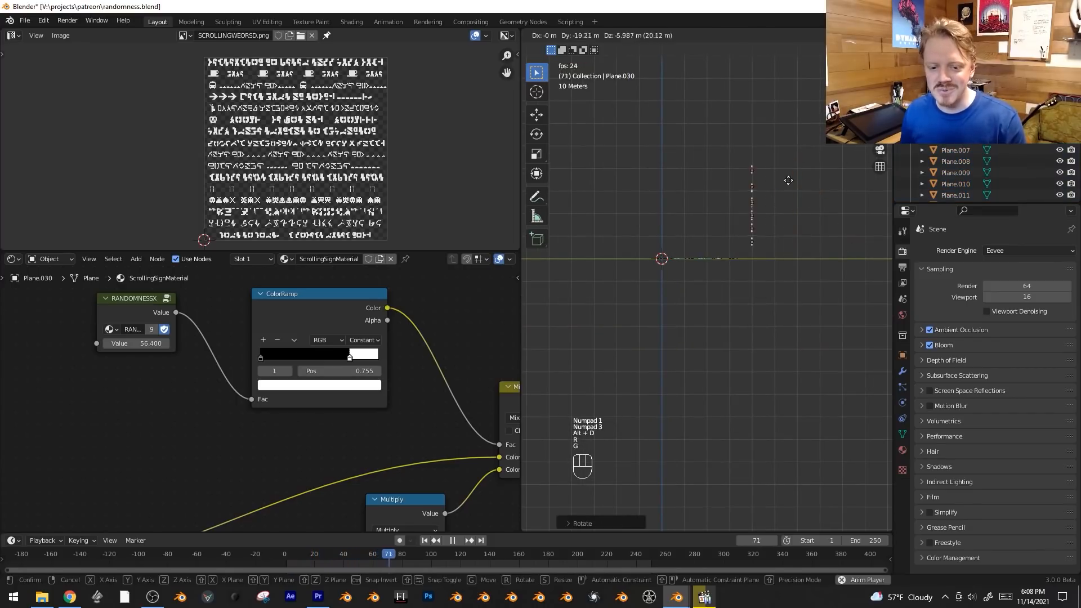
pyautogui.click(781, 188)
pyautogui.moveTo(781, 188); pyautogui.dragTo(763, 296, button='middle')
# Separate one upright sign by moving it well away from the other signs.
pyautogui.hotkey('alt', 'a')
pyautogui.click(652, 265)
pyautogui.press('g')
pyautogui.click(625, 188)
pyautogui.scroll(-4, 665, 240)
# Delete all signs except the separated upright one and frame the view on it.
pyautogui.hotkey('alt', 'a')
pyautogui.press('b')
pyautogui.moveTo(620, 261); pyautogui.dragTo(839, 333)
pyautogui.press('x')
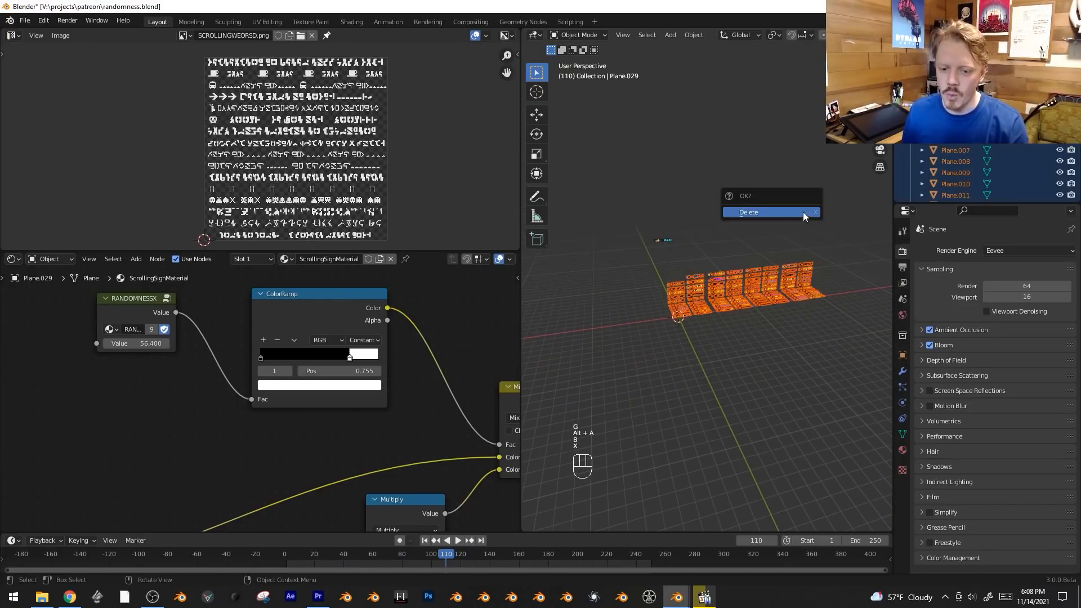
pyautogui.click(803, 211)
pyautogui.click(661, 240)
pyautogui.press('KP_Decimal')
pyautogui.hotkey('alt', 'a')
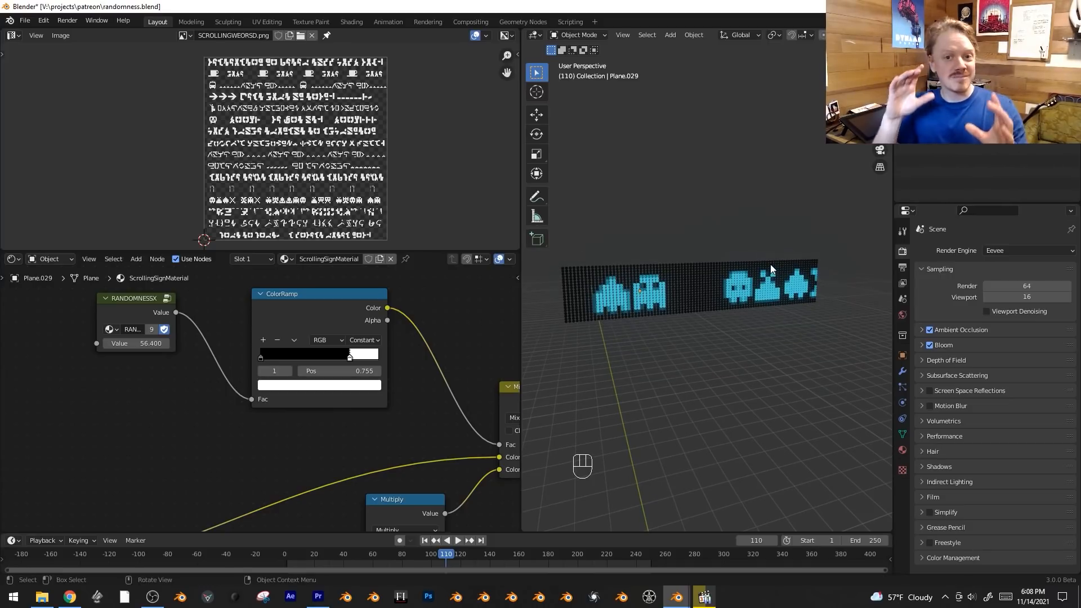
# Make a linked duplicate of the remaining sign and place it end to end along X.
pyautogui.click(767, 267)
pyautogui.scroll(-2, 749, 332)
pyautogui.moveTo(678, 349); pyautogui.dragTo(661, 339, button='middle')
pyautogui.hotkey('alt', 'd')
pyautogui.press('x')
pyautogui.click(827, 340)
pyautogui.scroll(-6, 811, 335)
pyautogui.keyDown('shift'); pyautogui.moveTo(798, 330); pyautogui.dragTo(783, 329, button='middle'); pyautogui.keyUp('shift')
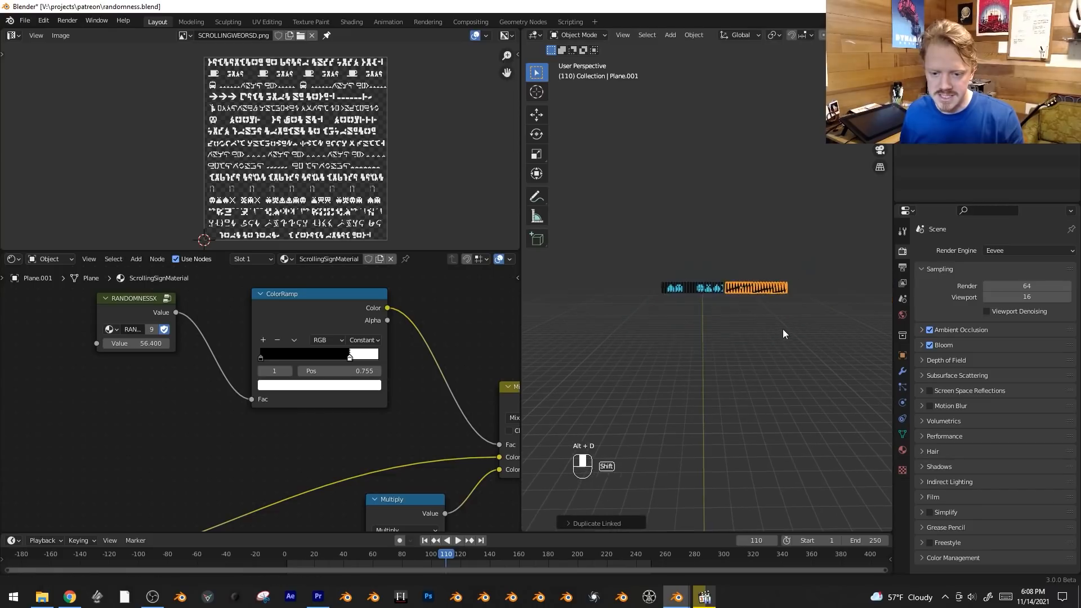
# Add two more linked duplicates along X to extend the row to four signs.
pyautogui.hotkey('alt', 'd')
pyautogui.press('x')
pyautogui.click(726, 341)
pyautogui.hotkey('alt', 'd')
pyautogui.press('x')
pyautogui.click(798, 339)
pyautogui.hotkey('alt', 'a')
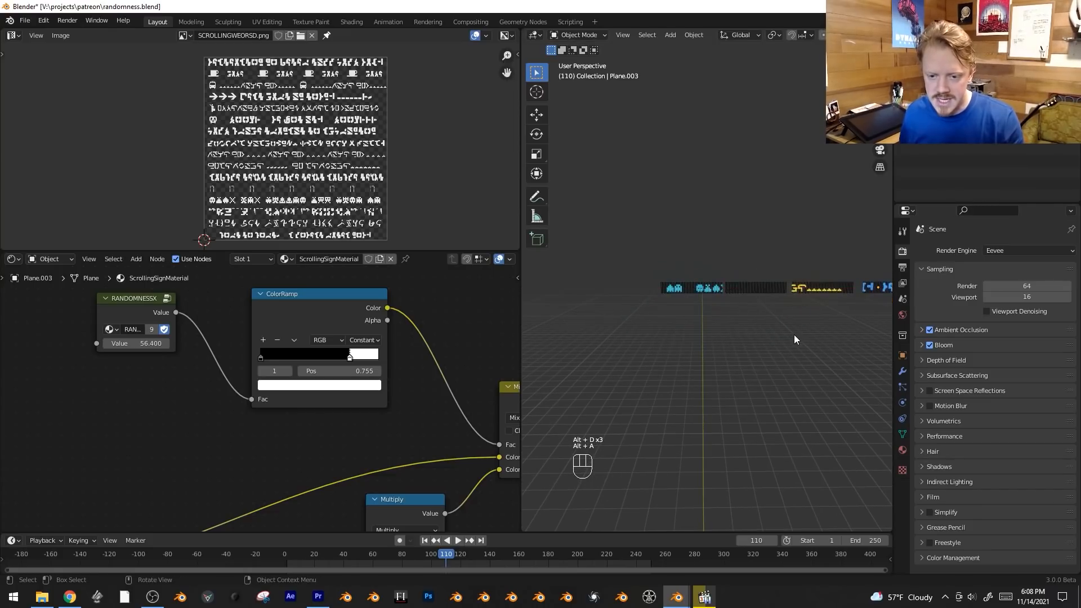
# Play the animation briefly and raise the first sign above the row along Z.
pyautogui.press('space')
pyautogui.click(630, 291)
pyautogui.press('space')
pyautogui.press('g')
pyautogui.press('z')
pyautogui.click(726, 308)
# Inspect the raised sign's linked mesh, replace it with an unlinked duplicate and delete the linked original.
pyautogui.press('Tab')
pyautogui.press('a')
pyautogui.scroll(6, 722, 323)
pyautogui.scroll(-2, 647, 293)
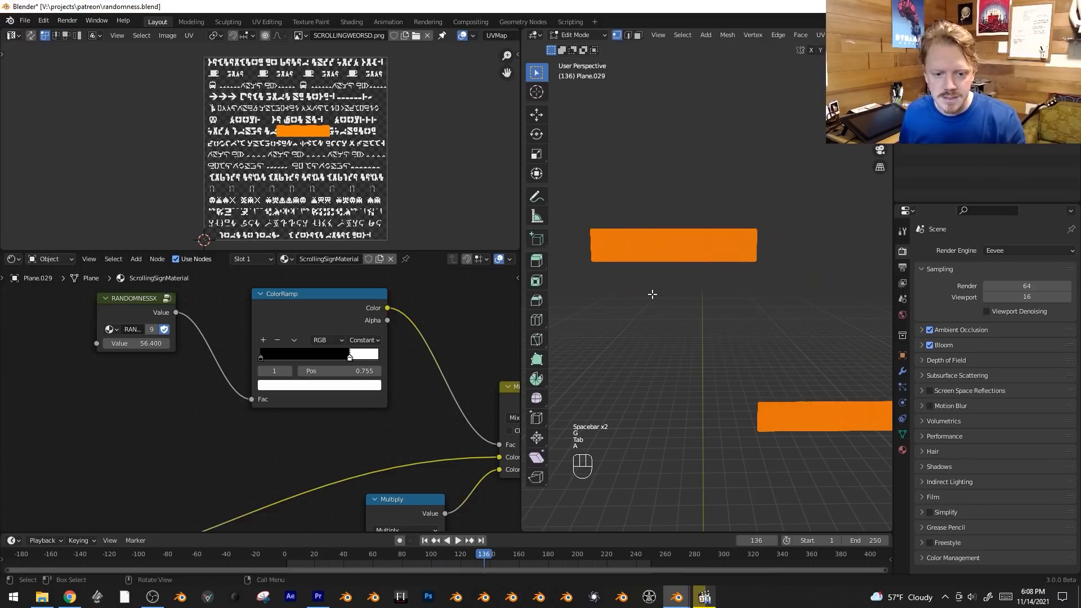
pyautogui.press('Tab')
pyautogui.hotkey('shift', 'd')
pyautogui.press('x')
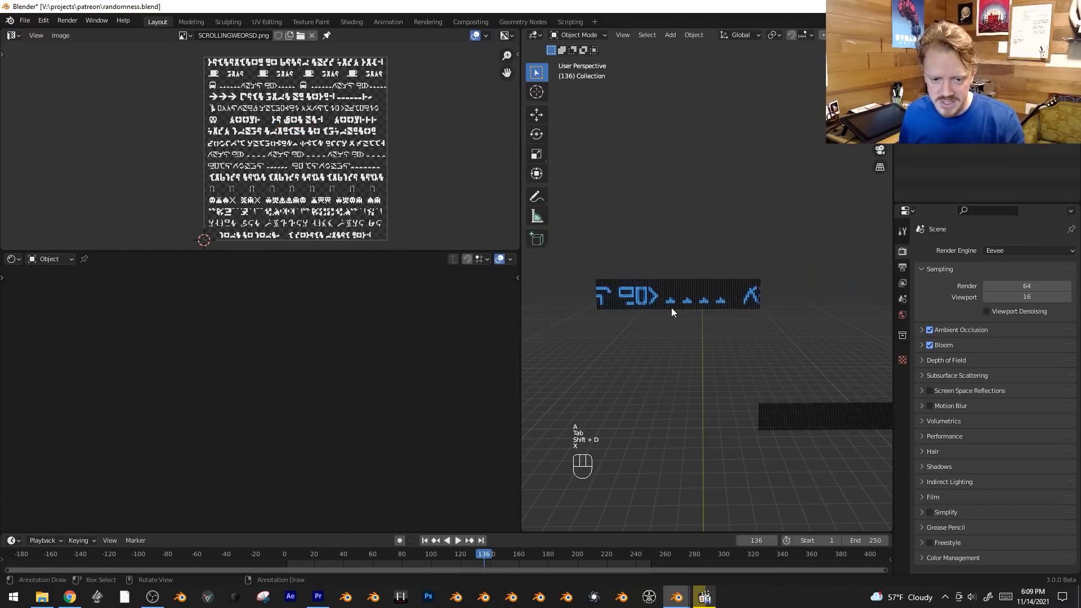
# Duplicate the unlinked sign's mesh about 23 m along X to double its length, and view it from the front.
pyautogui.press('Tab')
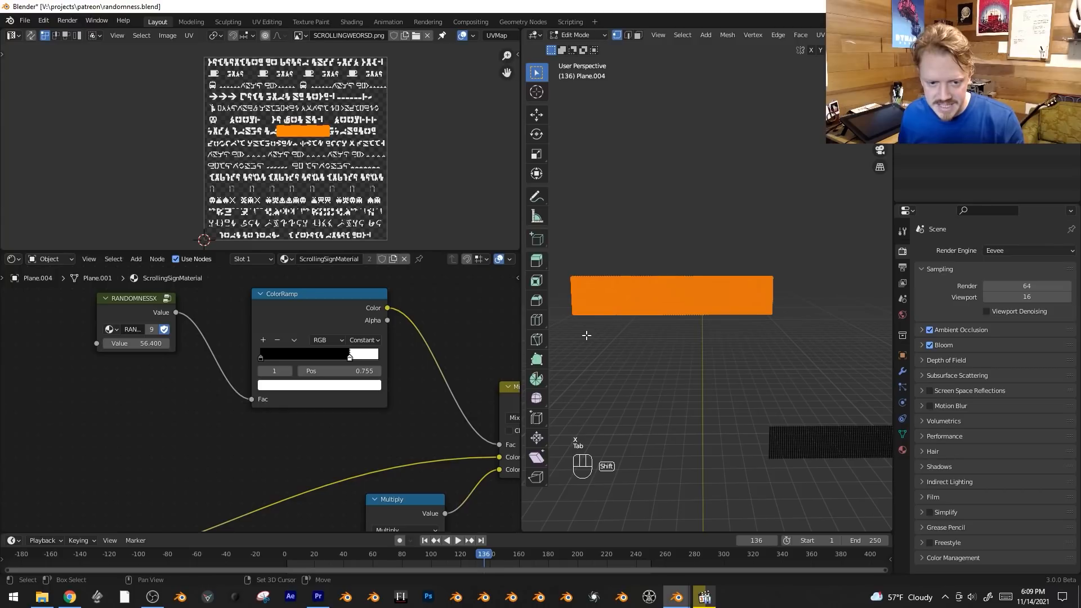
pyautogui.hotkey('shift', 'd')
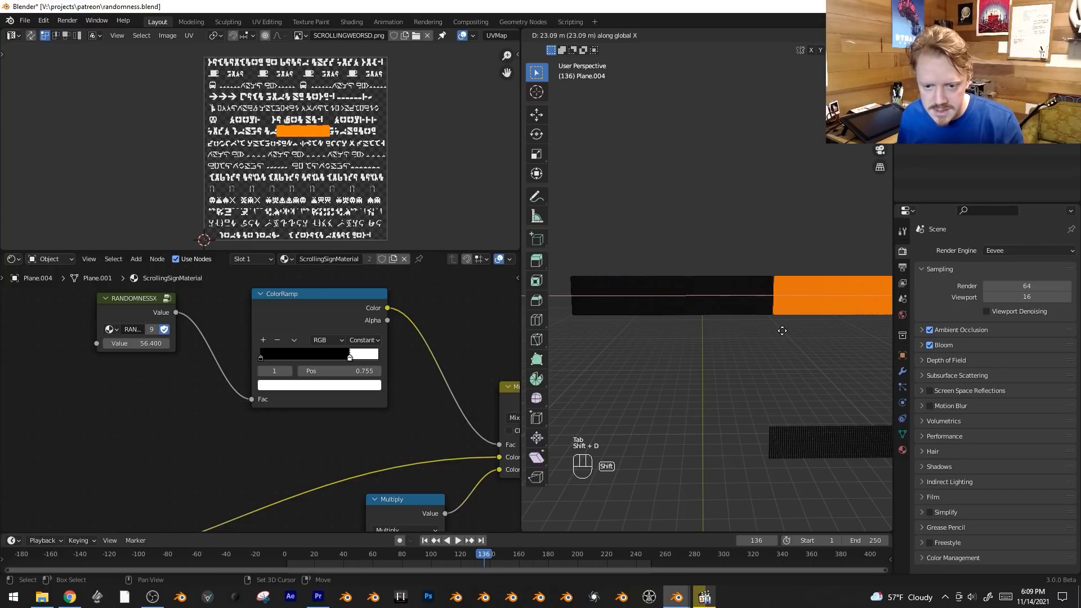
pyautogui.press('KP_1')
pyautogui.press('KP_2')
pyautogui.press('KP_1')
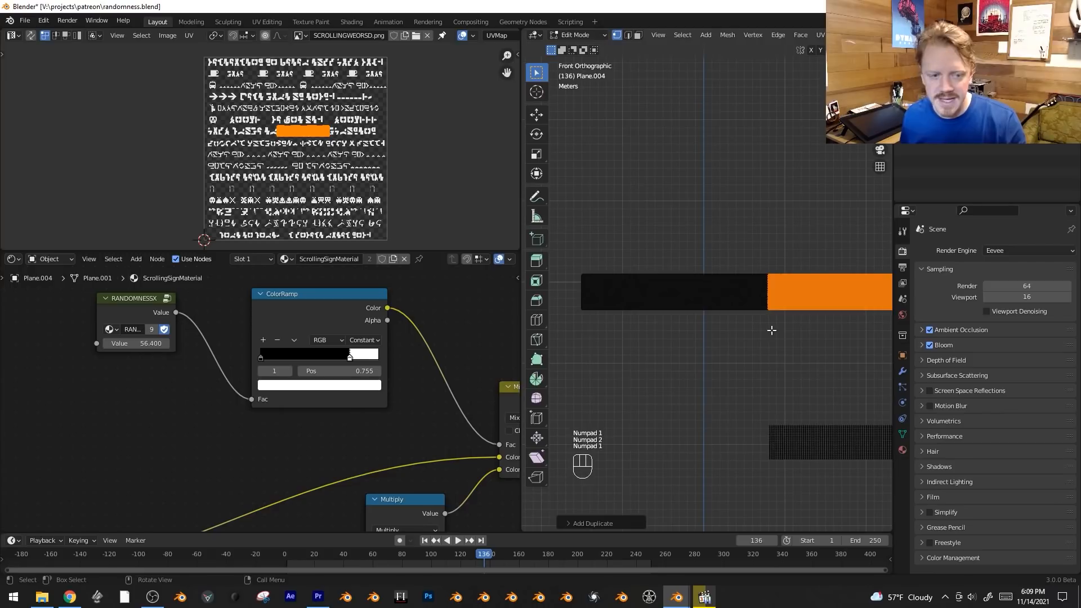
# Shift the duplicated half's UVs about 0.30 along X to continue the text, and play the animation to check it.
pyautogui.scroll(3, 274, 213)
pyautogui.press('g')
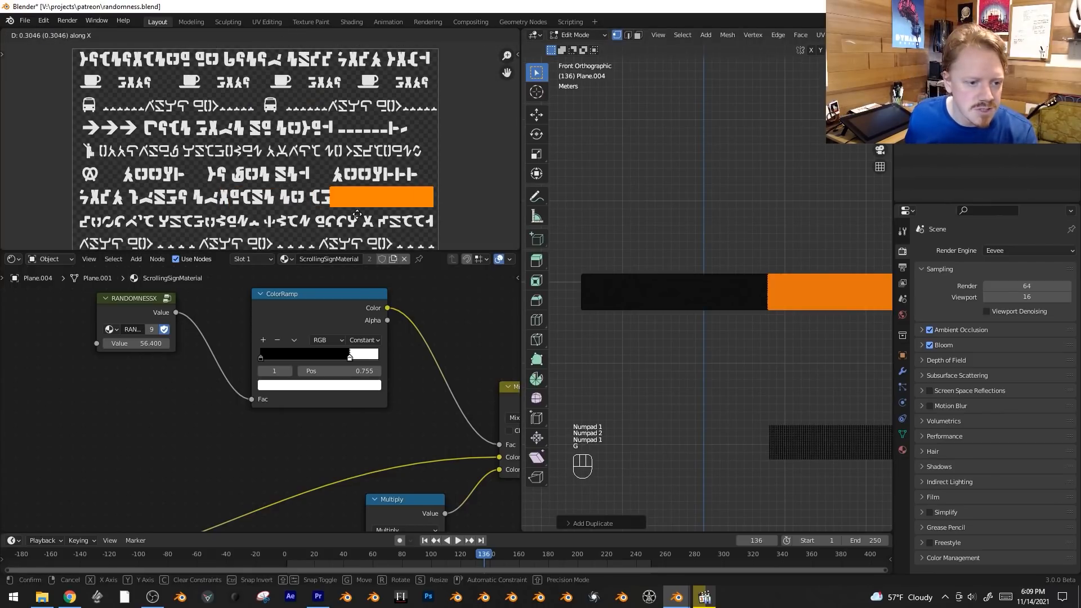
pyautogui.click(353, 215)
pyautogui.press('Tab')
pyautogui.press('space')
pyautogui.hotkey('shift', 'alt', 'z')
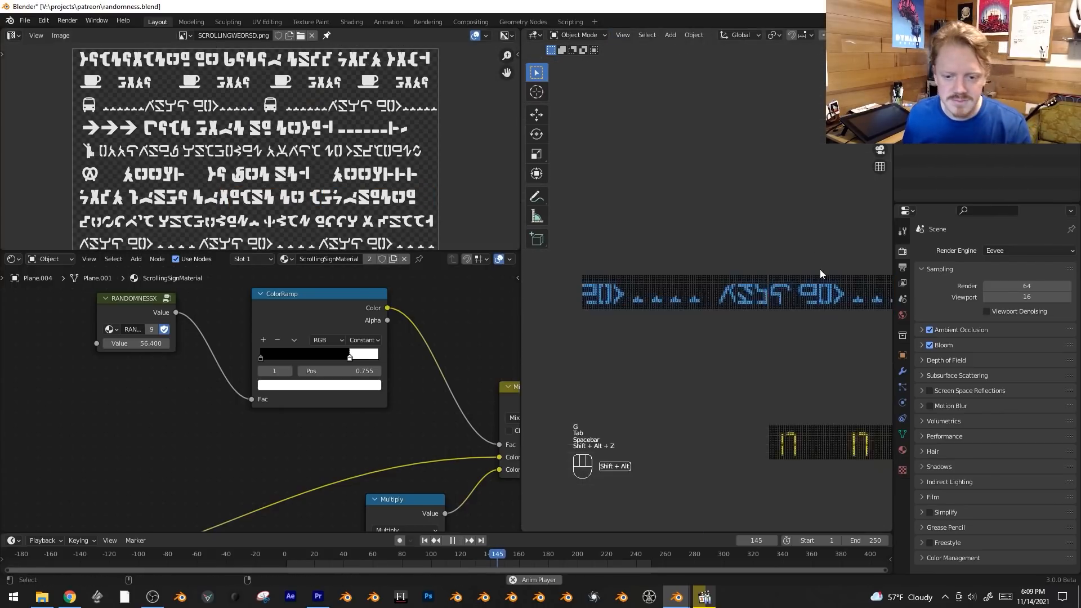
pyautogui.press('space')
# Raise the middle seam of the long sign along Z with smooth proportional editing to form a hump, and play the animation.
pyautogui.press('Tab')
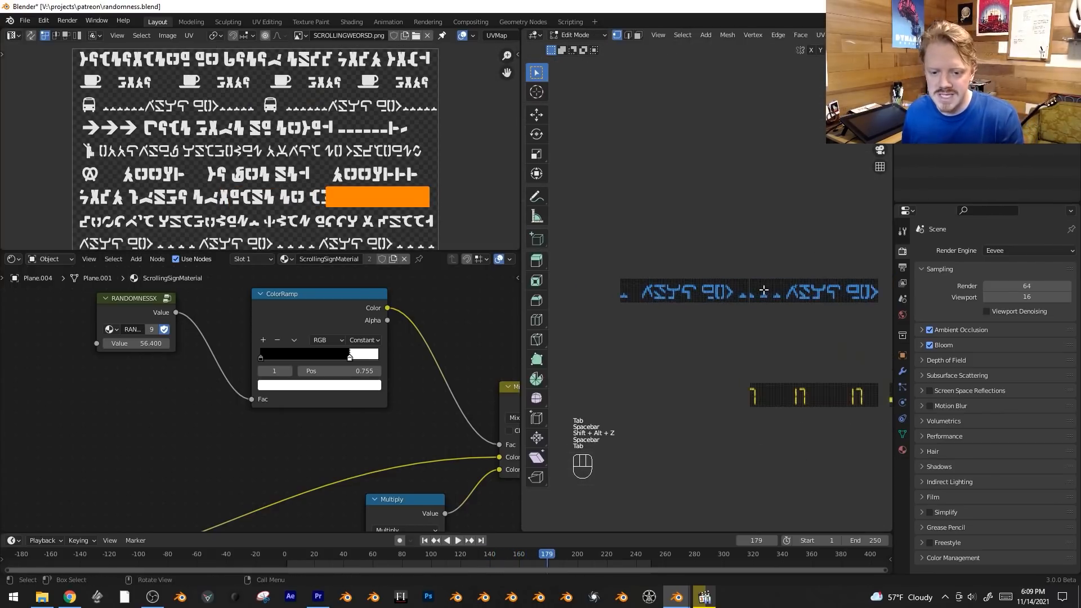
pyautogui.hotkey('shift', 'alt', 'z')
pyautogui.hotkey('alt', 'a')
pyautogui.press('b')
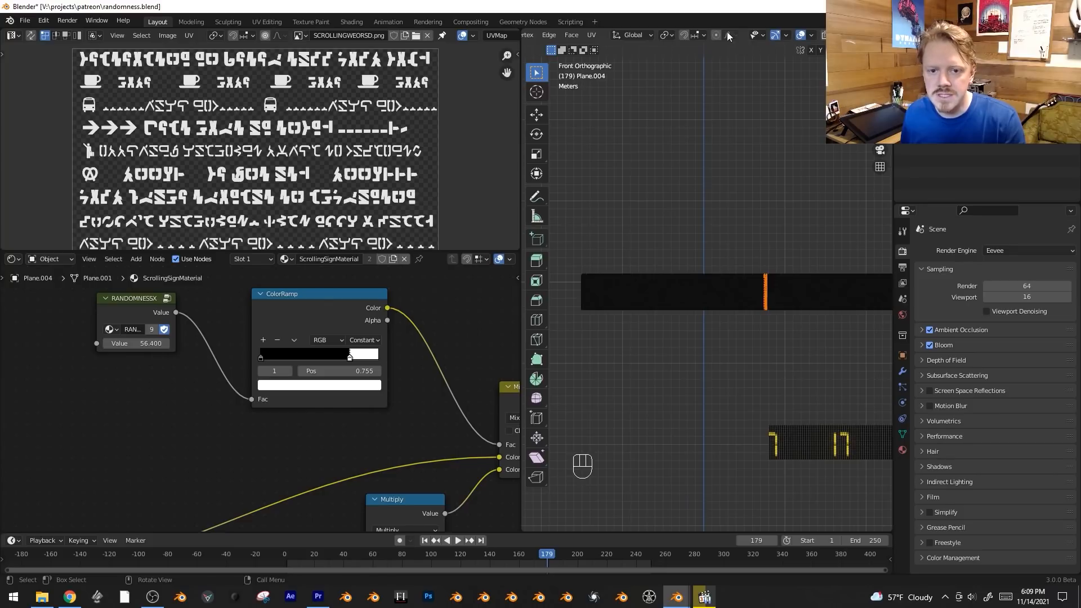
pyautogui.press('g')
pyautogui.press('z')
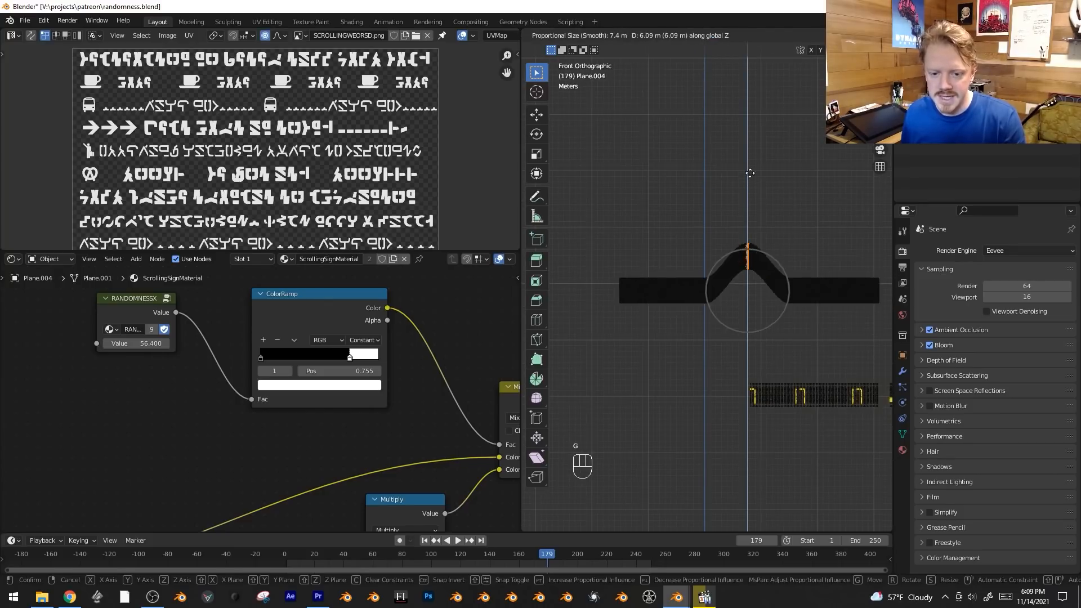
pyautogui.scroll(-4, 750, 169)
pyautogui.click(750, 146)
pyautogui.press('Tab')
pyautogui.hotkey('alt', 'a')
pyautogui.press('space')
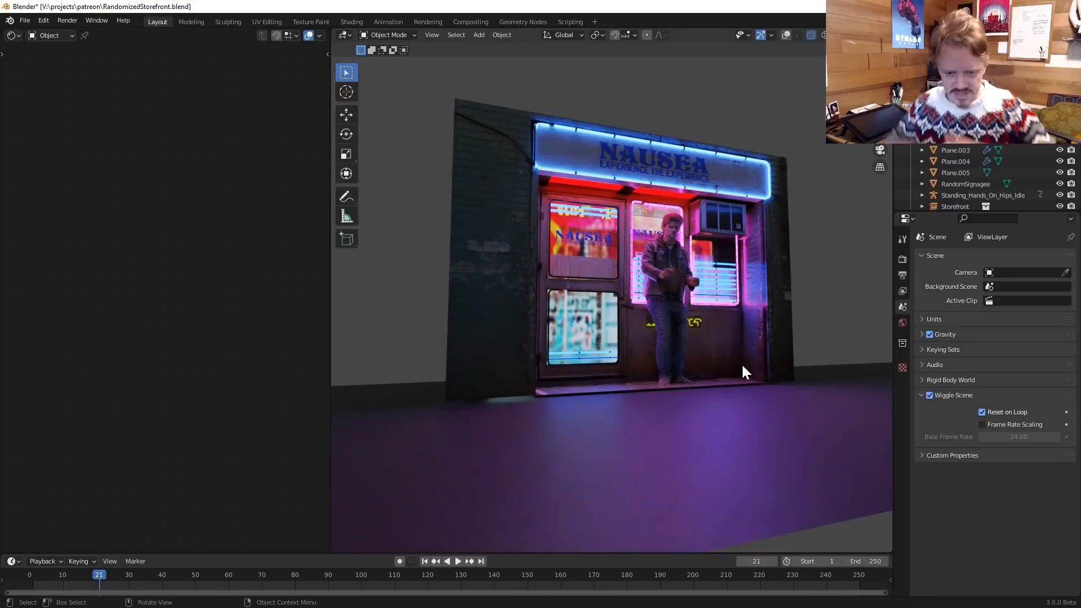
# Examine the neon storefront in RandomizedStorefront.blend from several angles and play the animation briefly.
pyautogui.moveTo(726, 345); pyautogui.dragTo(815, 312, button='middle')
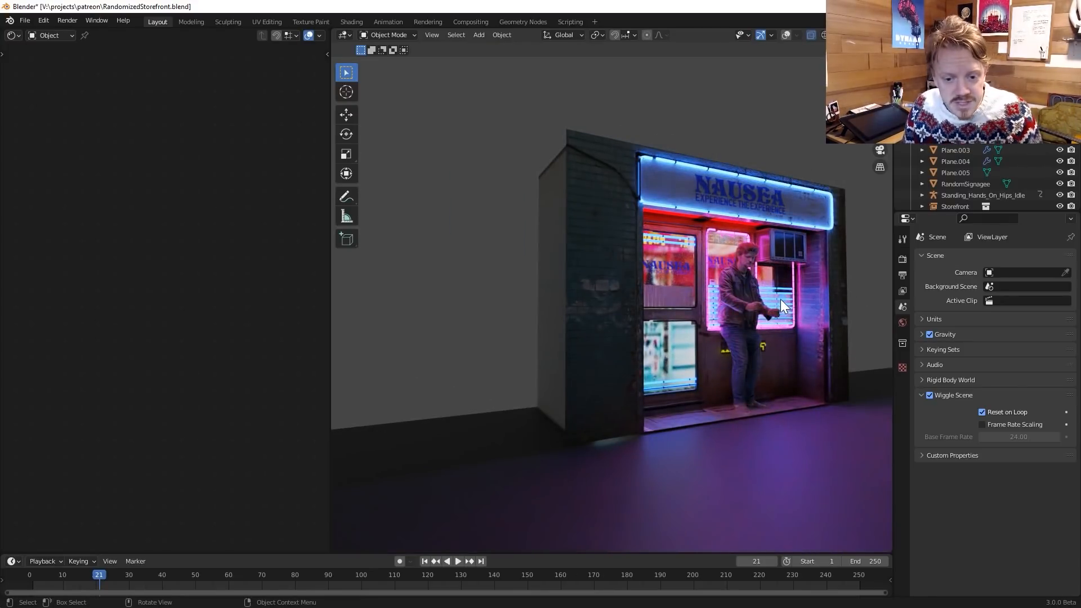
pyautogui.moveTo(780, 299); pyautogui.dragTo(759, 297, button='middle')
pyautogui.press('space')
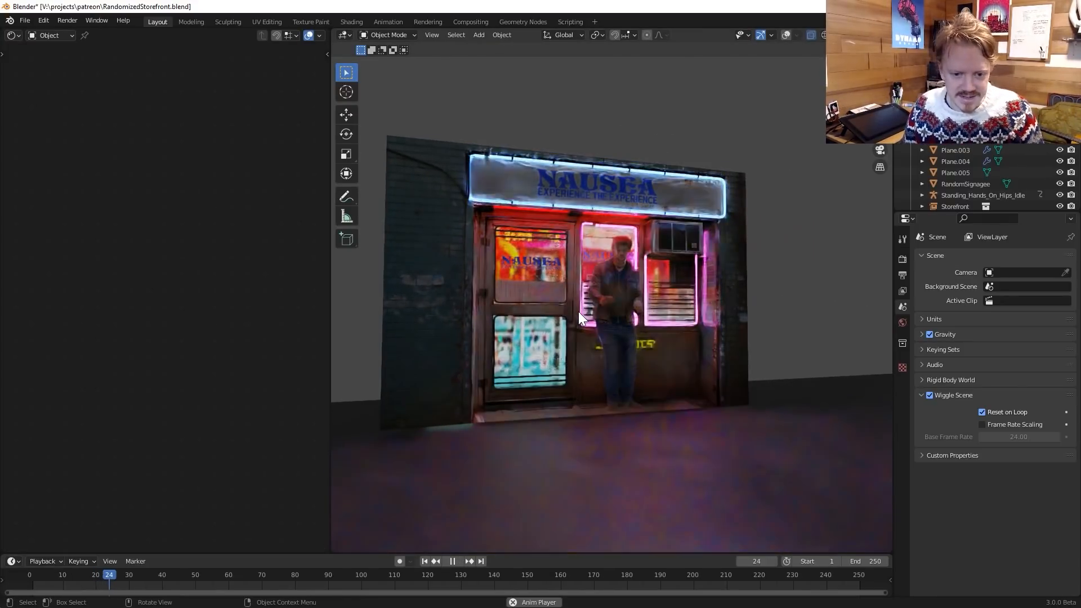
pyautogui.press('space')
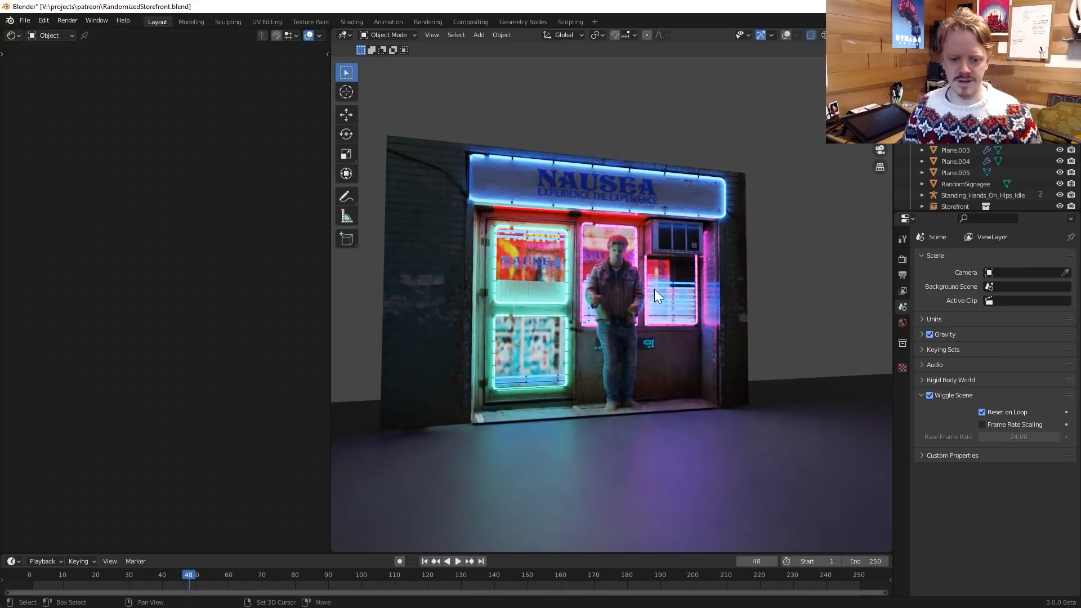
# Add an instance of the Storefront collection and place it as a linked duplicate 3.29 m along X beside the original.
pyautogui.hotkey('shift', 'a')
pyautogui.moveTo(654, 289)
pyautogui.click(728, 304)
pyautogui.hotkey('alt', 'd')
pyautogui.press('x')
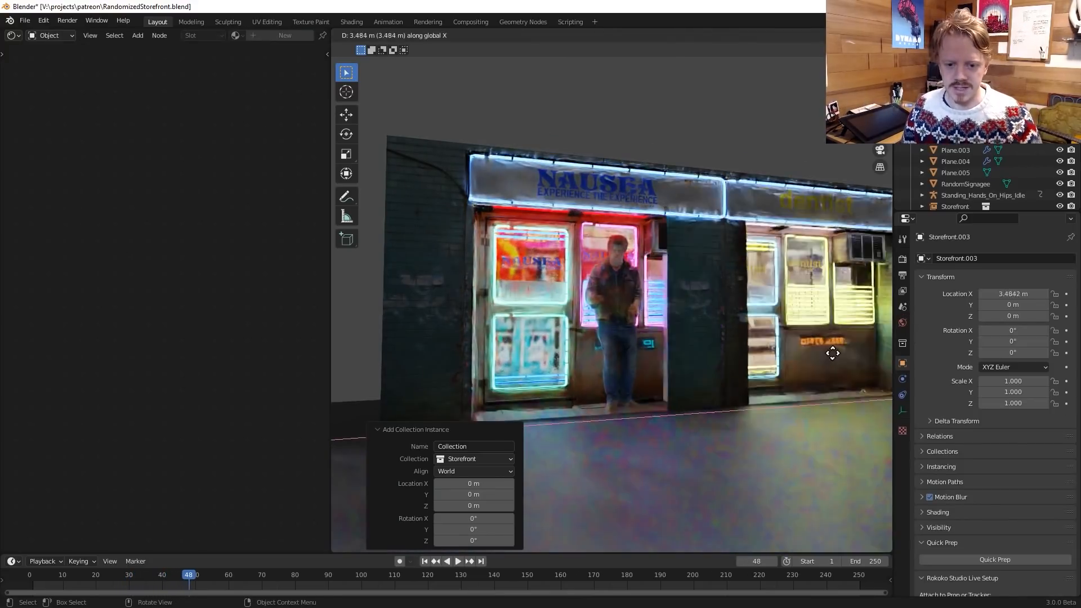
pyautogui.click(814, 355)
pyautogui.keyDown('shift'); pyautogui.moveTo(789, 355); pyautogui.dragTo(696, 345, button='middle'); pyautogui.keyUp('shift')
pyautogui.scroll(-4, 696, 345)
pyautogui.keyDown('shift'); pyautogui.moveTo(533, 306); pyautogui.dragTo(668, 324, button='middle'); pyautogui.keyUp('shift')
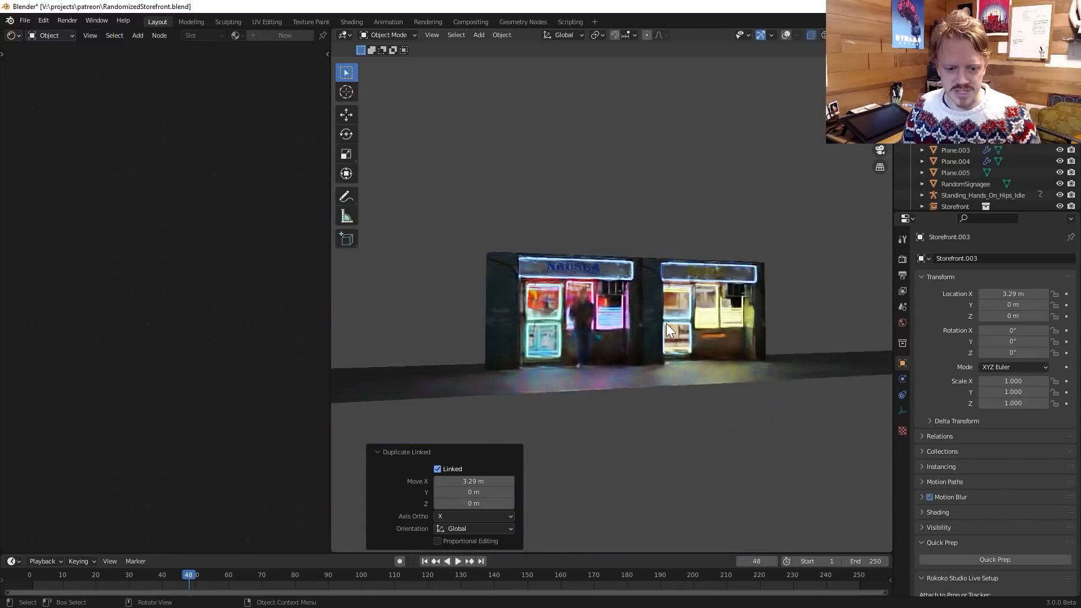
# Extend the row with two more linked storefront duplicates along X, placing the fourth storefront at 10.302 m.
pyautogui.scroll(2, 669, 322)
pyautogui.moveTo(757, 342); pyautogui.dragTo(721, 370, button='middle')
pyautogui.hotkey('alt', 'd')
pyautogui.press('x')
pyautogui.click(768, 354)
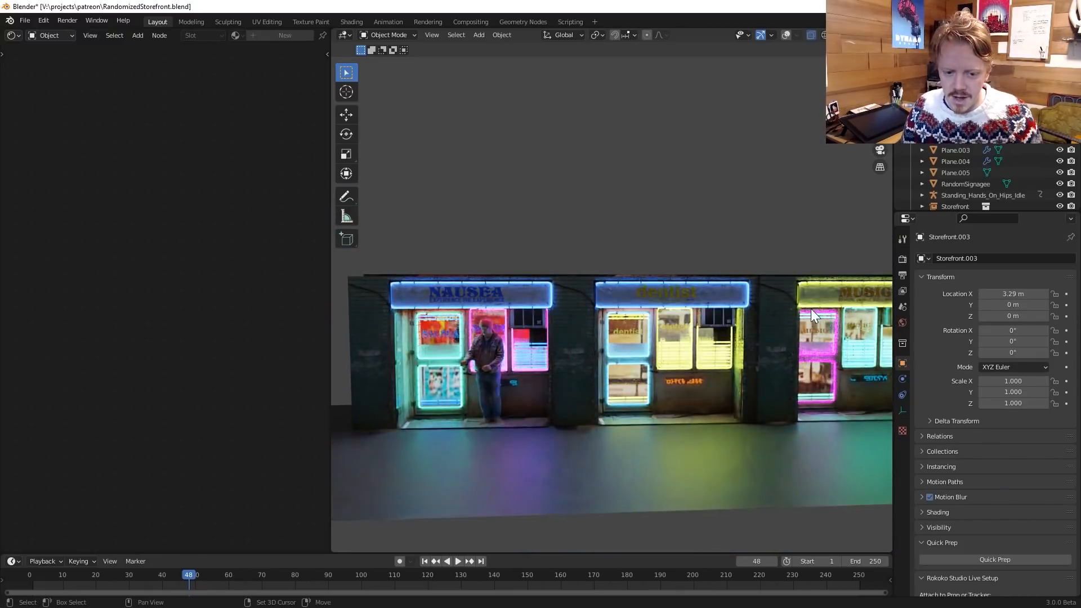
pyautogui.scroll(-4, 691, 386)
pyautogui.hotkey('alt', 'd')
pyautogui.press('x')
pyautogui.click(758, 331)
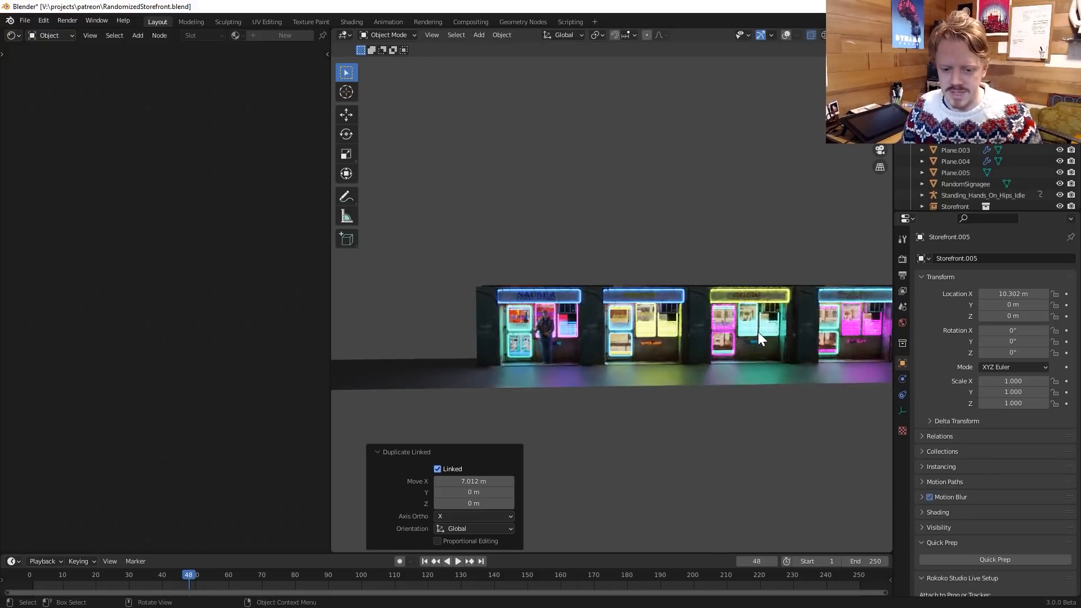
# Add two further linked storefront duplicates along X, the first 2.894 m further on and the last at 16.222 m.
pyautogui.scroll(-2, 758, 331)
pyautogui.hotkey('alt', 'd')
pyautogui.press('x')
pyautogui.click(714, 335)
pyautogui.hotkey('alt', 'd')
pyautogui.press('x')
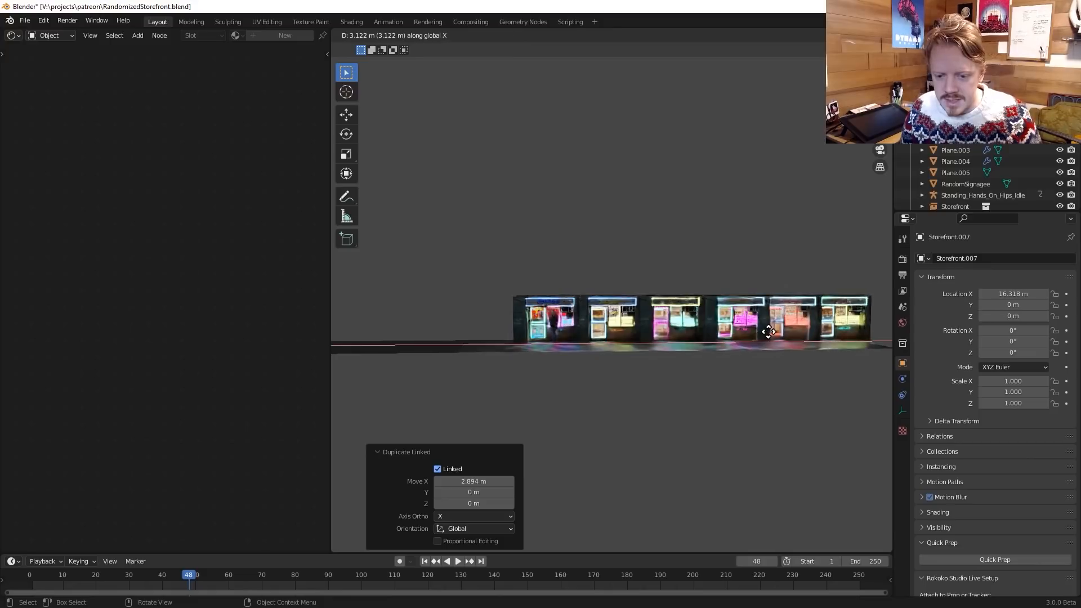
pyautogui.click(767, 332)
# Select the neon trim of the first storefront and set the black stop of its randomness-driven ColorRamp to position 0.536.
pyautogui.moveTo(705, 322); pyautogui.dragTo(667, 325, button='middle')
pyautogui.scroll(2, 667, 326)
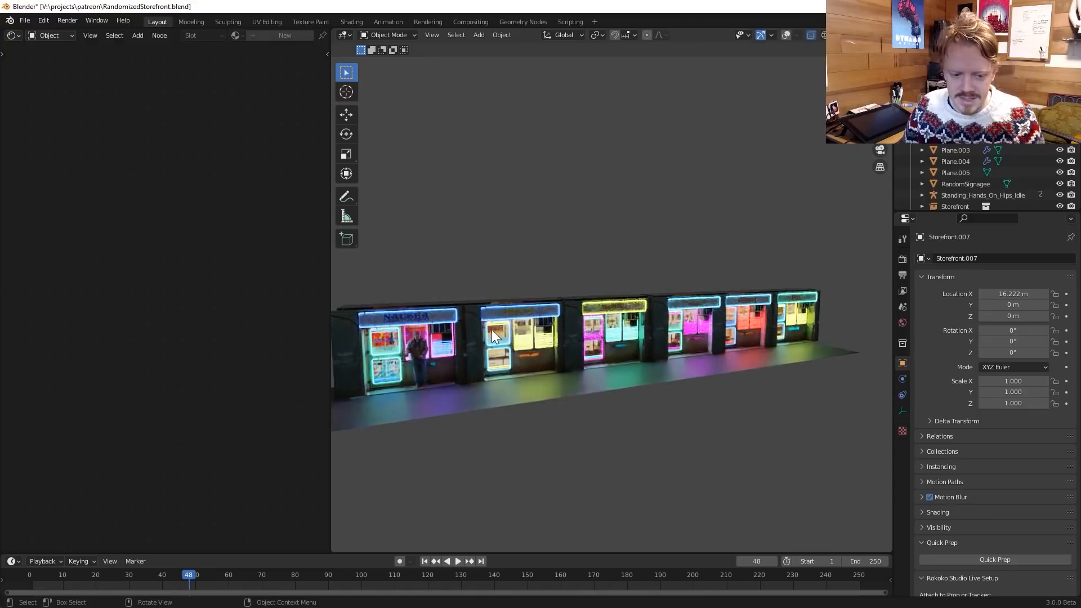
pyautogui.click(425, 311)
pyautogui.click(426, 310)
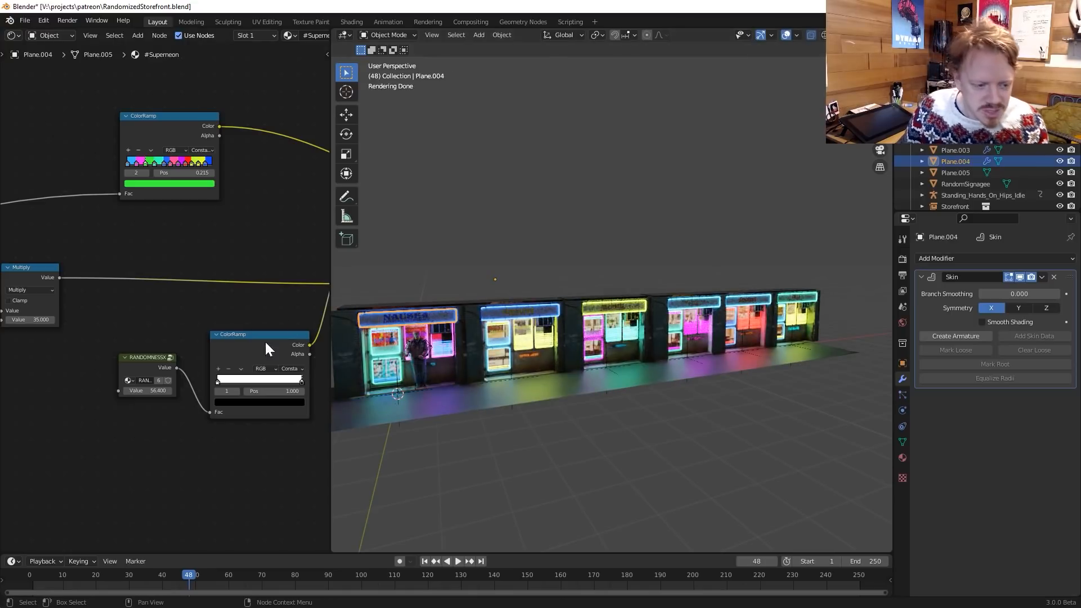
pyautogui.moveTo(296, 381); pyautogui.dragTo(259, 381)
pyautogui.click(758, 377)
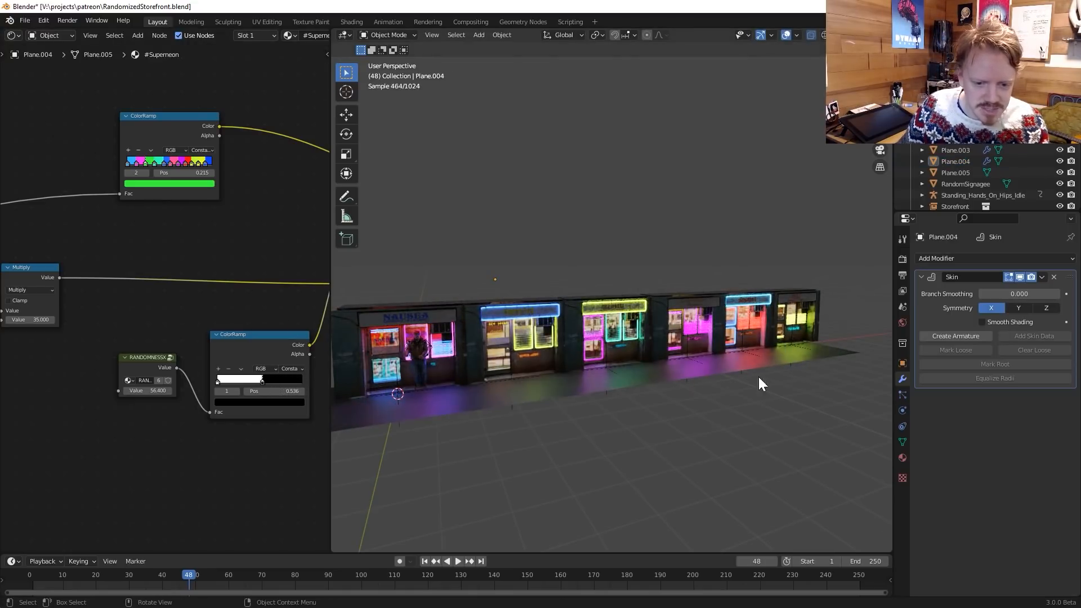
# Play the animation over the whole row of storefronts to check the randomized neon.
pyautogui.moveTo(759, 376); pyautogui.dragTo(785, 365, button='middle')
pyautogui.press('space')
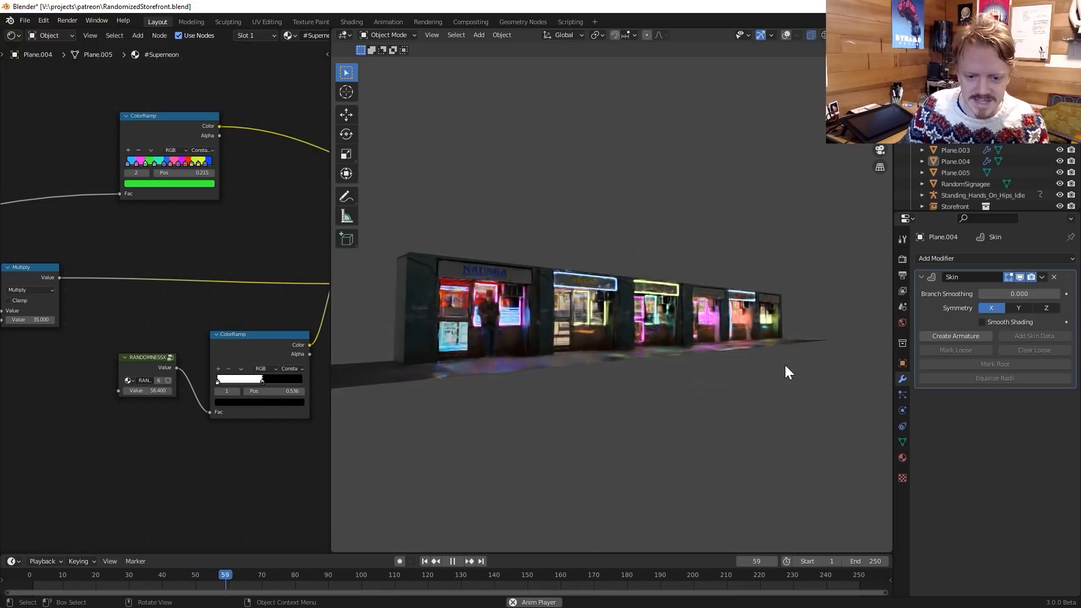
pyautogui.press('space')
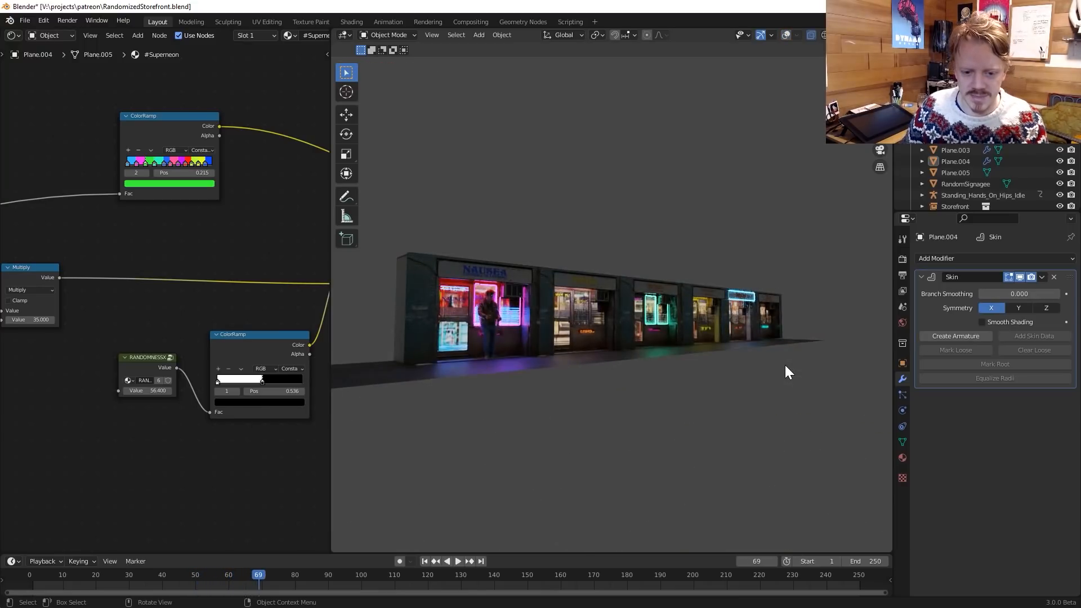
pyautogui.press('space')
pyautogui.press('space')
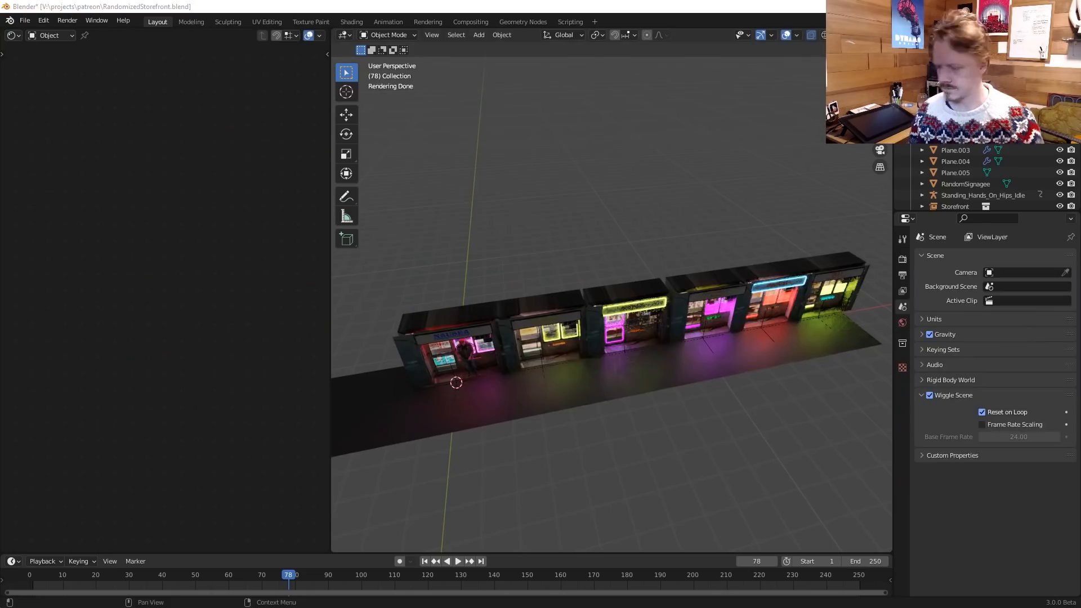
# Duplicate the row of storefronts and move the copy along Y so it lines the opposite side of the street.
pyautogui.press('KP_7')
pyautogui.hotkey('shift', 'd')
pyautogui.press('g')
pyautogui.press('y')
pyautogui.click(647, 295)
# Rotate and reposition the camera to look down the street between the two storefront rows, with the character in the foreground.
pyautogui.press('KP_0')
pyautogui.press('r')
pyautogui.press('r')
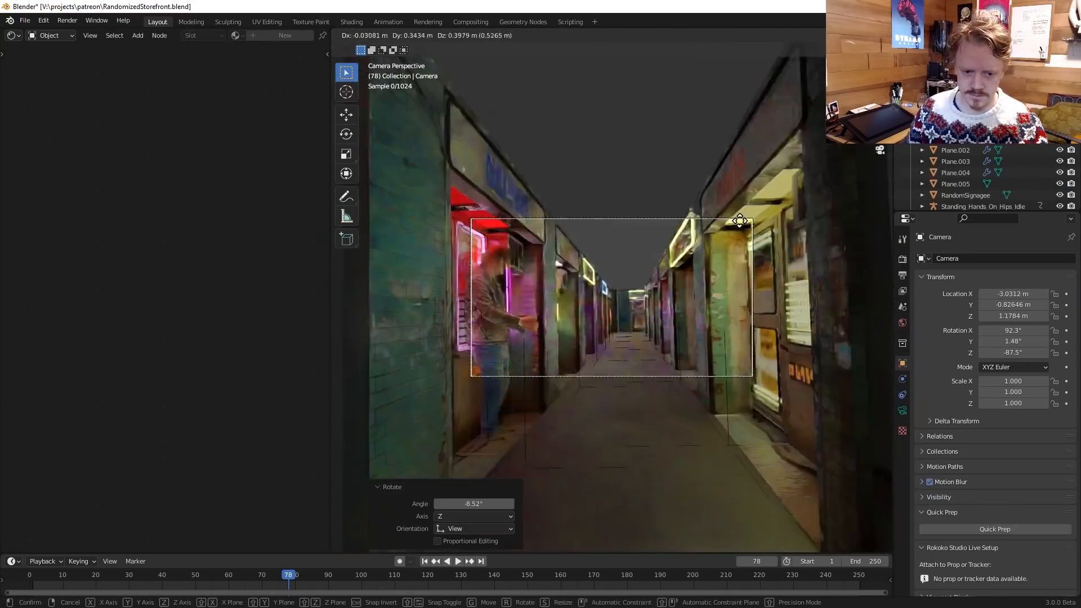
pyautogui.press('KP_7')
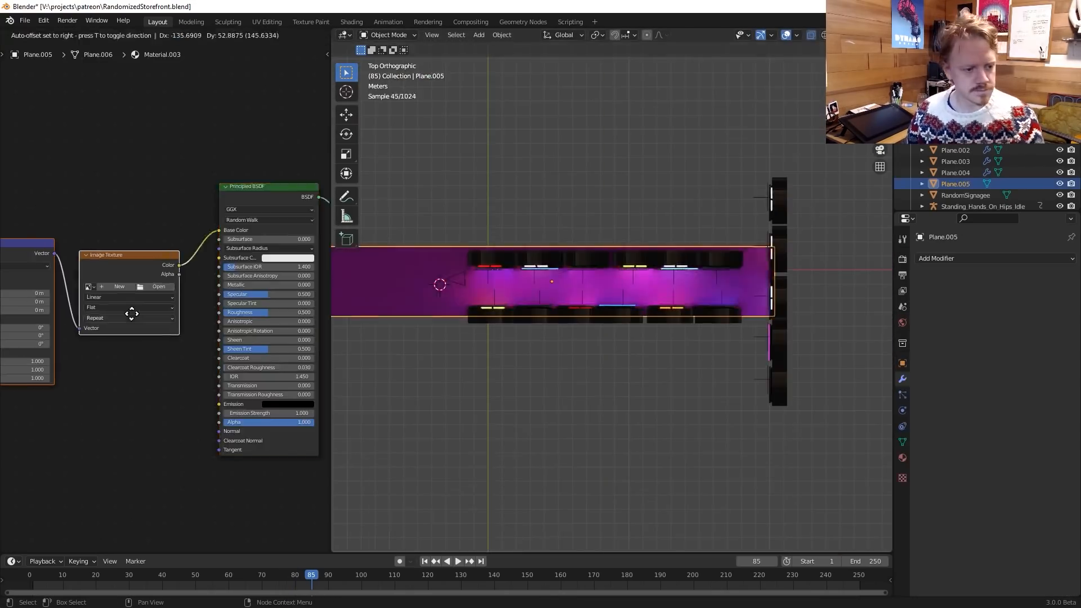
pyautogui.click(148, 283)
pyautogui.doubleClick(776, 225)
pyautogui.click(515, 118)
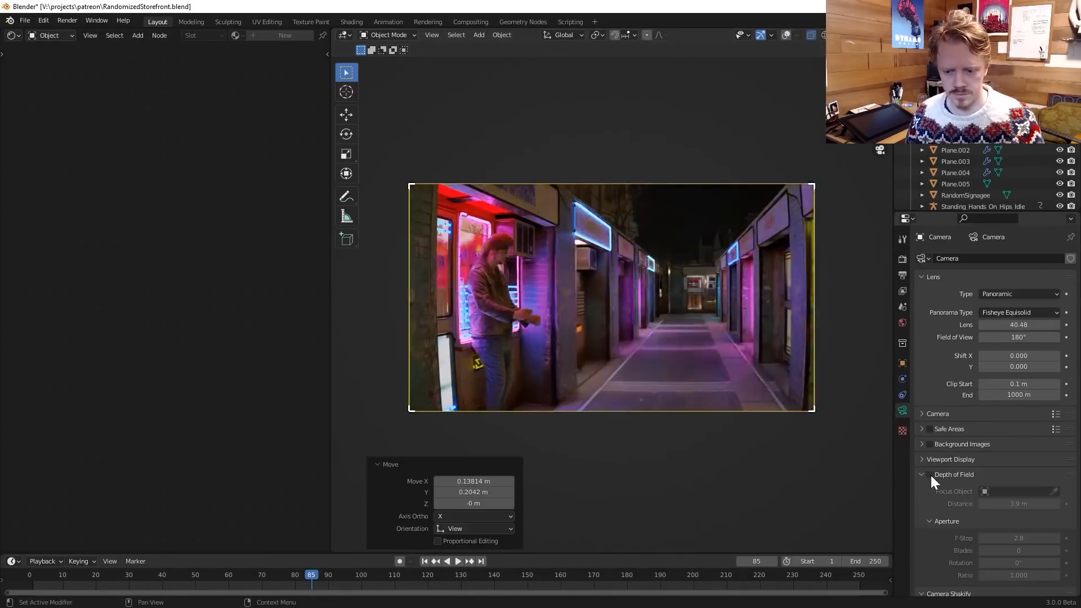
# Move the crosswise row of storefronts at the far end of the street about 3.59 m along X.
pyautogui.press('g')
pyautogui.press('x')
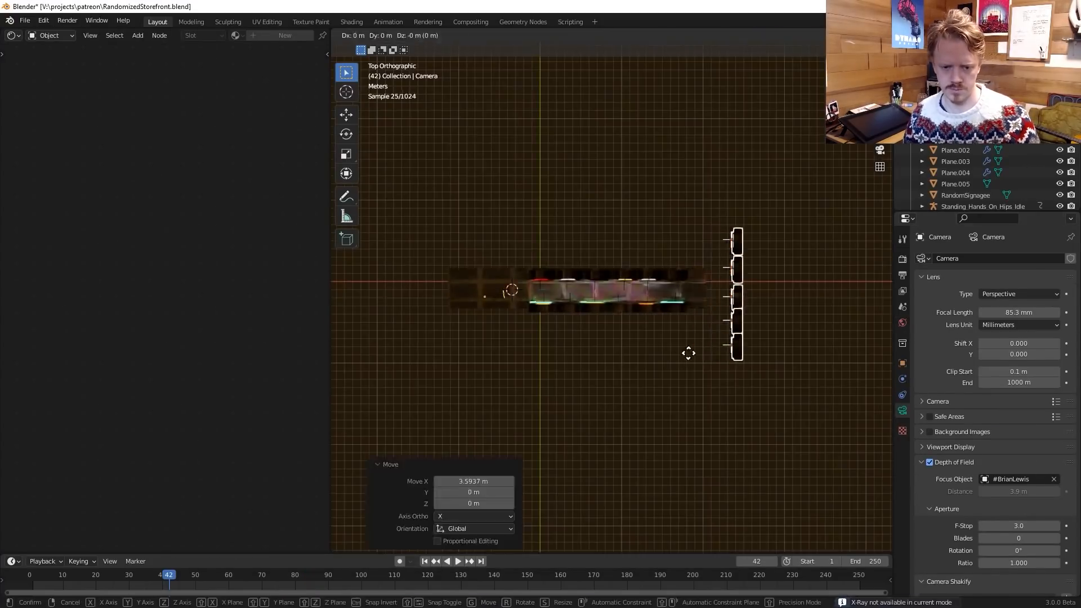